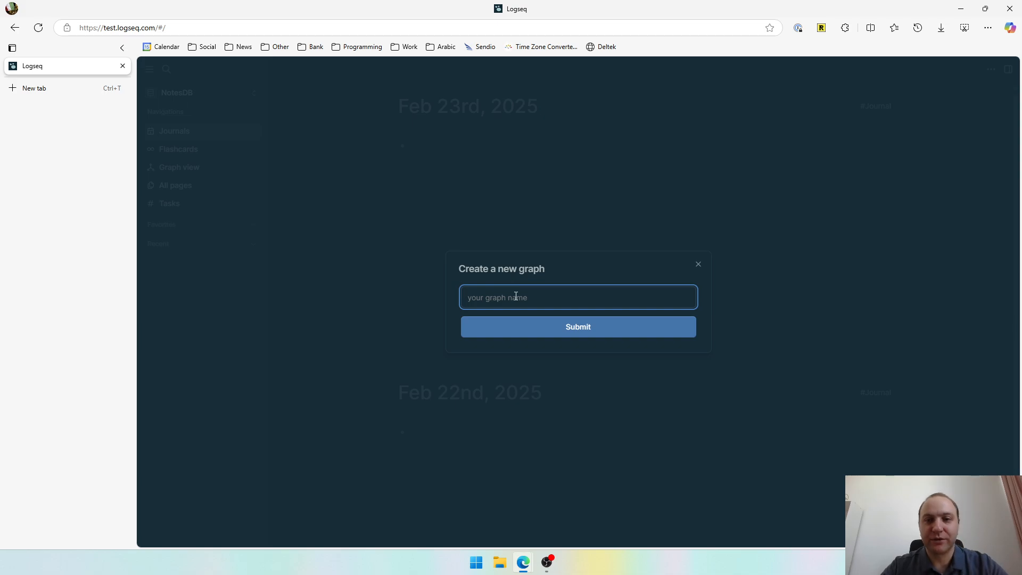
Create a new database graph named Test1.
{"action": "left_click", "coordinate": [703, 264]}
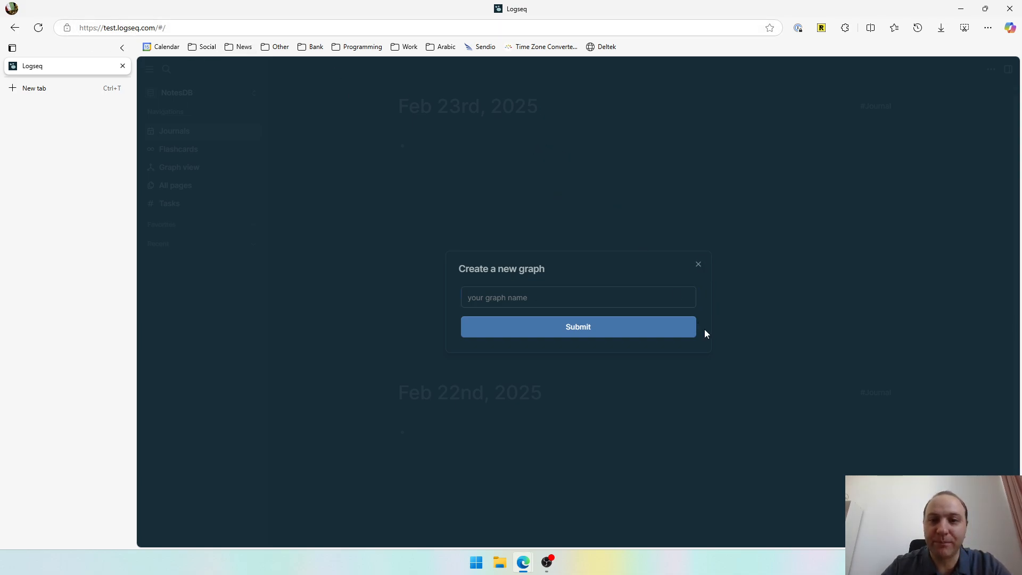
{"action": "left_click", "coordinate": [700, 264]}
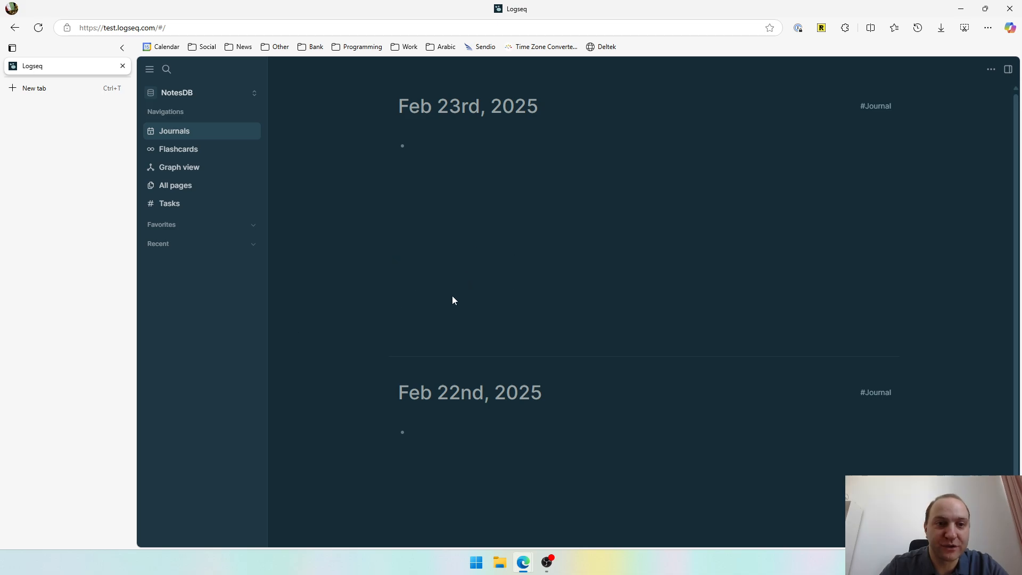
{"action": "left_click", "coordinate": [217, 92]}
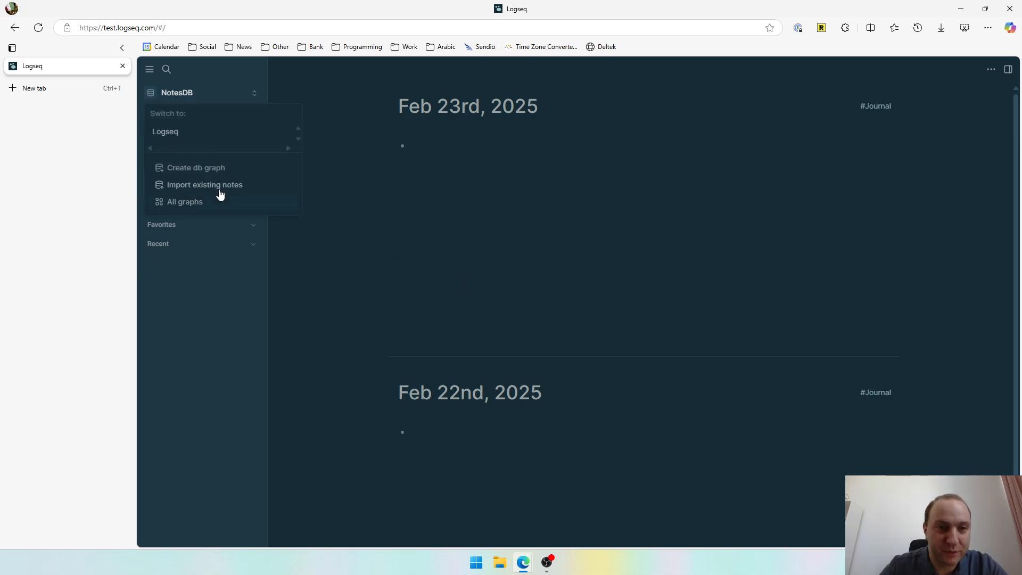
{"action": "left_click", "coordinate": [455, 194]}
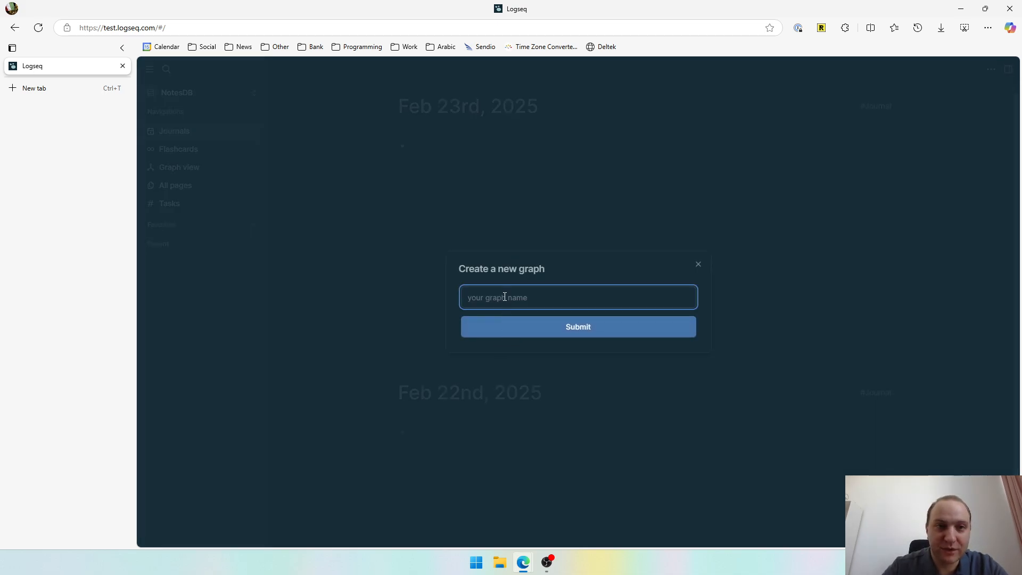
{"action": "type", "text": "Test1"}
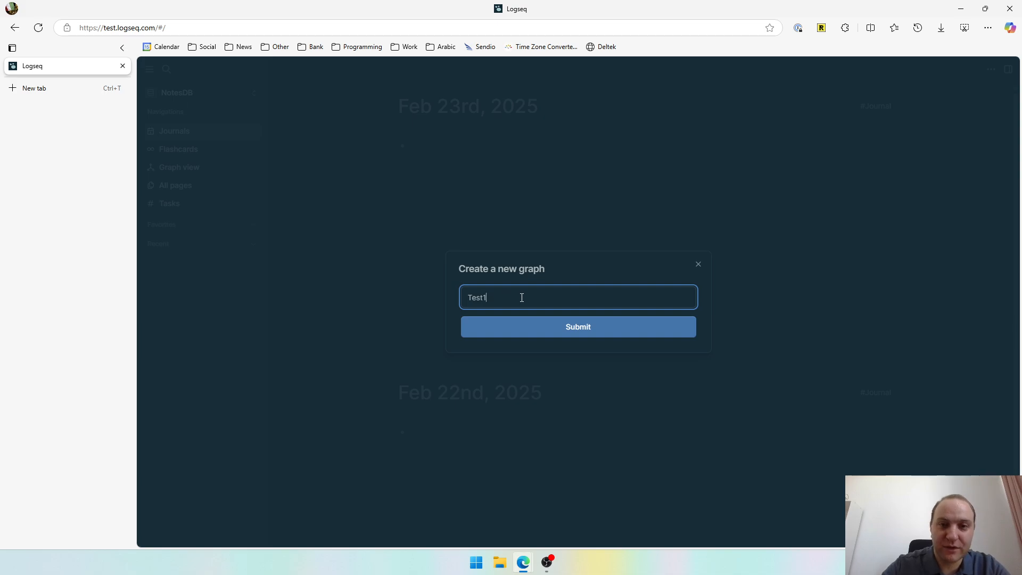
{"action": "left_click", "coordinate": [482, 333]}
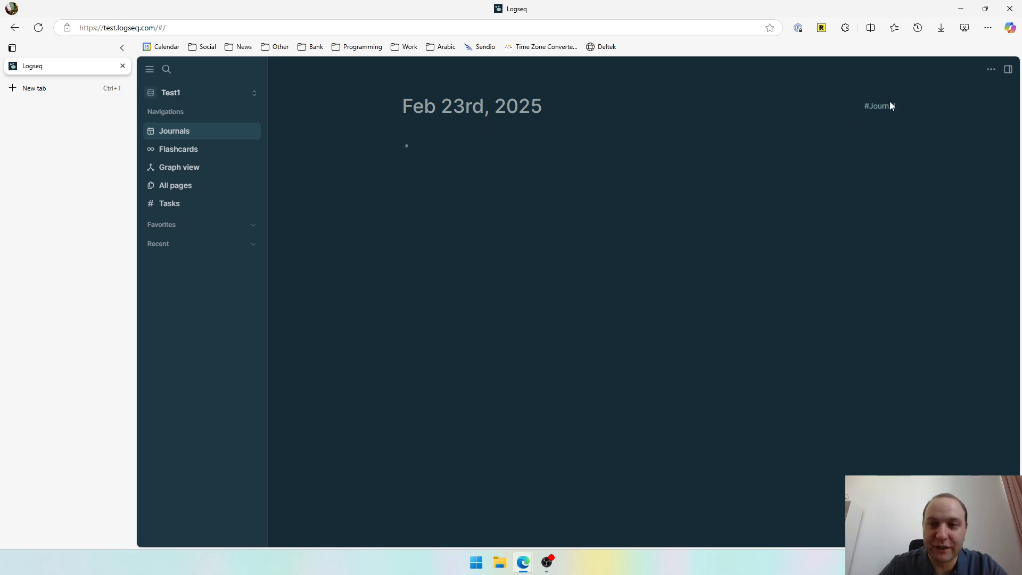
Examine the contents, page graph and help views in the right sidebar, and hide the sidebar again.
{"action": "left_click", "coordinate": [1008, 70]}
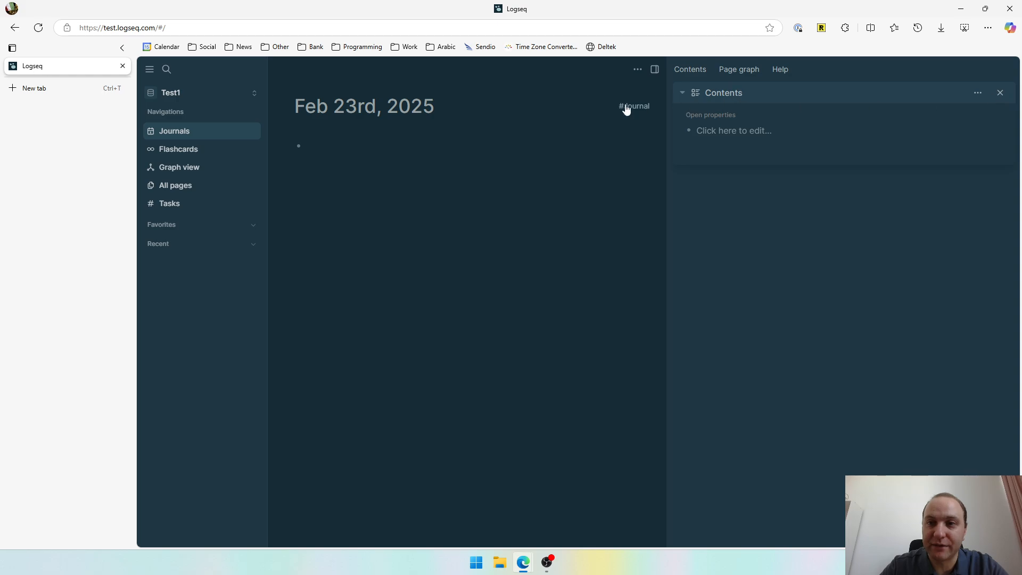
{"action": "left_click", "coordinate": [739, 70]}
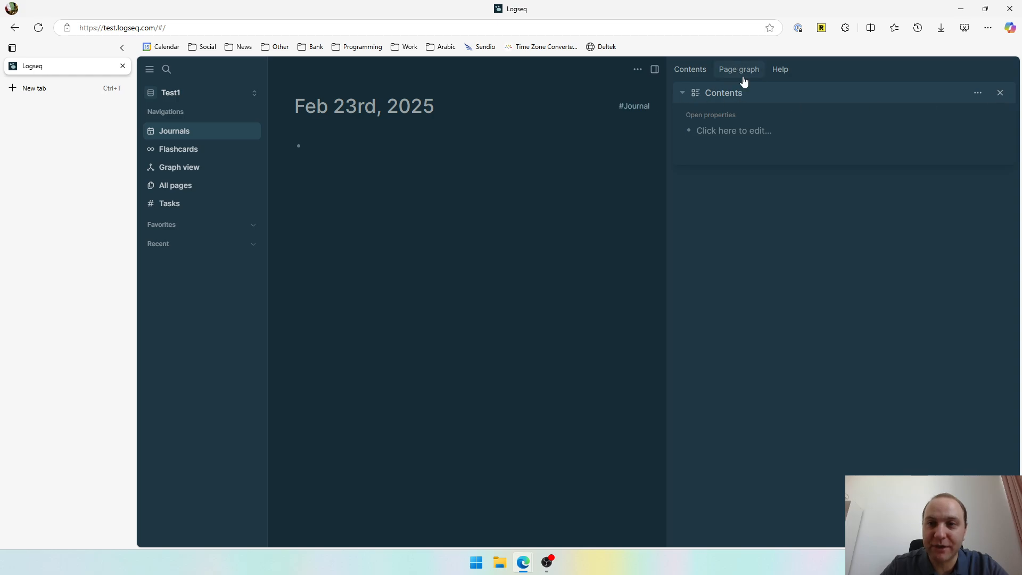
{"action": "left_click", "coordinate": [781, 70]}
{"action": "left_click", "coordinate": [690, 69]}
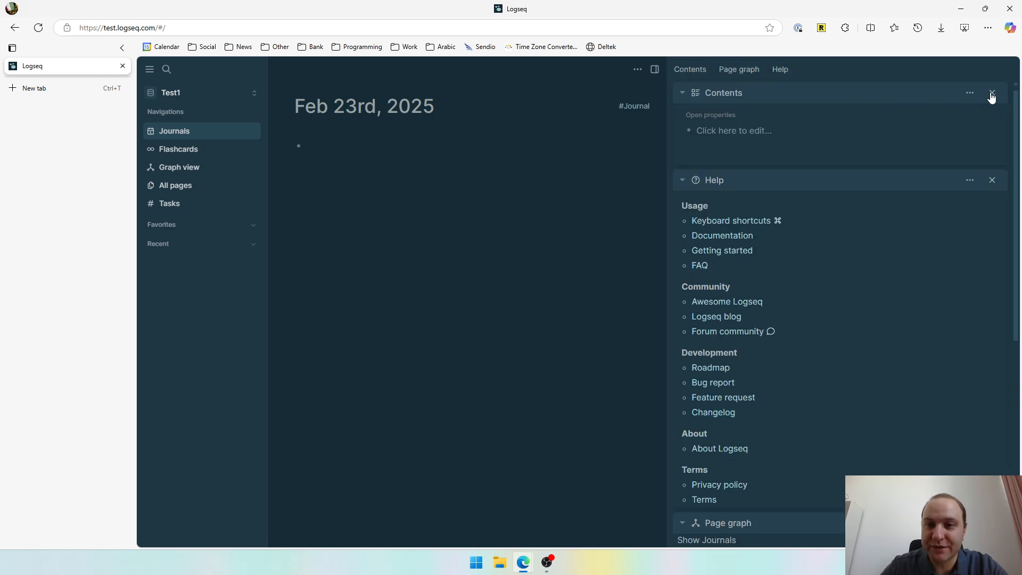
{"action": "left_click", "coordinate": [993, 92]}
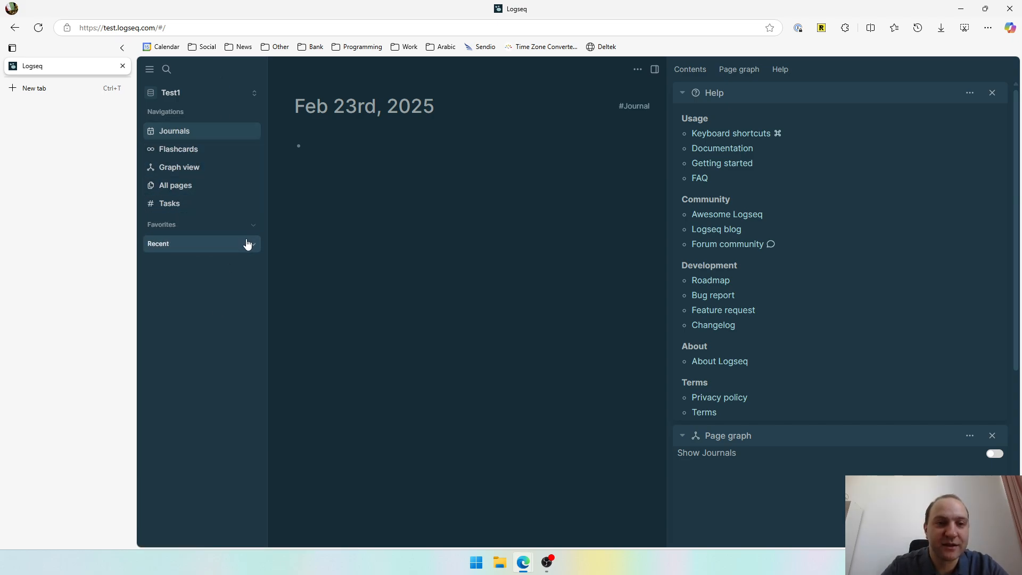
{"action": "left_click", "coordinate": [205, 94]}
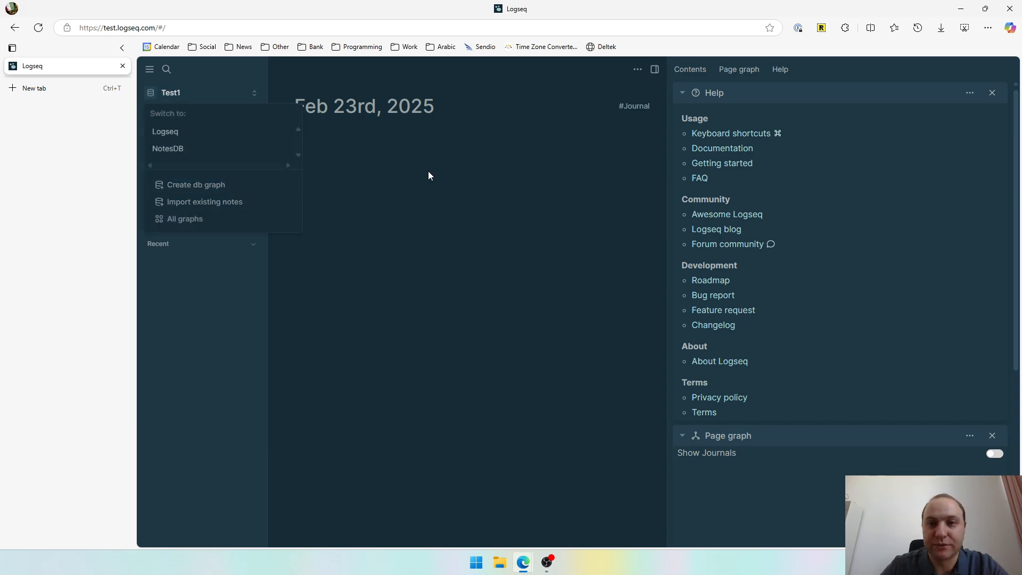
{"action": "left_click", "coordinate": [663, 69]}
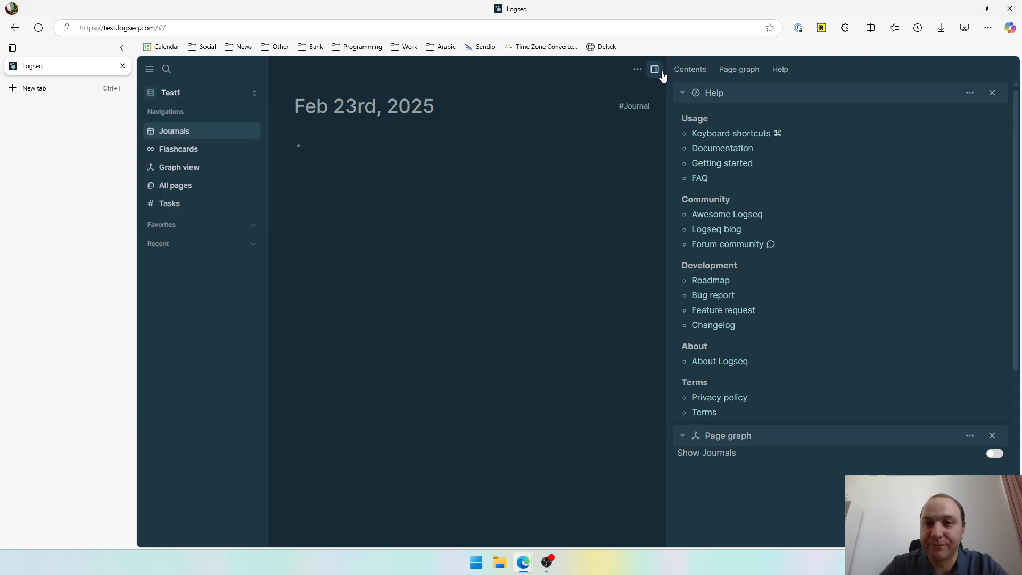
{"action": "left_click", "coordinate": [655, 70]}
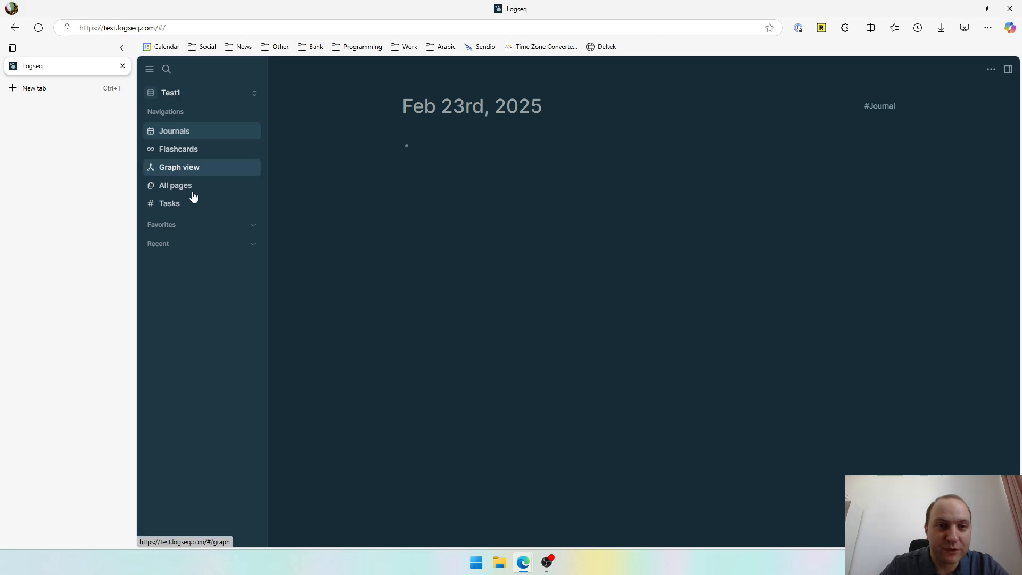
View the pages listed under the Journal tag and return to the journals.
{"action": "left_click", "coordinate": [888, 114]}
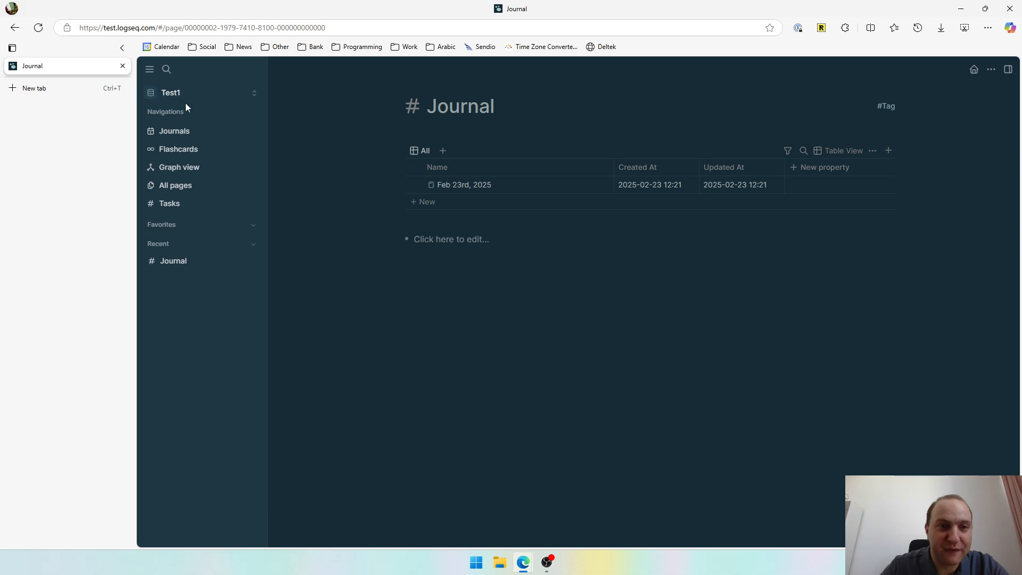
{"action": "left_click", "coordinate": [186, 133]}
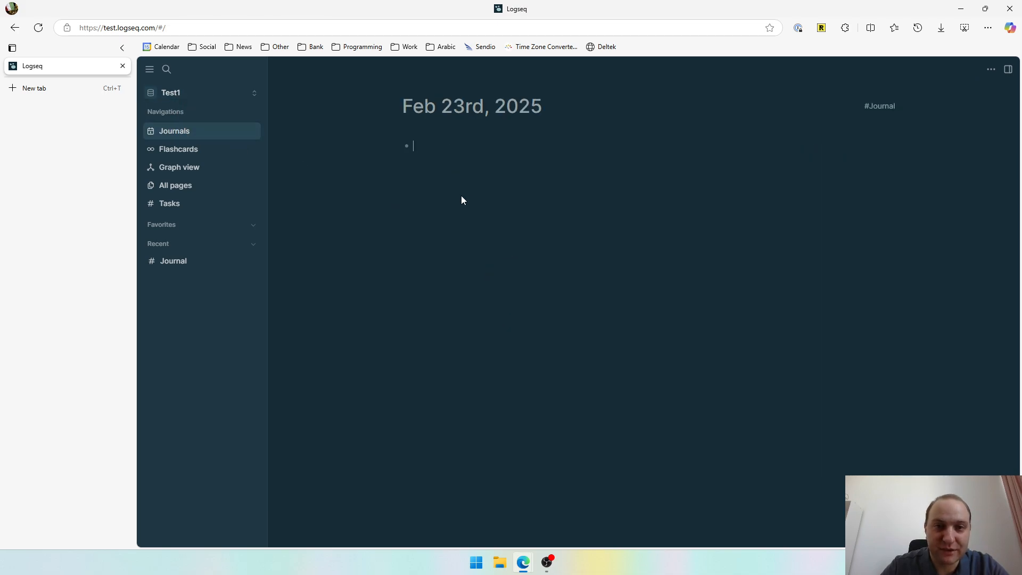
Insert a link to yesterday's date in the Feb 23rd, 2025 journal entry and open the linked page.
{"action": "type", "text": "/yes#"}
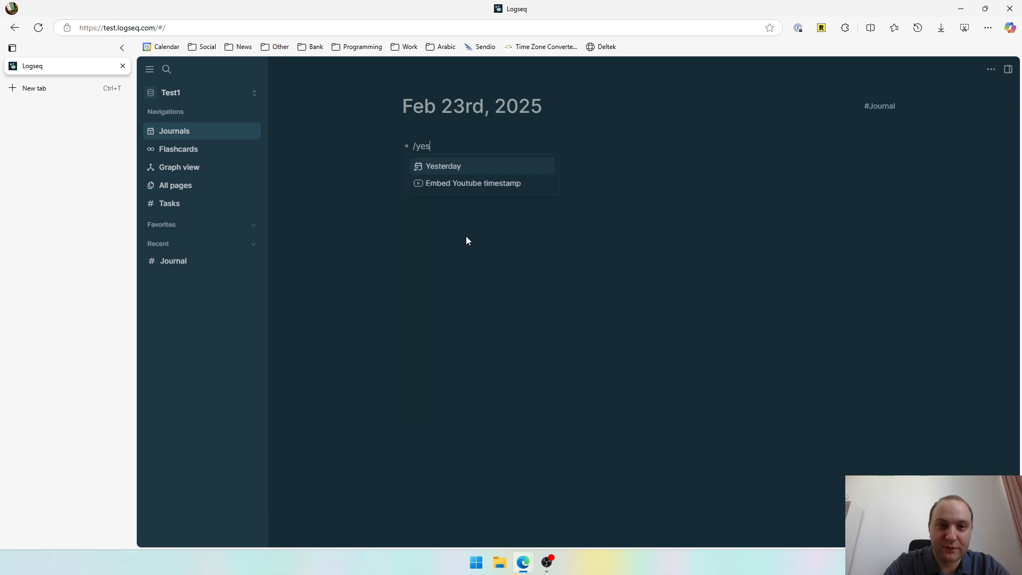
{"action": "key", "text": "BackSpace"}
{"action": "key", "text": "BackSpace"}
{"action": "key", "text": "BackSpace"}
{"action": "key", "text": "BackSpace"}
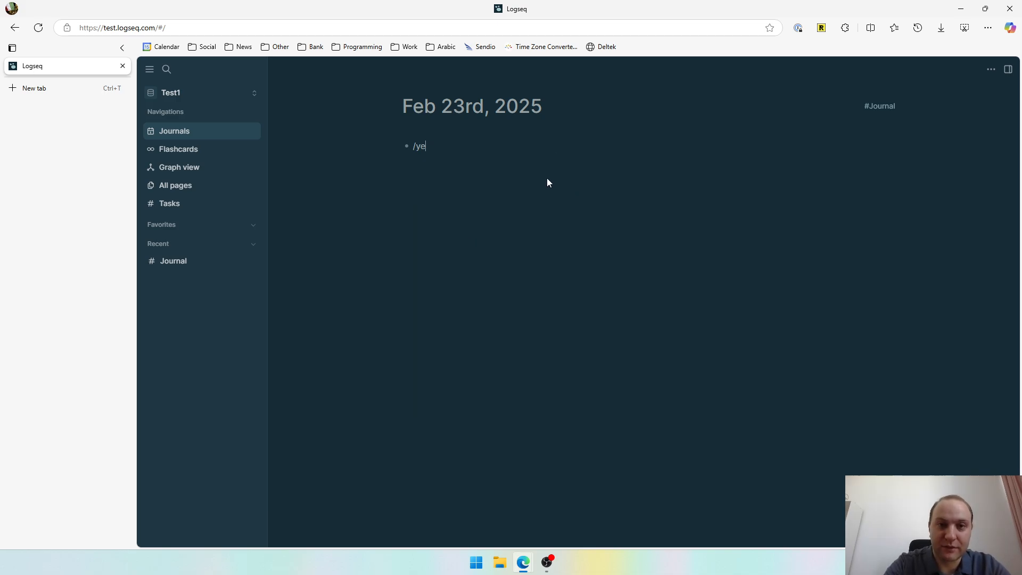
{"action": "key", "text": "BackSpace"}
{"action": "type", "text": "/y"}
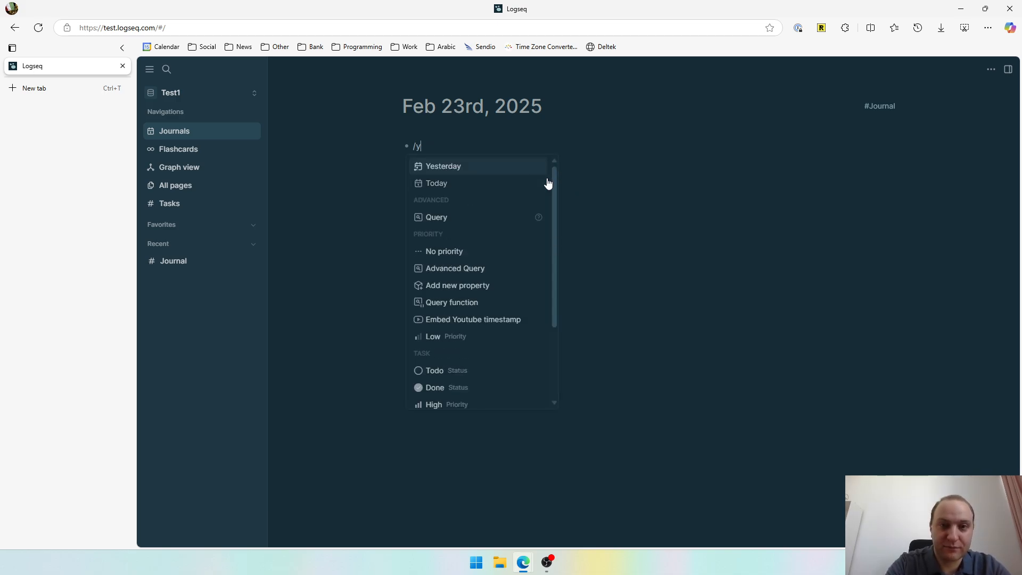
{"action": "key", "text": "Return"}
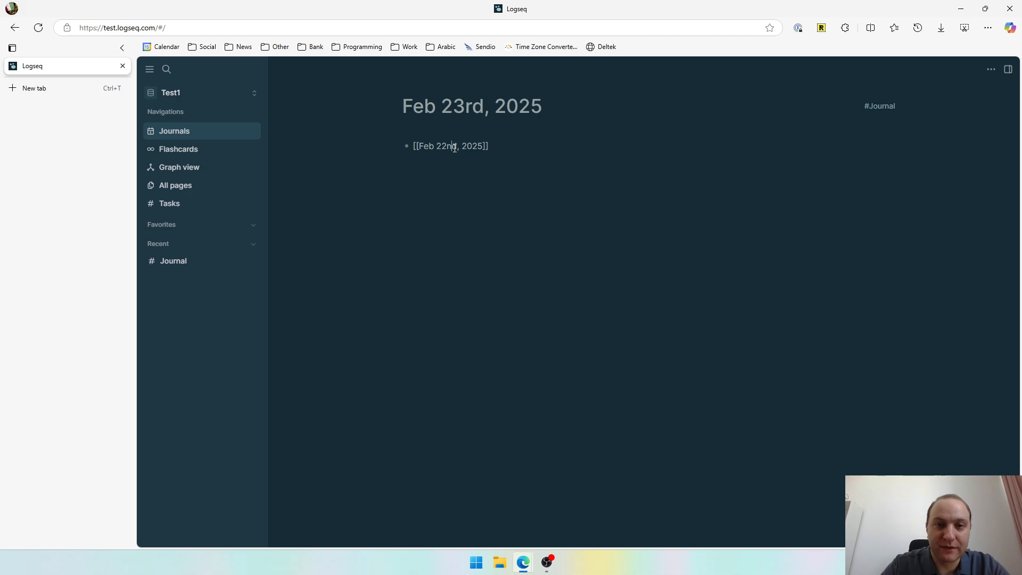
{"action": "key", "text": "Return"}
{"action": "left_click", "coordinate": [432, 149]}
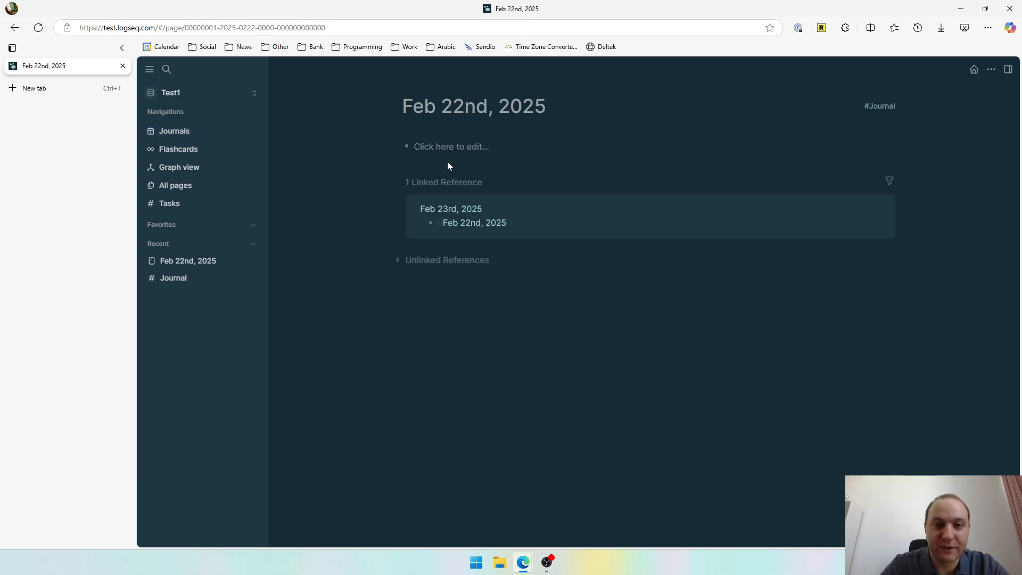
Return to the journals and delete the link to yesterday from the Feb 23rd, 2025 entry.
{"action": "left_click", "coordinate": [186, 131]}
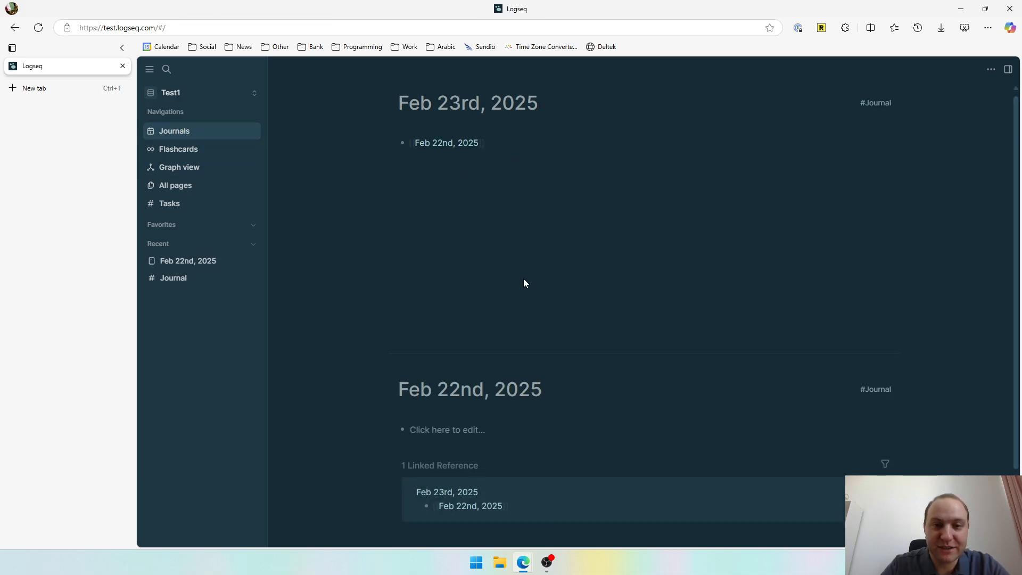
{"action": "left_click_drag", "start_coordinate": [509, 145], "coordinate": [362, 144]}
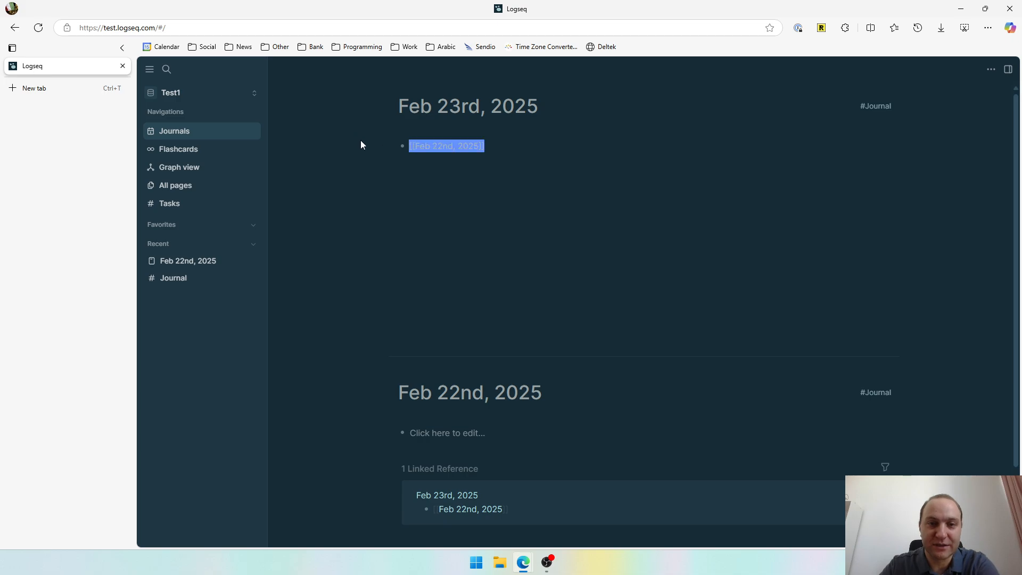
{"action": "key", "text": "BackSpace"}
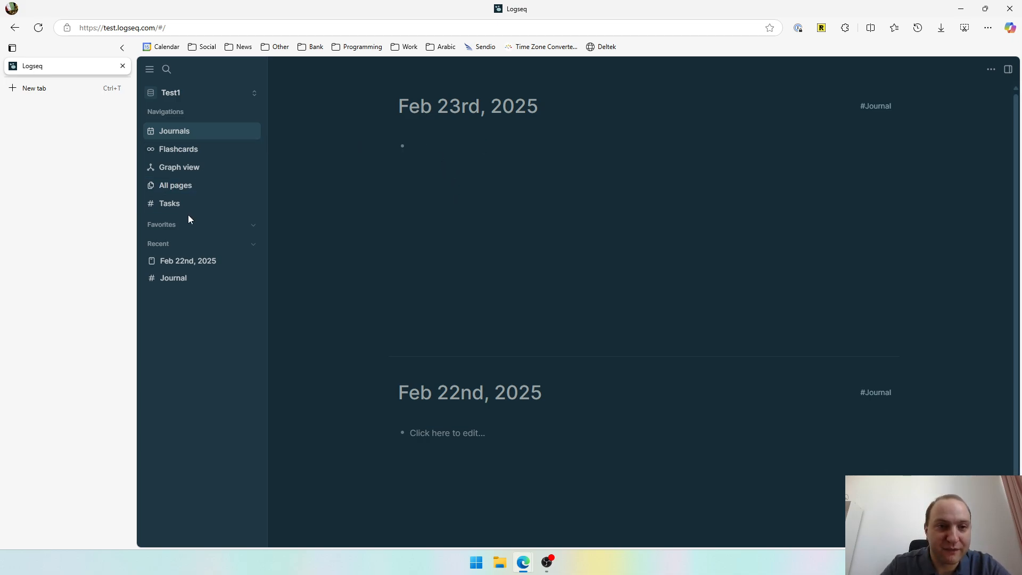
Add a tag property named Sleep with the Text type to the Journal tag.
{"action": "left_click", "coordinate": [875, 107]}
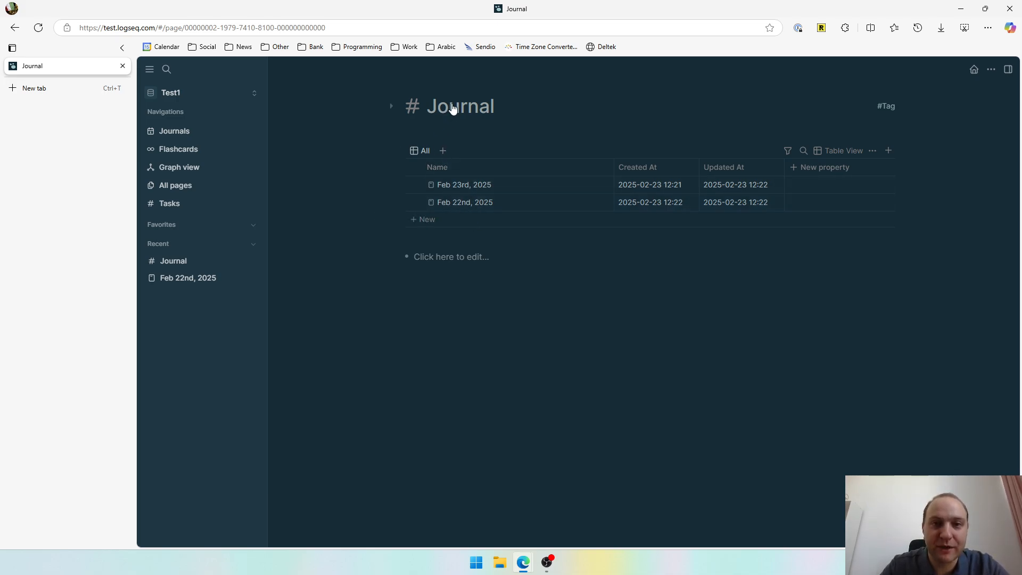
{"action": "mouse_move", "coordinate": [451, 108]}
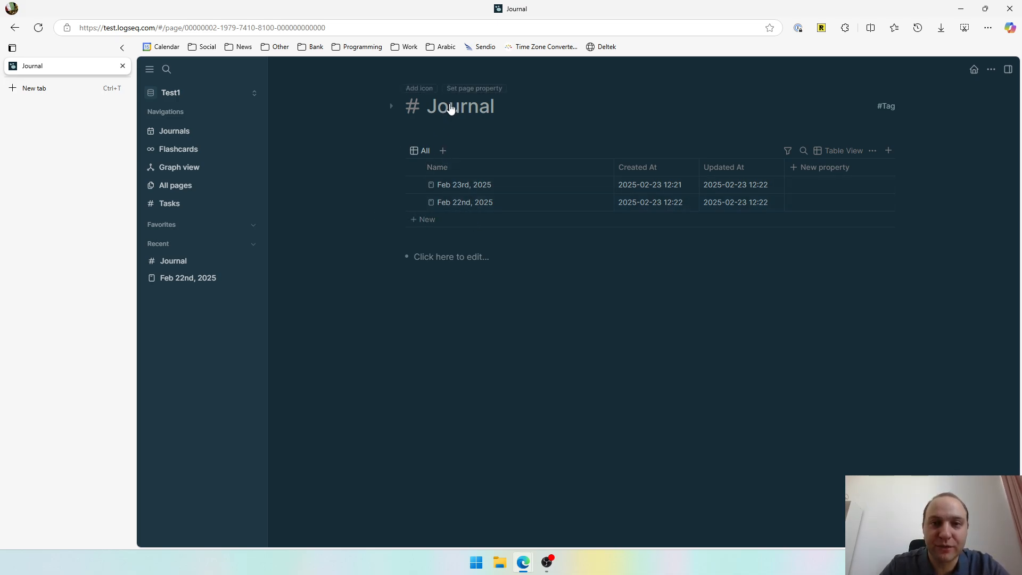
{"action": "left_click", "coordinate": [391, 109]}
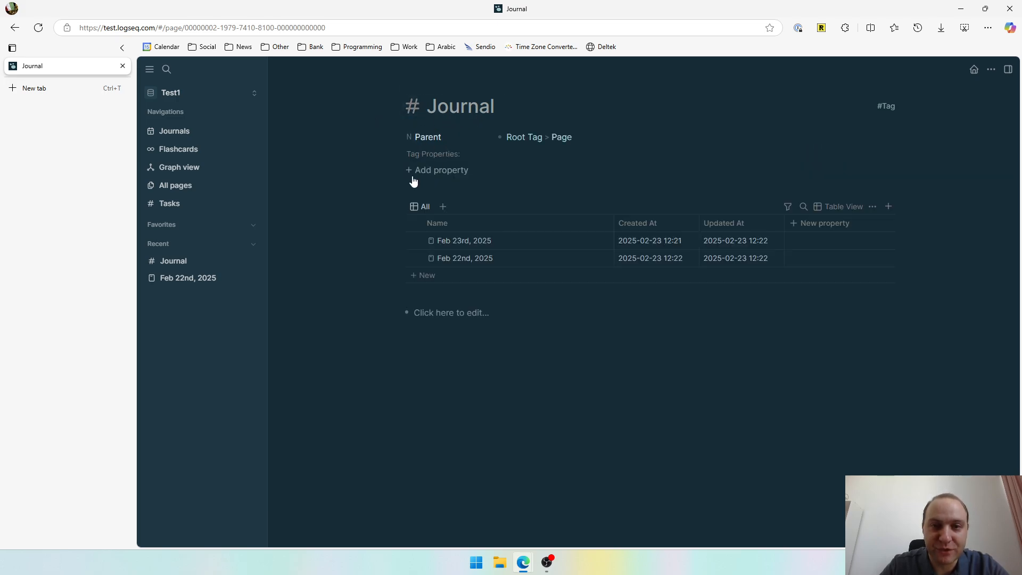
{"action": "left_click", "coordinate": [435, 172]}
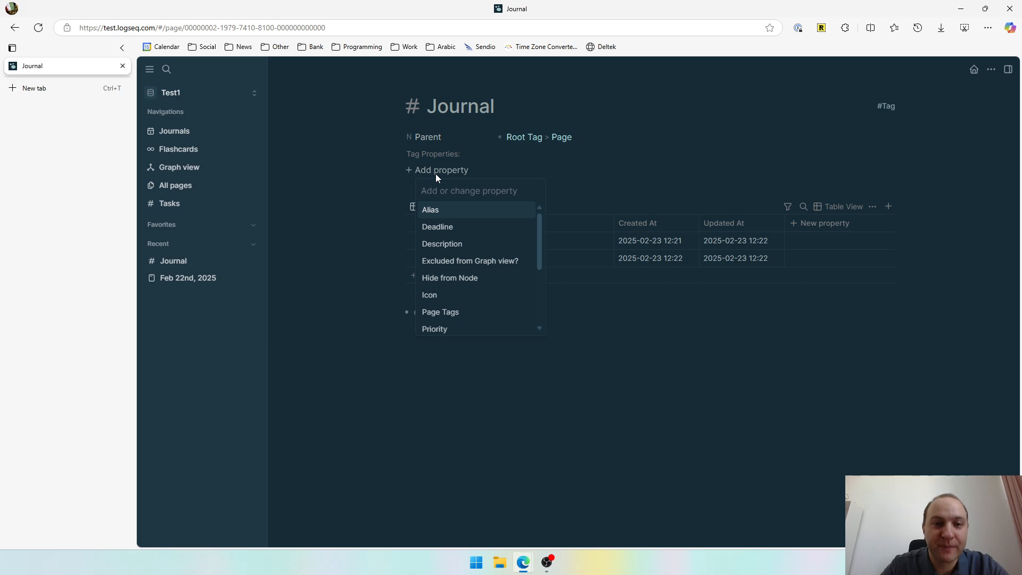
{"action": "type", "text": "Sleep"}
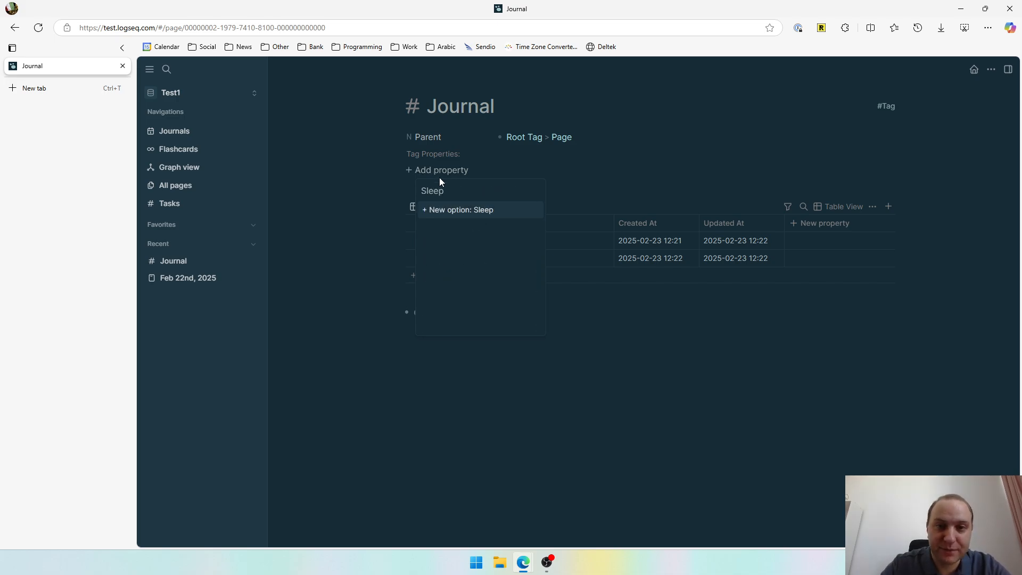
{"action": "left_click", "coordinate": [459, 211]}
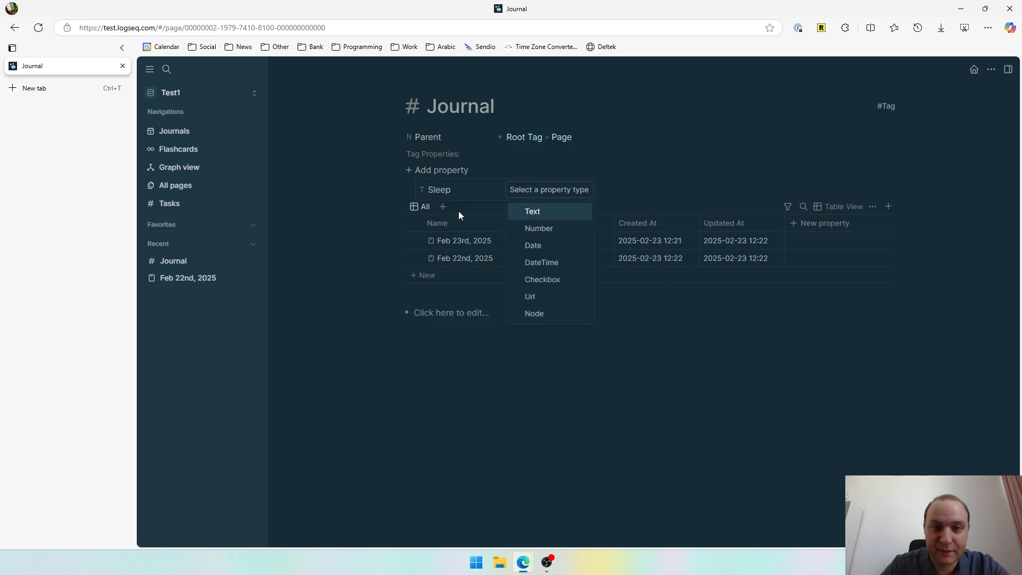
{"action": "left_click", "coordinate": [559, 216]}
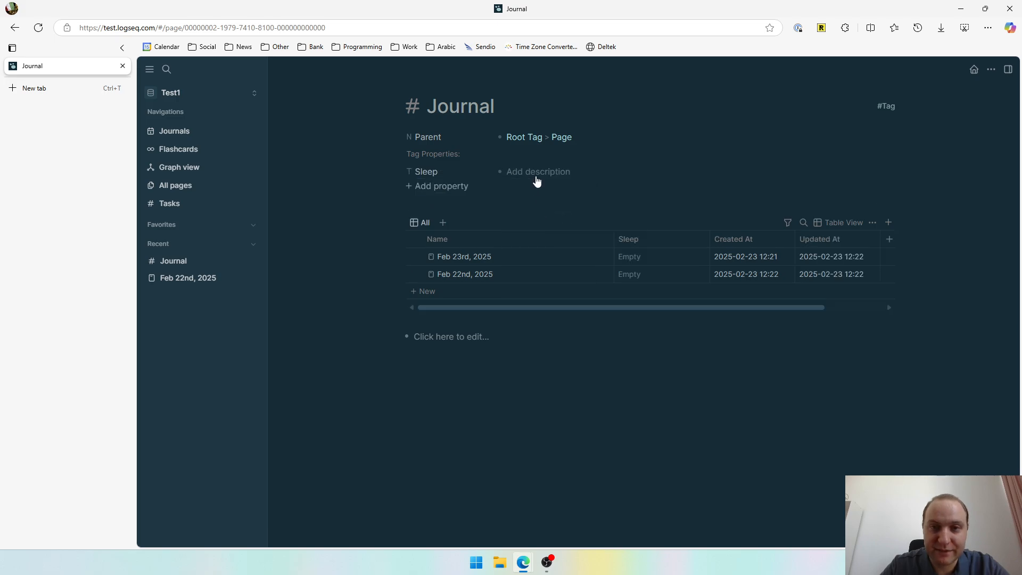
Add the available choices Good and Average to the Sleep property.
{"action": "left_click", "coordinate": [453, 177]}
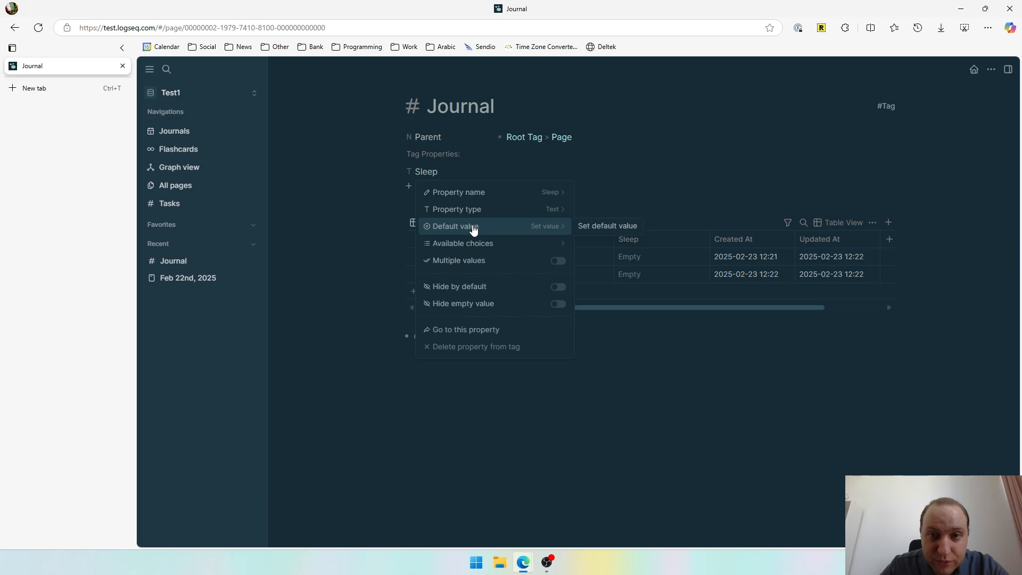
{"action": "mouse_move", "coordinate": [472, 244]}
{"action": "left_click", "coordinate": [601, 256]}
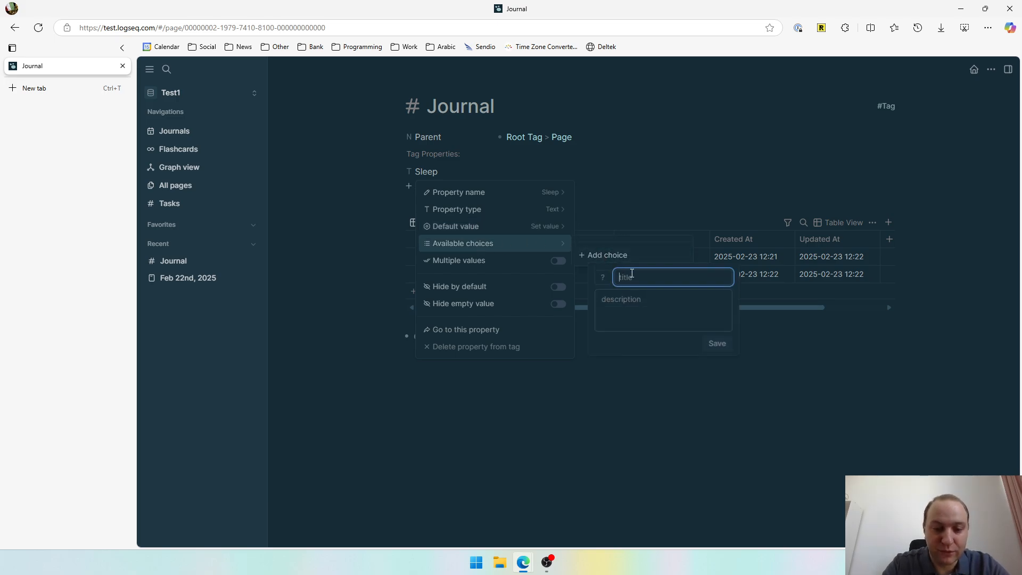
{"action": "type", "text": "Good"}
{"action": "left_click", "coordinate": [716, 343]}
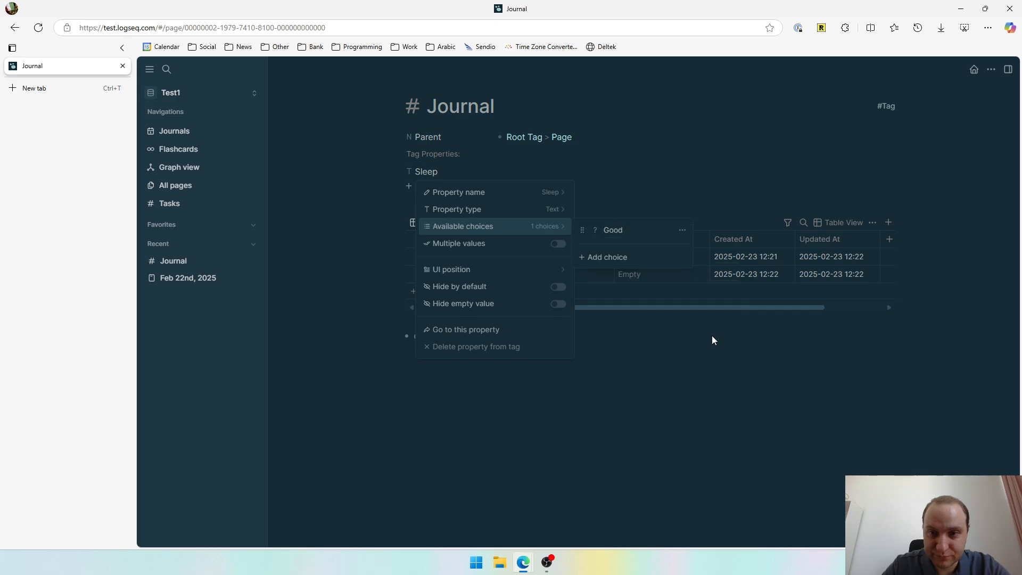
{"action": "left_click", "coordinate": [611, 258]}
{"action": "type", "text": "Average"}
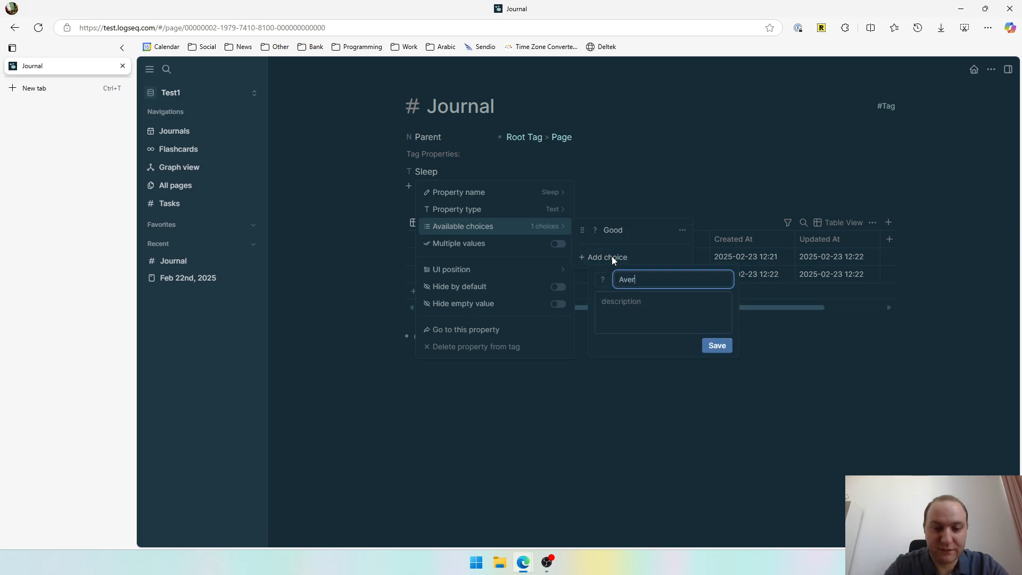
{"action": "left_click", "coordinate": [717, 346]}
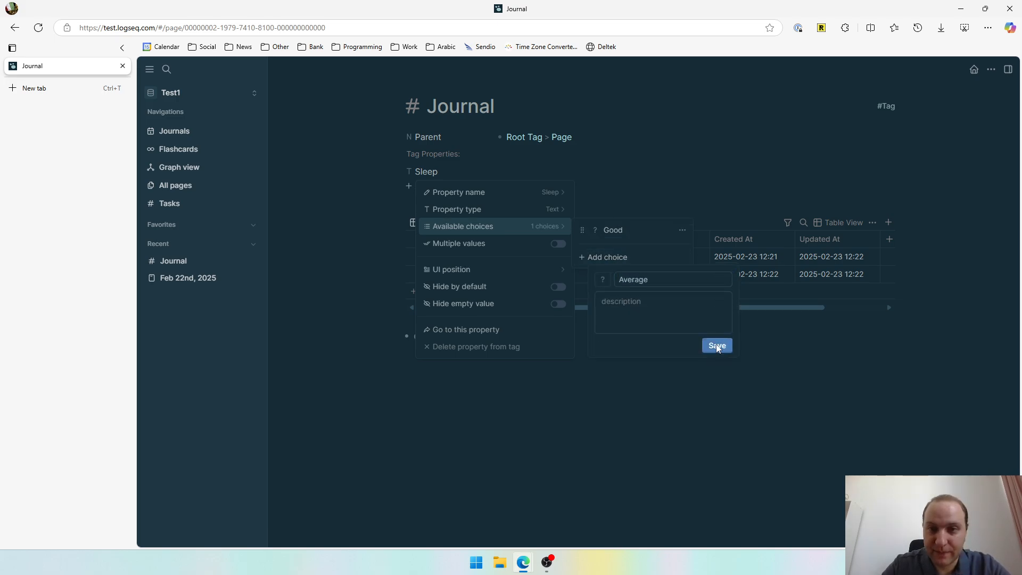
Add Bad as a third available choice of the Sleep property and close the property's settings.
{"action": "left_click", "coordinate": [621, 273]}
{"action": "type", "text": "Bad"}
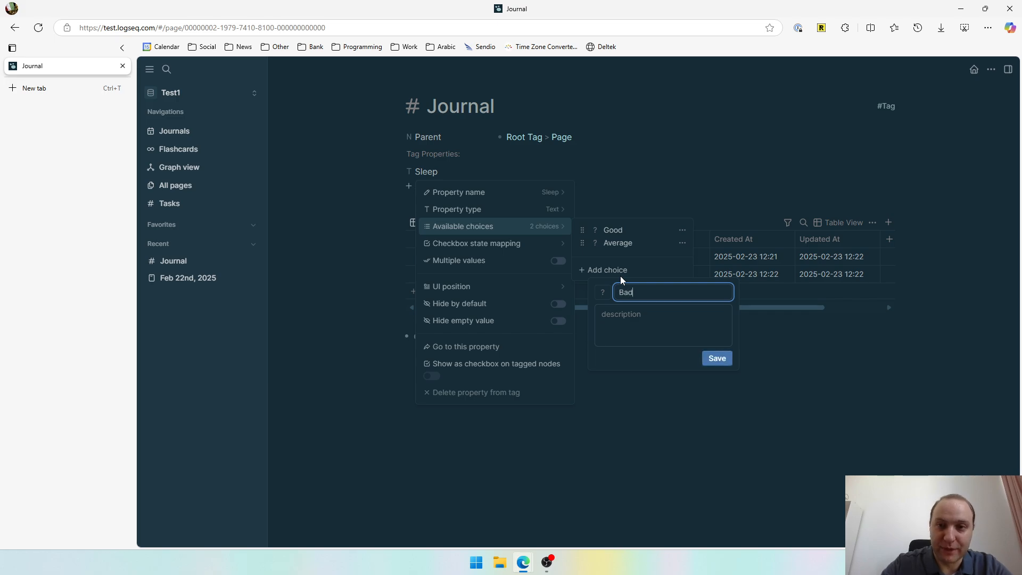
{"action": "left_click", "coordinate": [716, 359]}
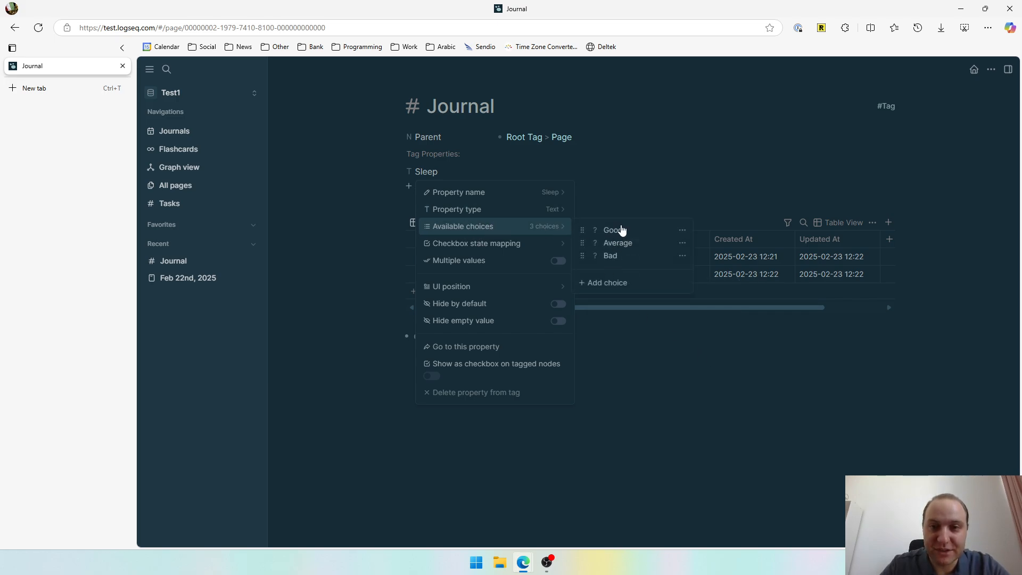
{"action": "left_click", "coordinate": [337, 186]}
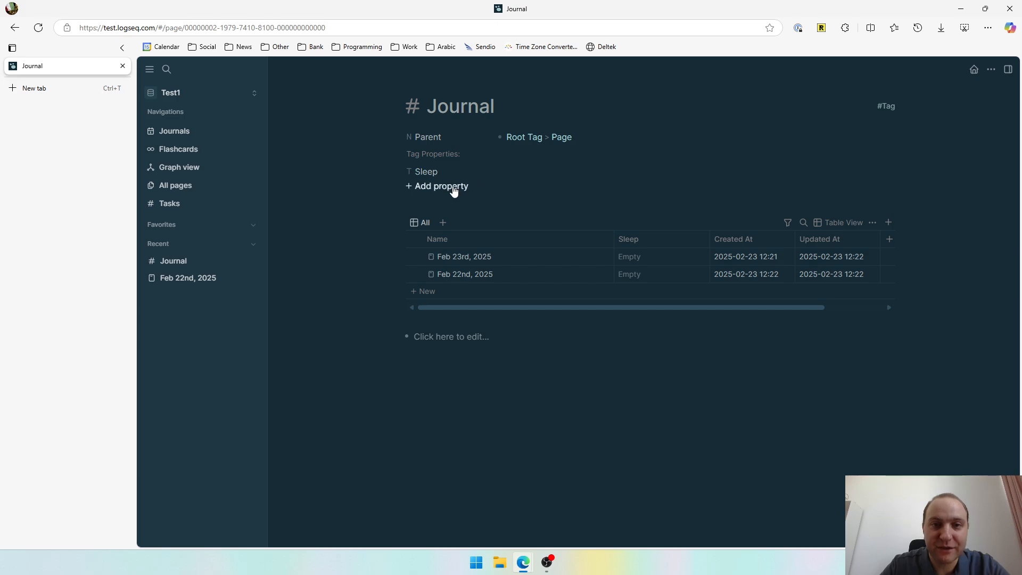
Add a tag property named Lunch with the Text type to the Journal tag.
{"action": "left_click", "coordinate": [455, 185]}
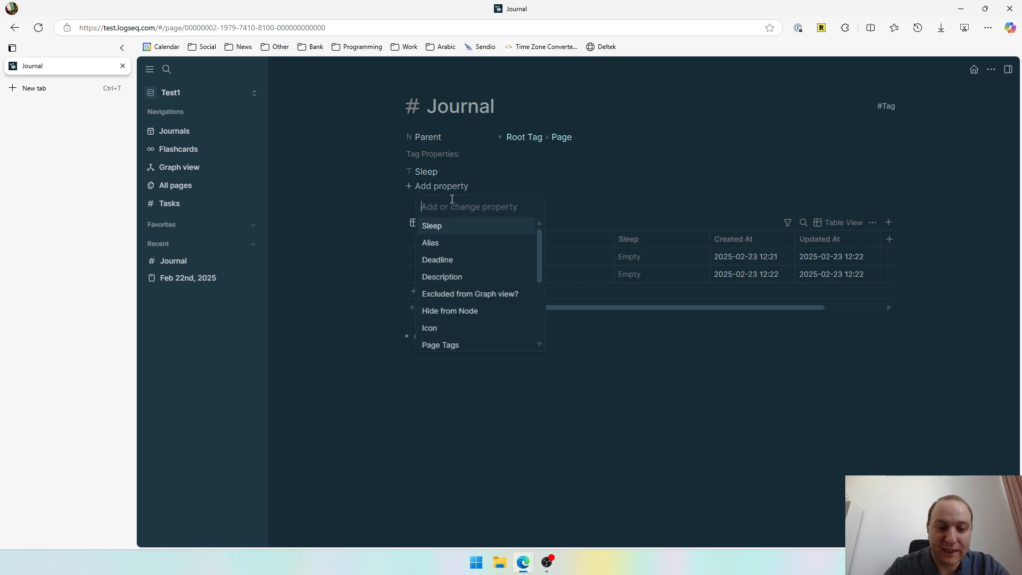
{"action": "type", "text": "Lunch"}
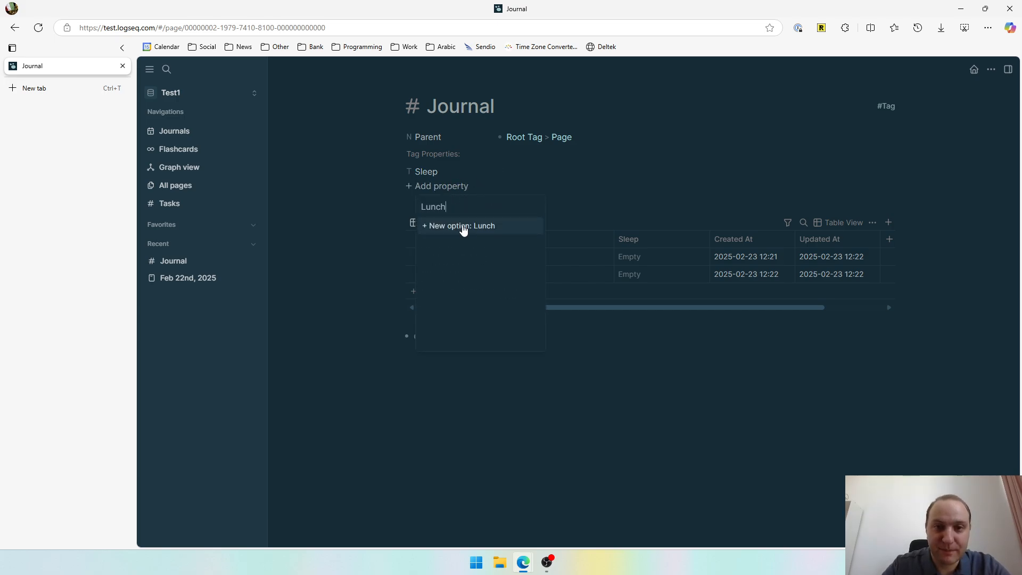
{"action": "left_click", "coordinate": [515, 225]}
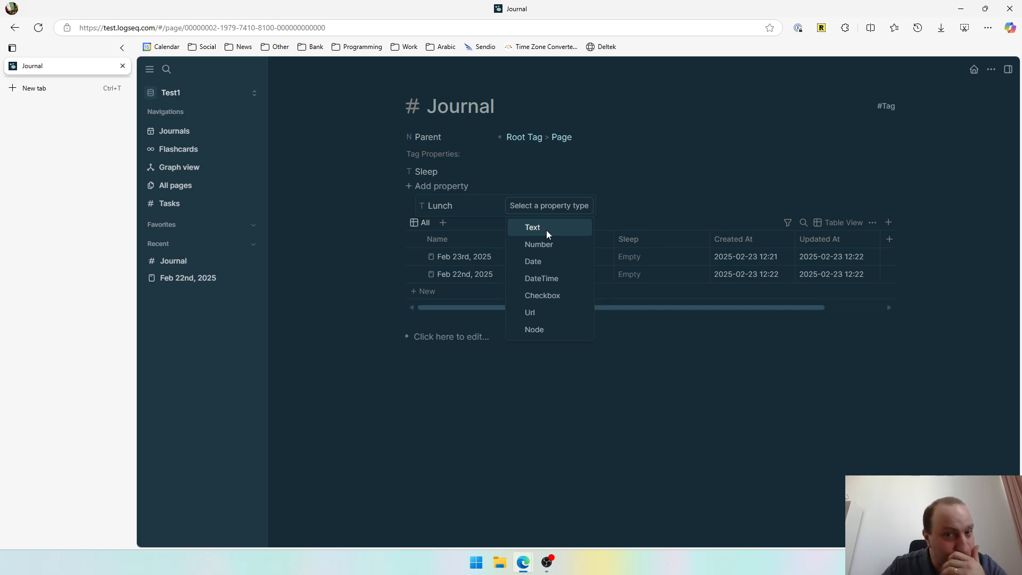
{"action": "left_click", "coordinate": [546, 230]}
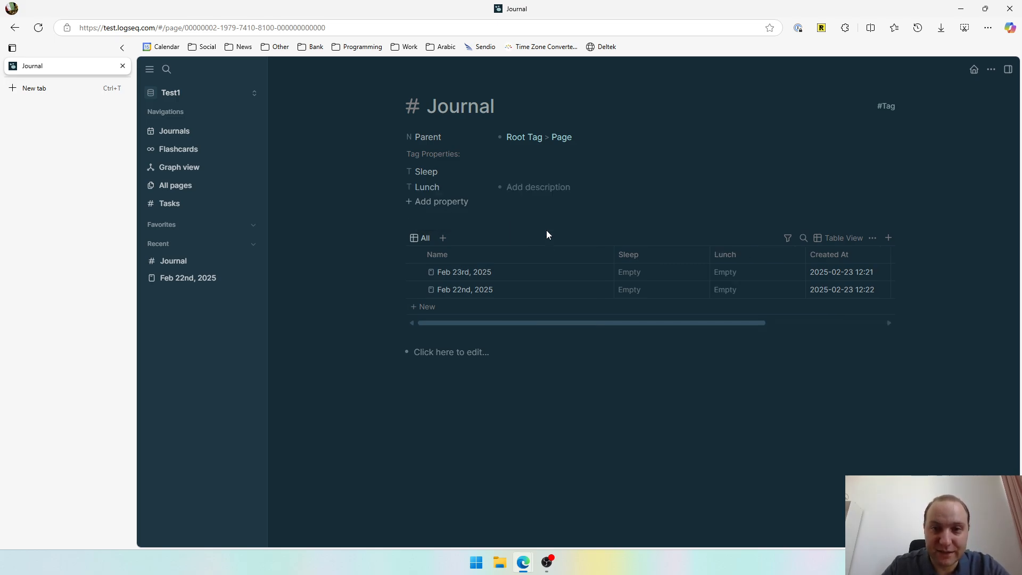
Add a tag property named Dinner with the Text type to the Journal tag.
{"action": "left_click", "coordinate": [439, 206]}
{"action": "type", "text": "Dinner"}
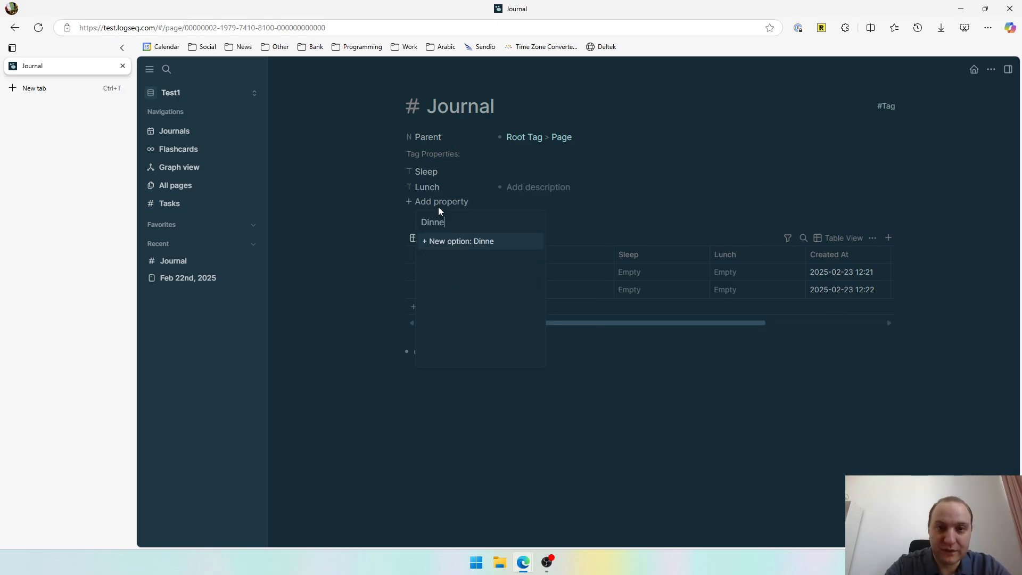
{"action": "left_click", "coordinate": [461, 241]}
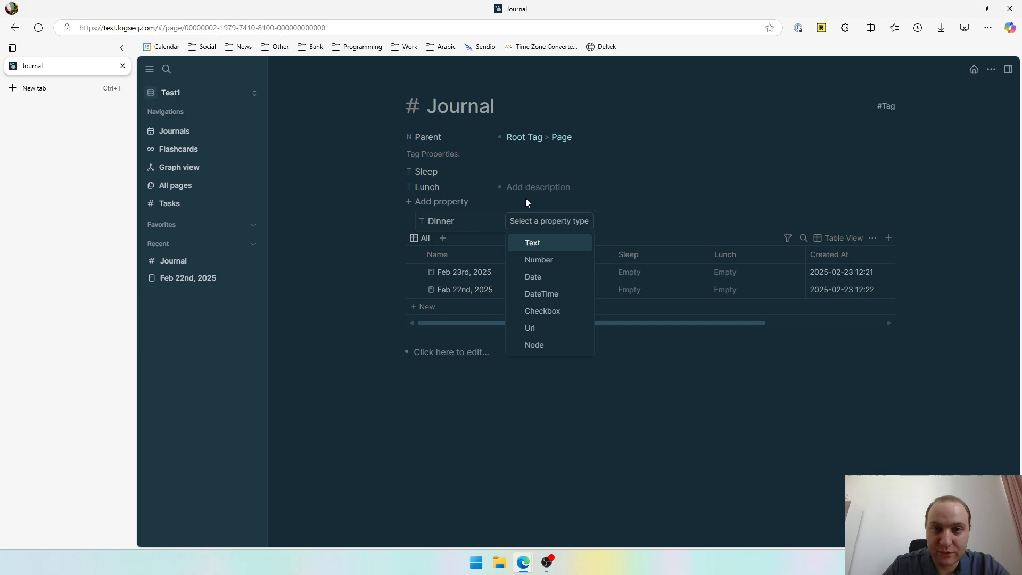
{"action": "left_click", "coordinate": [551, 246]}
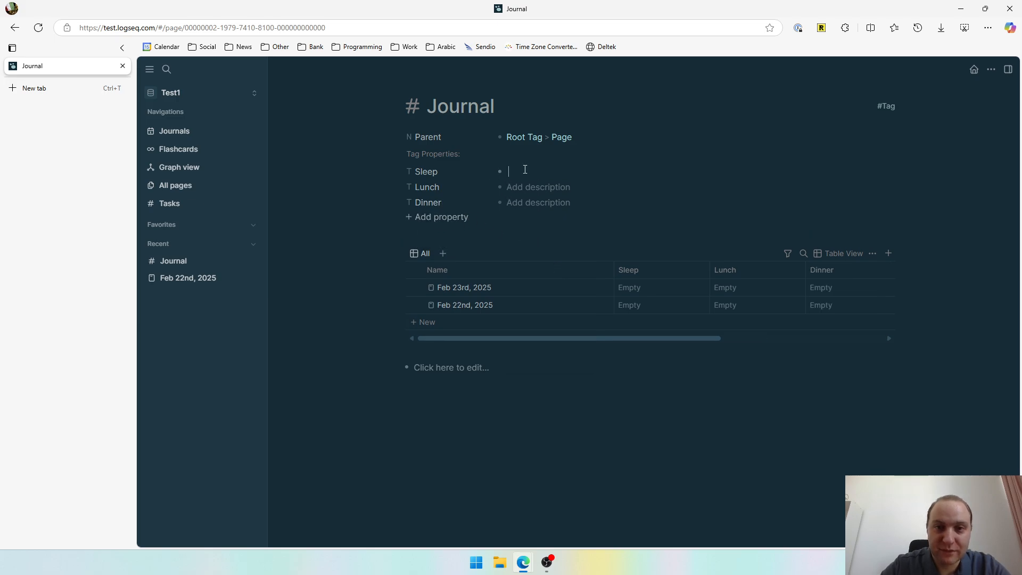
Add a tag property named Score with the Number type to the Journal tag.
{"action": "left_click", "coordinate": [434, 217]}
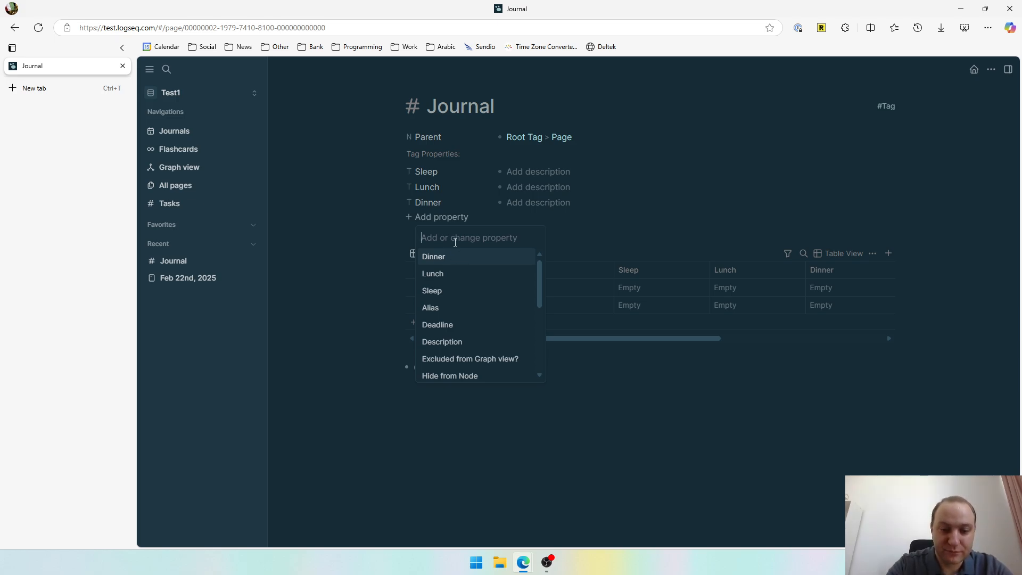
{"action": "type", "text": "Score"}
{"action": "left_click", "coordinate": [453, 256]}
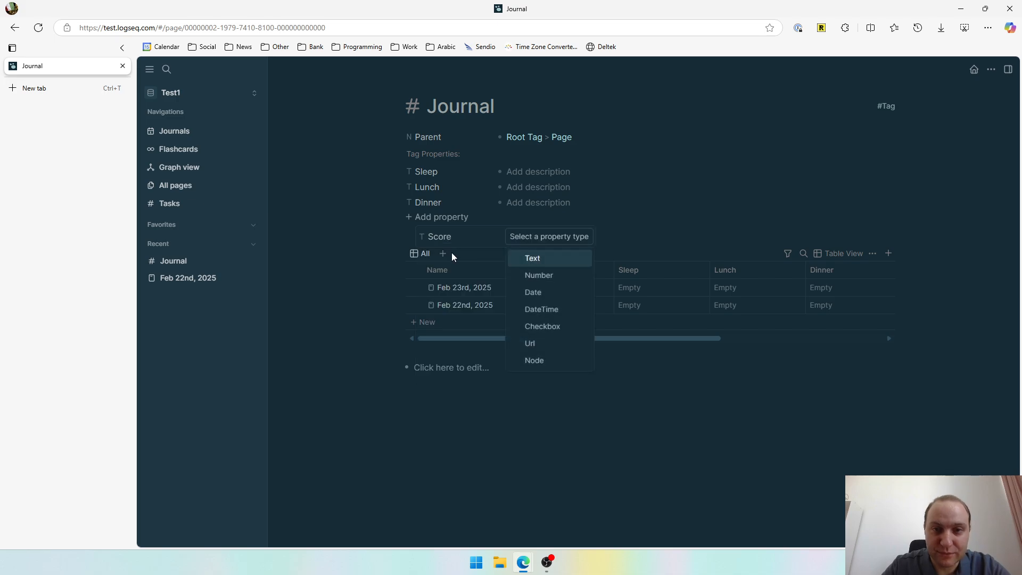
{"action": "left_click", "coordinate": [557, 276]}
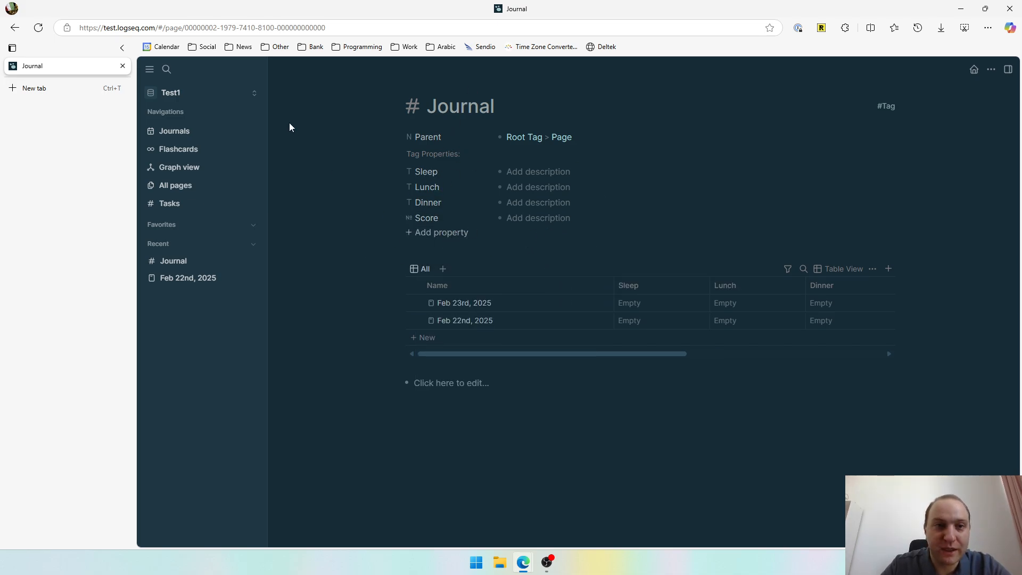
Return to the journals and set the Feb 23rd, 2025 entry's Sleep to Good and Lunch to Pizza.
{"action": "left_click", "coordinate": [192, 133]}
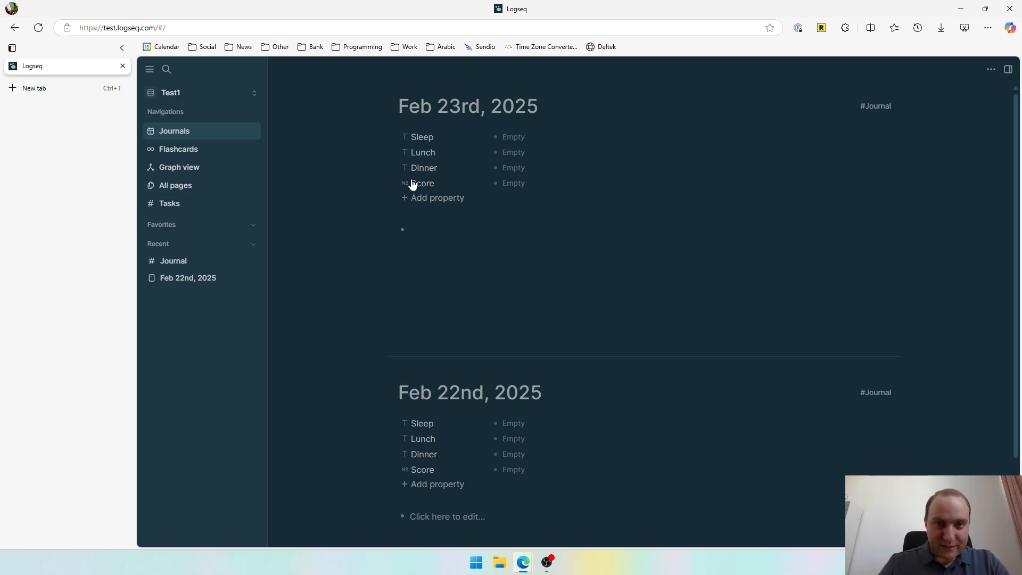
{"action": "mouse_move", "coordinate": [405, 169]}
{"action": "left_mouse_down"}
{"action": "mouse_move", "coordinate": [406, 155]}
{"action": "mouse_move", "coordinate": [408, 169]}
{"action": "left_mouse_up"}
{"action": "left_click", "coordinate": [511, 143]}
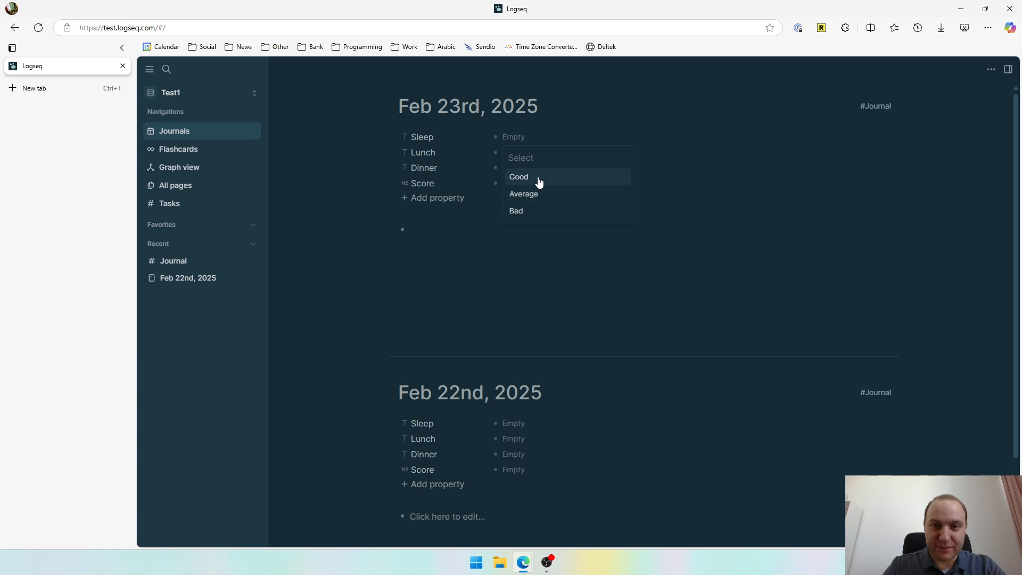
{"action": "left_click", "coordinate": [538, 177]}
{"action": "left_click", "coordinate": [525, 153]}
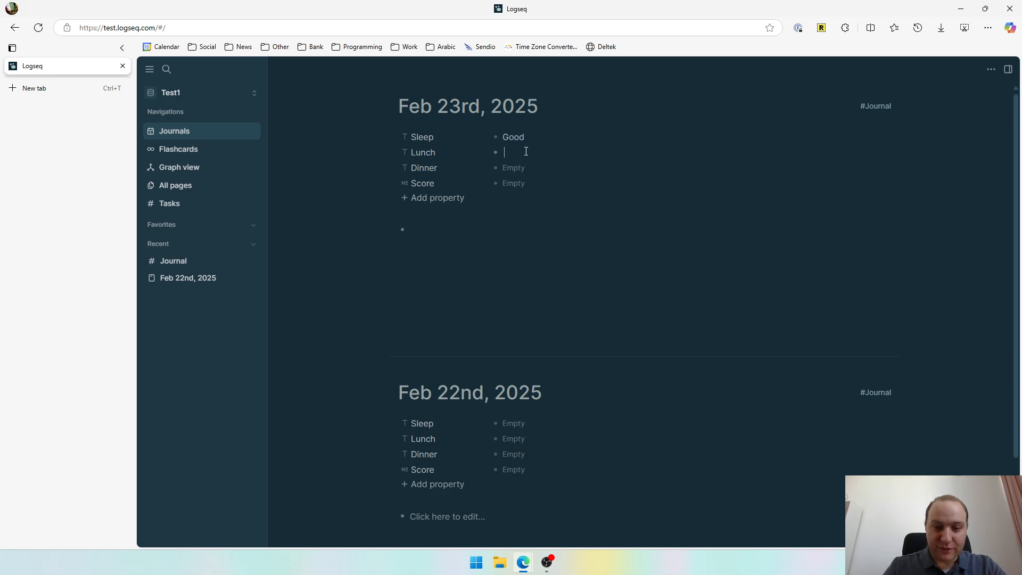
{"action": "type", "text": "Pizza"}
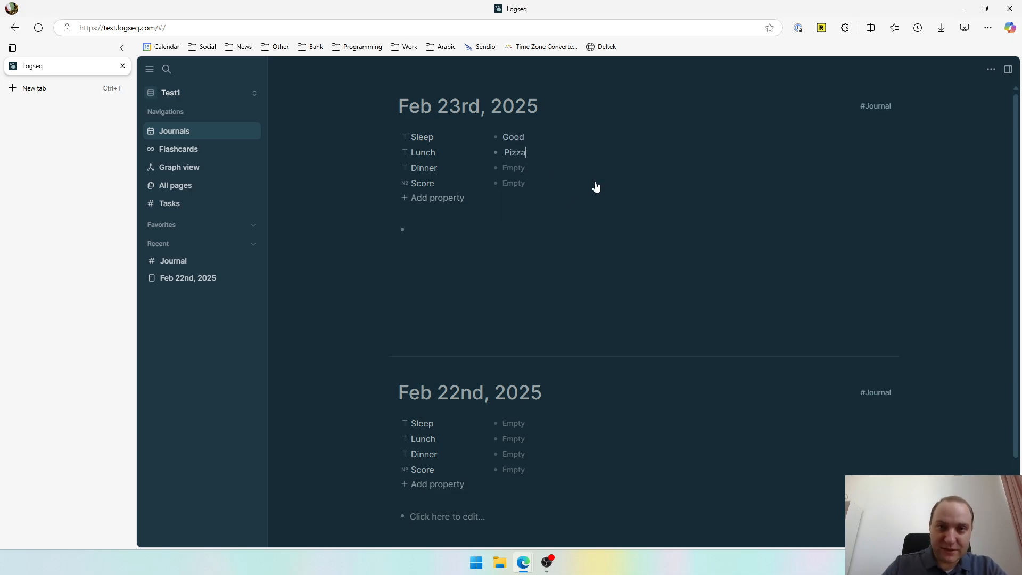
Set the Feb 23rd, 2025 entry's Dinner to Pasta and Score to 5.
{"action": "left_click", "coordinate": [571, 171]}
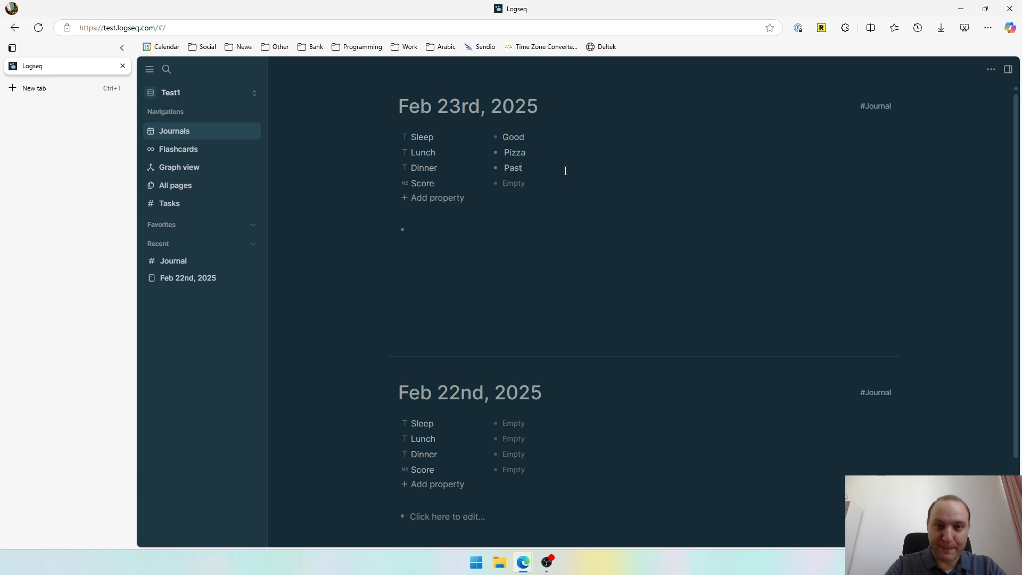
{"action": "type", "text": "Pasta"}
{"action": "left_click", "coordinate": [547, 184]}
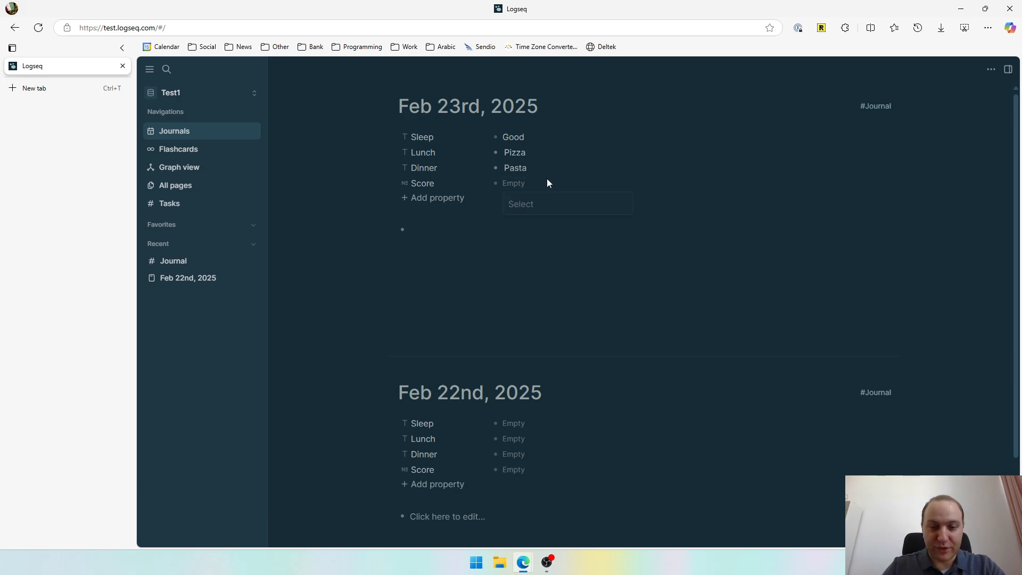
{"action": "type", "text": "5"}
{"action": "left_click", "coordinate": [535, 303]}
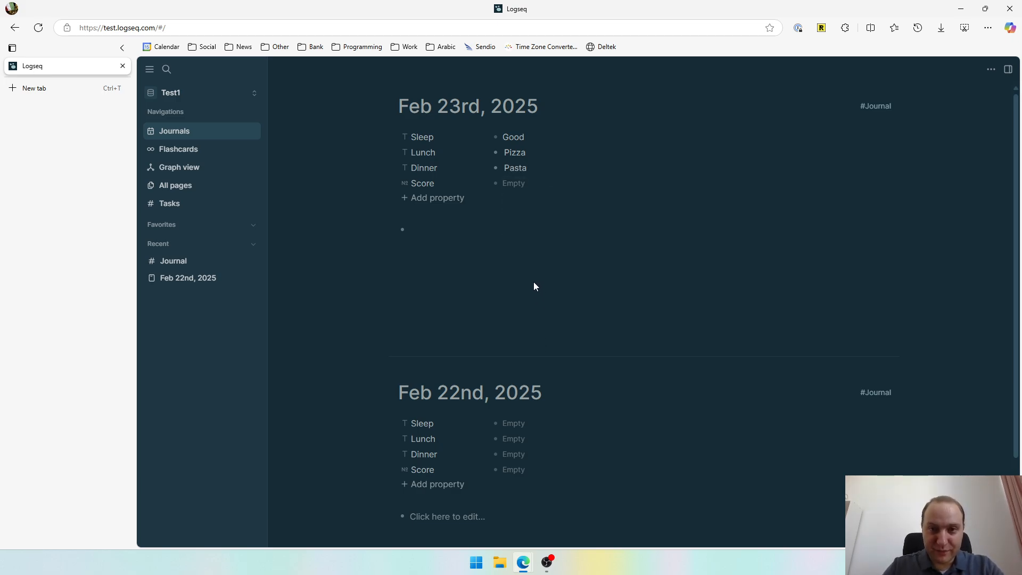
{"action": "left_click", "coordinate": [536, 184]}
{"action": "type", "text": "5"}
{"action": "left_click", "coordinate": [532, 223]}
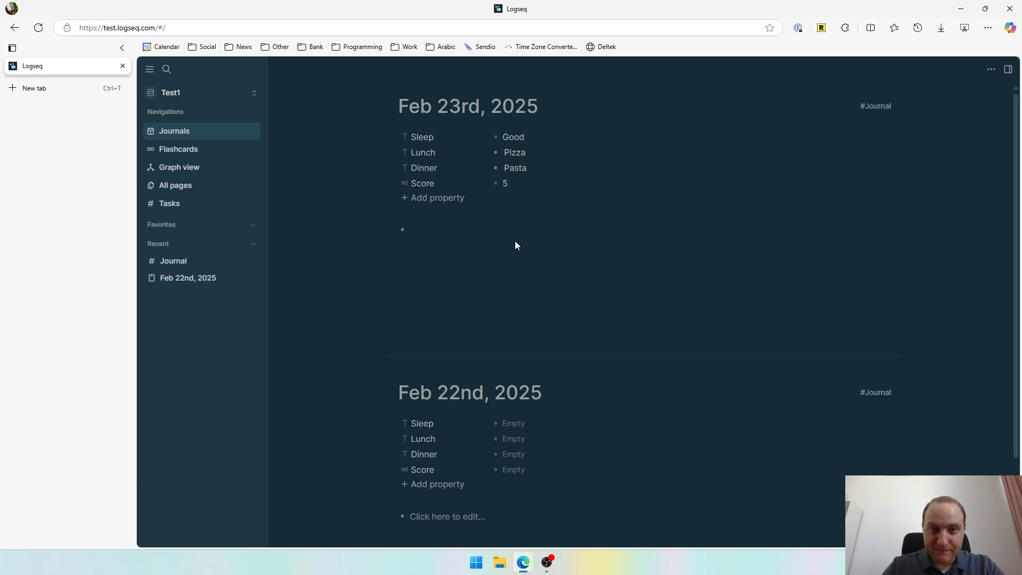
Set the Feb 22nd, 2025 entry's Sleep to Average and Lunch to Scones.
{"action": "left_click", "coordinate": [513, 423]}
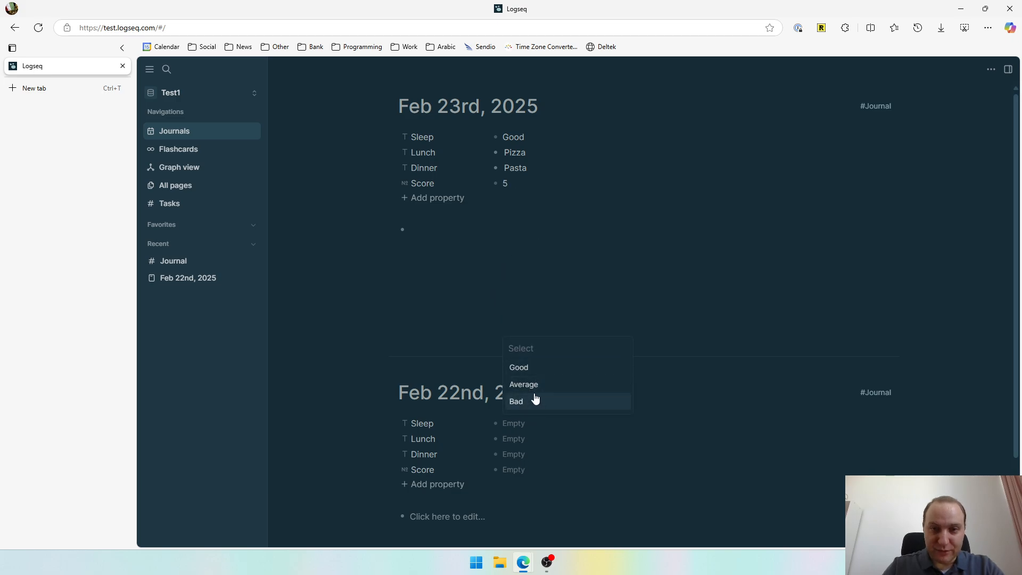
{"action": "left_click", "coordinate": [530, 385]}
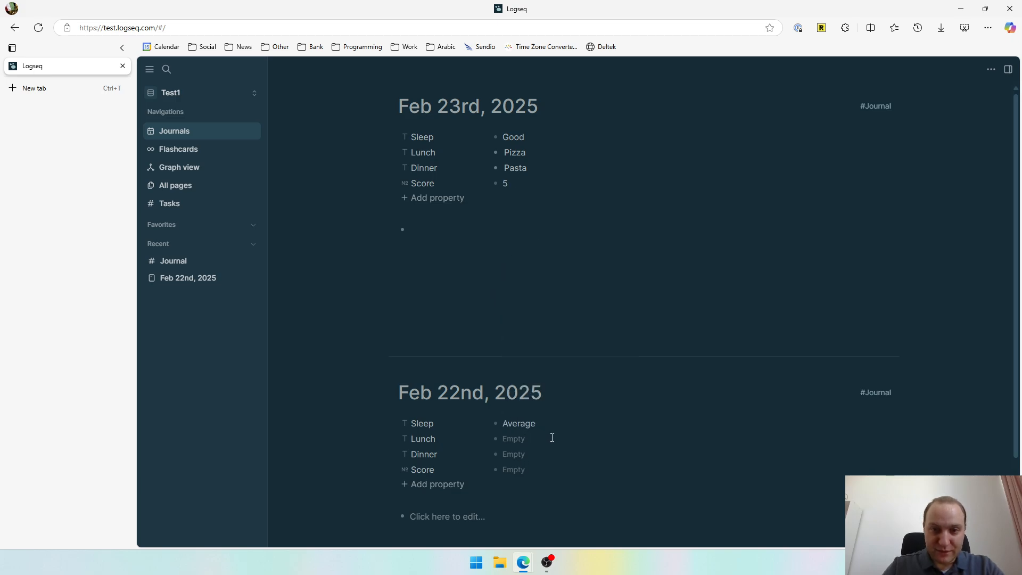
{"action": "left_click", "coordinate": [551, 438]}
{"action": "type", "text": "Scones"}
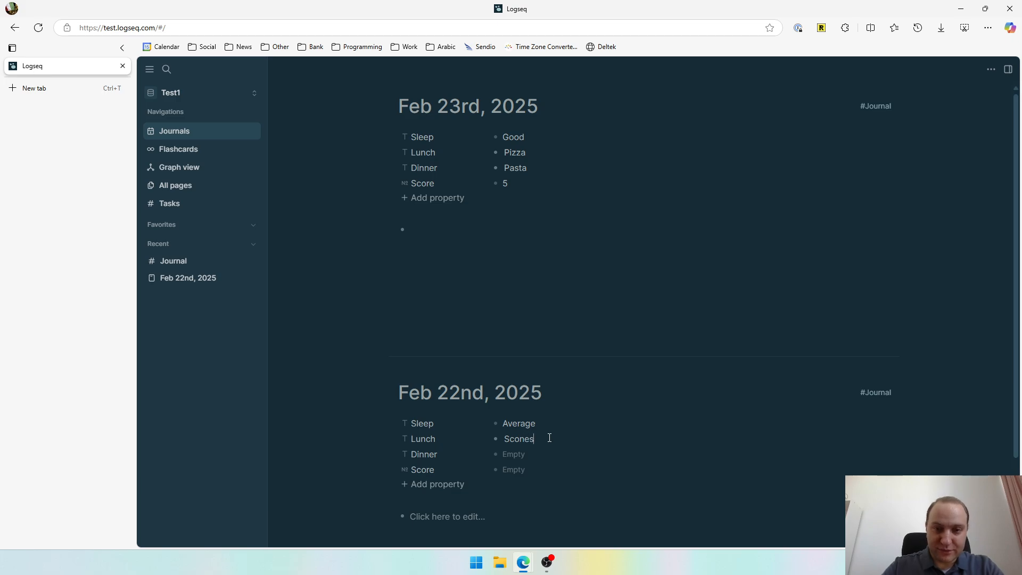
Set the Feb 22nd, 2025 entry's Dinner to Chicken Curry and Score to 8.
{"action": "left_click", "coordinate": [547, 455]}
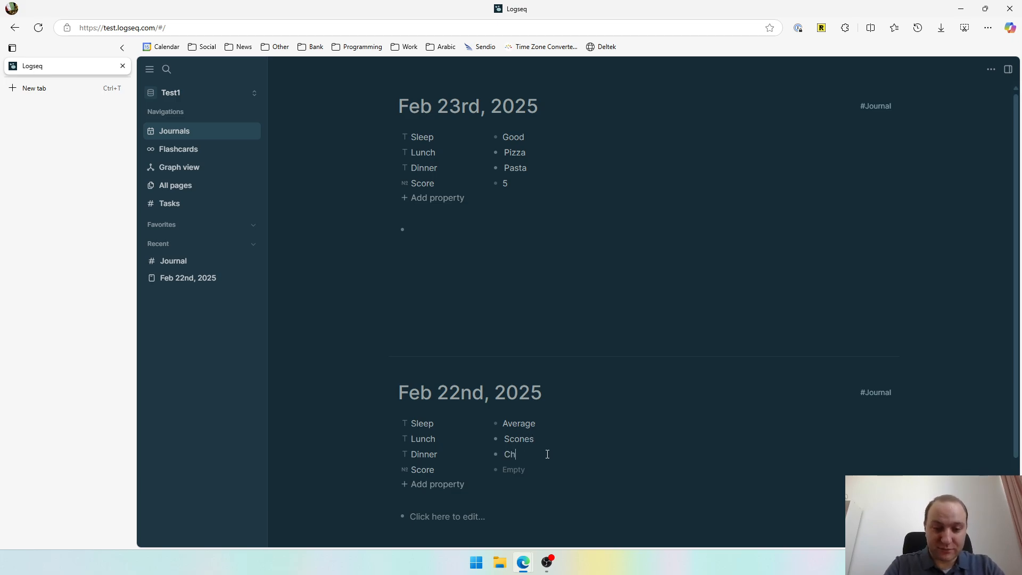
{"action": "type", "text": "Chicken Cu"}
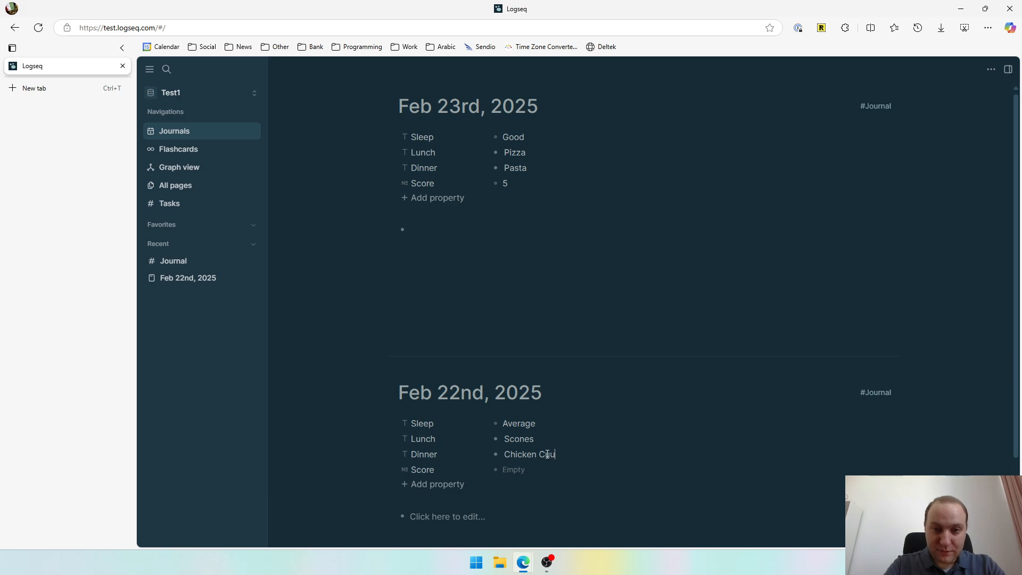
{"action": "type", "text": "rry"}
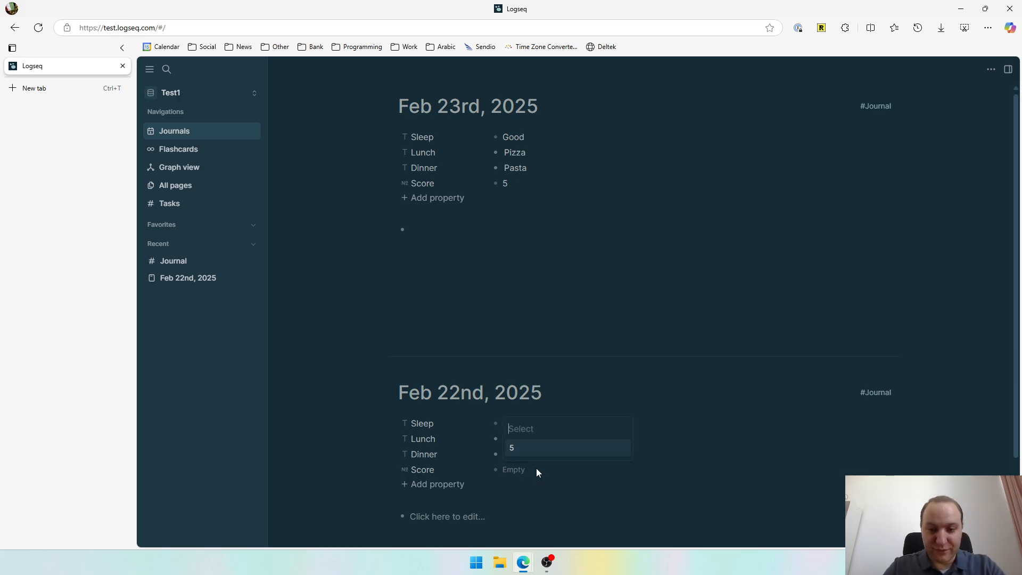
{"action": "type", "text": "8"}
{"action": "left_click", "coordinate": [538, 447]}
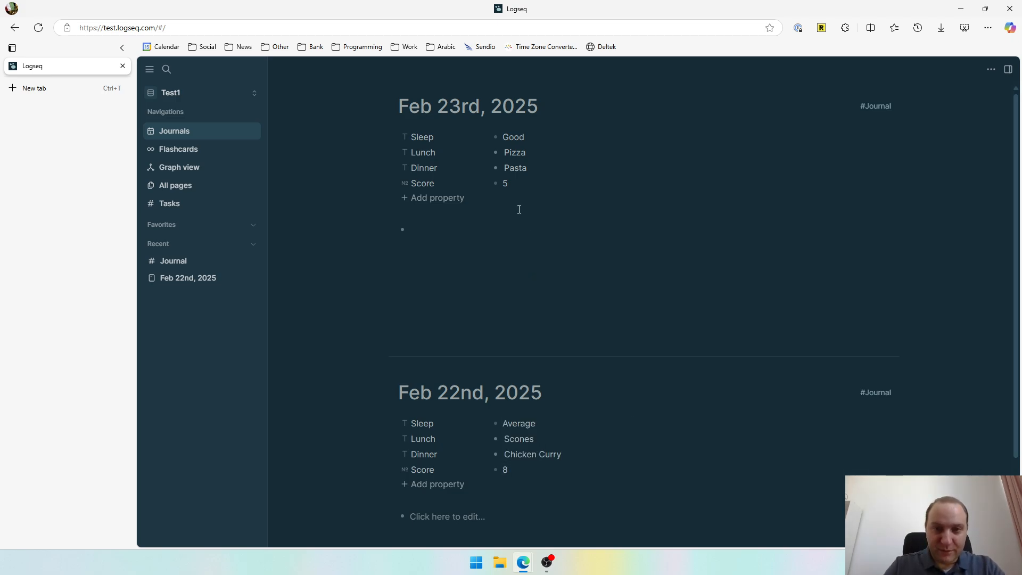
{"action": "left_click", "coordinate": [511, 186]}
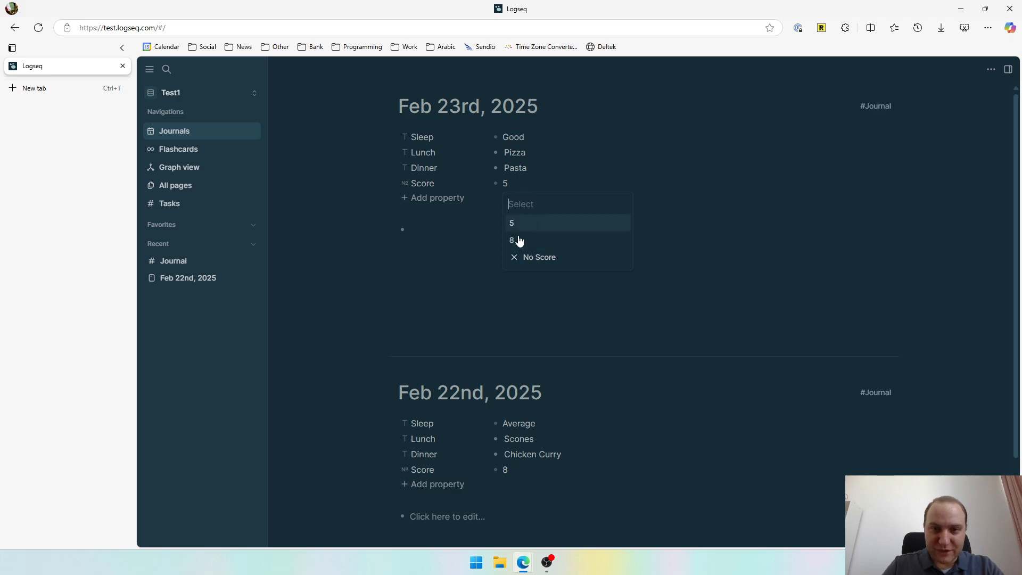
{"action": "left_click", "coordinate": [548, 332]}
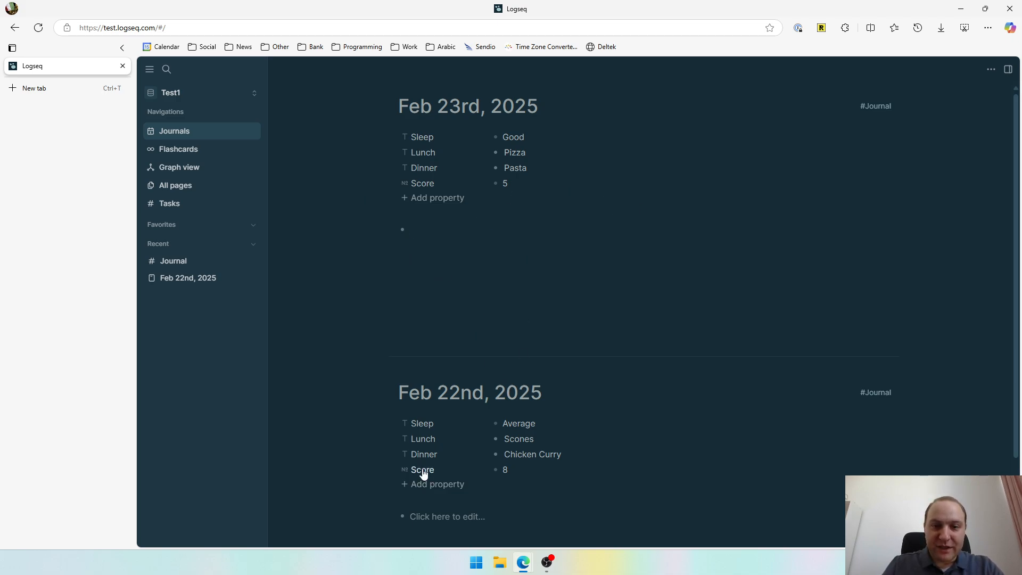
Write the placeholder bullets asdsadsadsx, dsadasd and dasda in the Feb 23rd, 2025 entry.
{"action": "type", "text": "asdsadsadsx"}
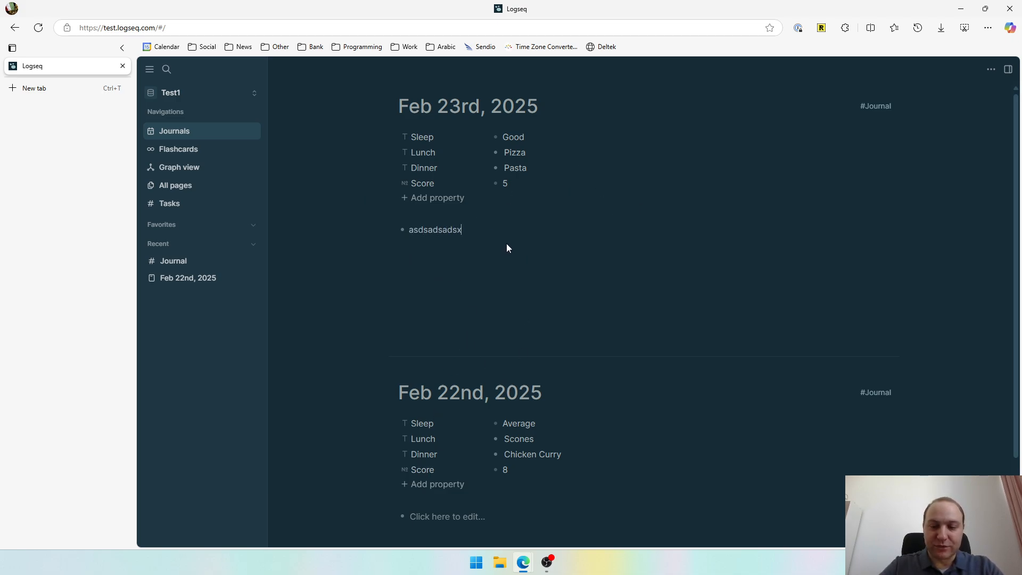
{"action": "key", "text": "Return"}
{"action": "type", "text": "dsadasddasda"}
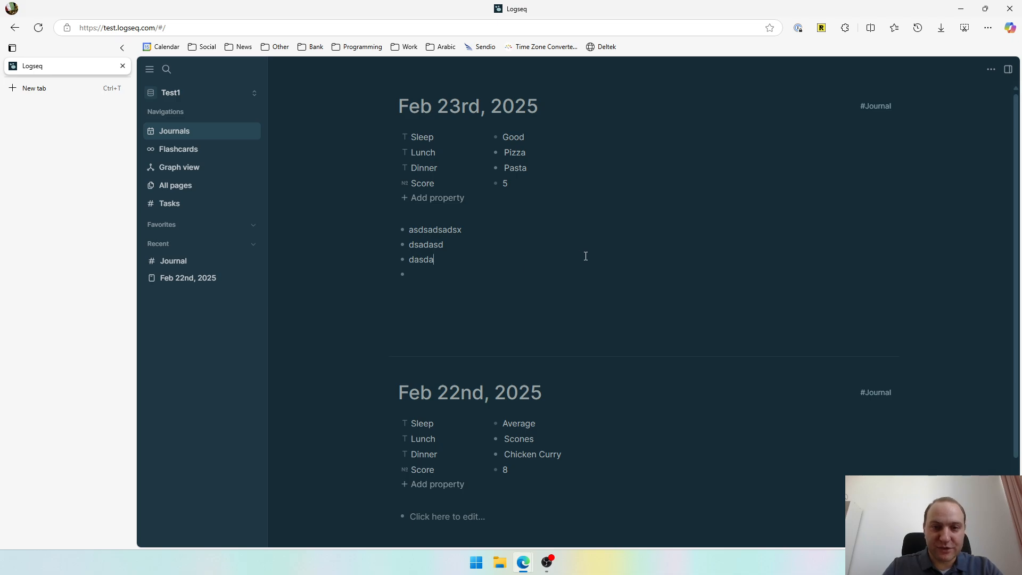
Write the placeholder bullets sadasdsa and sagdsfds in the Feb 22nd, 2025 entry.
{"action": "scroll", "coordinate": [479, 320], "scroll_direction": "down", "scroll_amount": 2}
{"action": "left_click", "coordinate": [477, 421]}
{"action": "type", "text": "sadasdsa"}
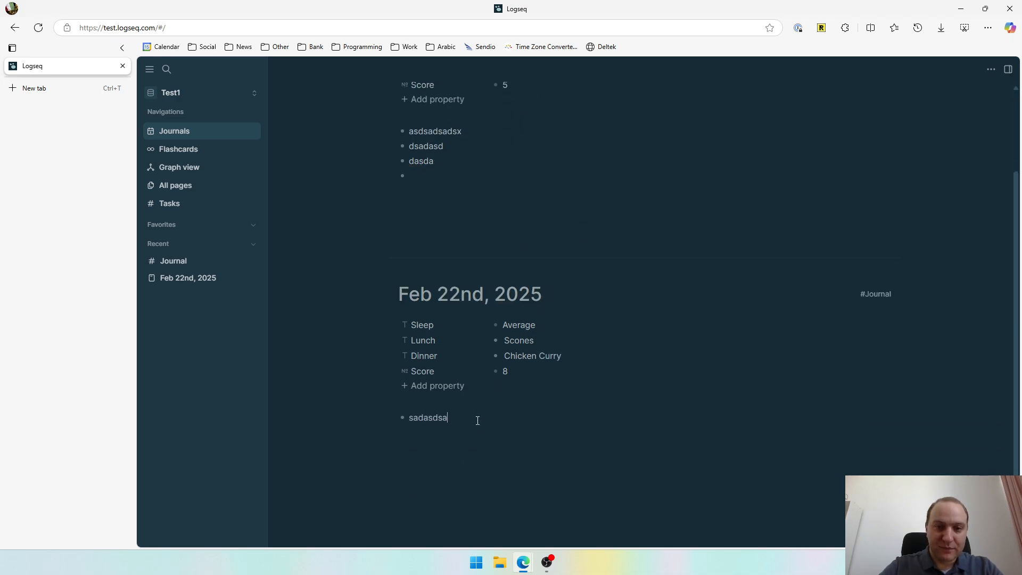
{"action": "key", "text": "Return"}
{"action": "type", "text": "sagdsfds"}
{"action": "key", "text": "Return"}
{"action": "scroll", "coordinate": [760, 266], "scroll_direction": "up", "scroll_amount": 2}
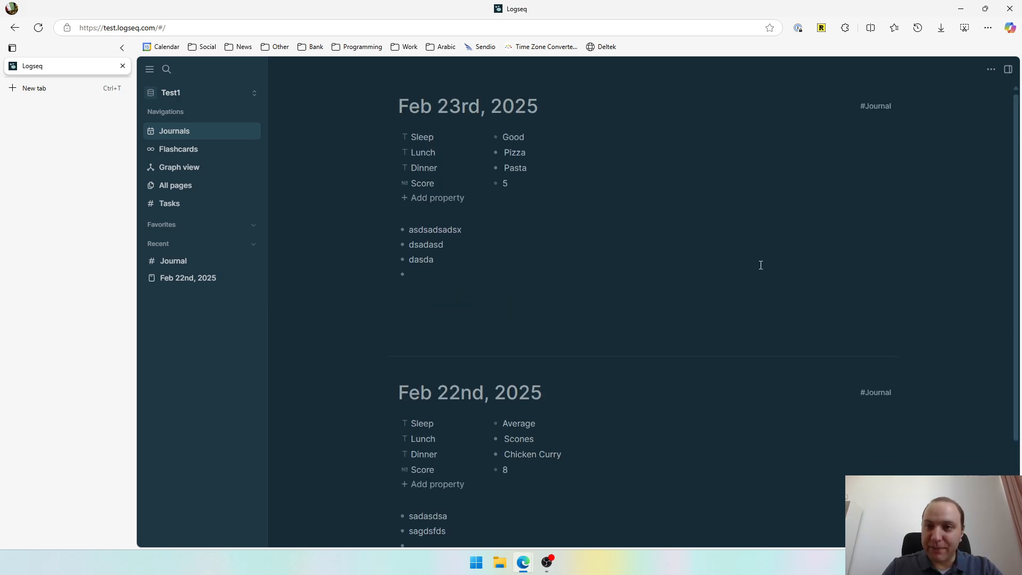
Open the Journal tag page to view the table of journal entries with their property values.
{"action": "left_click", "coordinate": [889, 106]}
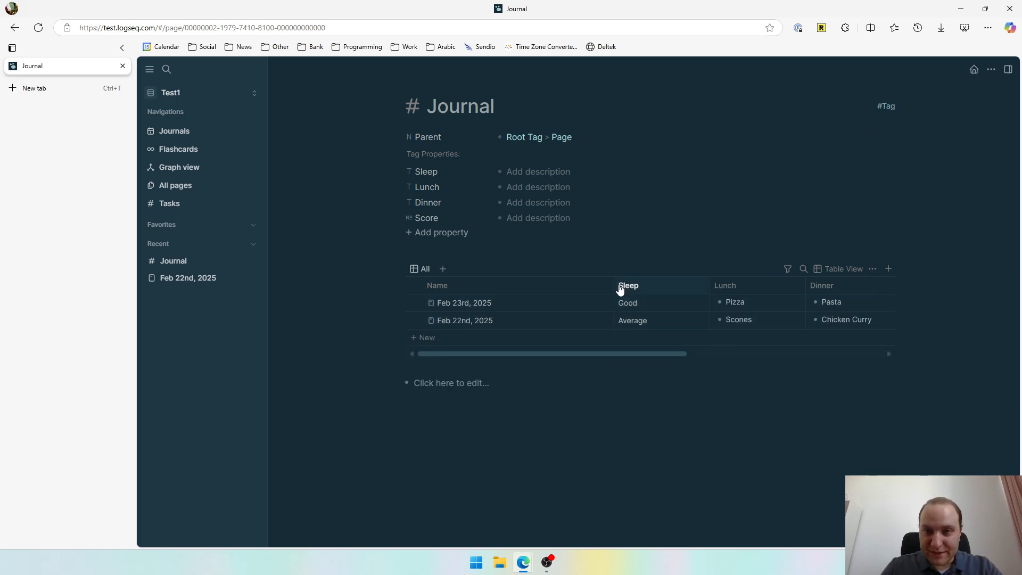
Narrow the journal table's Name column and hide the Created At and Updated At columns.
{"action": "left_click_drag", "start_coordinate": [616, 287], "coordinate": [535, 285]}
{"action": "left_click", "coordinate": [874, 270]}
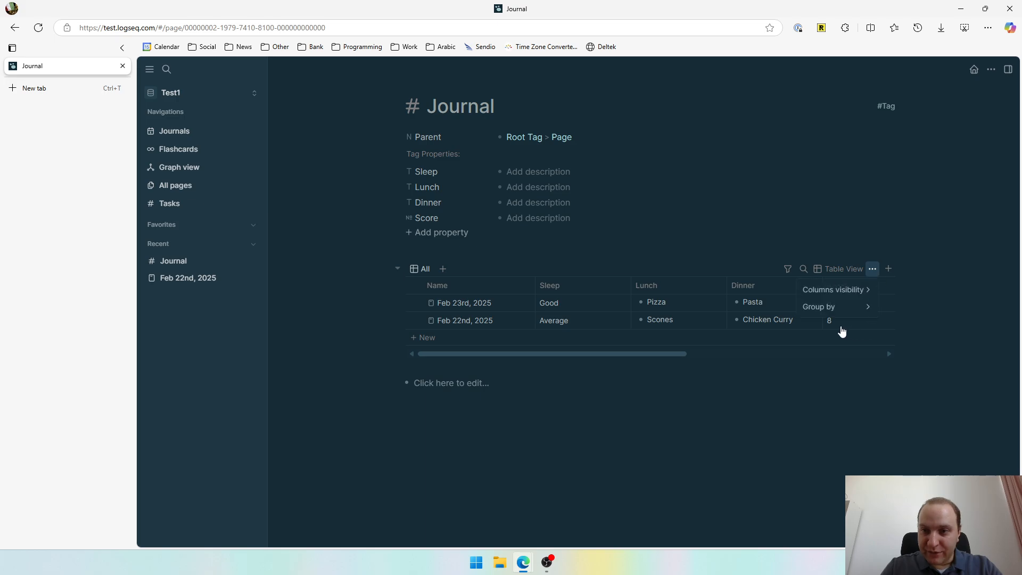
{"action": "mouse_move", "coordinate": [834, 313]}
{"action": "mouse_move", "coordinate": [836, 292]}
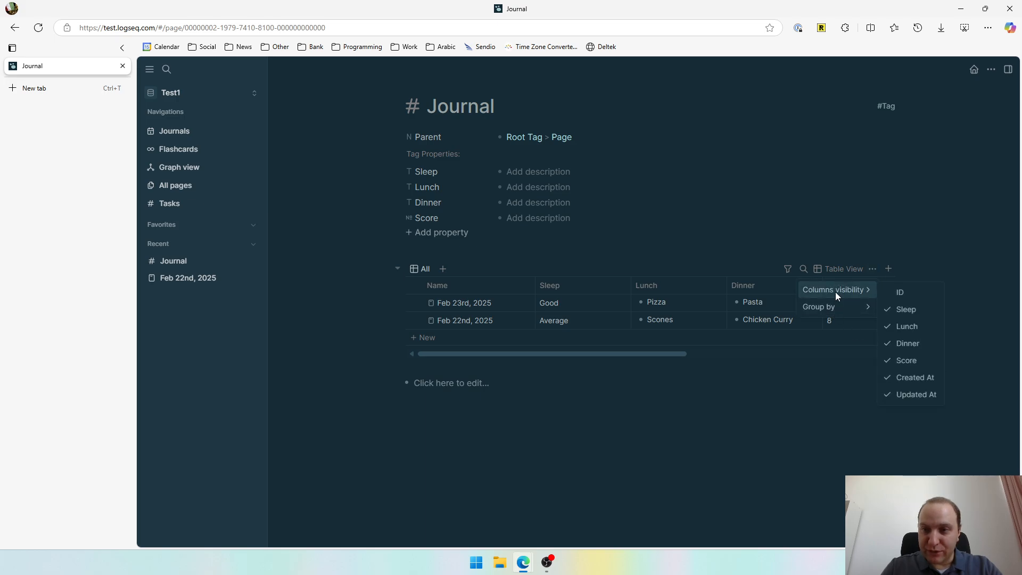
{"action": "left_click", "coordinate": [909, 383]}
{"action": "left_click", "coordinate": [803, 423]}
Switch the Journal page to wide mode.
{"action": "key", "text": "t"}
{"action": "key", "text": "w"}
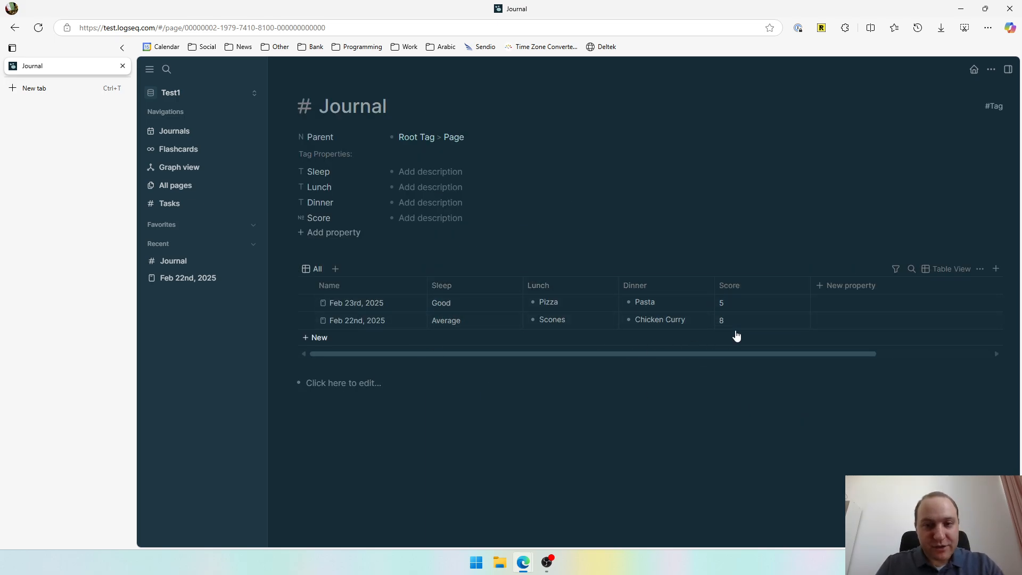
Examine the Score column's sorting and configuration options and the Sleep column's options.
{"action": "left_click", "coordinate": [743, 294]}
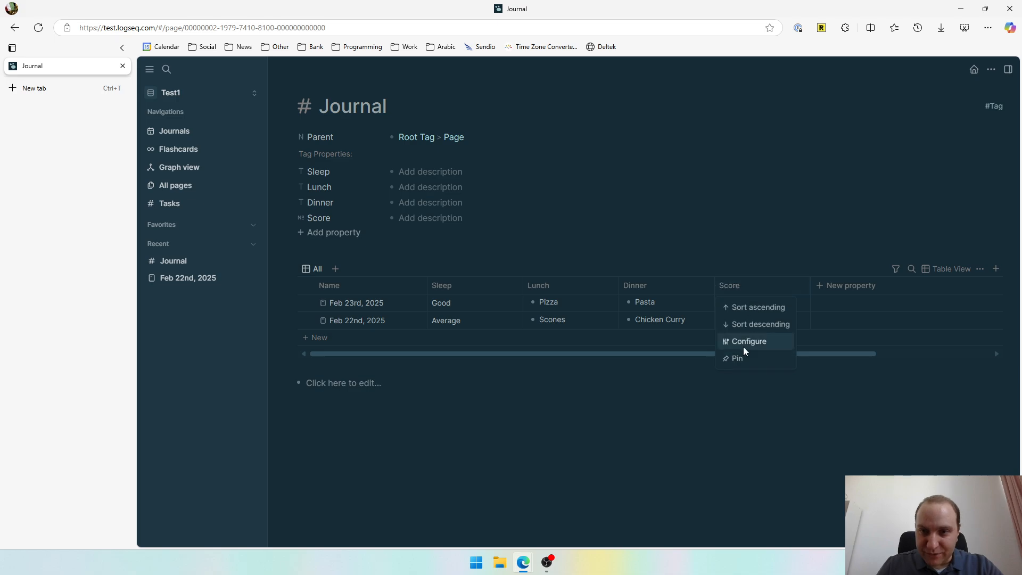
{"action": "left_click", "coordinate": [767, 340]}
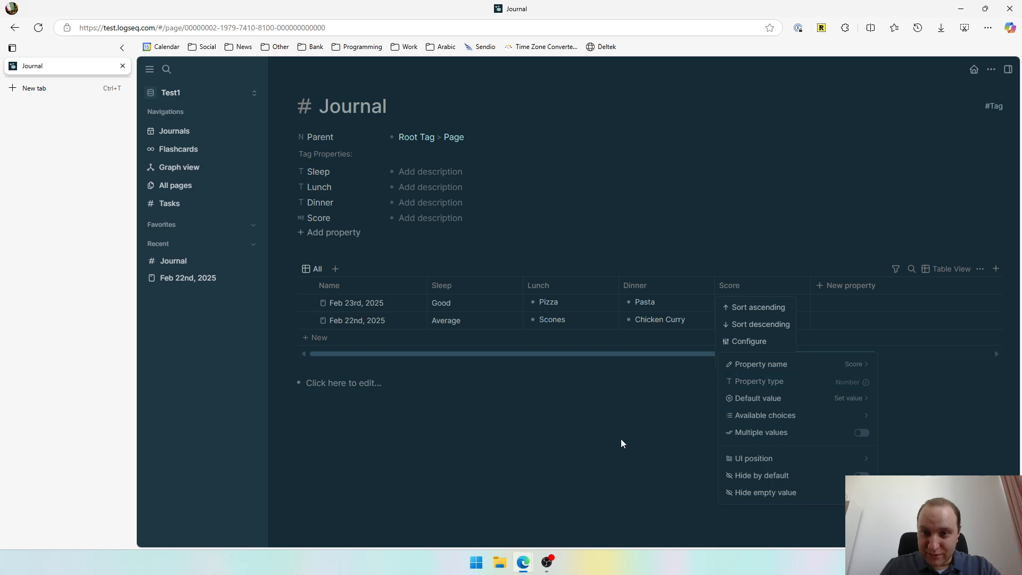
{"action": "left_click", "coordinate": [636, 438]}
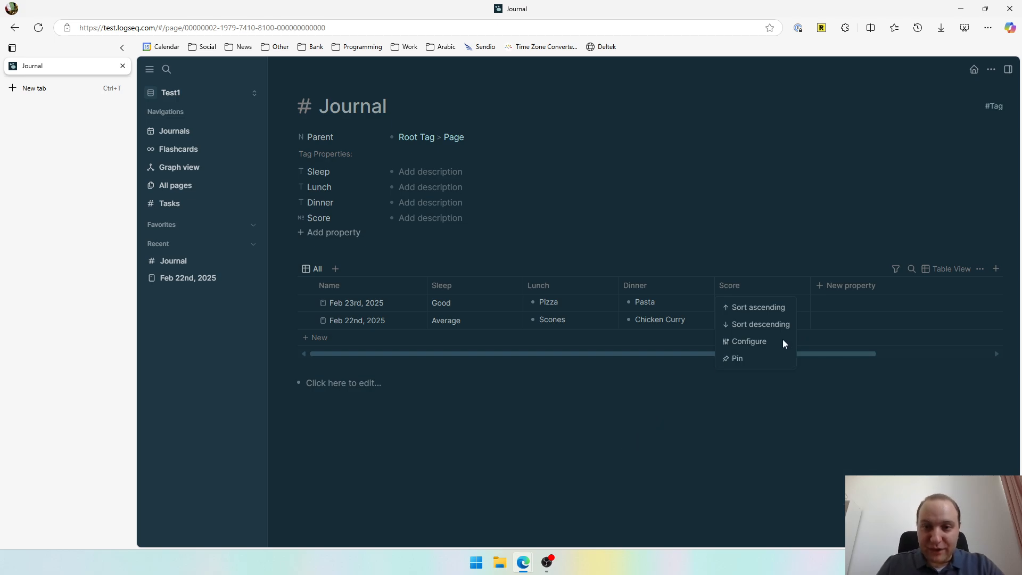
{"action": "left_click", "coordinate": [783, 340]}
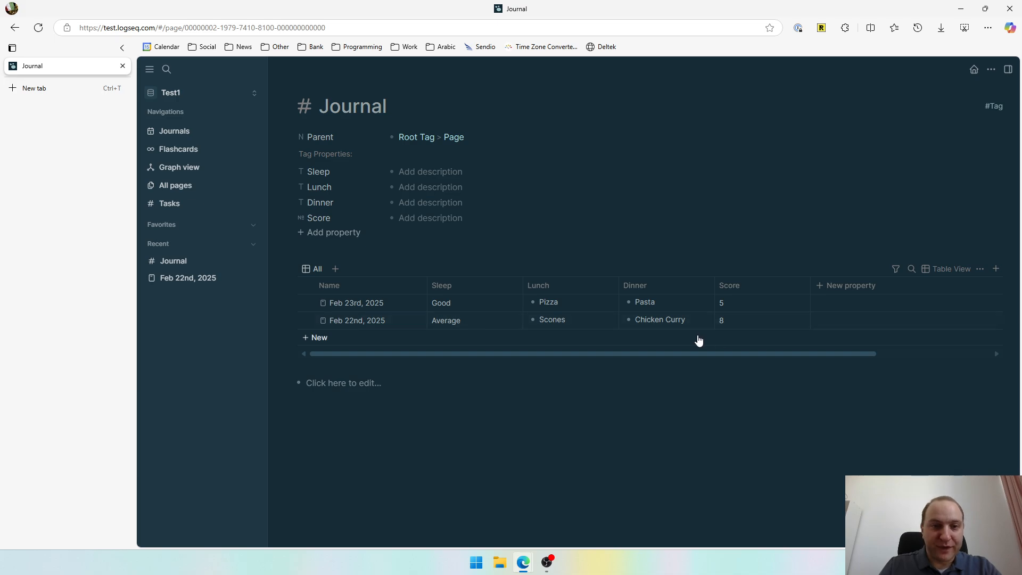
{"action": "left_click", "coordinate": [475, 286]}
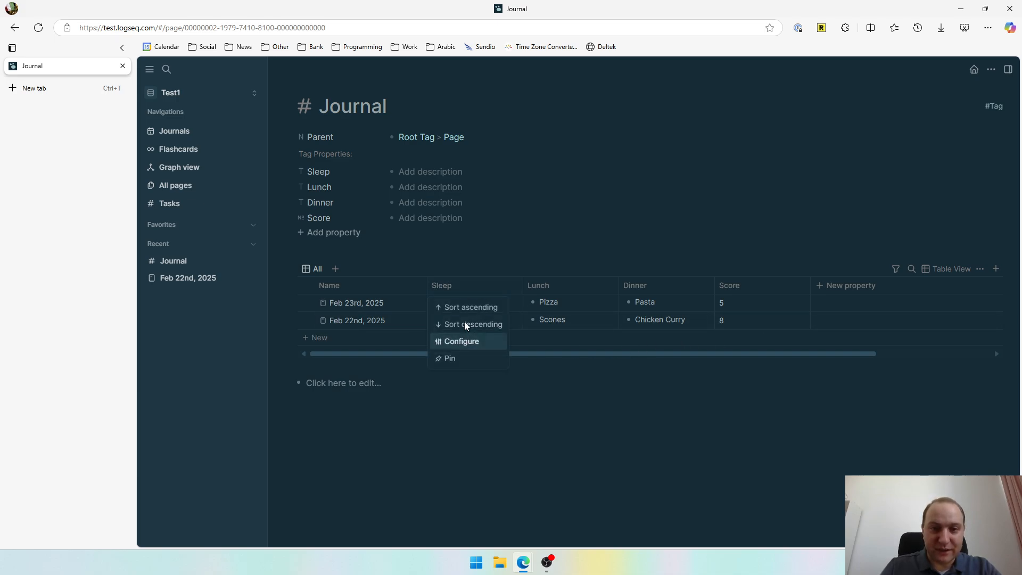
{"action": "left_click", "coordinate": [364, 288]}
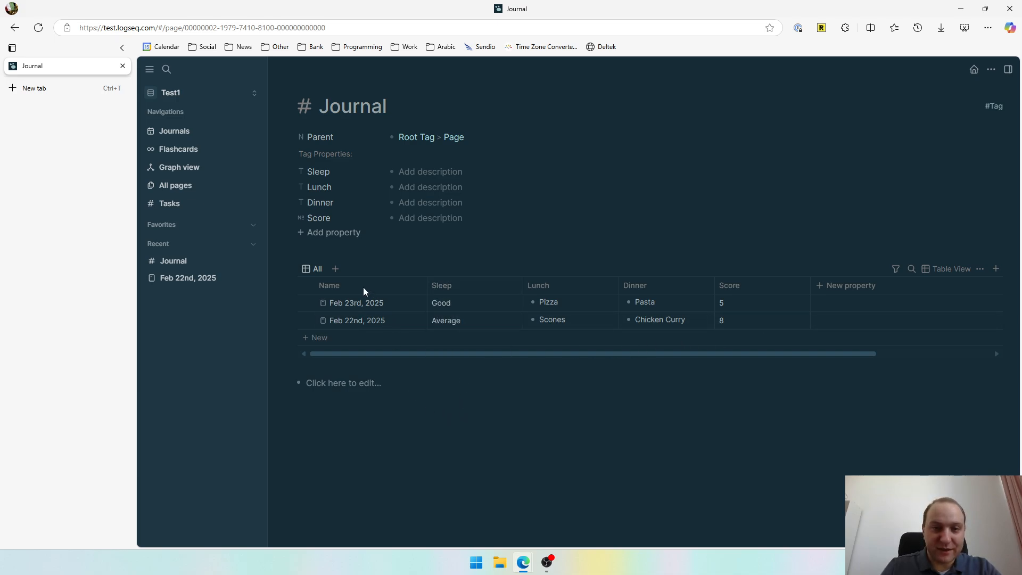
Filter the journal table to entries whose Sleep is Average, and remove that filter again.
{"action": "left_click", "coordinate": [896, 269]}
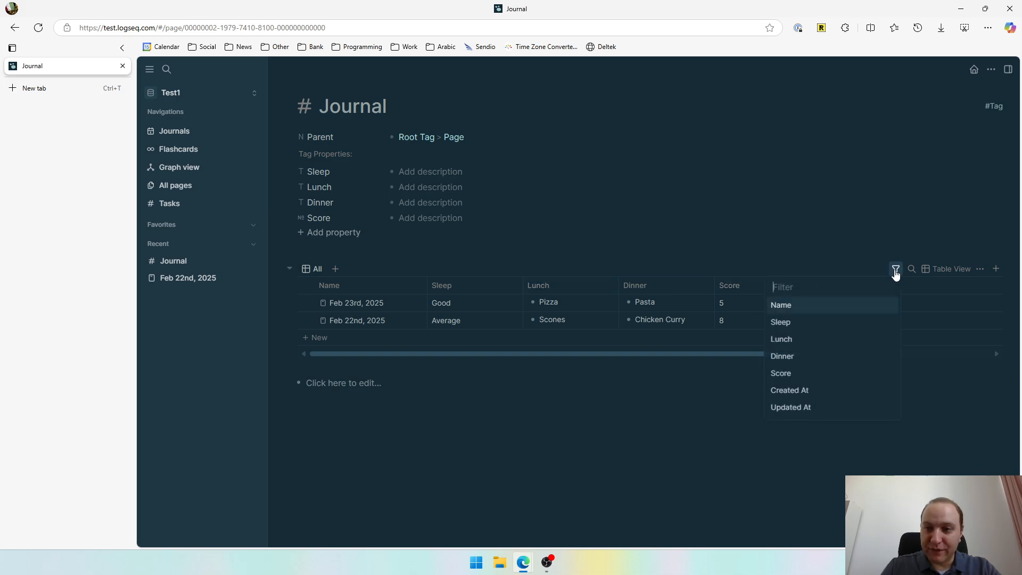
{"action": "left_click", "coordinate": [798, 323]}
{"action": "left_click", "coordinate": [799, 307]}
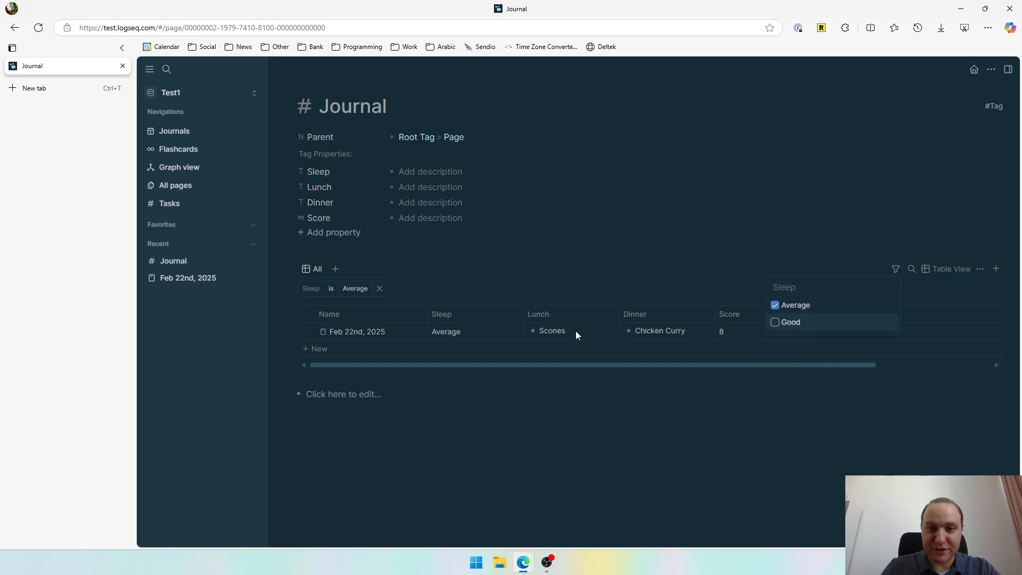
{"action": "left_click", "coordinate": [381, 290]}
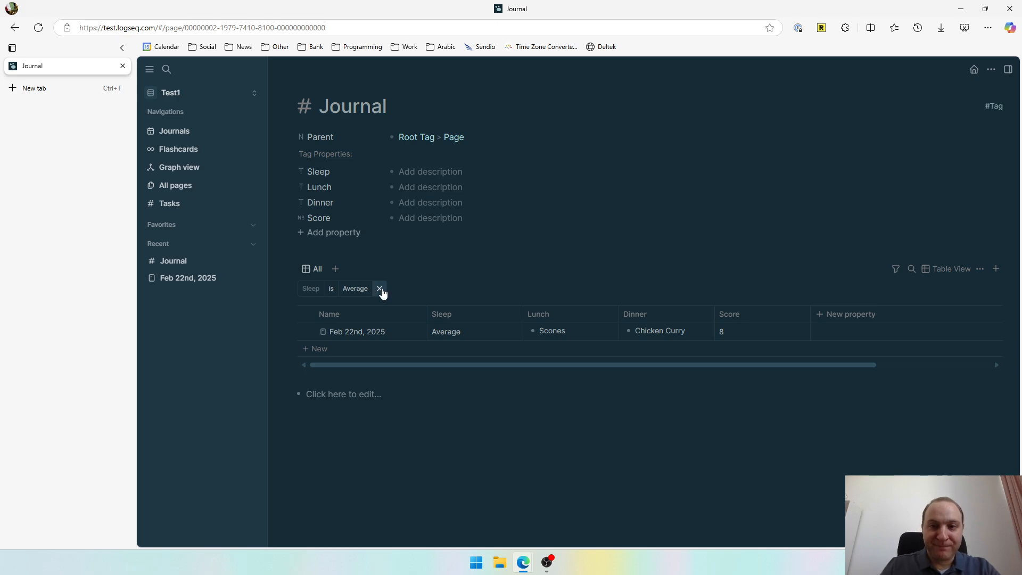
{"action": "left_click", "coordinate": [381, 289]}
Show the journal entries in List View and look through their properties and bullets.
{"action": "left_click", "coordinate": [941, 273]}
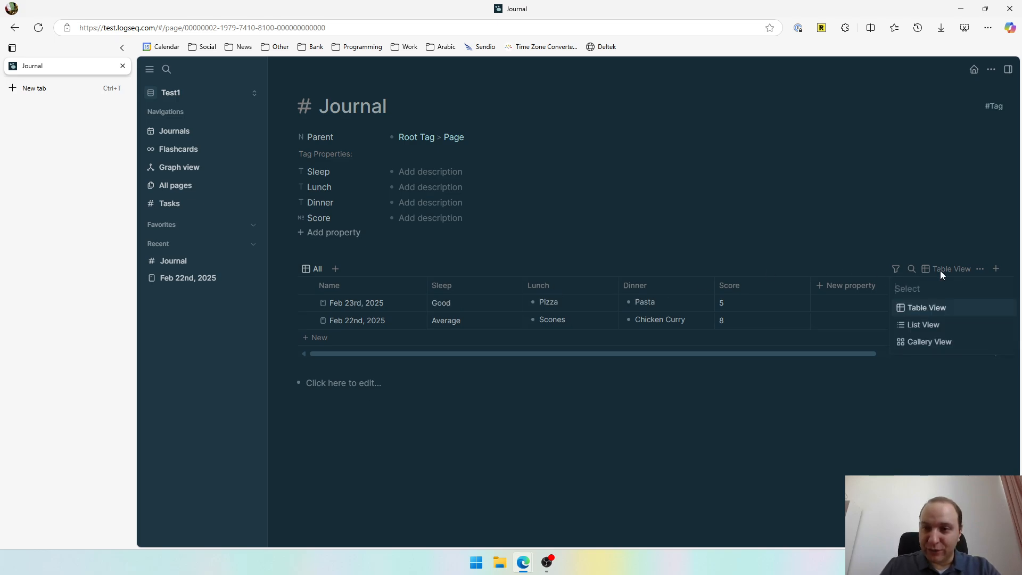
{"action": "left_click", "coordinate": [923, 324]}
{"action": "scroll", "coordinate": [484, 336], "scroll_direction": "down", "scroll_amount": 2}
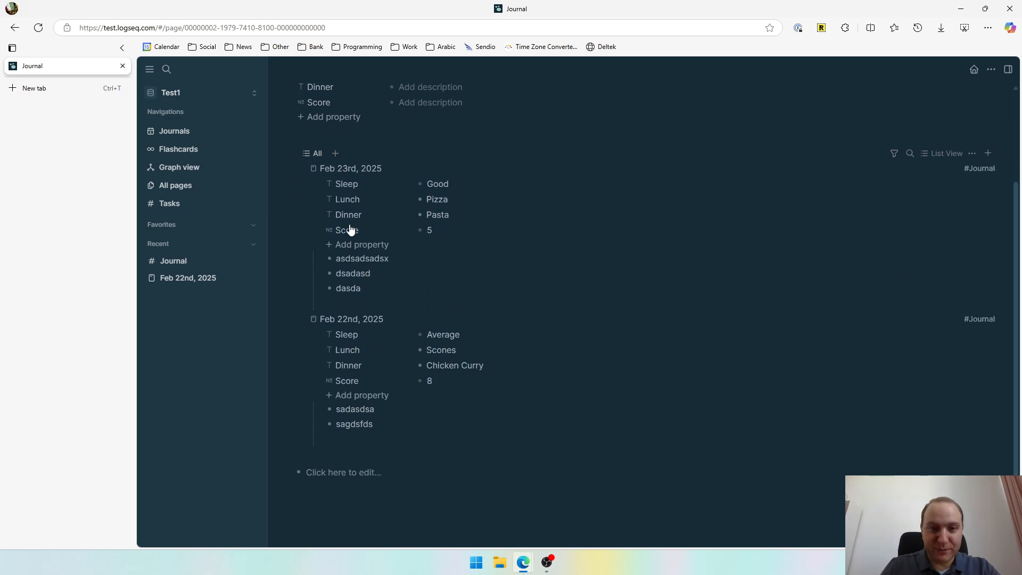
Show the journal entries in Gallery View, and collapse and re-expand the entry cards.
{"action": "left_click", "coordinate": [946, 154]}
{"action": "left_click", "coordinate": [930, 225]}
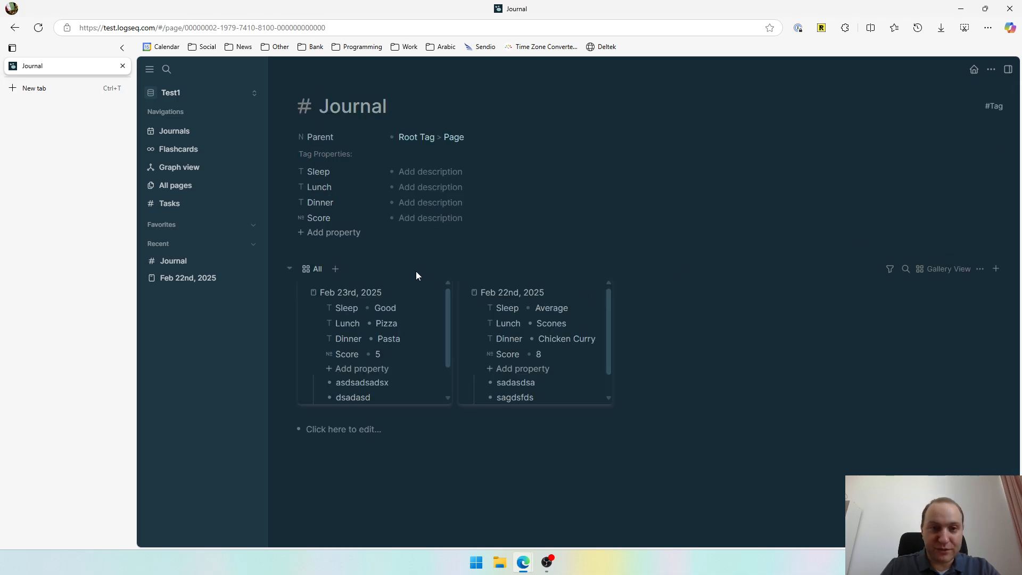
{"action": "left_click", "coordinate": [303, 294]}
{"action": "left_click", "coordinate": [465, 292]}
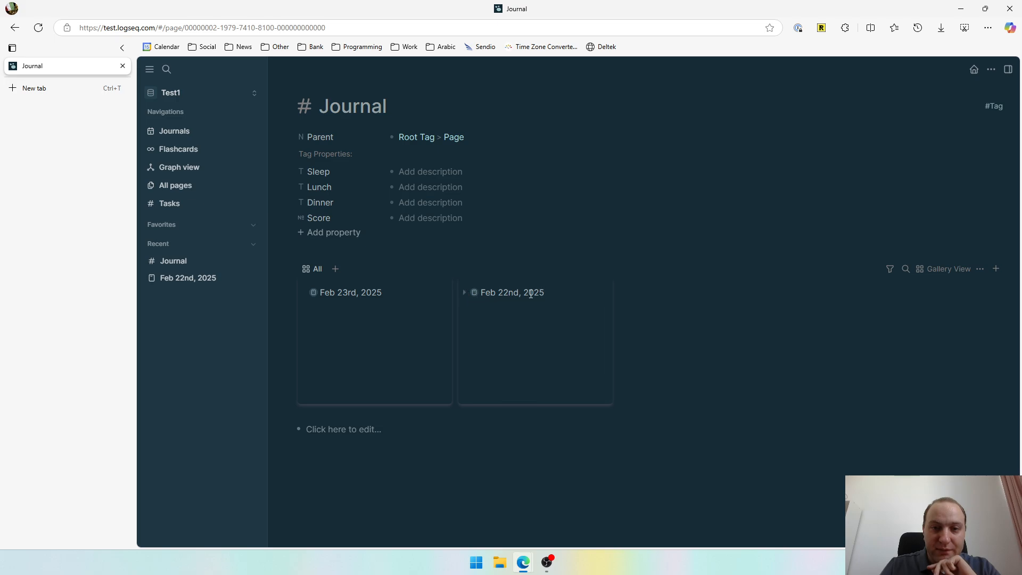
{"action": "left_click", "coordinate": [465, 292]}
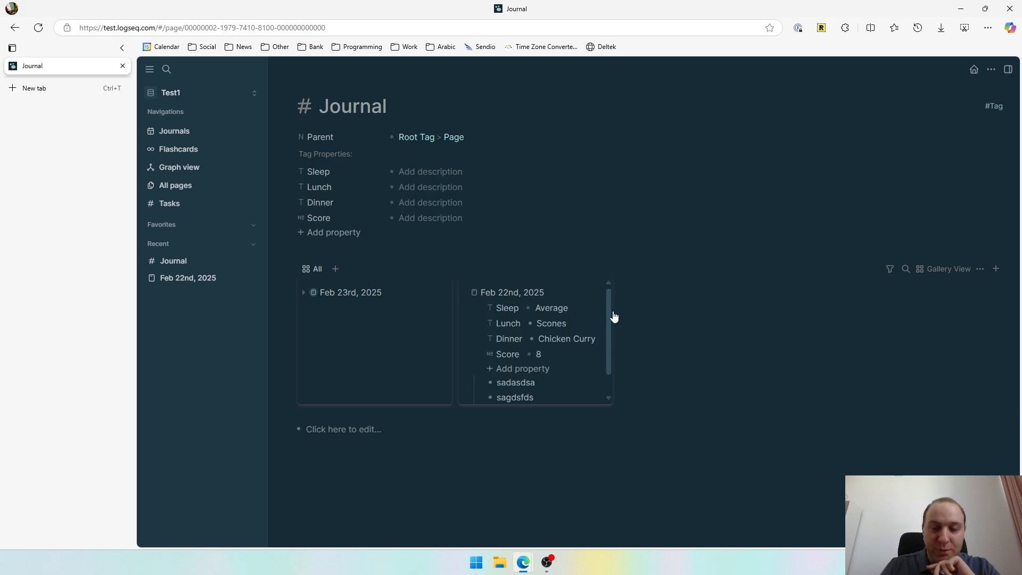
Look at the gallery's grouping choices and hide the Lunch, Dinner and Score columns.
{"action": "left_click", "coordinate": [953, 270]}
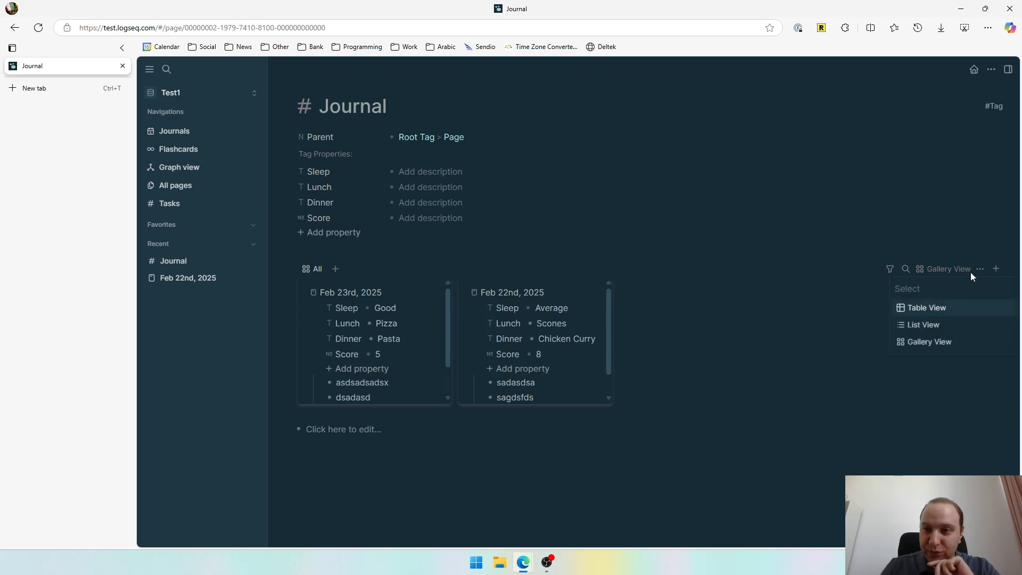
{"action": "left_click", "coordinate": [980, 272]}
{"action": "left_click", "coordinate": [980, 272]}
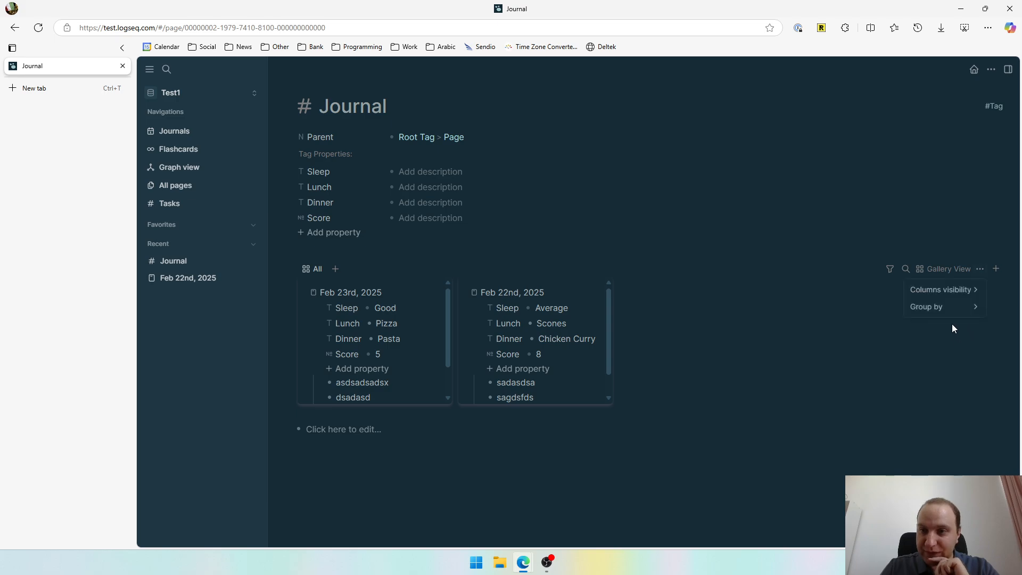
{"action": "mouse_move", "coordinate": [922, 302]}
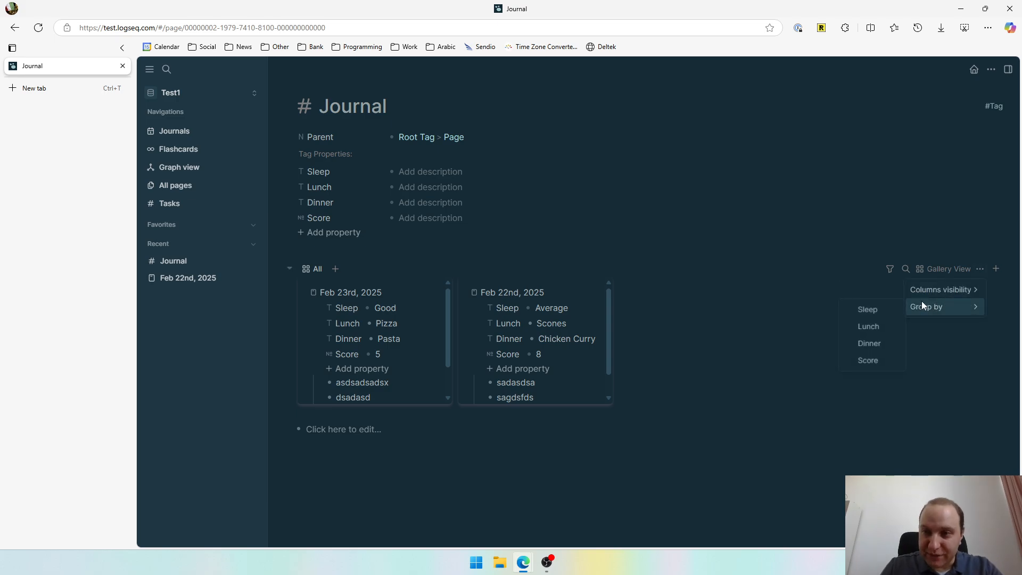
{"action": "left_click", "coordinate": [864, 365]}
{"action": "left_click", "coordinate": [739, 358]}
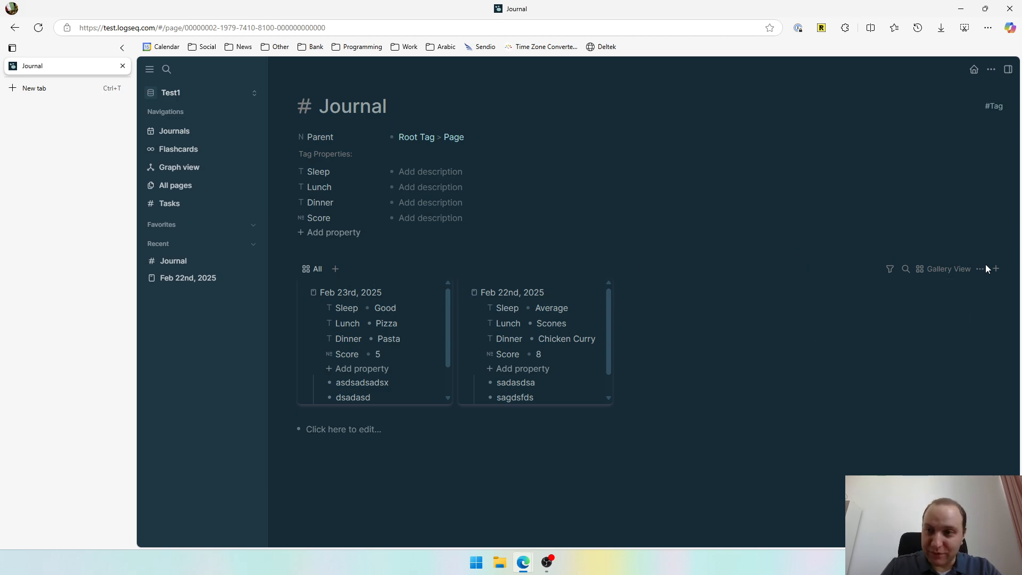
Check the column changes in Table View and return to Gallery View.
{"action": "left_click", "coordinate": [941, 269]}
{"action": "left_click", "coordinate": [935, 309]}
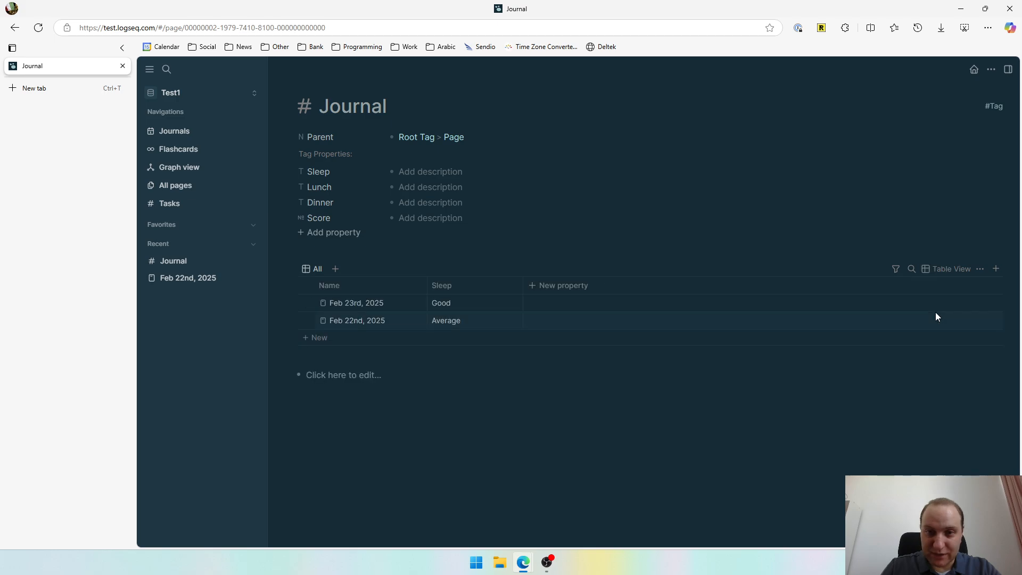
{"action": "left_click", "coordinate": [945, 269]}
{"action": "left_click", "coordinate": [935, 340]}
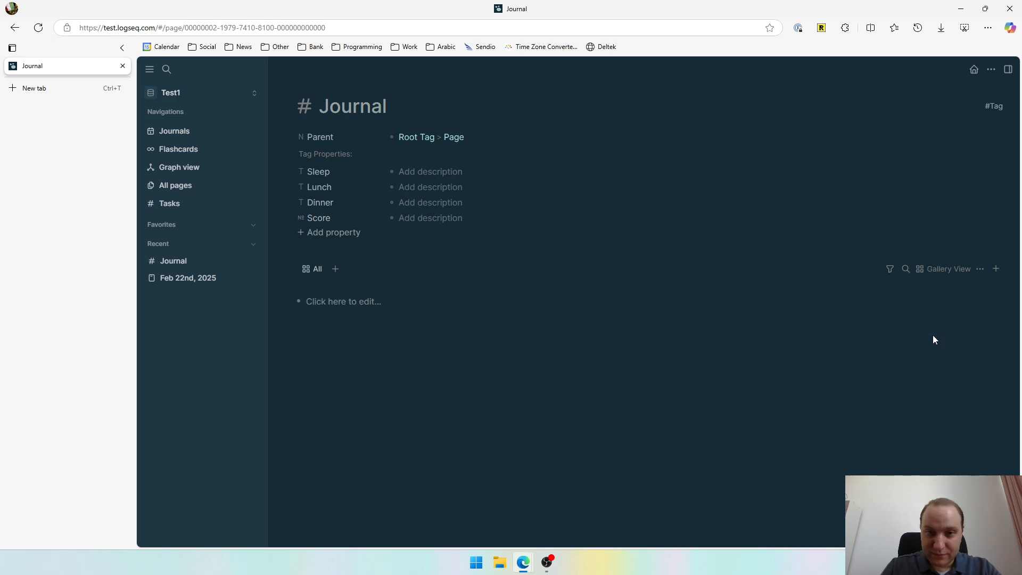
Display the journal entries in Table View with the Lunch, Dinner and Score columns shown again.
{"action": "left_click", "coordinate": [942, 272]}
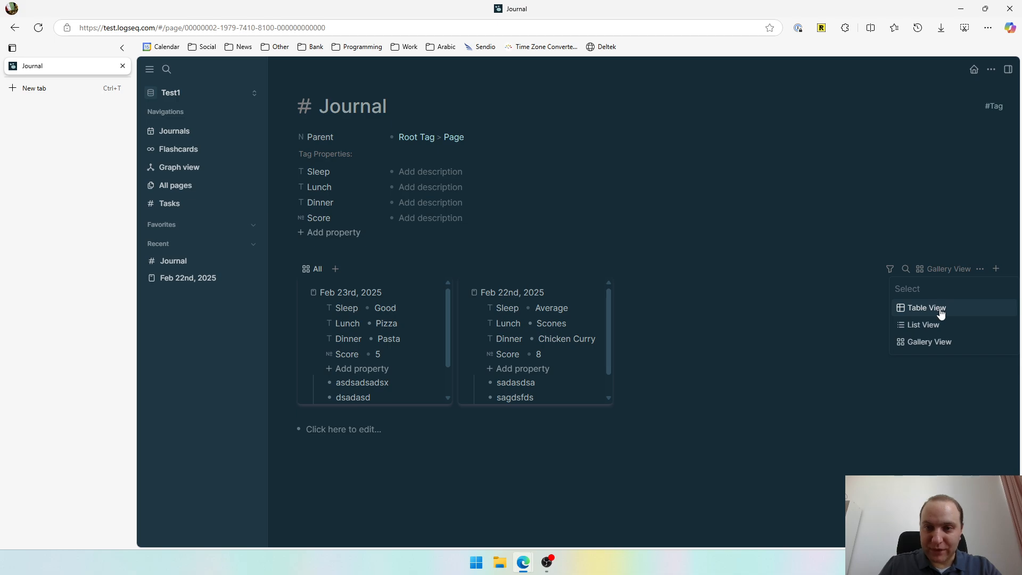
{"action": "left_click", "coordinate": [912, 306]}
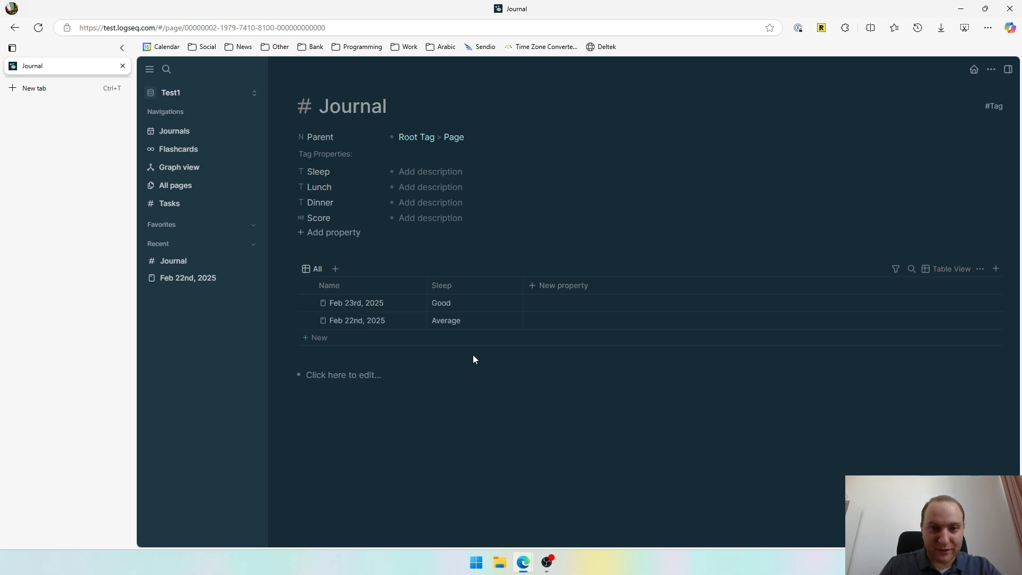
{"action": "left_click", "coordinate": [980, 269]}
{"action": "mouse_move", "coordinate": [969, 292]}
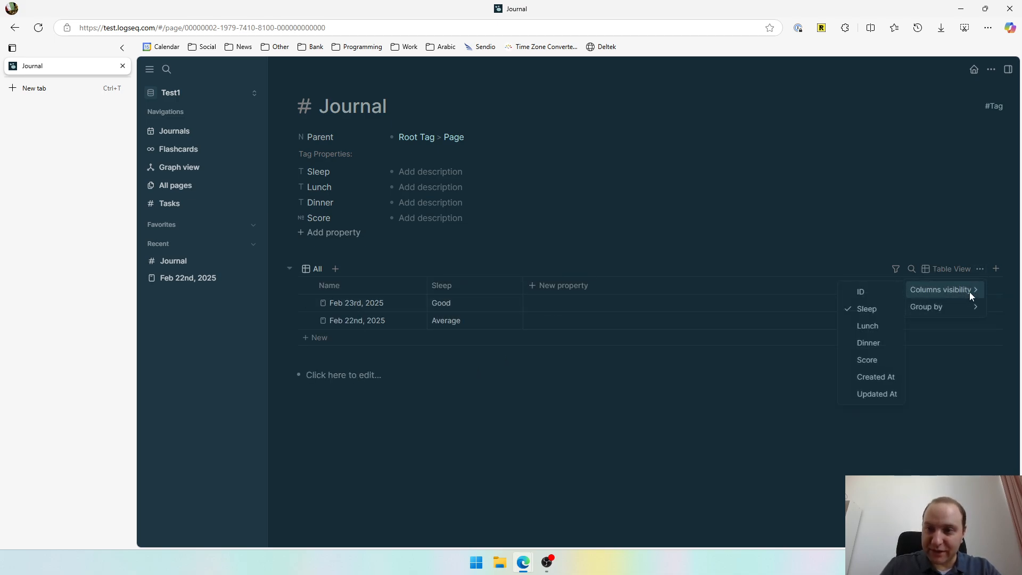
{"action": "left_click", "coordinate": [877, 327]}
{"action": "left_click", "coordinate": [877, 343]}
{"action": "left_click", "coordinate": [877, 358]}
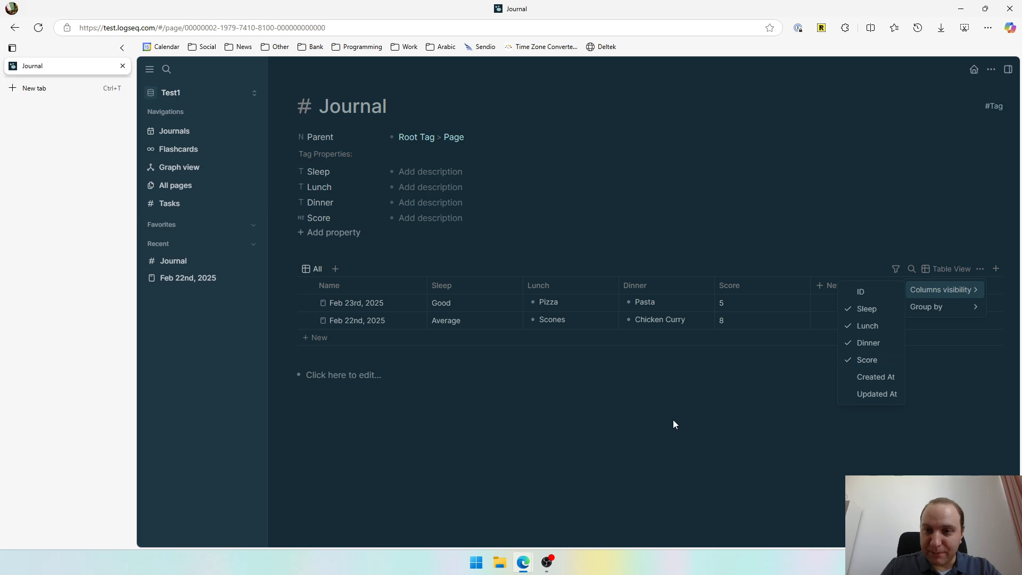
{"action": "left_click", "coordinate": [673, 420]}
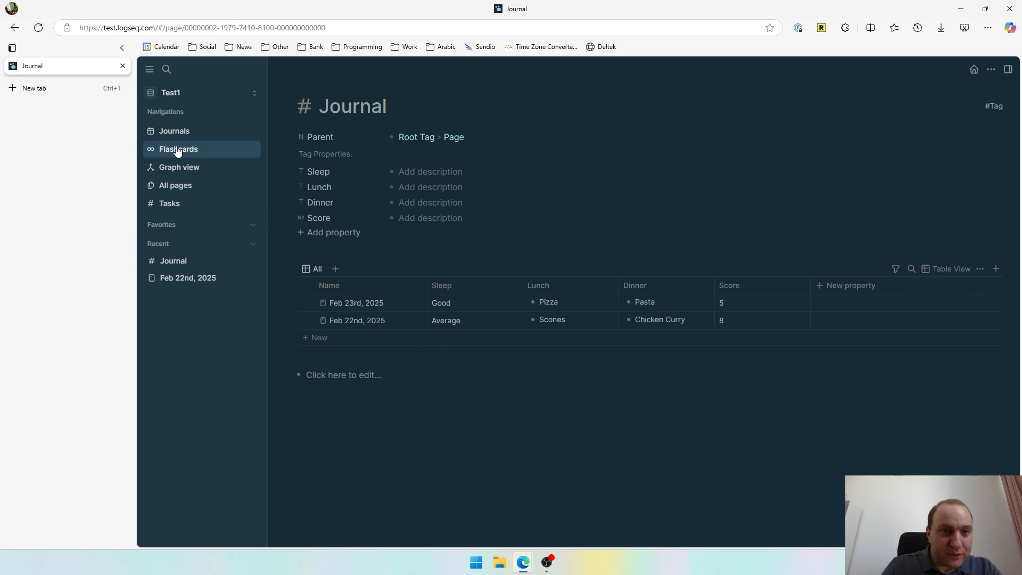
In the Feb 22nd, 2025 journal entry, insert a date link to Feb 20th, 2025 in the last bullet.
{"action": "left_click", "coordinate": [174, 131]}
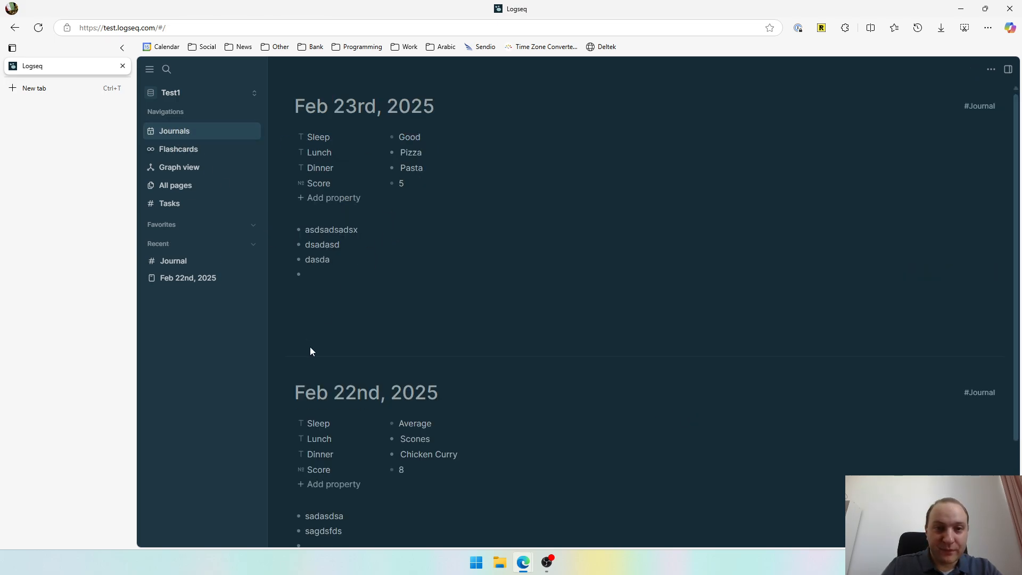
{"action": "scroll", "coordinate": [304, 266], "scroll_direction": "down", "scroll_amount": 3}
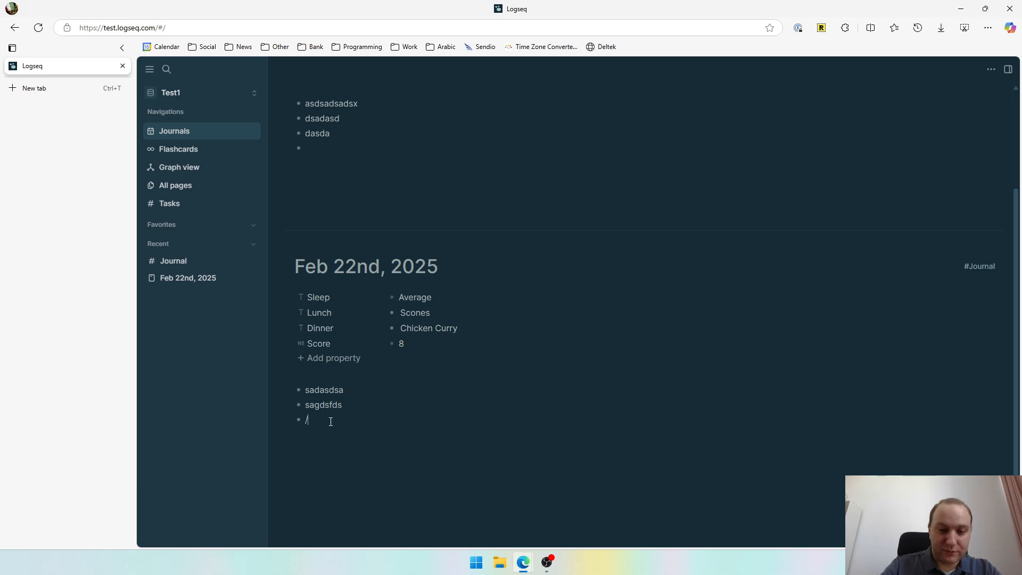
{"action": "type", "text": "date"}
{"action": "left_click", "coordinate": [370, 230]}
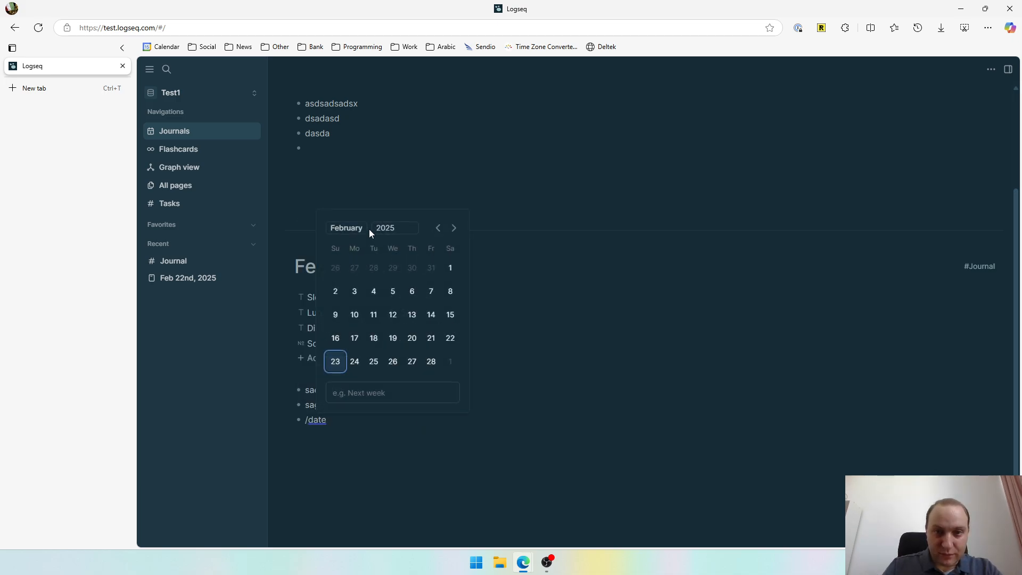
{"action": "left_click", "coordinate": [411, 341]}
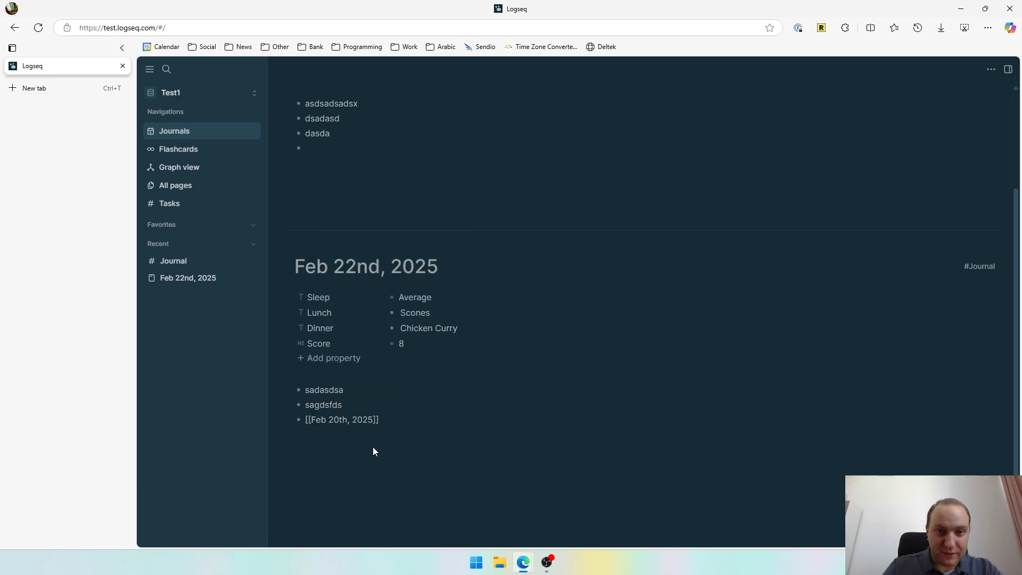
Open the Feb 20th, 2025 entry and set its Sleep to Good and Lunch to Pizza.
{"action": "left_click", "coordinate": [345, 420]}
{"action": "left_click", "coordinate": [421, 138]}
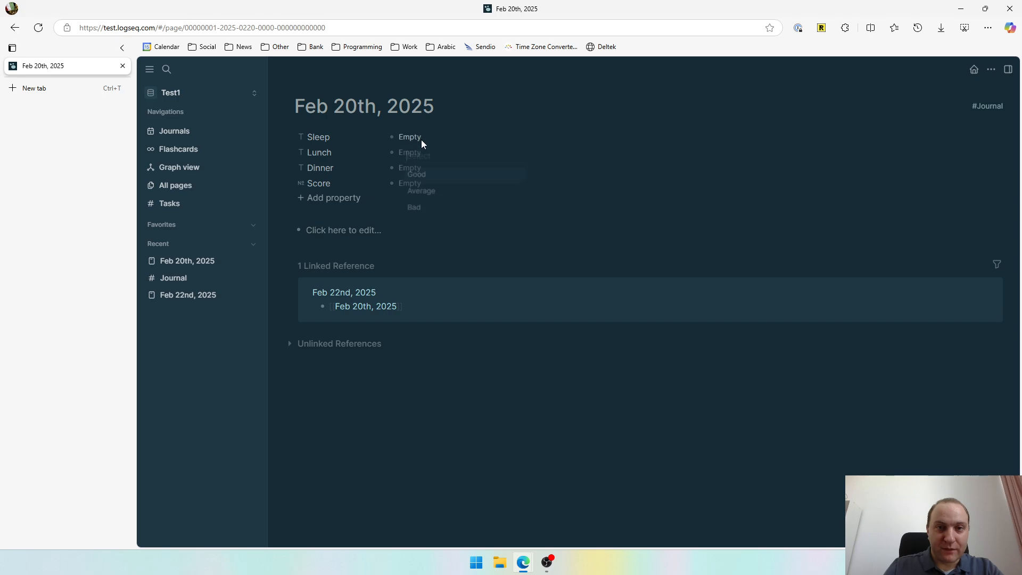
{"action": "left_click", "coordinate": [448, 183]}
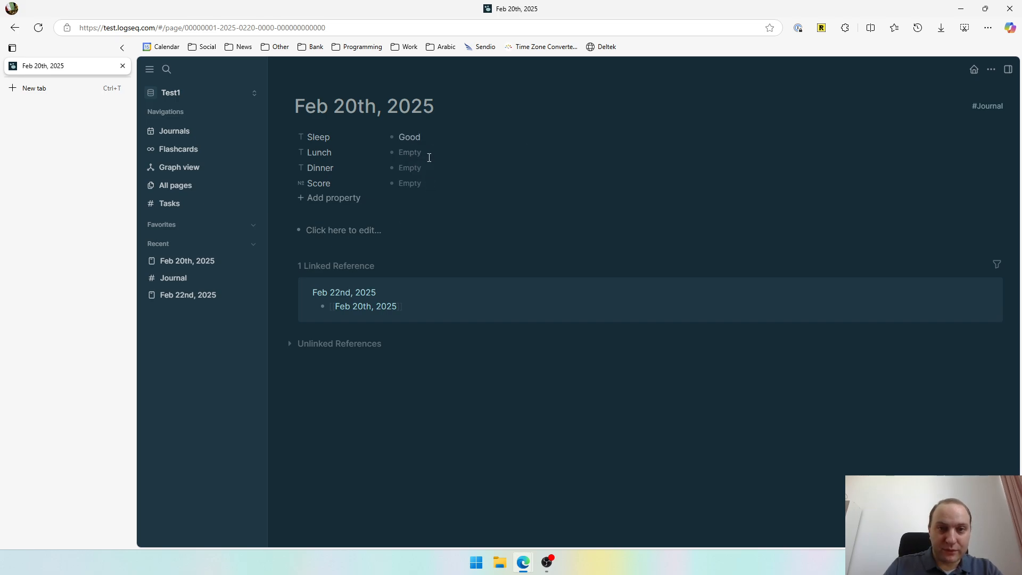
{"action": "left_click", "coordinate": [429, 157]}
{"action": "type", "text": "Pizza"}
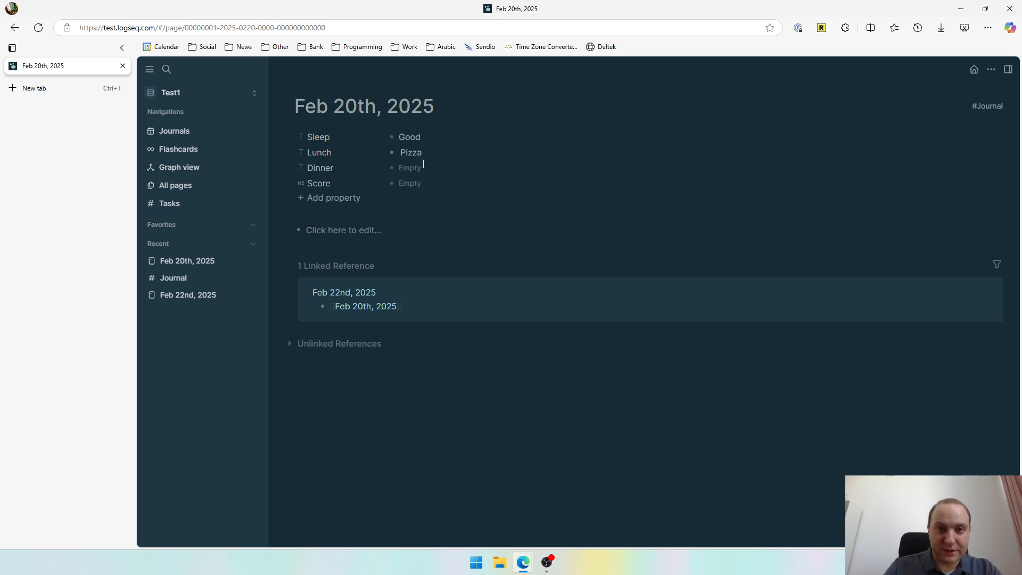
Set the Feb 20th, 2025 entry's Dinner to Curry and Score to 8, and open the Journal tag page.
{"action": "left_click", "coordinate": [440, 170]}
{"action": "type", "text": "Curry"}
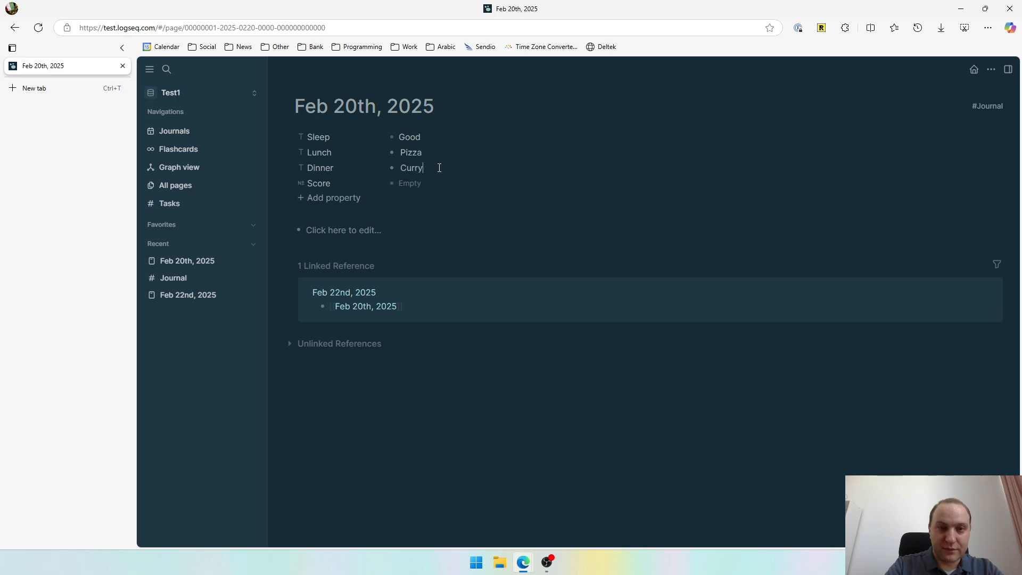
{"action": "left_click", "coordinate": [462, 181]}
{"action": "type", "text": "8"}
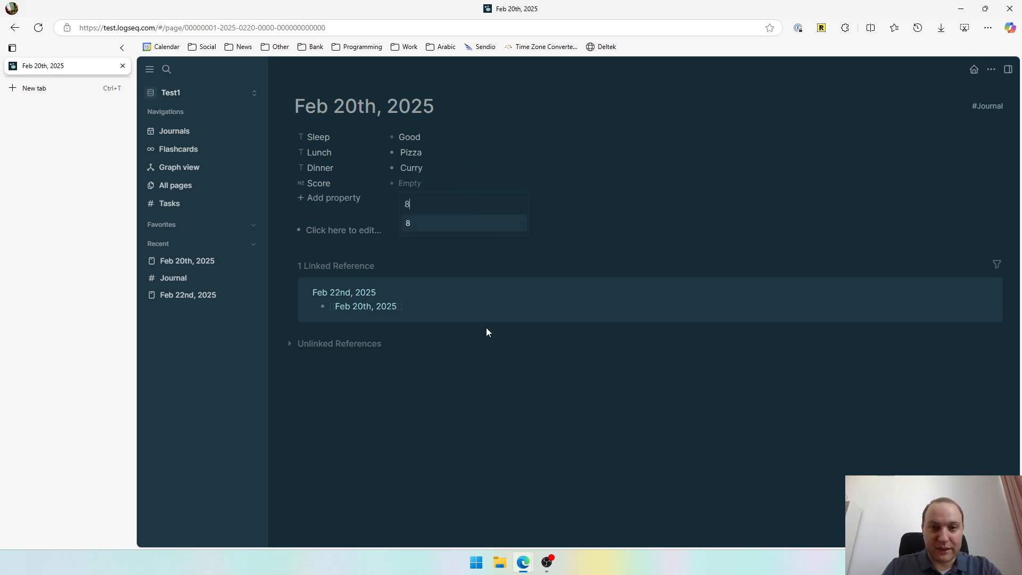
{"action": "key", "text": "Return"}
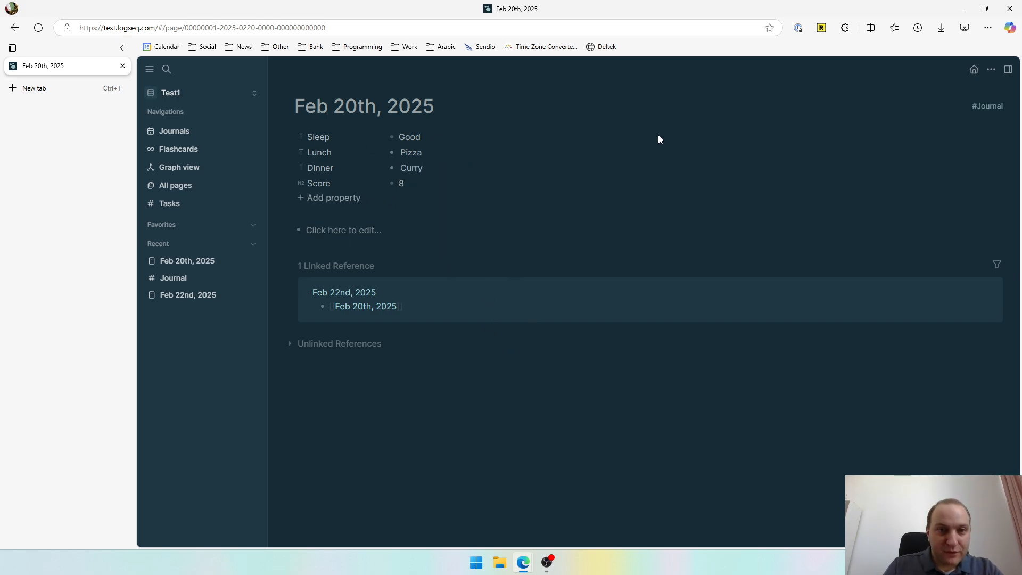
{"action": "left_click", "coordinate": [983, 112]}
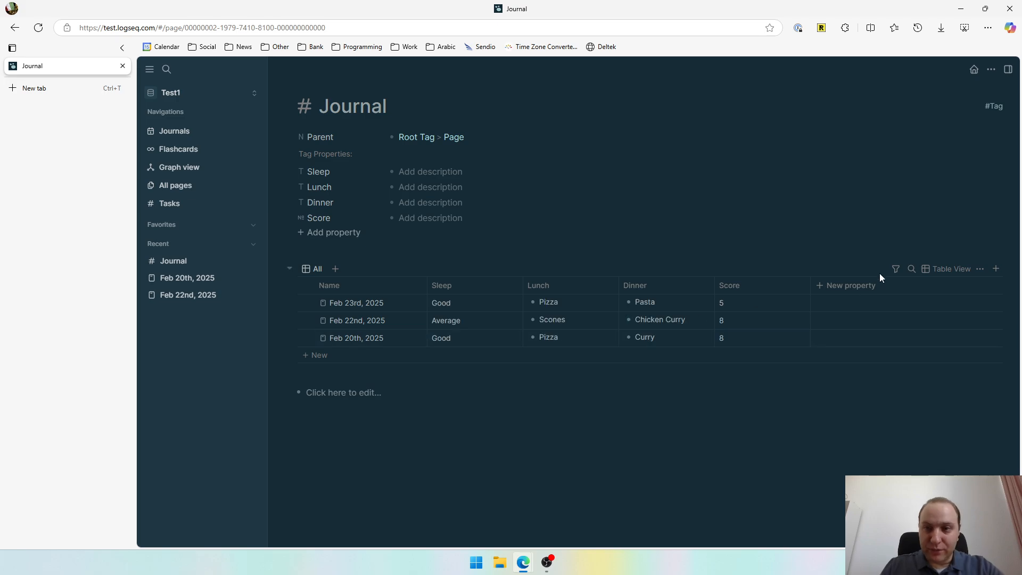
Group the Journal table's entries by Sleep.
{"action": "left_click", "coordinate": [959, 272]}
{"action": "left_click", "coordinate": [980, 270]}
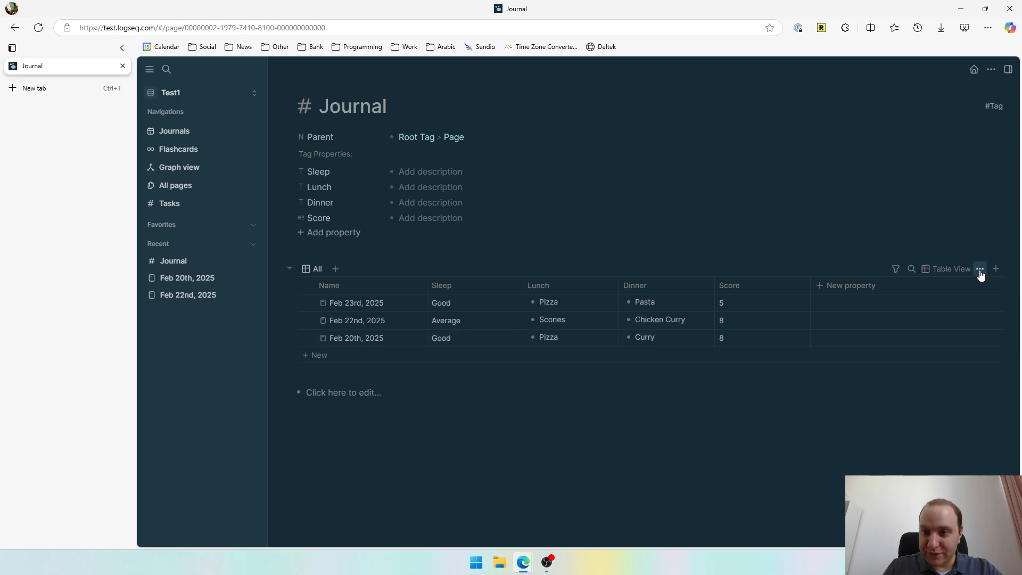
{"action": "left_click", "coordinate": [981, 271]}
{"action": "mouse_move", "coordinate": [938, 306]}
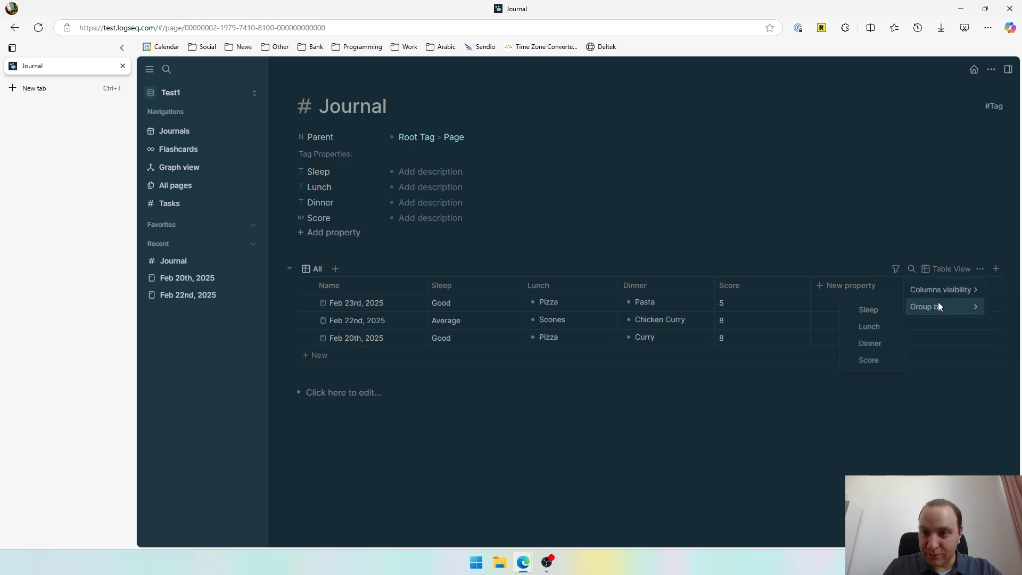
{"action": "left_click", "coordinate": [862, 308]}
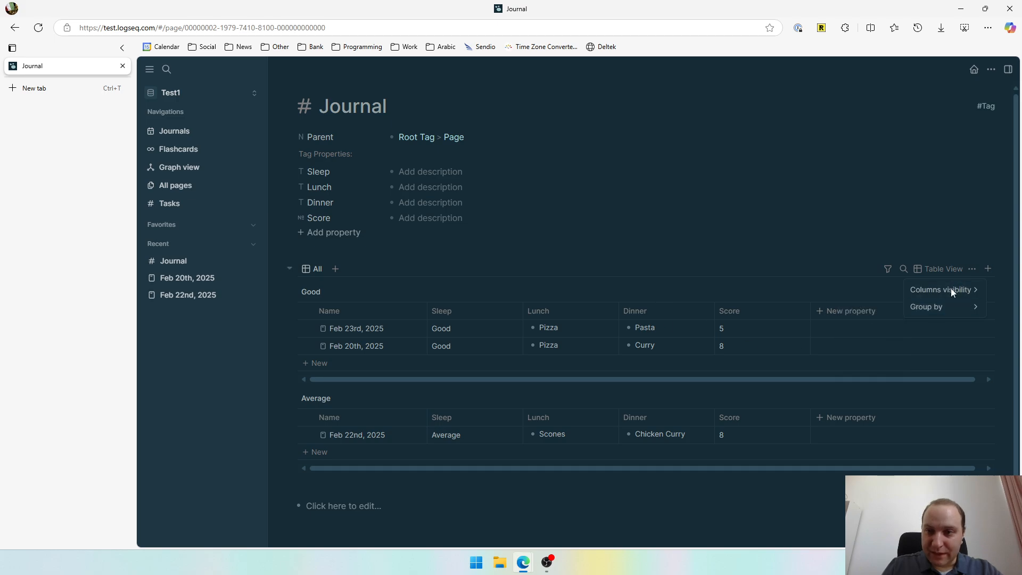
Change the Journal table's grouping to Lunch.
{"action": "mouse_move", "coordinate": [959, 289]}
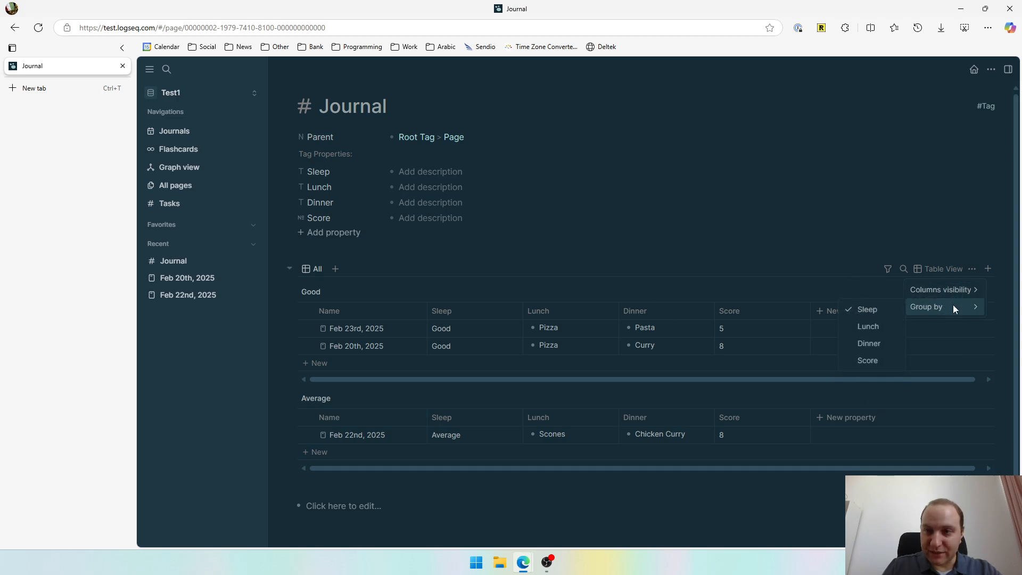
{"action": "left_click", "coordinate": [880, 328]}
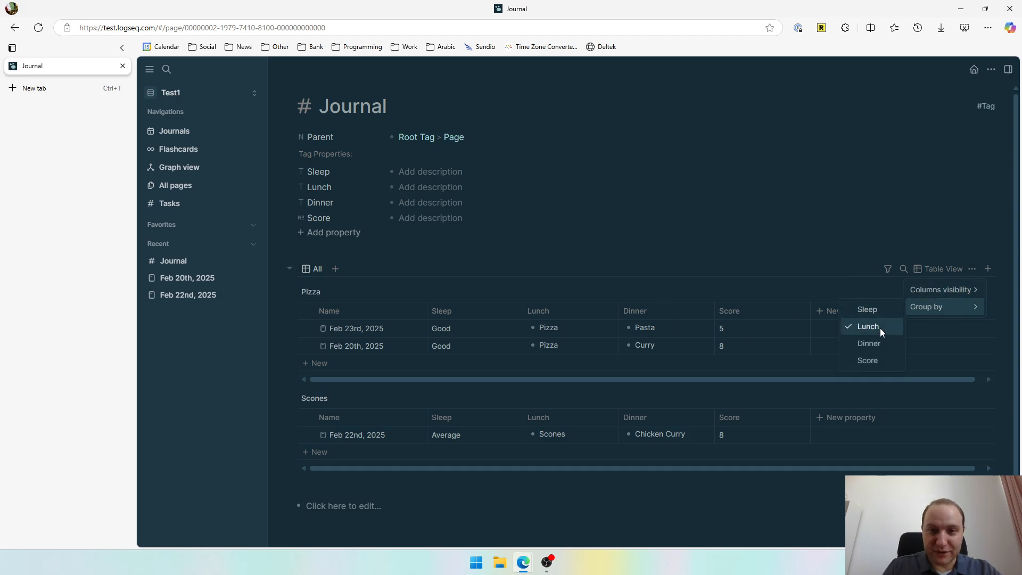
{"action": "left_click", "coordinate": [695, 257]}
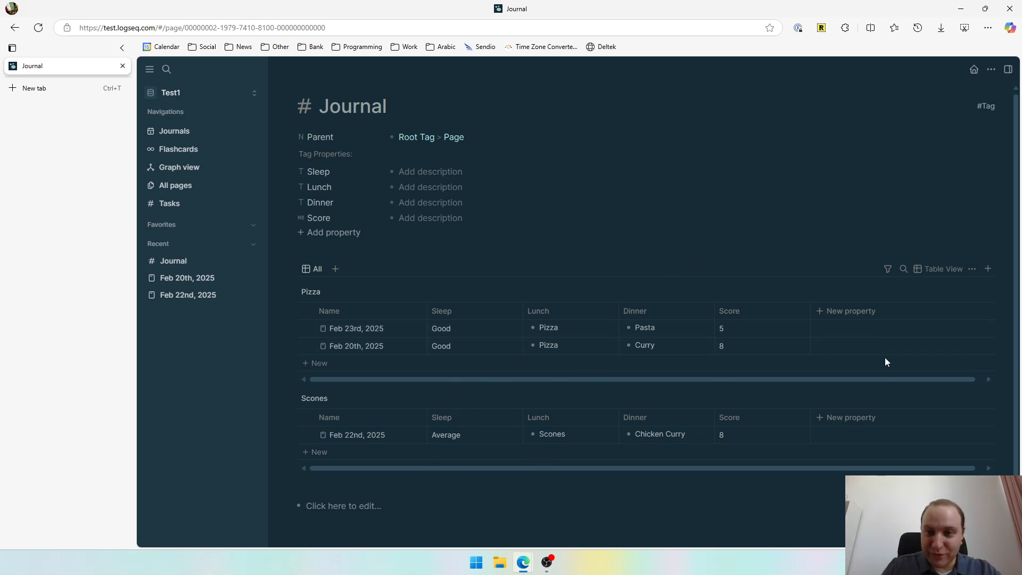
Change the Journal table's grouping to Score.
{"action": "left_click", "coordinate": [973, 269]}
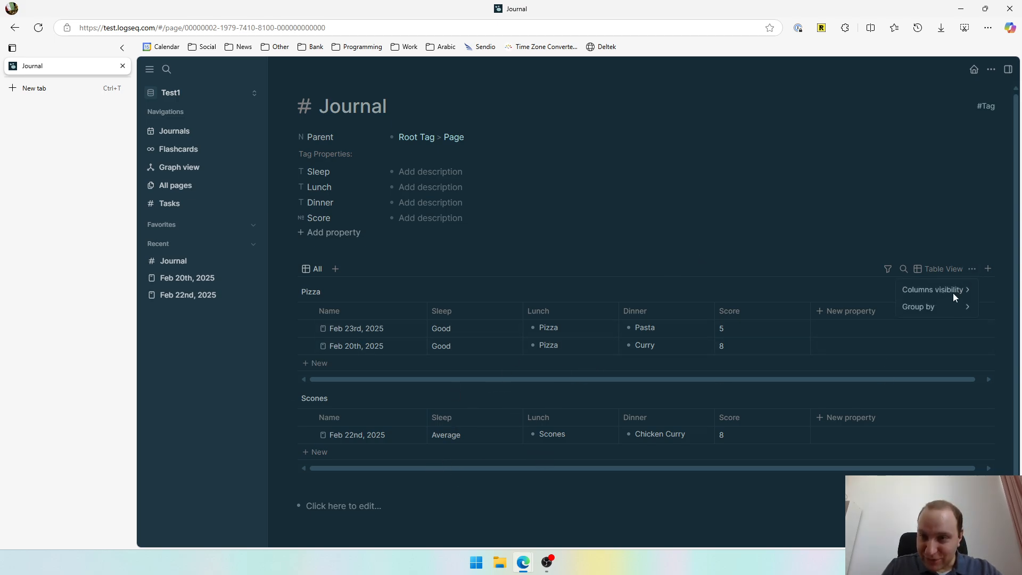
{"action": "mouse_move", "coordinate": [946, 313]}
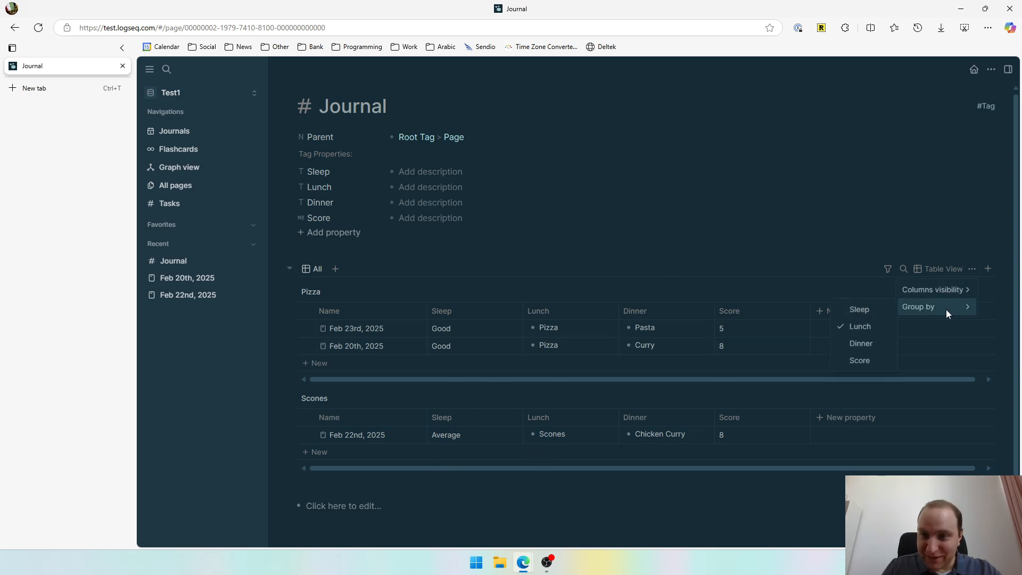
{"action": "left_click", "coordinate": [867, 364]}
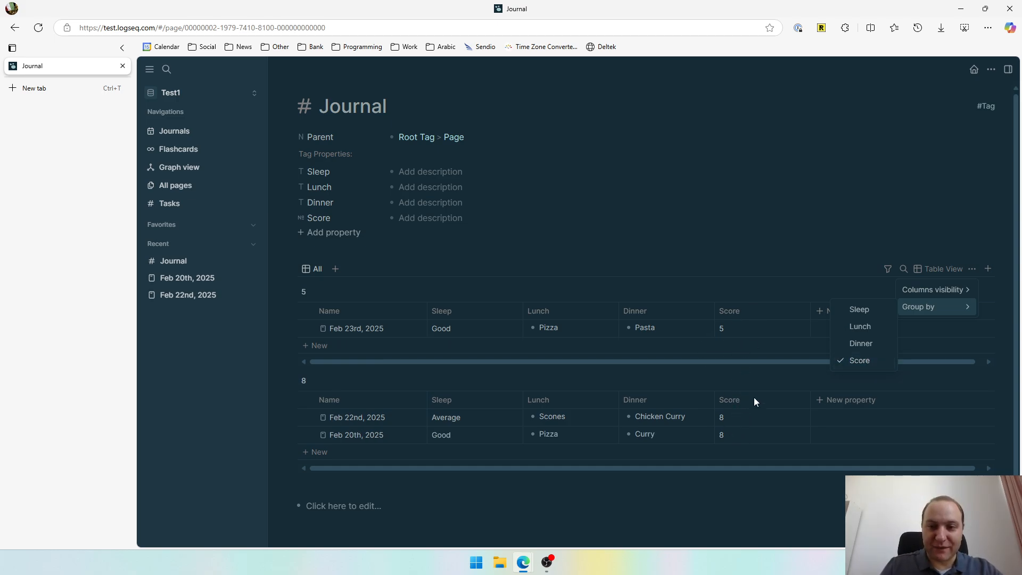
{"action": "left_click", "coordinate": [639, 282]}
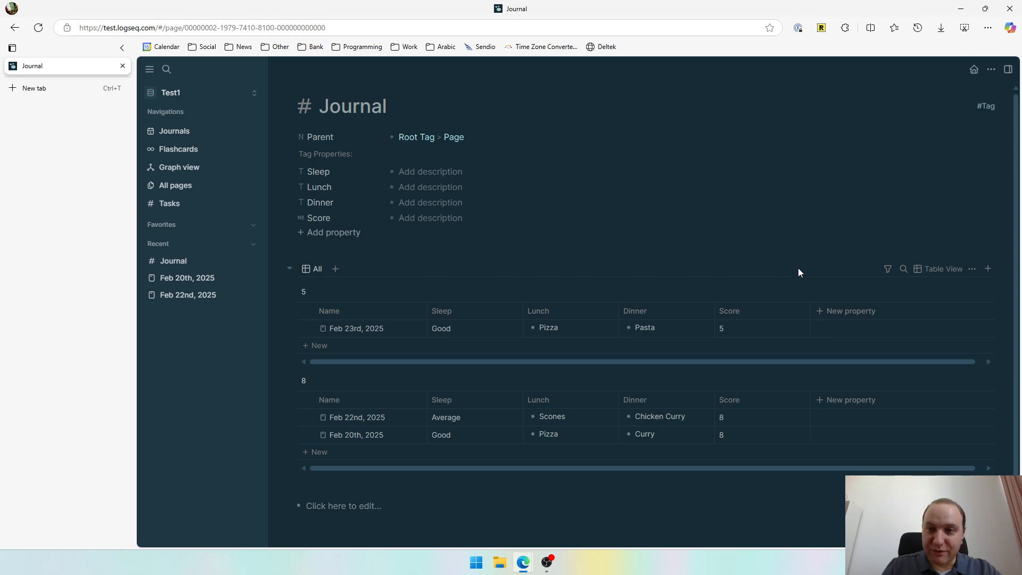
Remove the Score grouping from the Journal table so all entries share one ungrouped table.
{"action": "left_click", "coordinate": [954, 273]}
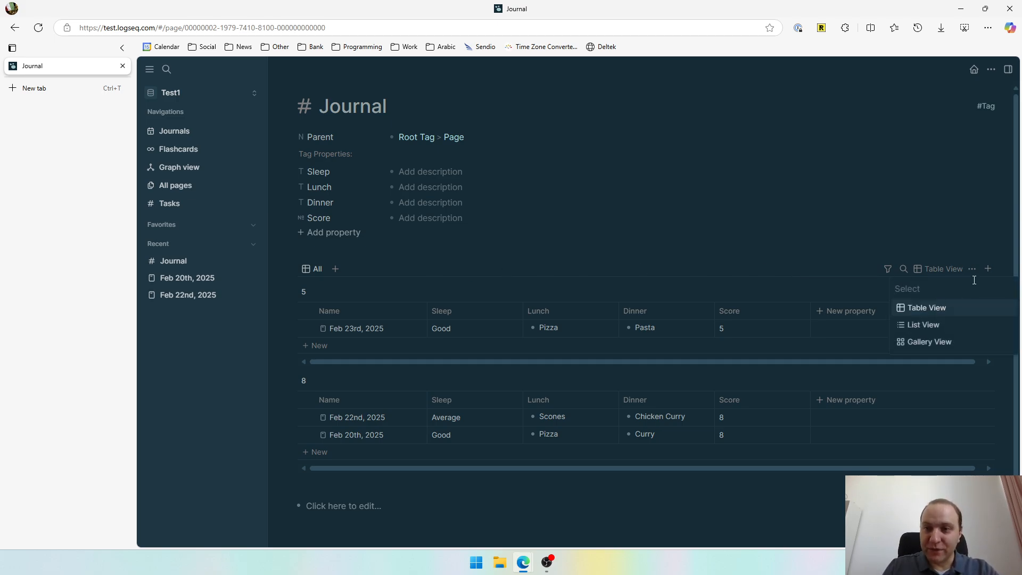
{"action": "left_click", "coordinate": [971, 270]}
{"action": "left_click", "coordinate": [970, 270]}
{"action": "mouse_move", "coordinate": [929, 292]}
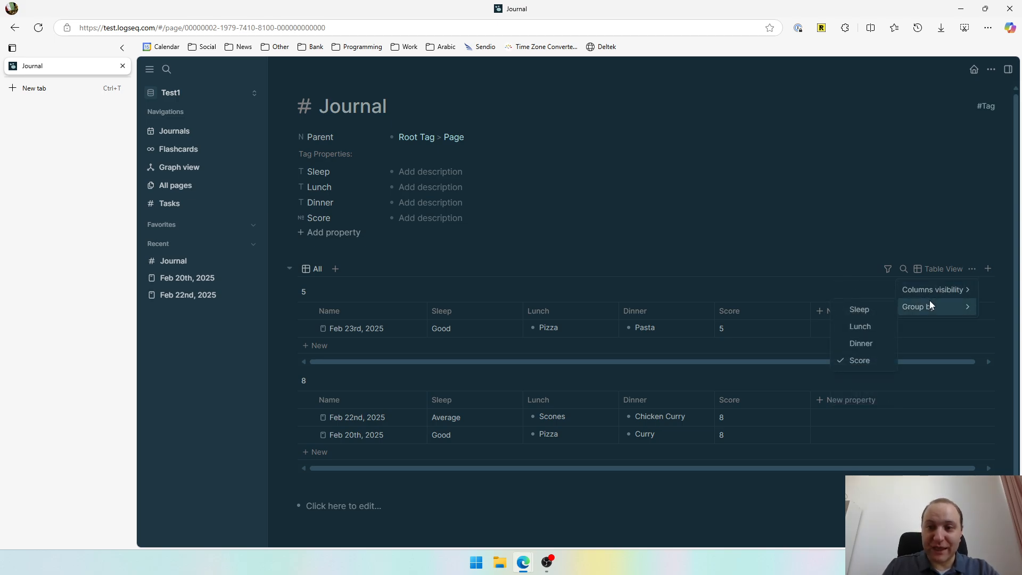
{"action": "left_click", "coordinate": [853, 363]}
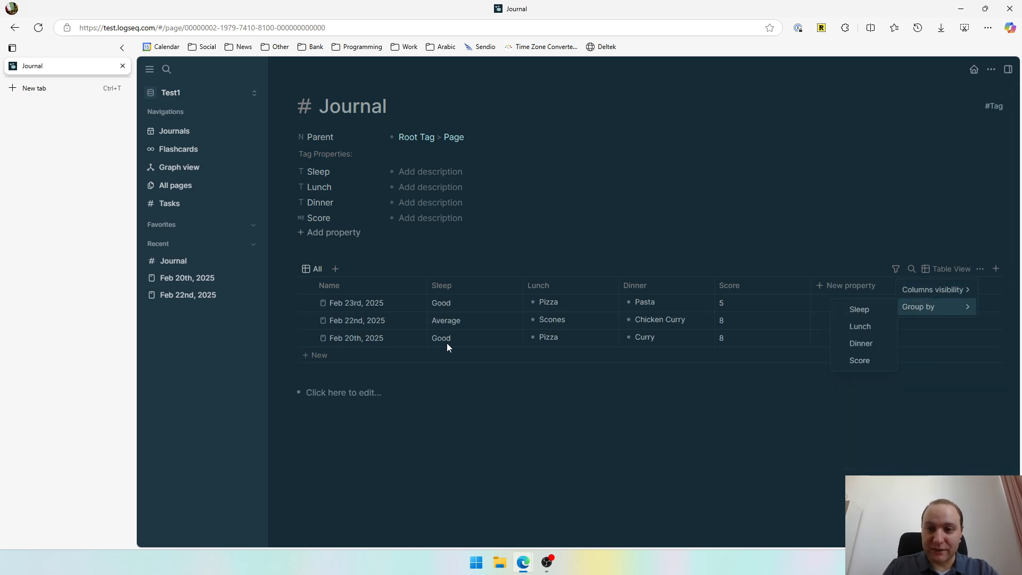
{"action": "left_click", "coordinate": [490, 390]}
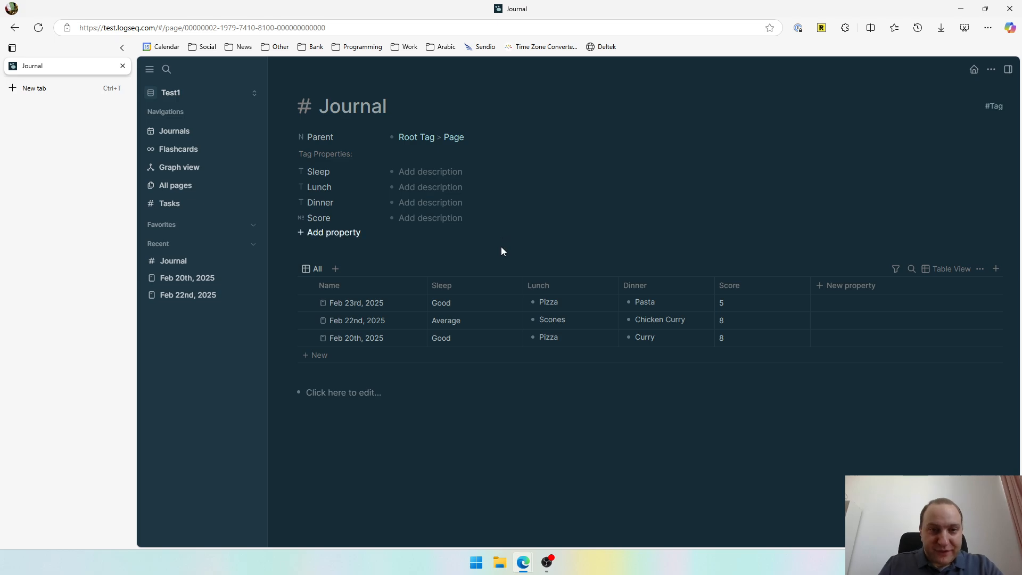
Add a new view to the Journal tag's table and rename it Good Days.
{"action": "left_click", "coordinate": [336, 269]}
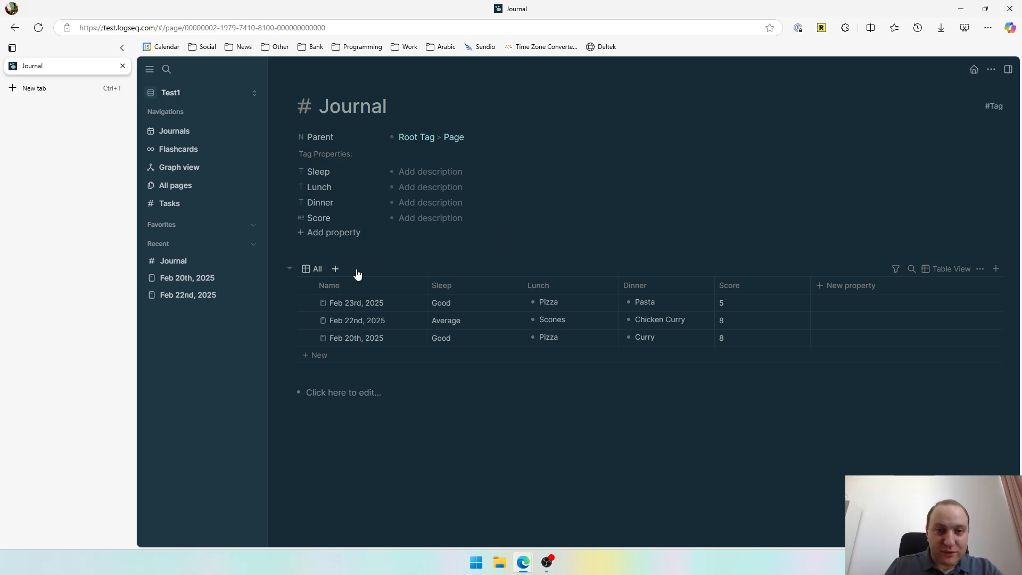
{"action": "left_click", "coordinate": [367, 272]}
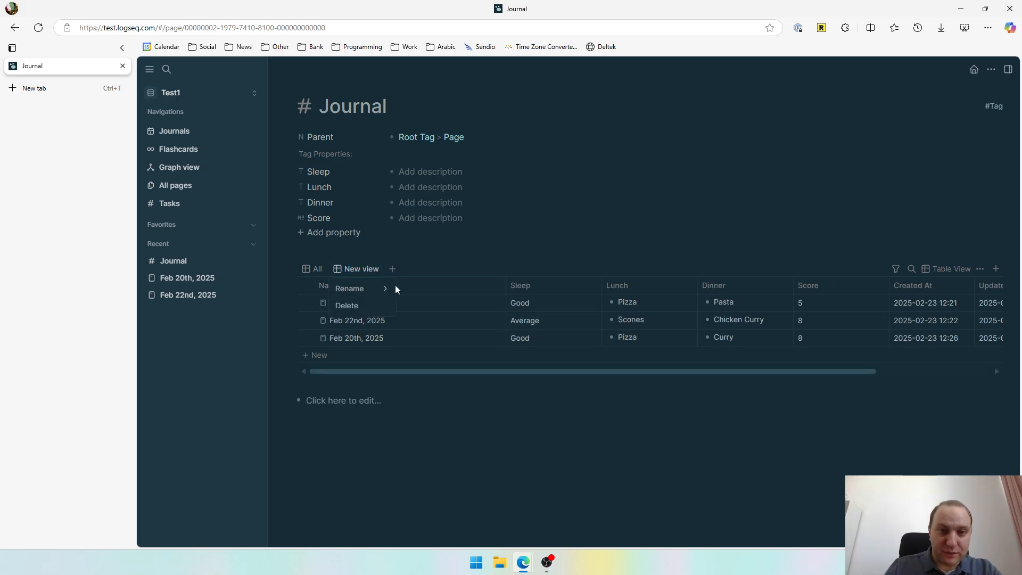
{"action": "left_click", "coordinate": [438, 294]}
{"action": "left_click", "coordinate": [362, 270]}
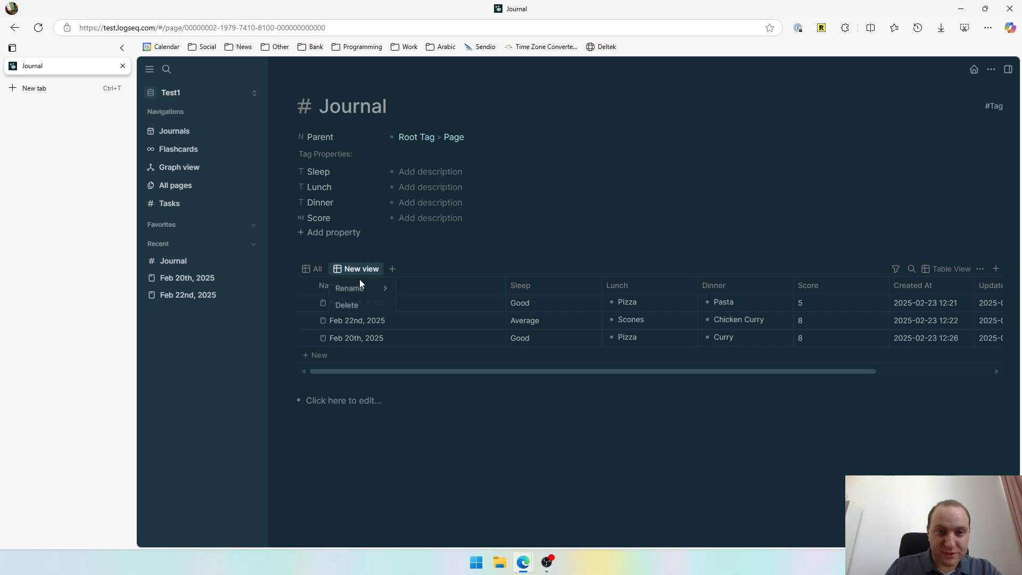
{"action": "mouse_move", "coordinate": [360, 287]}
{"action": "left_click", "coordinate": [421, 289]}
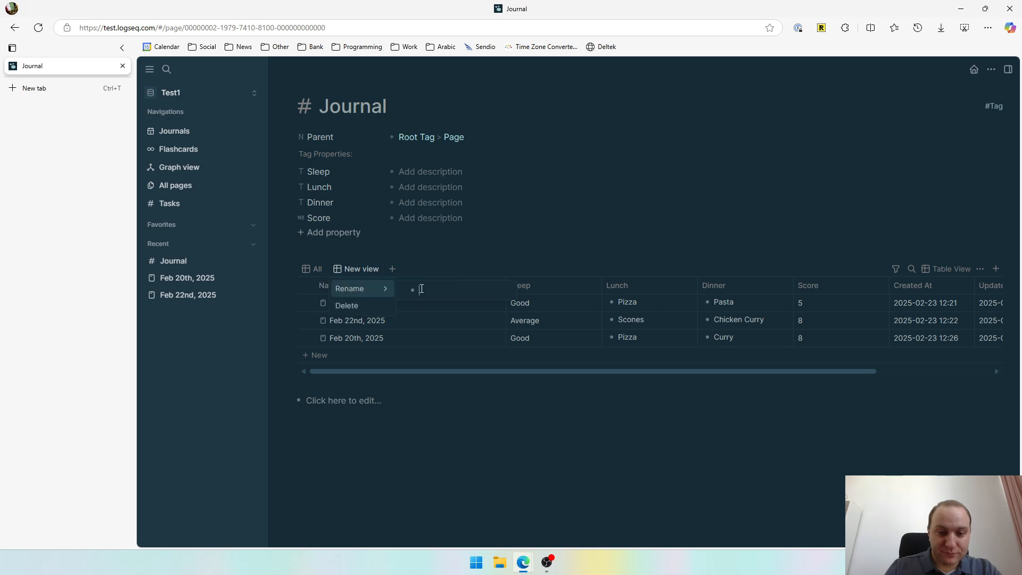
{"action": "type", "text": "Good Day"}
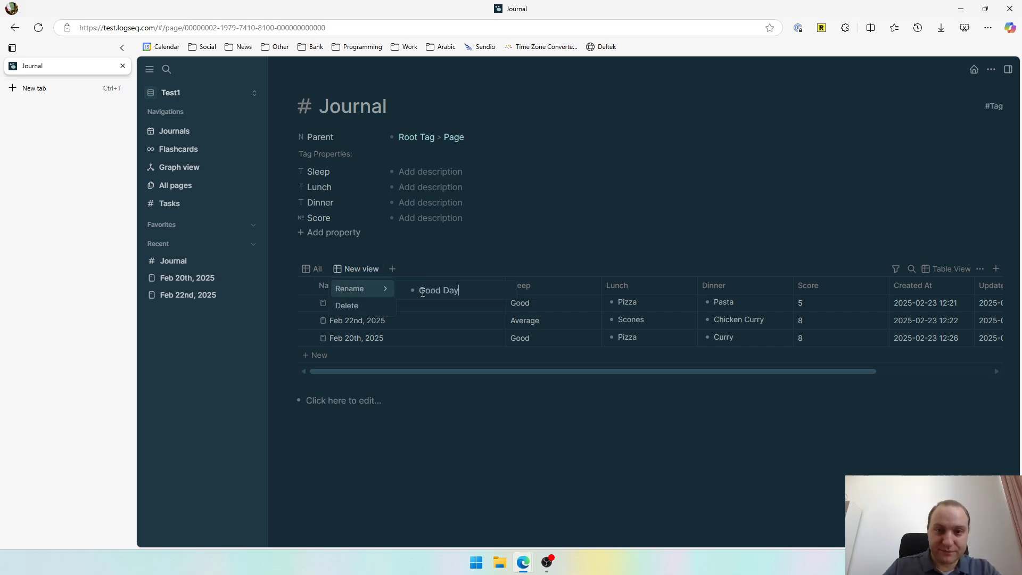
{"action": "type", "text": "s"}
{"action": "left_click", "coordinate": [578, 252]}
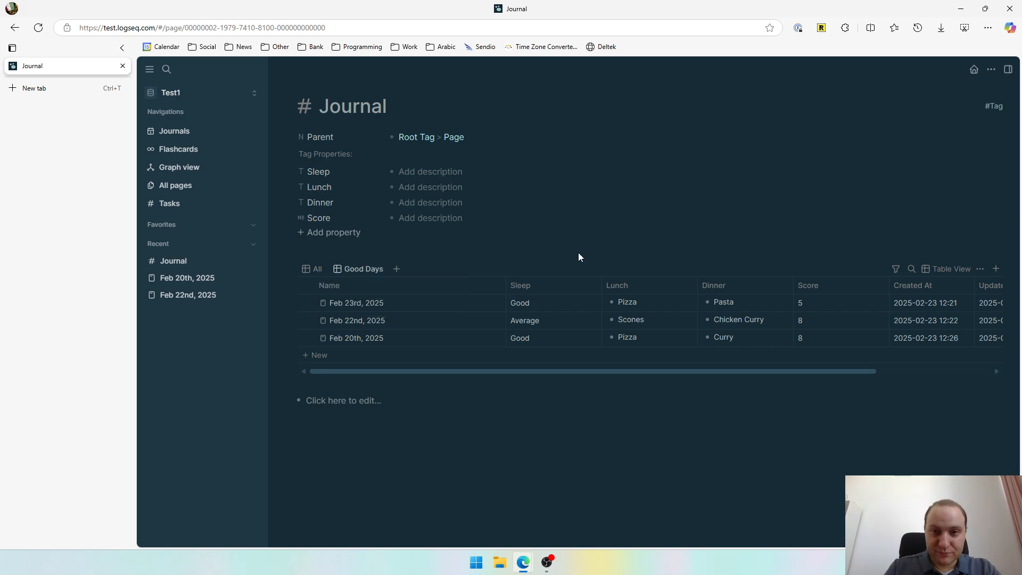
Filter the Good Days view to entries whose Sleep is Good and compare it with the All view.
{"action": "left_click", "coordinate": [897, 269]}
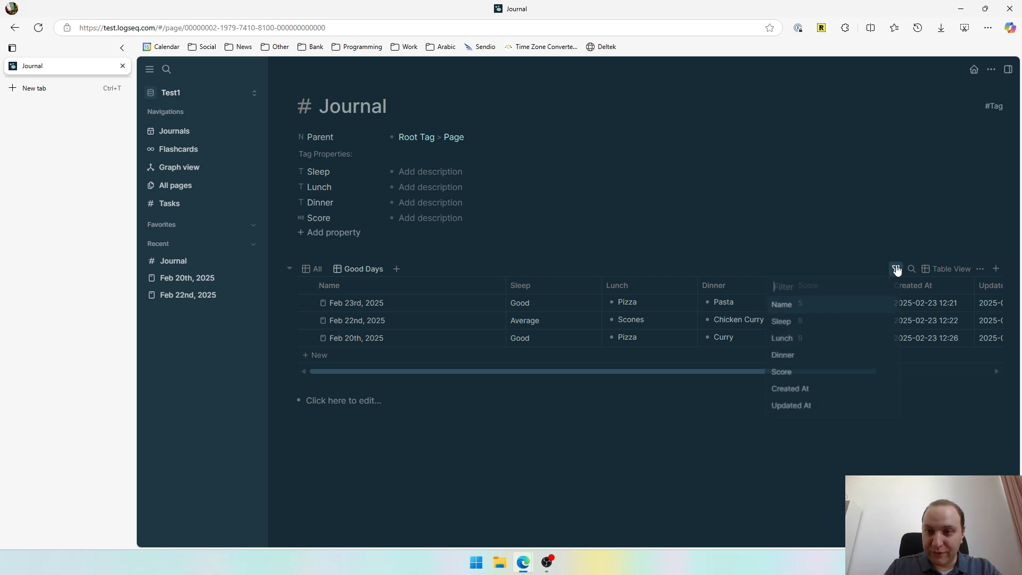
{"action": "left_click", "coordinate": [813, 326]}
{"action": "left_click", "coordinate": [793, 322]}
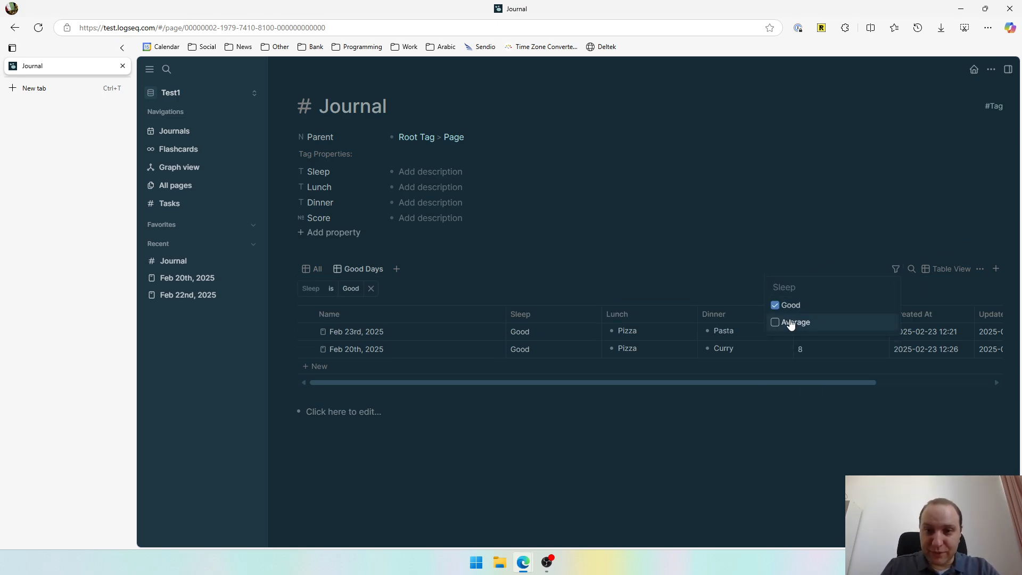
{"action": "left_click", "coordinate": [541, 429]}
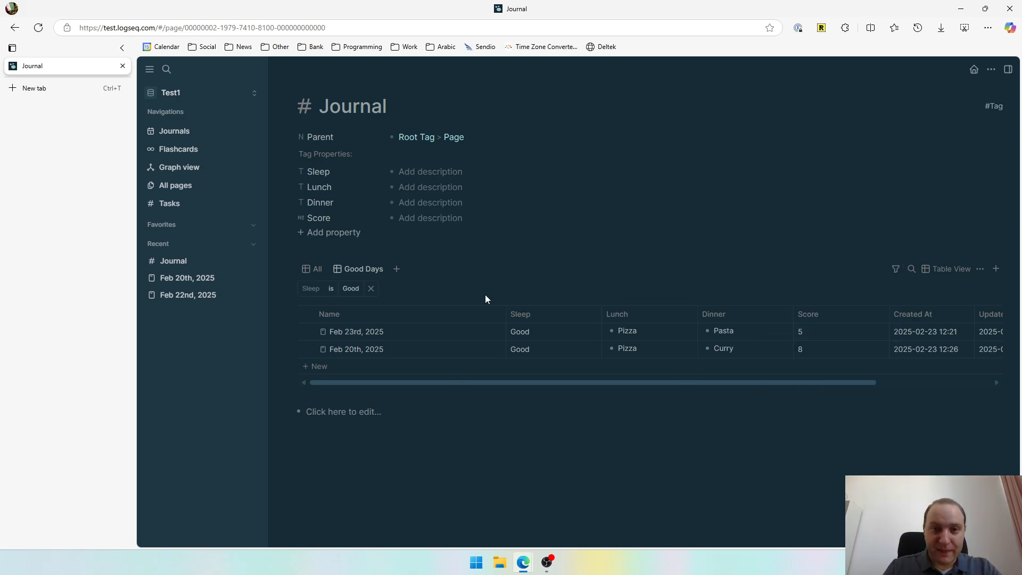
{"action": "left_click", "coordinate": [314, 269]}
{"action": "left_click", "coordinate": [360, 269]}
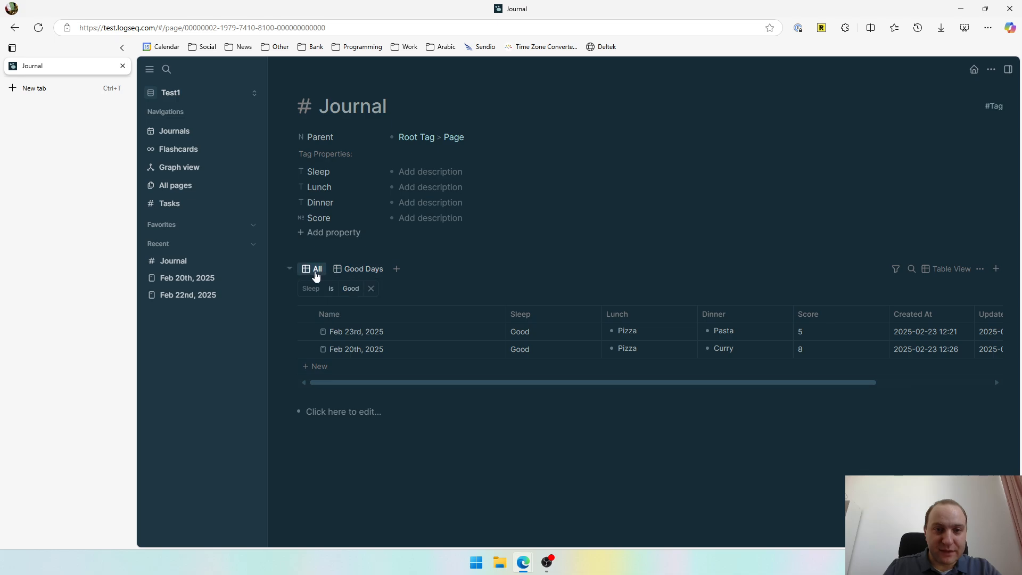
Add another view beside Good Days and rename it High Scores.
{"action": "left_click", "coordinate": [397, 270]}
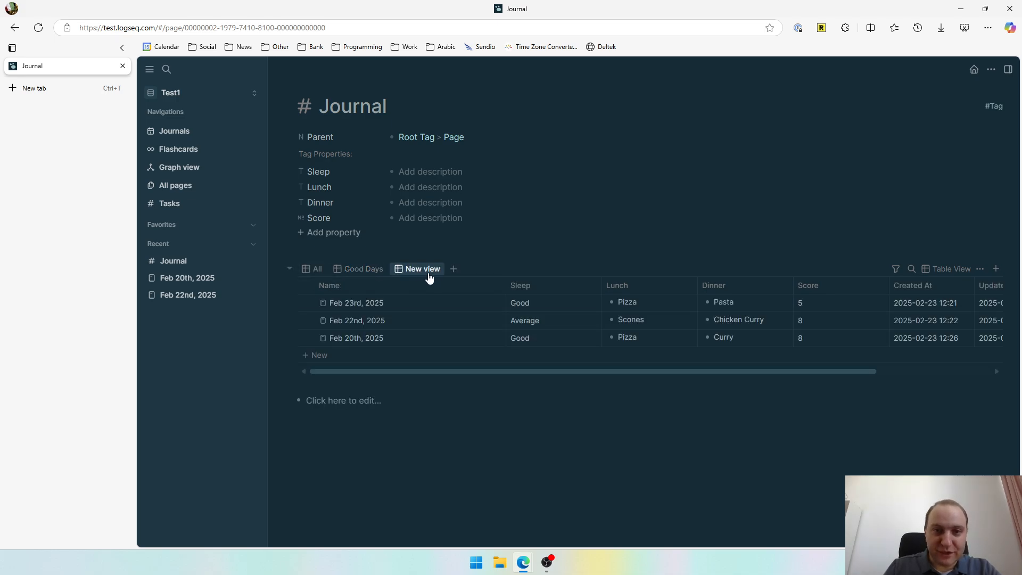
{"action": "left_click", "coordinate": [432, 269]}
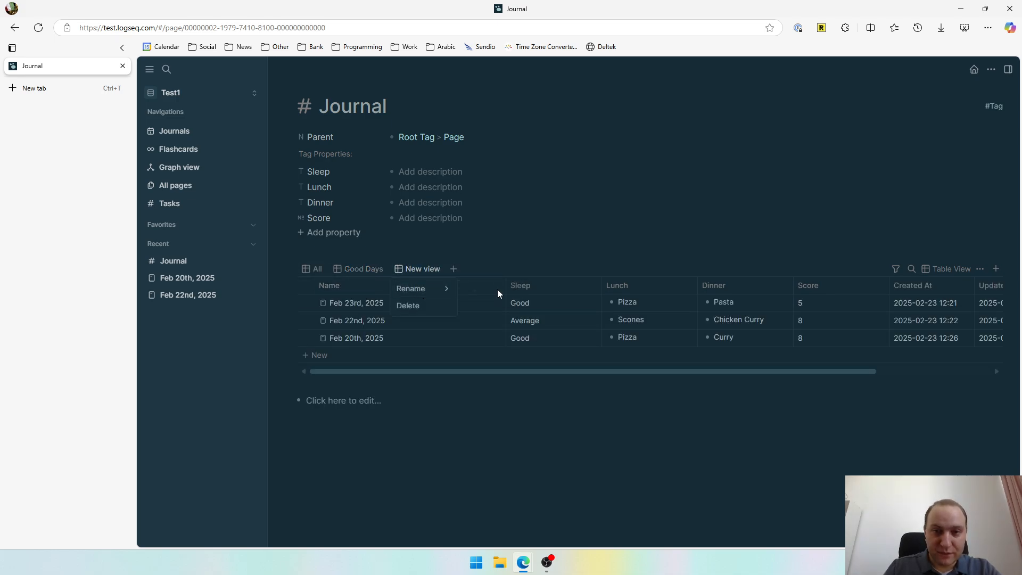
{"action": "left_click", "coordinate": [497, 289]}
{"action": "left_click", "coordinate": [430, 270]}
{"action": "mouse_move", "coordinate": [435, 294]}
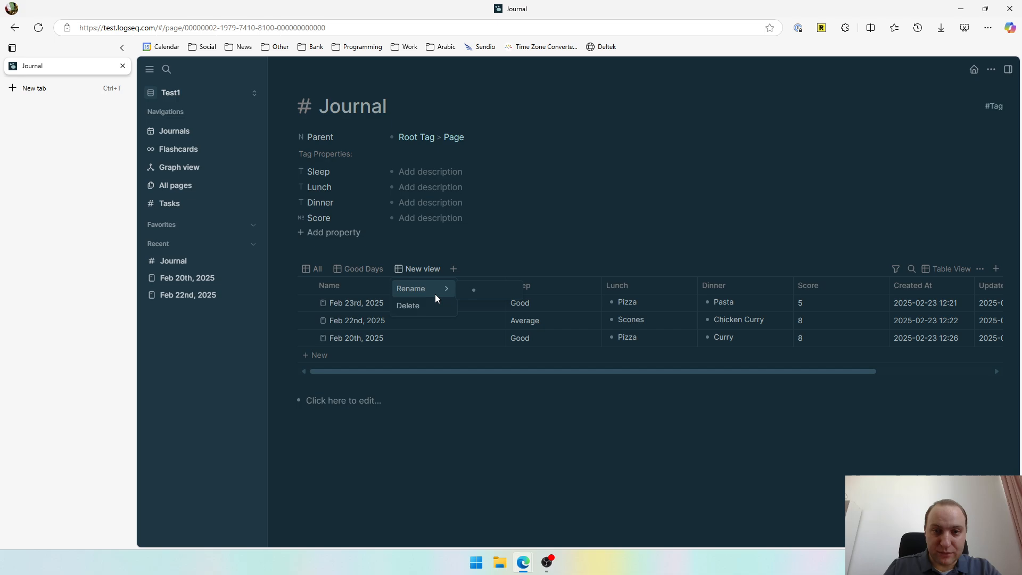
{"action": "left_click", "coordinate": [483, 290]}
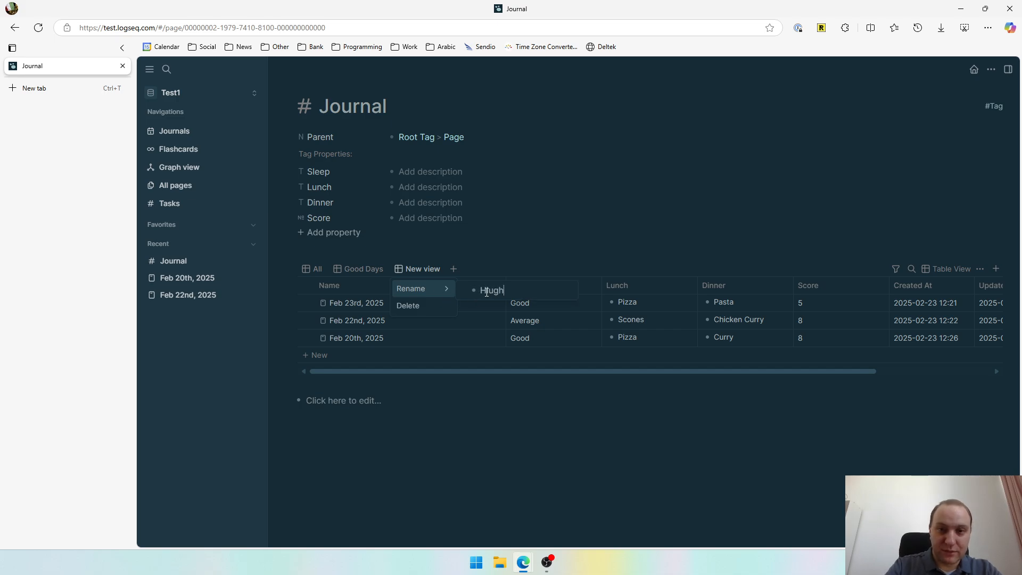
{"action": "key", "text": "Return"}
{"action": "type", "text": "High Scores"}
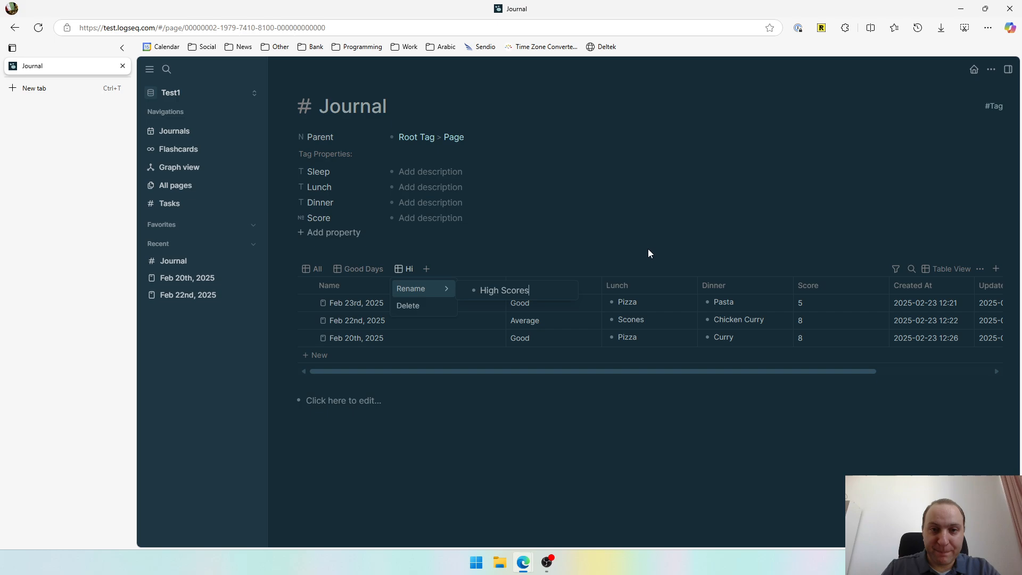
{"action": "key", "text": "Return"}
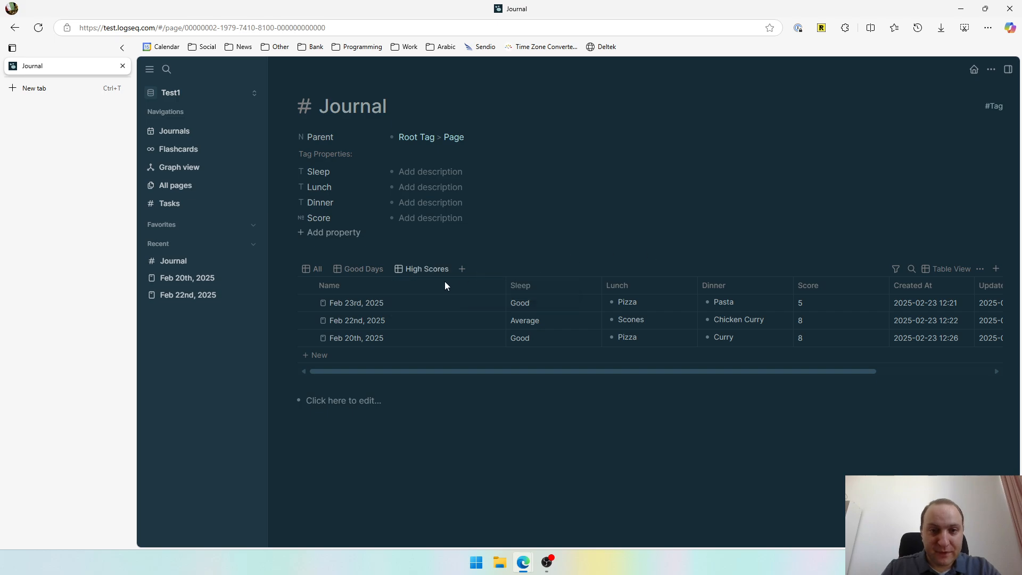
Filter the High Scores view to entries whose Score is 8.
{"action": "left_click", "coordinate": [898, 271]}
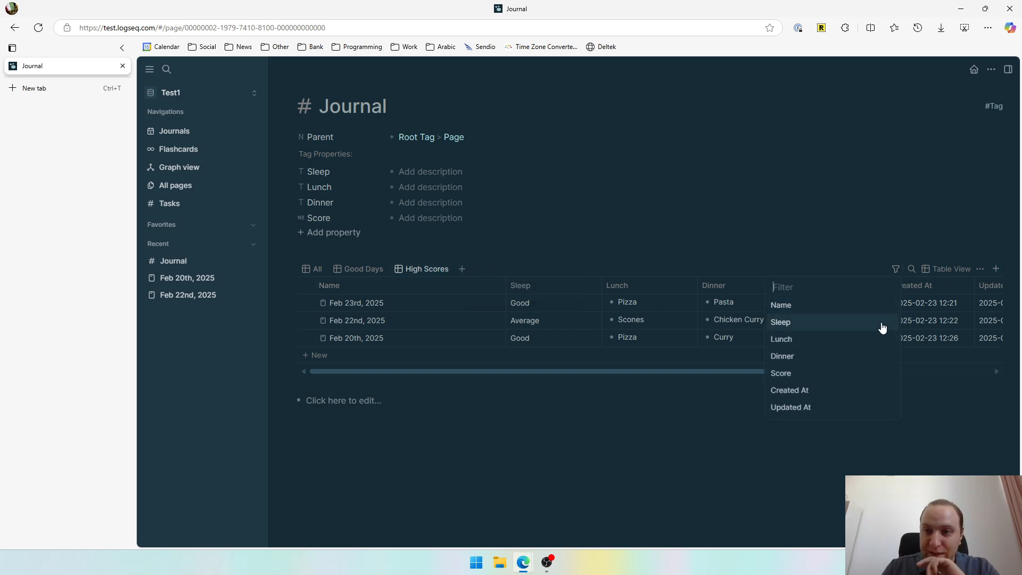
{"action": "left_click", "coordinate": [810, 374]}
{"action": "left_click", "coordinate": [776, 323]}
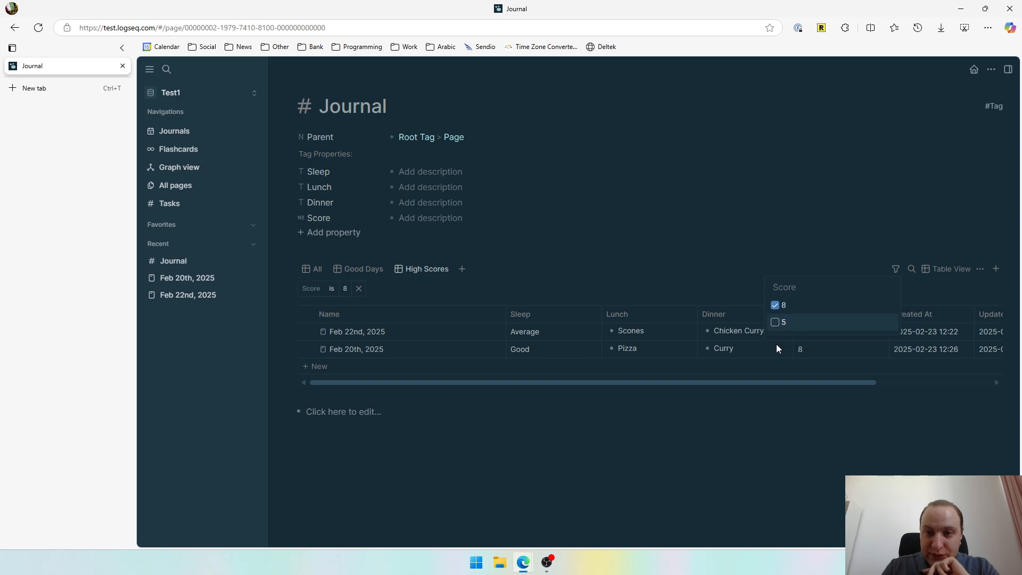
{"action": "left_click", "coordinate": [631, 406]}
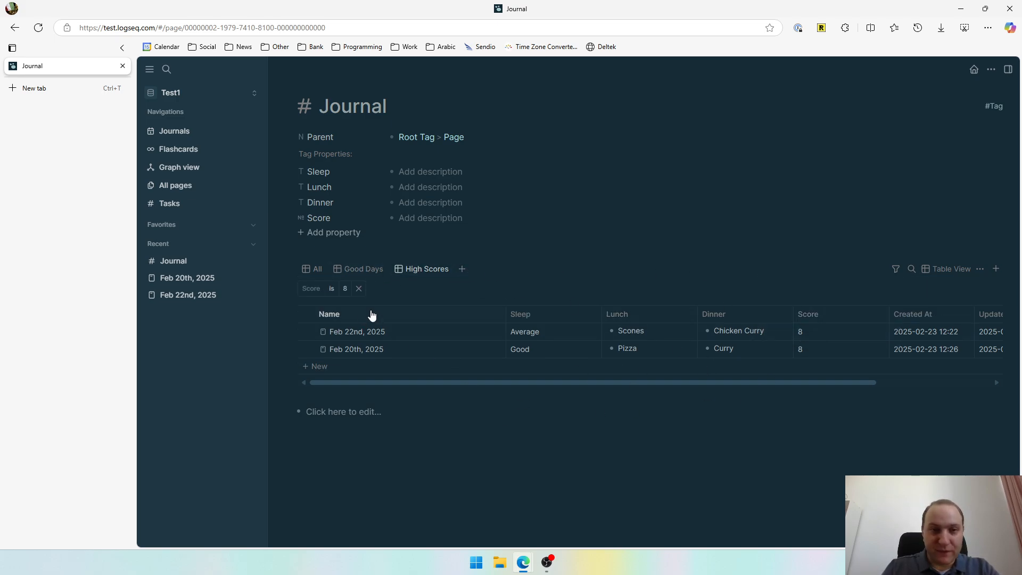
Change the Score of the Feb 23rd, 2025 journal entry to 8.
{"action": "left_click", "coordinate": [186, 141]}
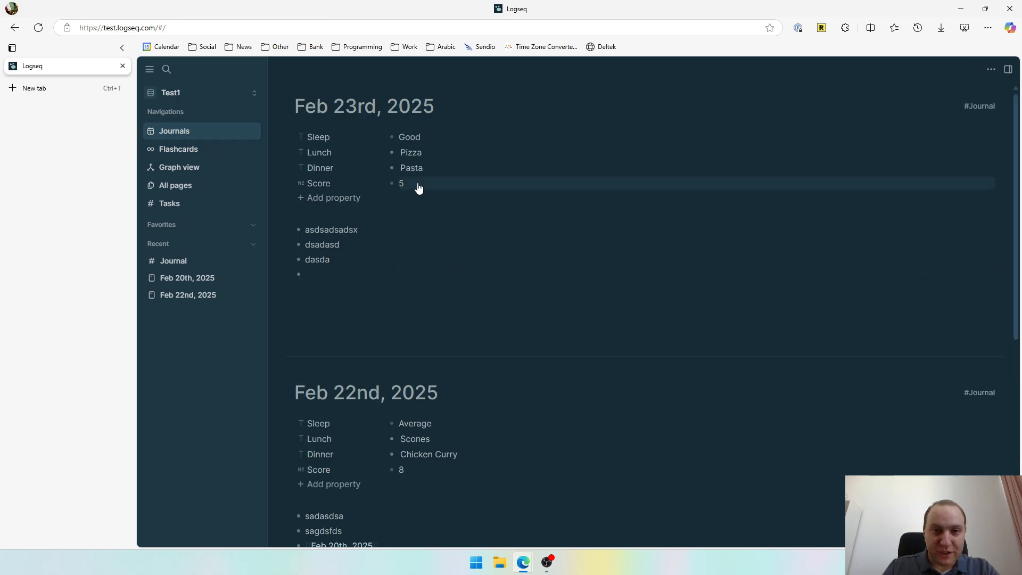
{"action": "left_click", "coordinate": [419, 188]}
{"action": "left_click", "coordinate": [449, 239]}
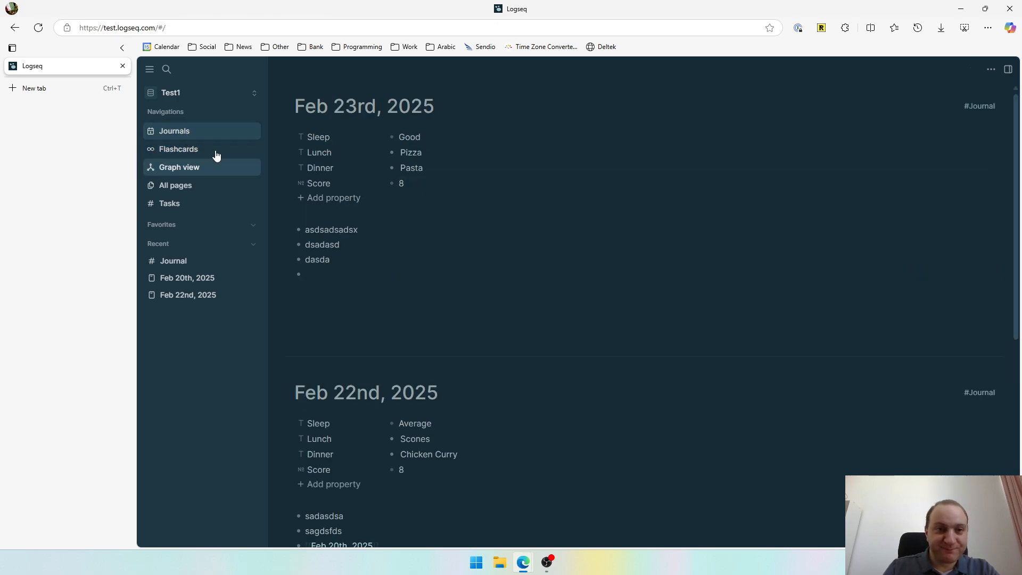
Open the Journal tag's page and check which Score values the All view's filter offers.
{"action": "left_click", "coordinate": [983, 108]}
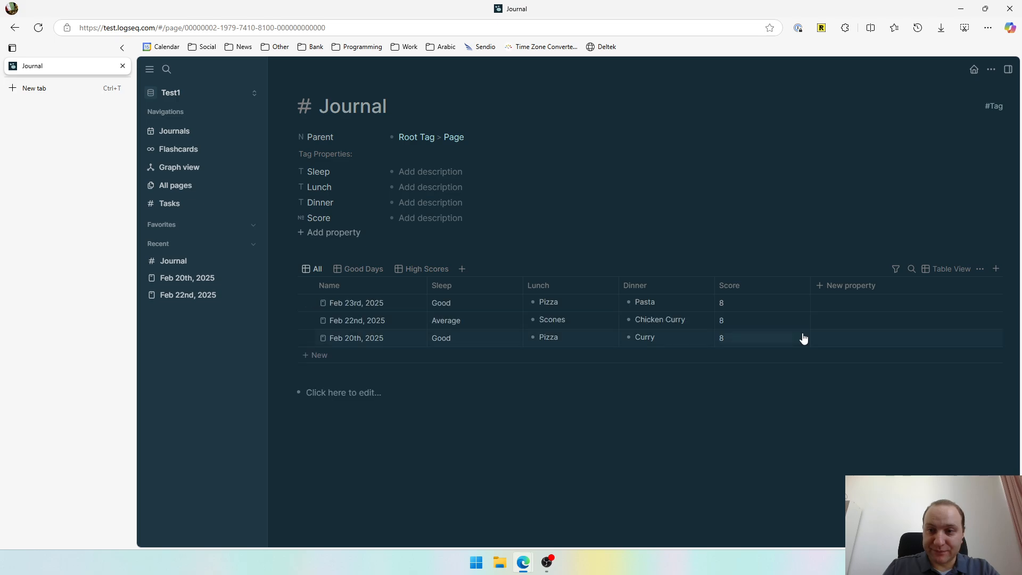
{"action": "left_click", "coordinate": [895, 269]}
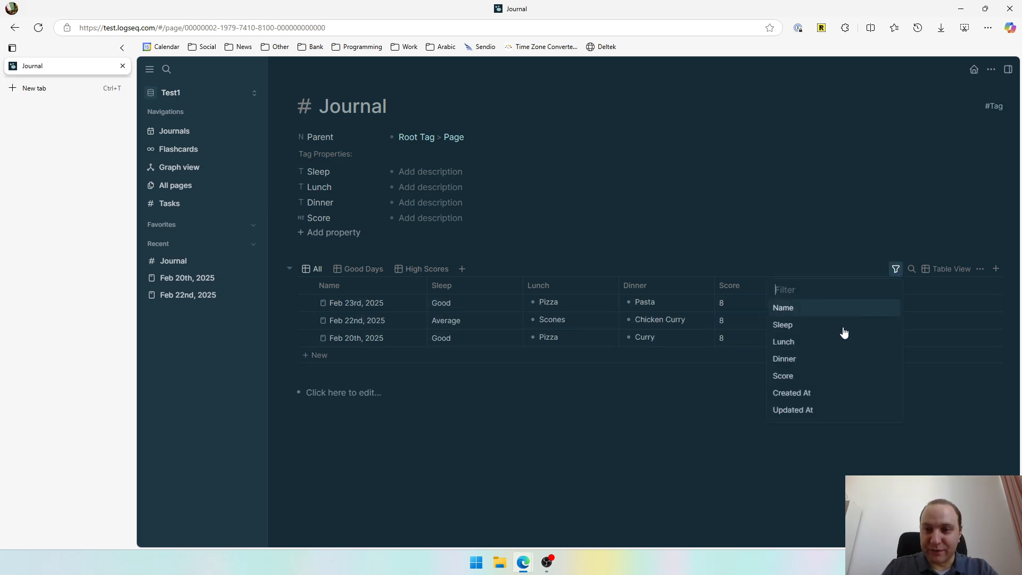
{"action": "left_click", "coordinate": [813, 374]}
{"action": "left_click", "coordinate": [762, 314]}
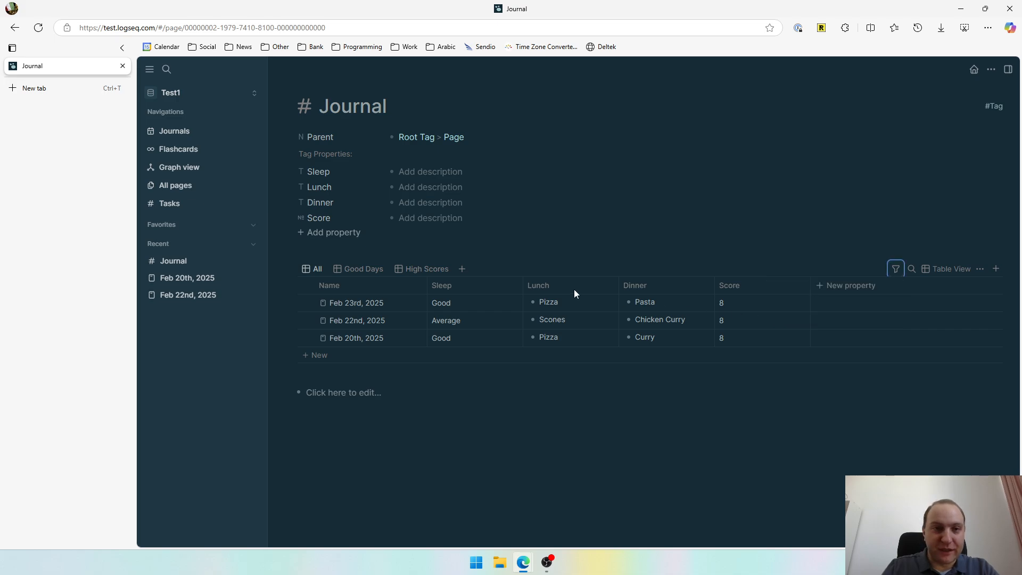
Set the Score of the Feb 23rd, 2025 journal entry to 7 as a new option.
{"action": "left_click", "coordinate": [175, 133]}
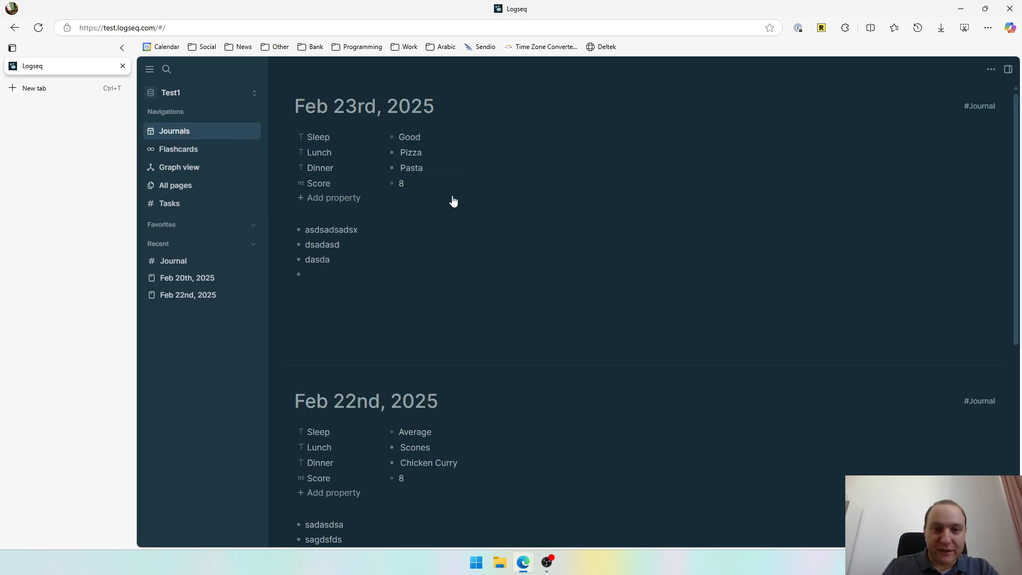
{"action": "left_click", "coordinate": [407, 185]}
{"action": "type", "text": "7"}
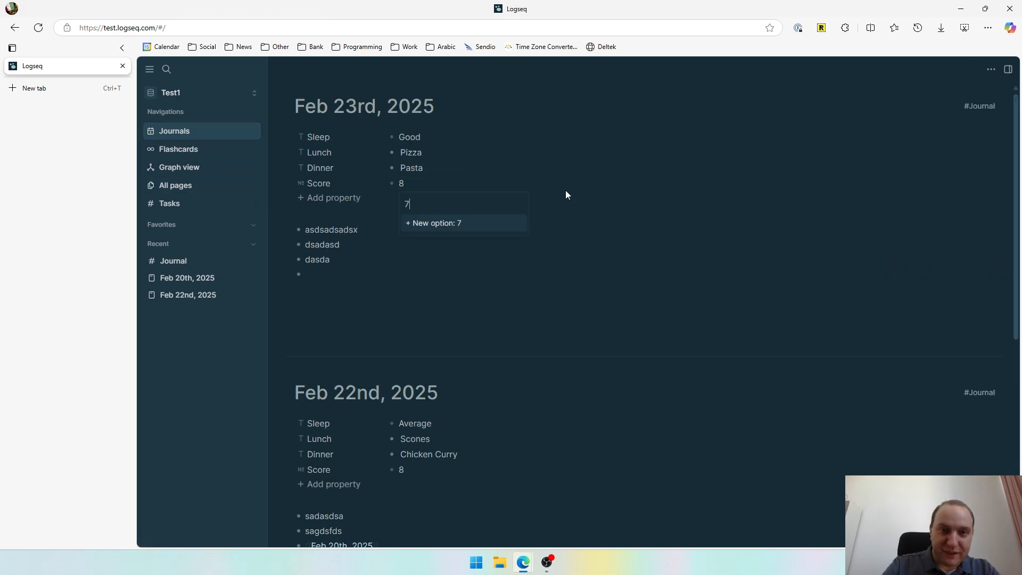
{"action": "key", "text": "Return"}
{"action": "left_click", "coordinate": [519, 249]}
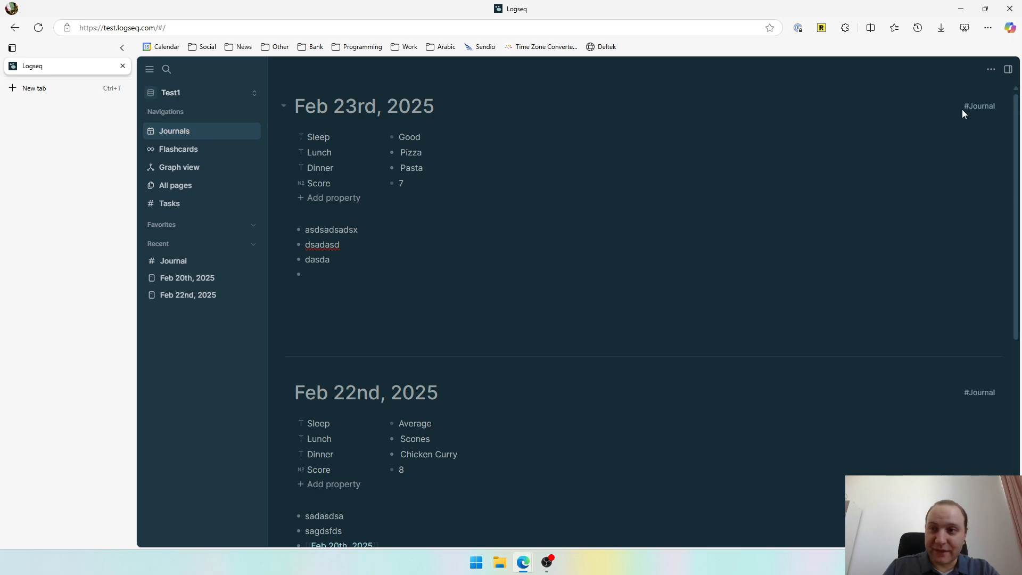
Return to the Journal tag's page and look at the filter choices for Sleep in the All view.
{"action": "left_click", "coordinate": [987, 109]}
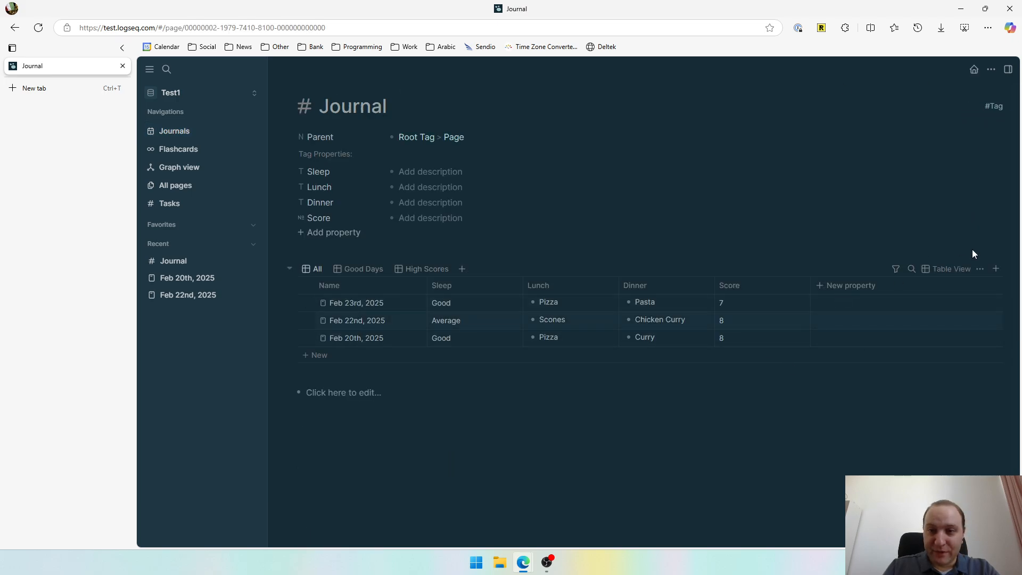
{"action": "left_click", "coordinate": [895, 274]}
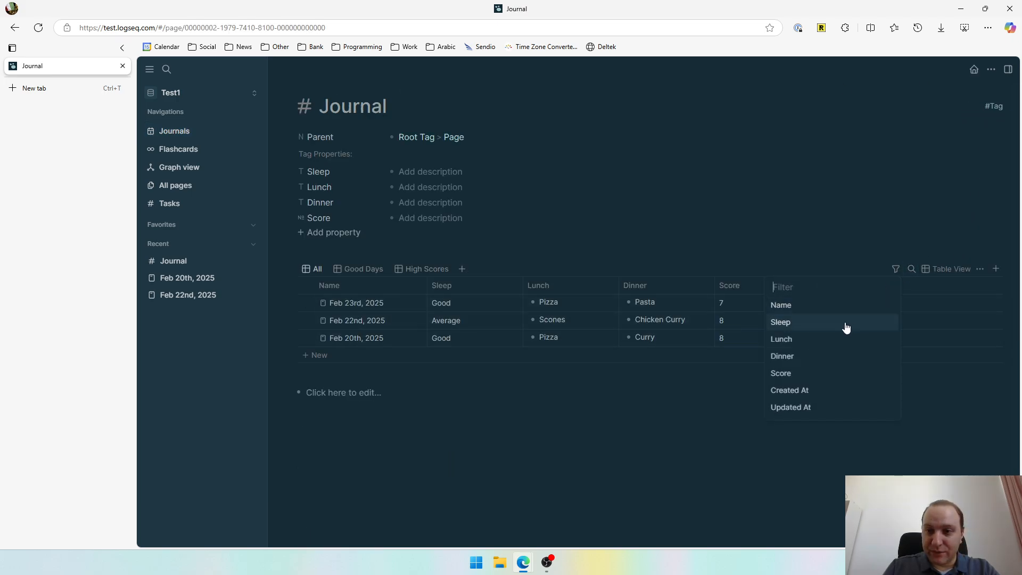
{"action": "left_click", "coordinate": [817, 326]}
{"action": "key", "text": "Escape"}
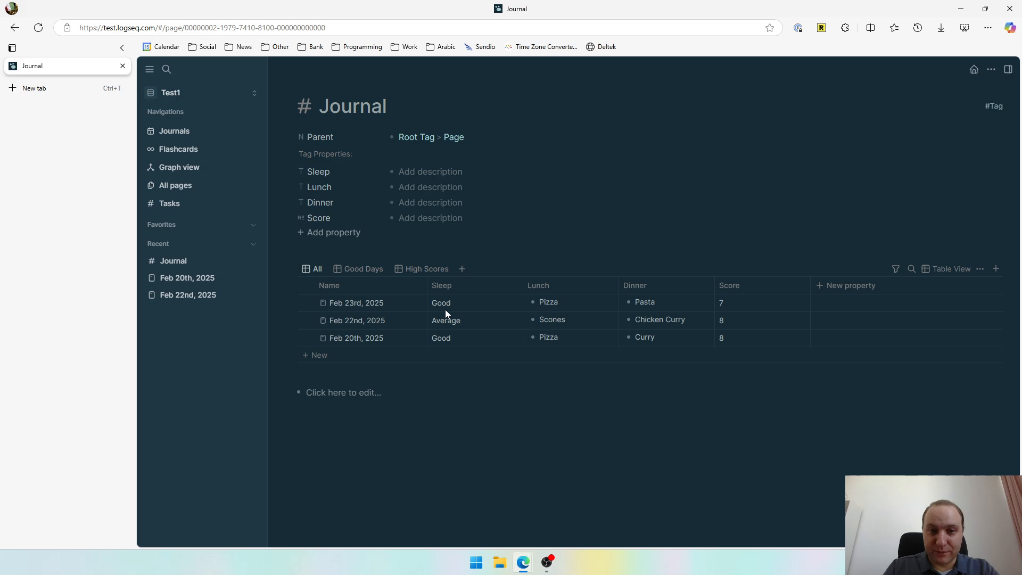
Replace the High Scores view's Score filter with one for 7 or 8, and switch its operator to >.
{"action": "left_click", "coordinate": [424, 270]}
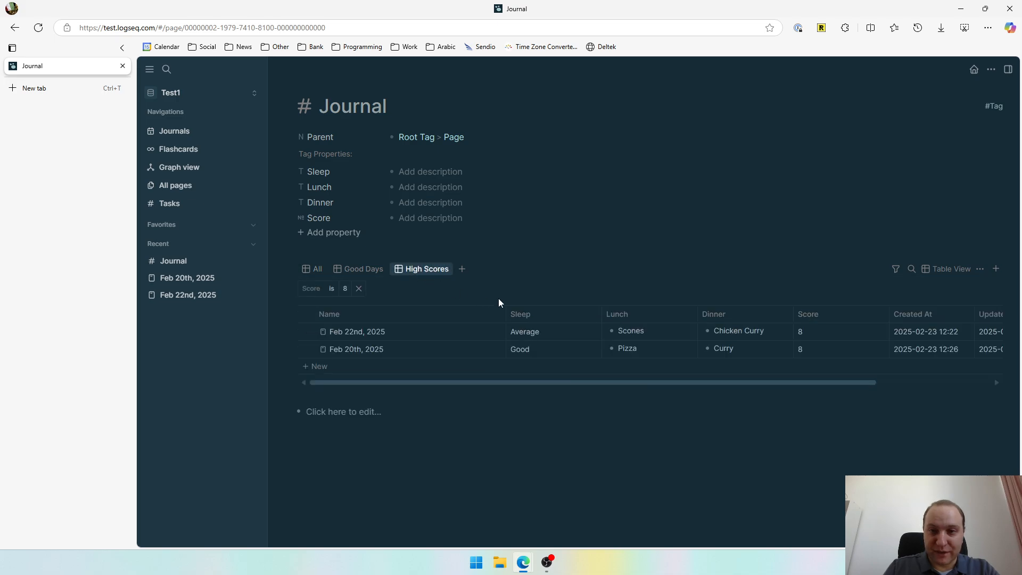
{"action": "left_click", "coordinate": [896, 269]}
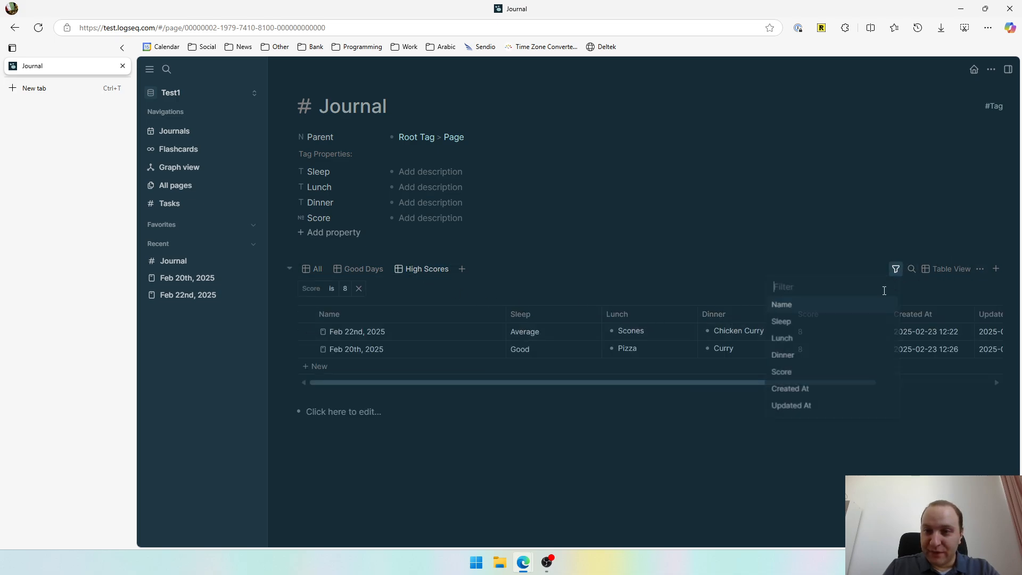
{"action": "left_click", "coordinate": [800, 373]}
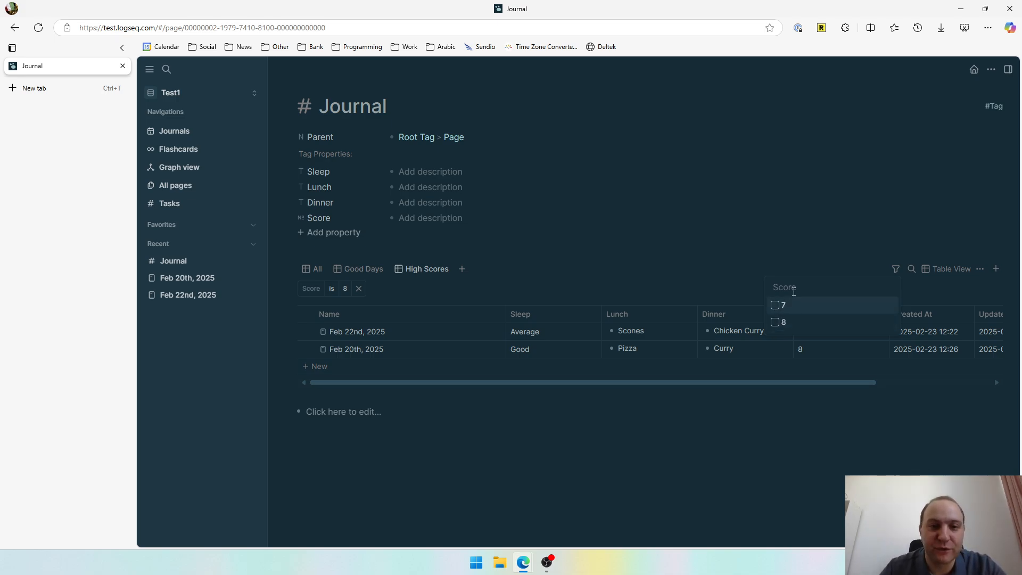
{"action": "left_click", "coordinate": [779, 306]}
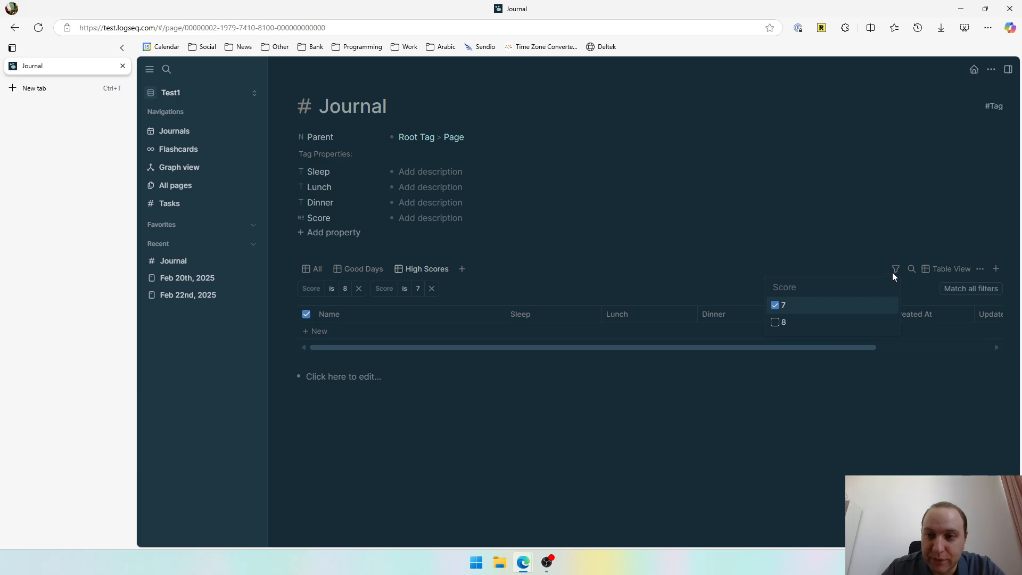
{"action": "left_click", "coordinate": [779, 322]}
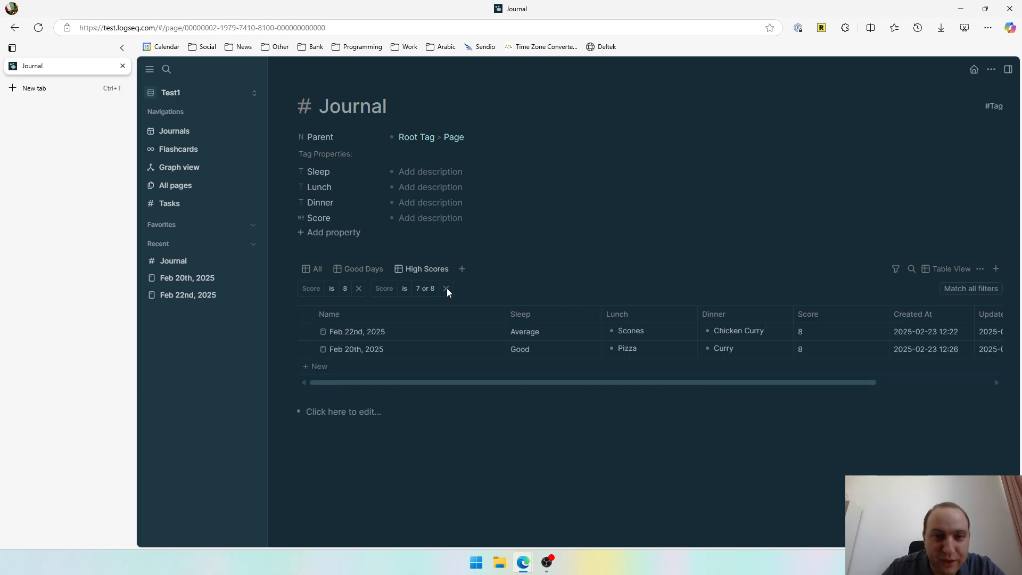
{"action": "left_click", "coordinate": [358, 289]}
{"action": "left_click", "coordinate": [332, 288]}
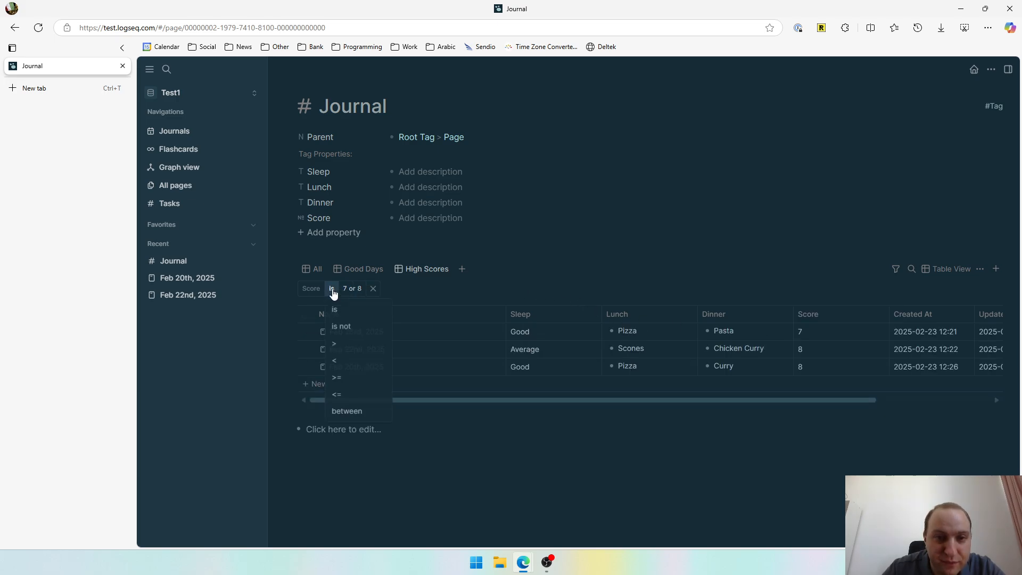
{"action": "left_click", "coordinate": [347, 344]}
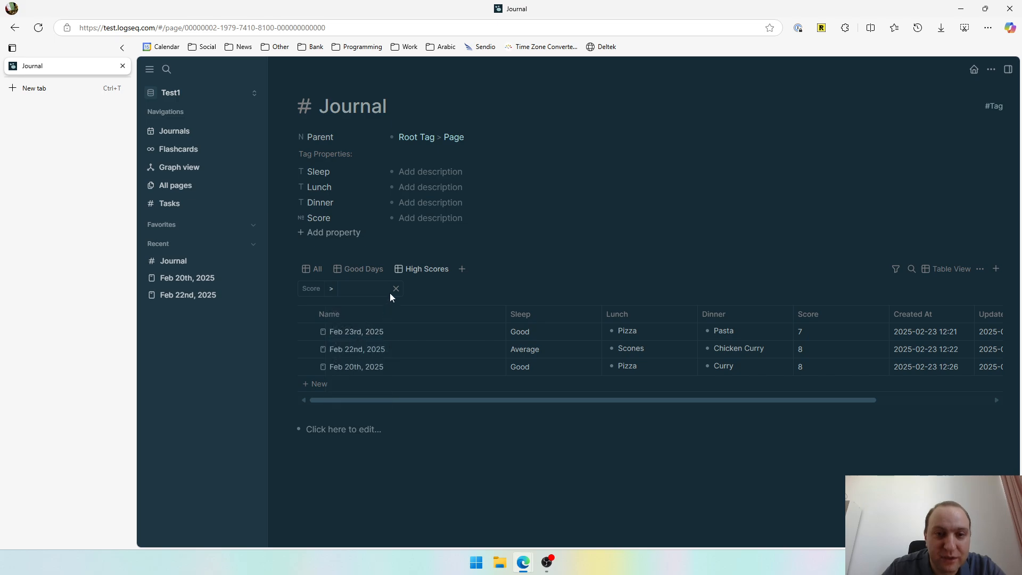
{"action": "left_click", "coordinate": [895, 270]}
{"action": "left_click", "coordinate": [796, 326]}
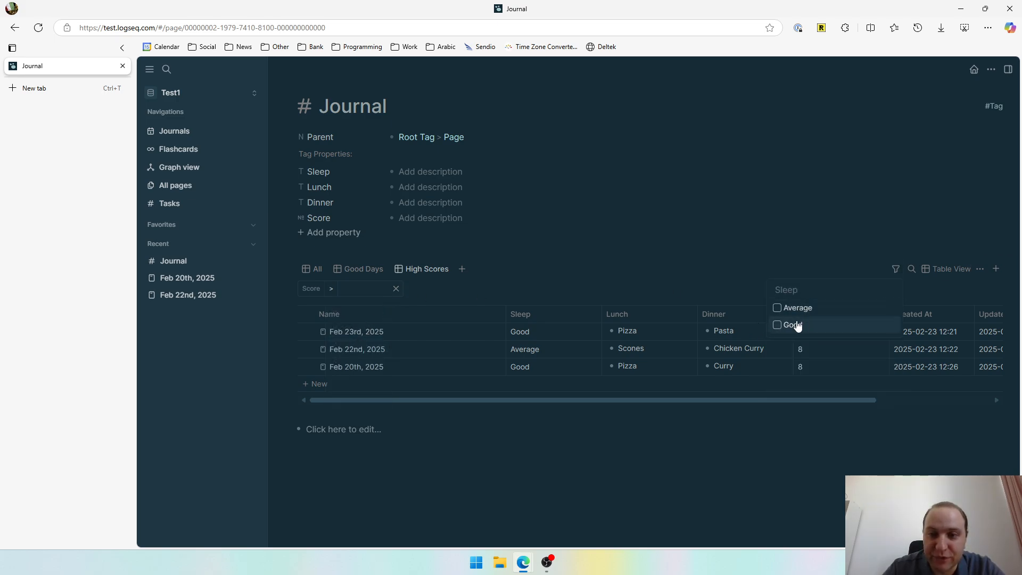
{"action": "left_click", "coordinate": [896, 268]}
{"action": "left_click", "coordinate": [896, 268]}
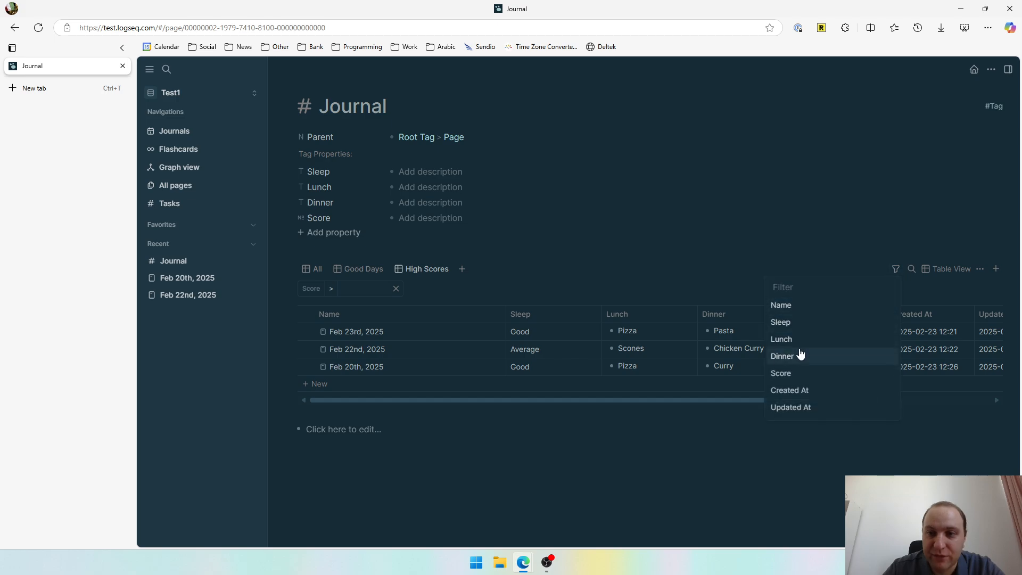
{"action": "left_click", "coordinate": [797, 373]}
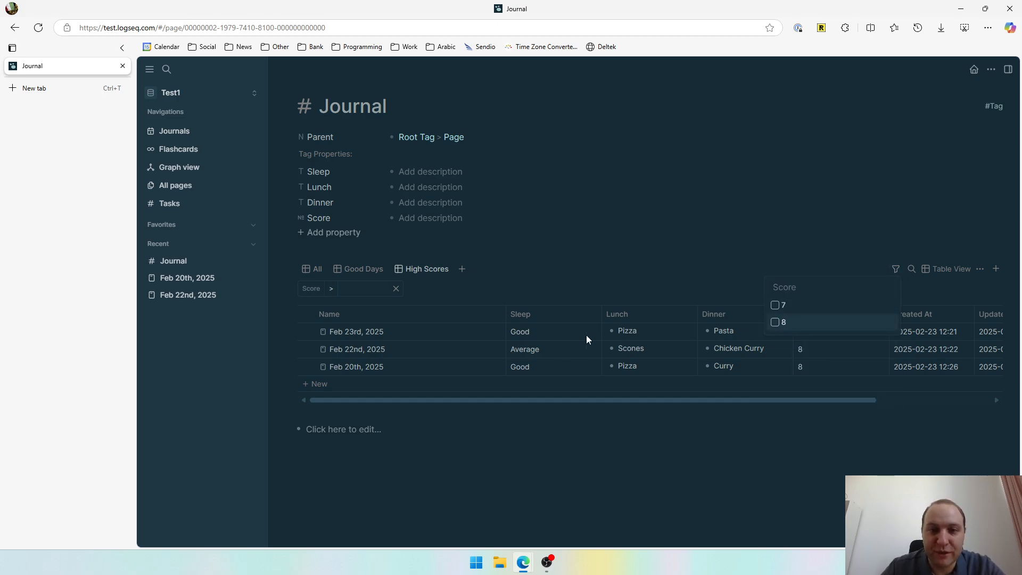
Set the High Scores view's filter to Score >= 8, after trying the > operator with 5 and 8.
{"action": "left_click", "coordinate": [486, 299]}
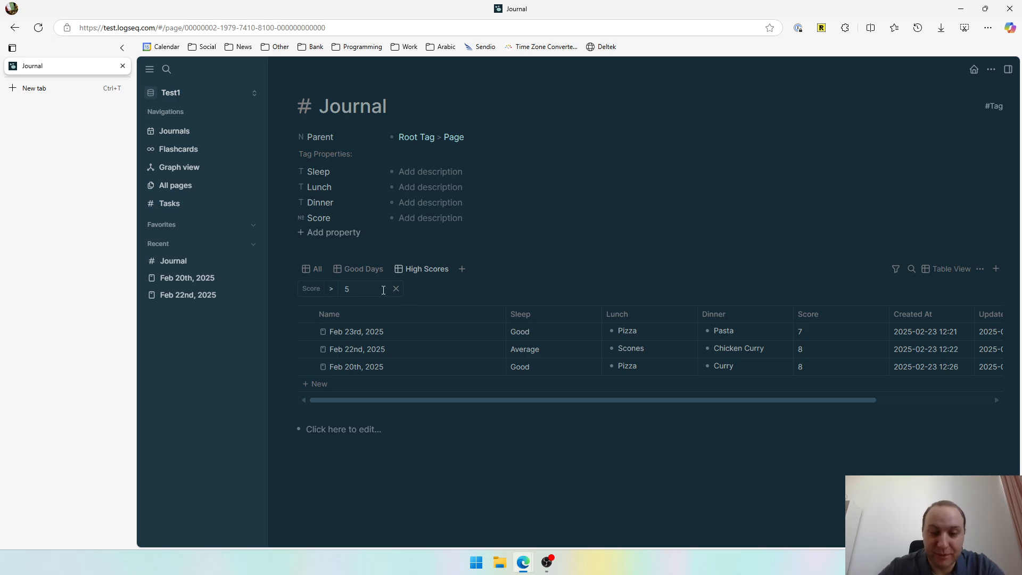
{"action": "type", "text": "8"}
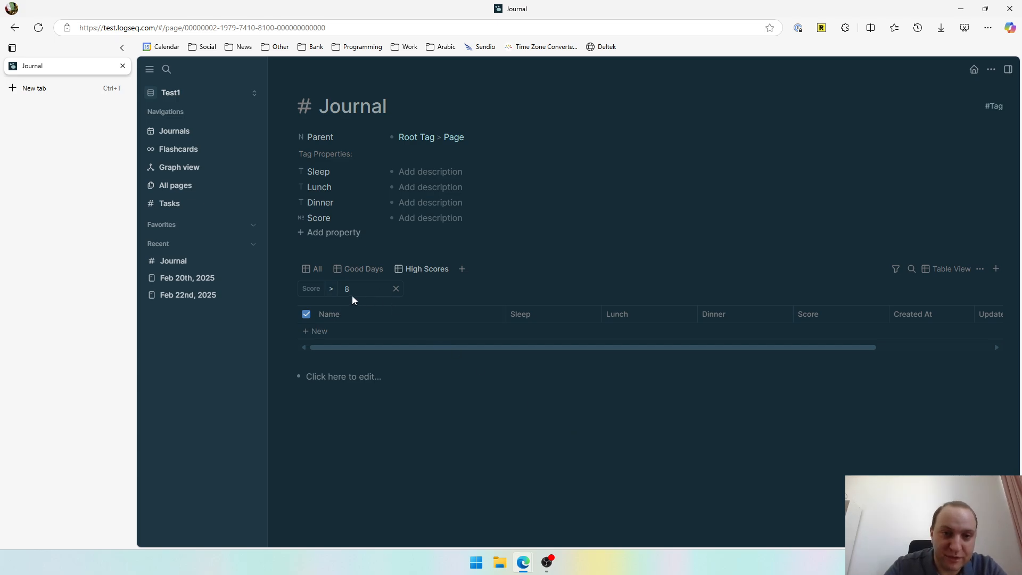
{"action": "left_click", "coordinate": [332, 289]}
{"action": "left_click", "coordinate": [344, 378]}
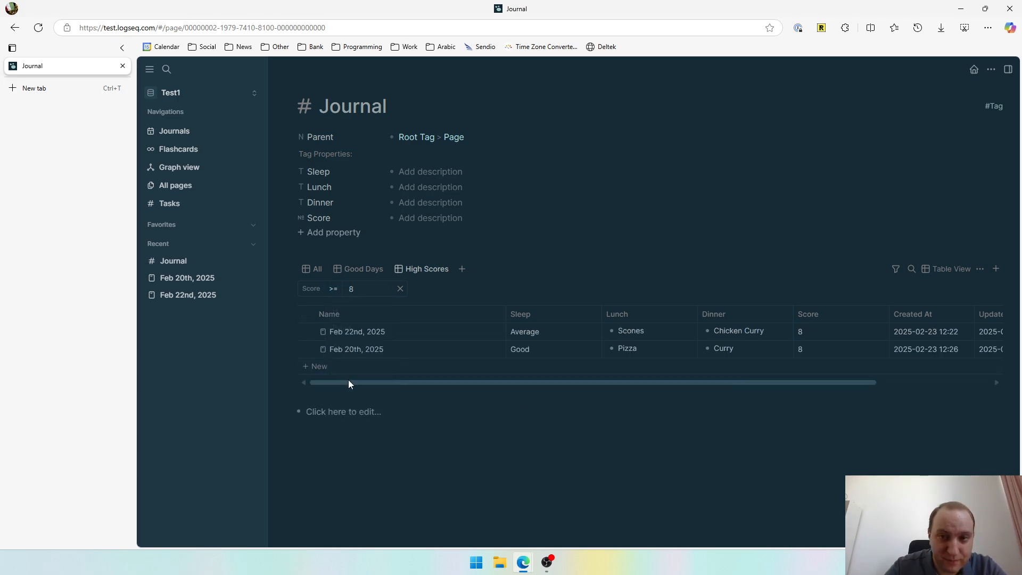
Remove the Score filter from the High Scores view.
{"action": "left_click", "coordinate": [700, 422]}
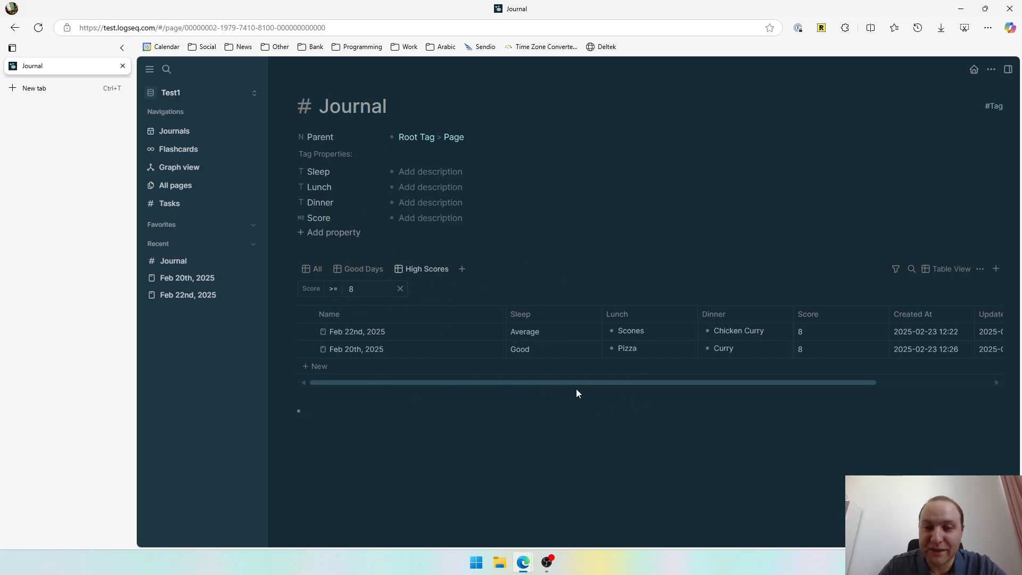
{"action": "mouse_move", "coordinate": [467, 381]}
{"action": "left_mouse_down"}
{"action": "mouse_move", "coordinate": [493, 382]}
{"action": "mouse_move", "coordinate": [458, 381]}
{"action": "left_mouse_up"}
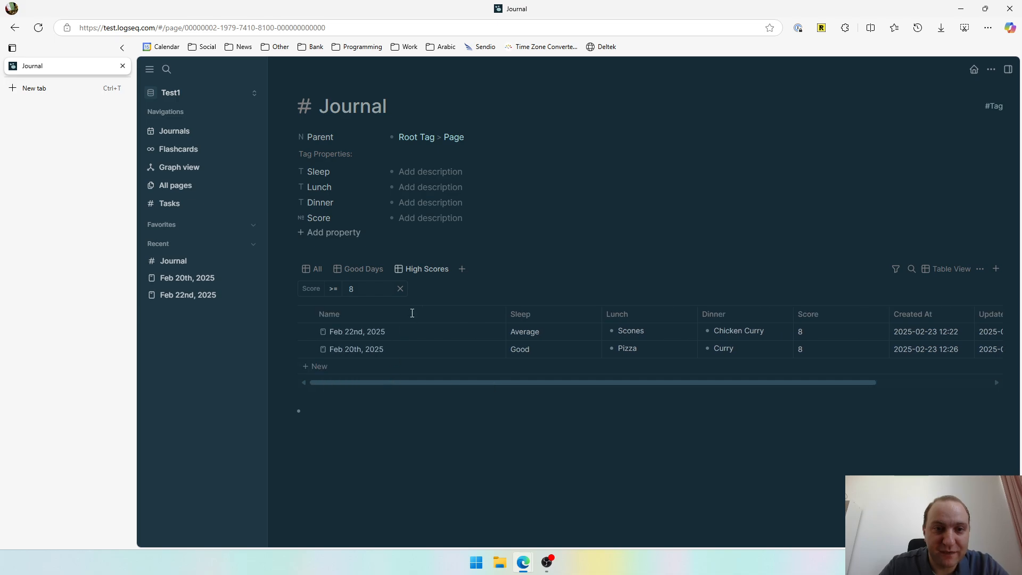
{"action": "left_click", "coordinate": [400, 289]}
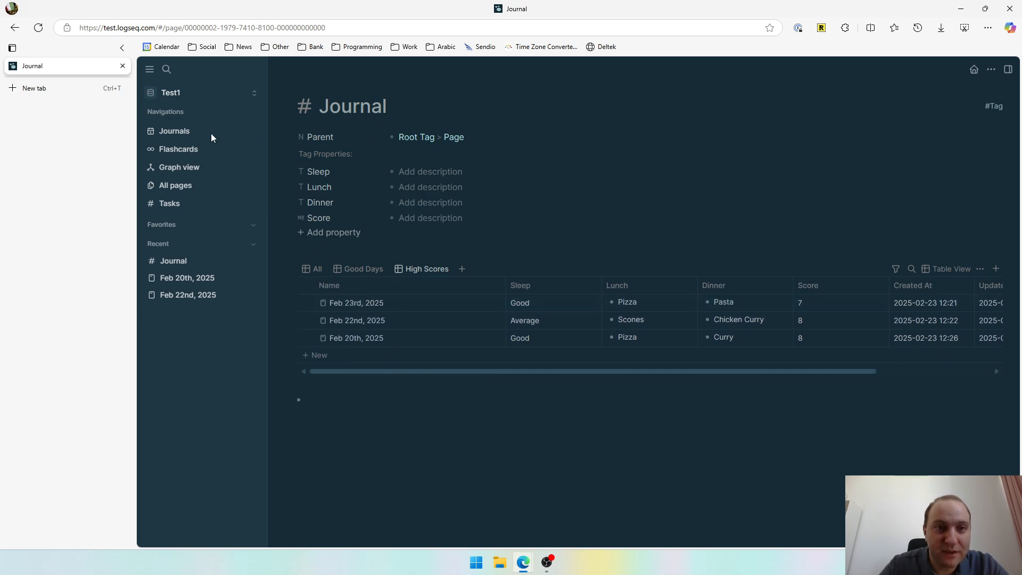
Delete the three filler text bullets from the Feb 23rd, 2025 journal entry.
{"action": "left_click", "coordinate": [191, 137]}
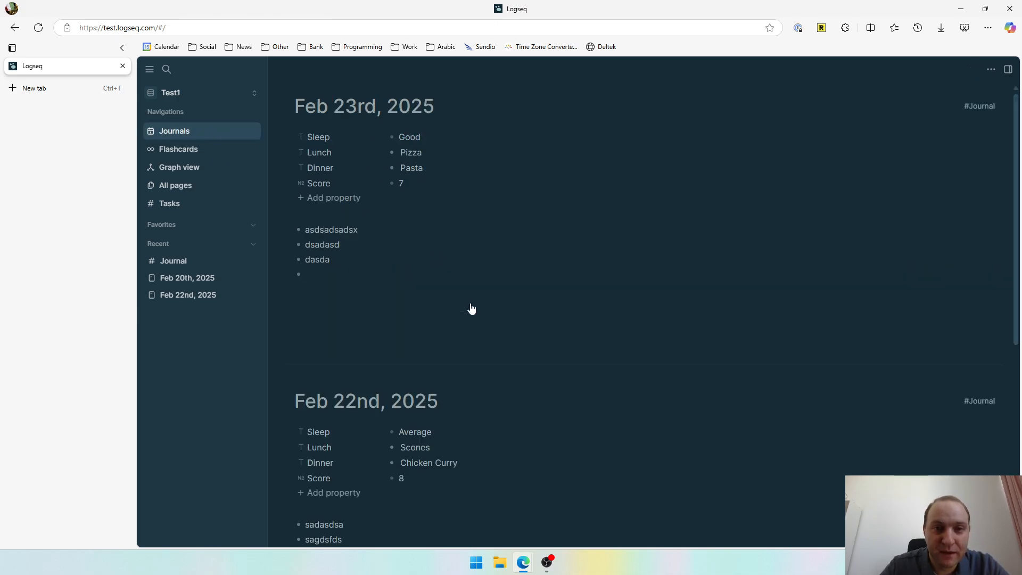
{"action": "left_click_drag", "start_coordinate": [348, 262], "coordinate": [308, 231]}
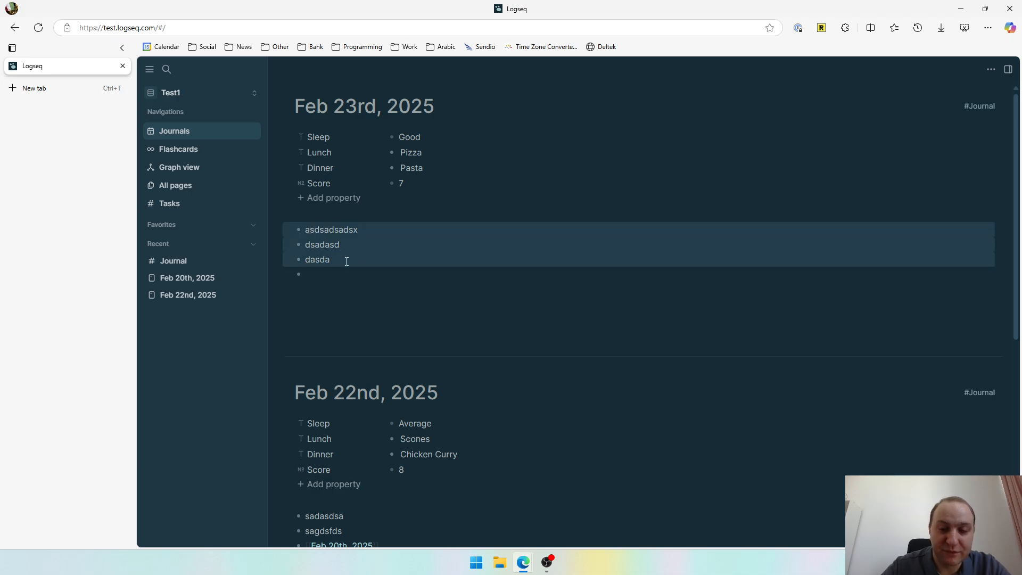
{"action": "key", "text": "Delete"}
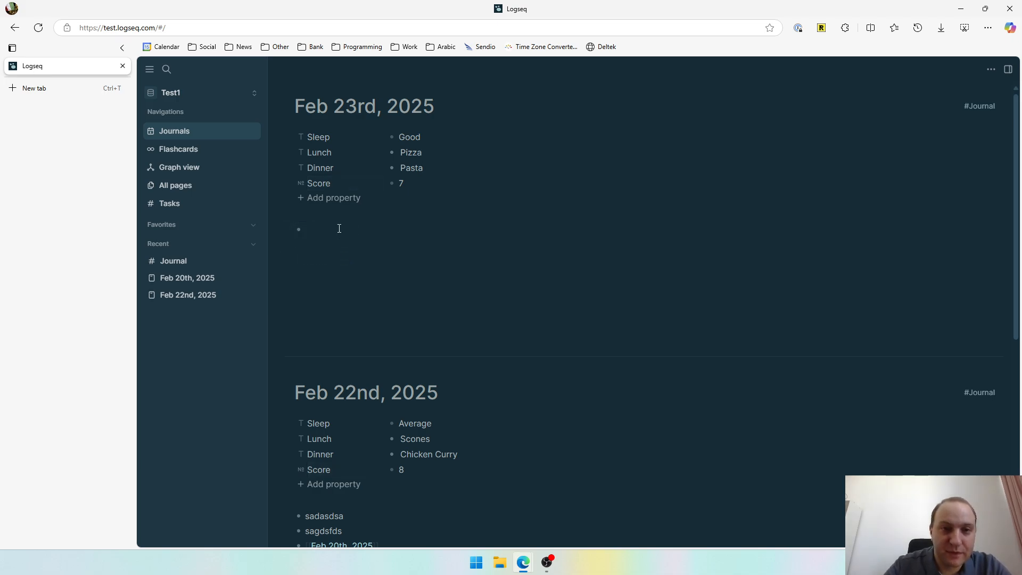
Write "Read the book [[Harry Potter]]" in the Feb 23rd, 2025 journal entry, creating Harry Potter as a new page.
{"action": "key", "text": "BackSpace"}
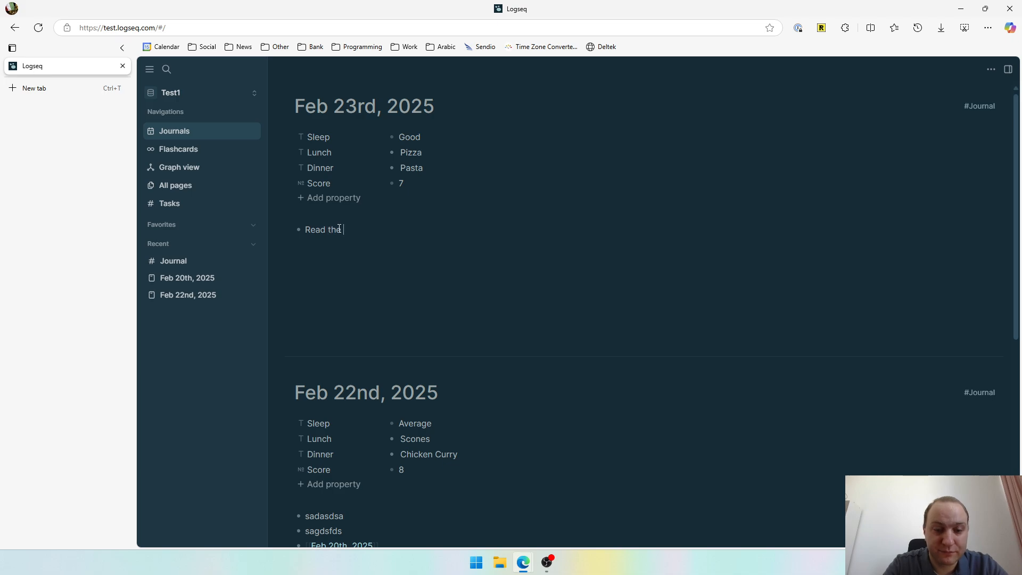
{"action": "type", "text": "km"}
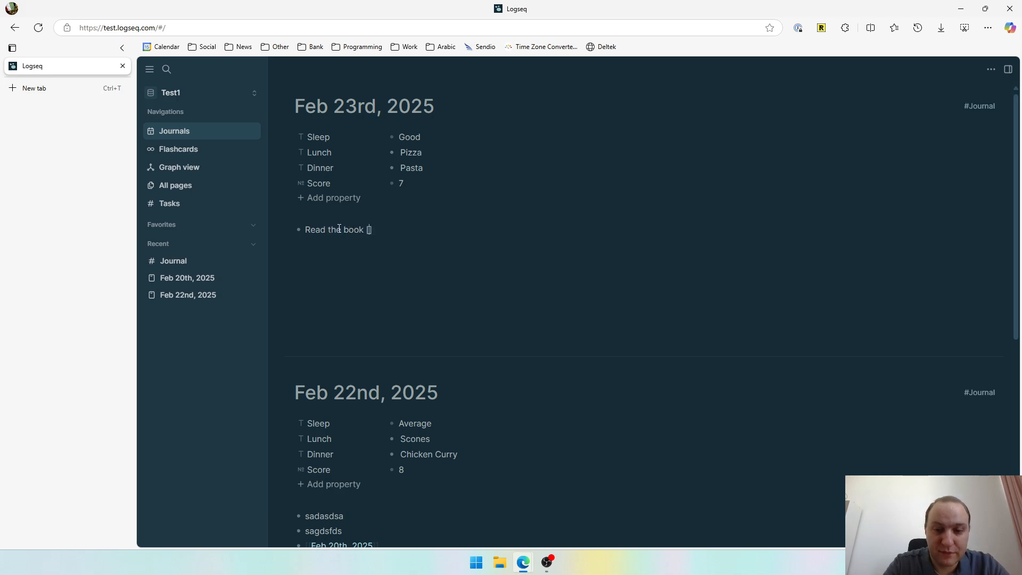
{"action": "type", "text": "[Harry Pot"}
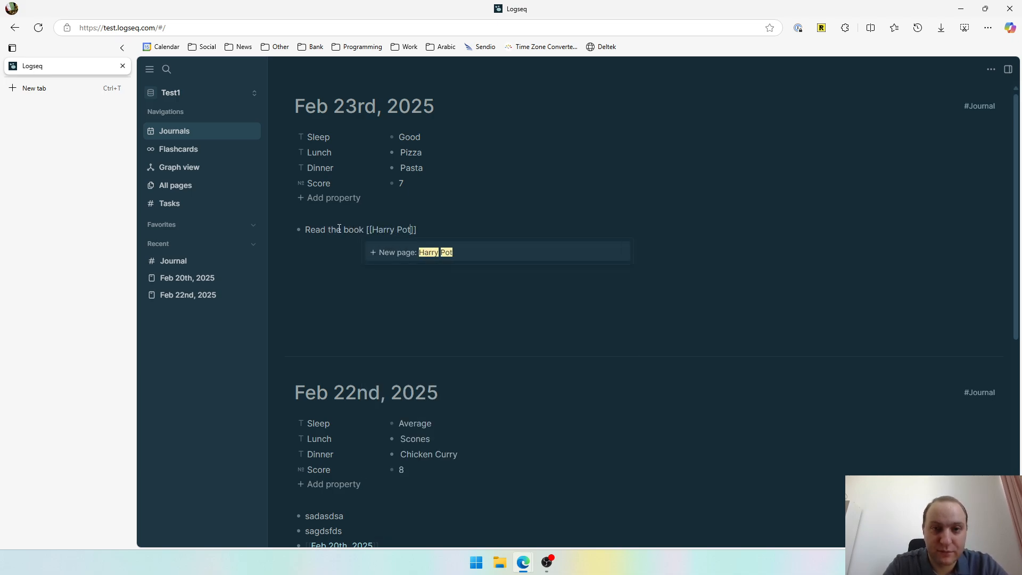
{"action": "type", "text": "ter"}
{"action": "left_click", "coordinate": [458, 252]}
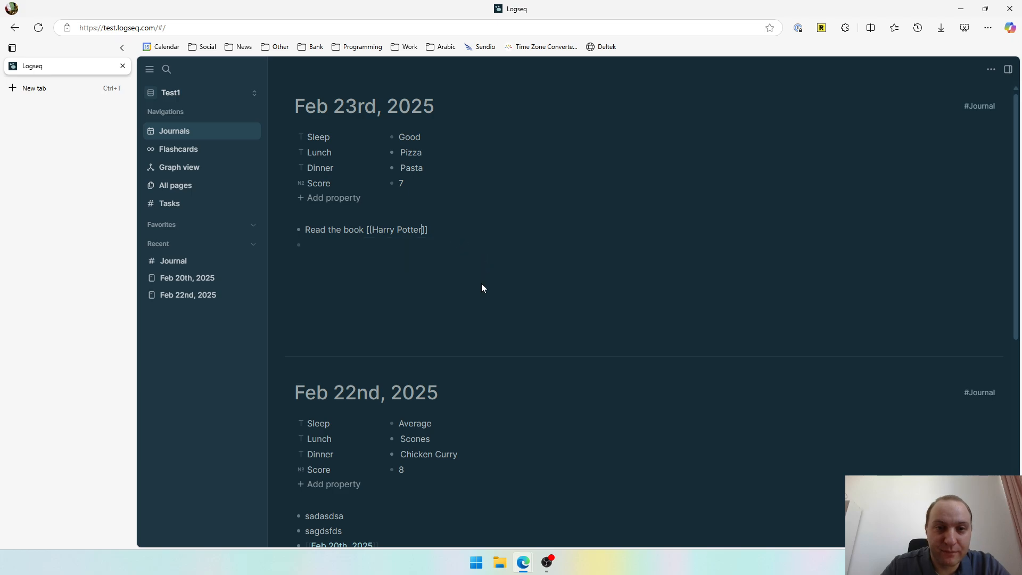
{"action": "left_click", "coordinate": [440, 284]}
Open the Harry Potter page from its reference and tag it with a new tag named book.
{"action": "left_click", "coordinate": [390, 233]}
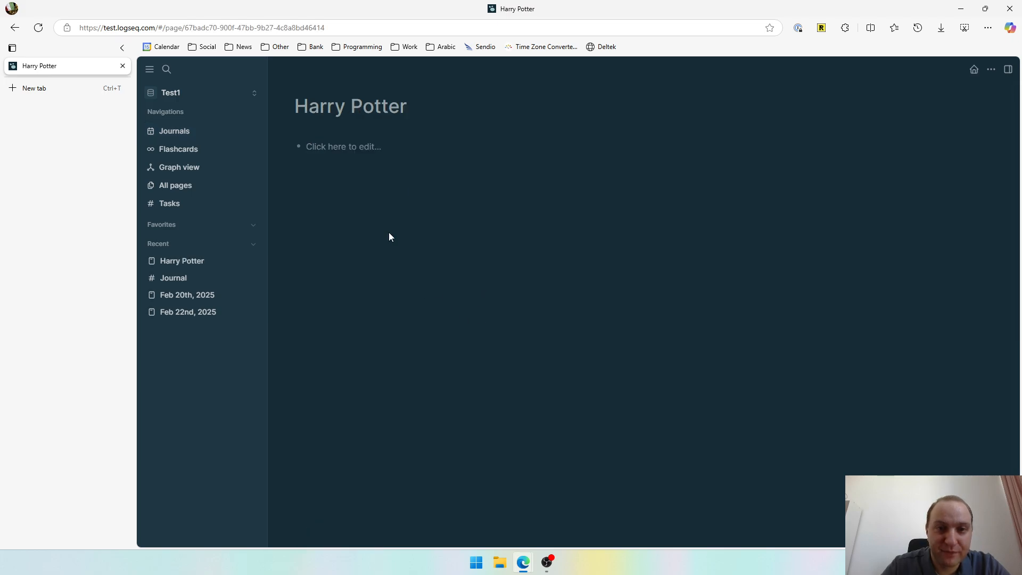
{"action": "left_click", "coordinate": [440, 102]}
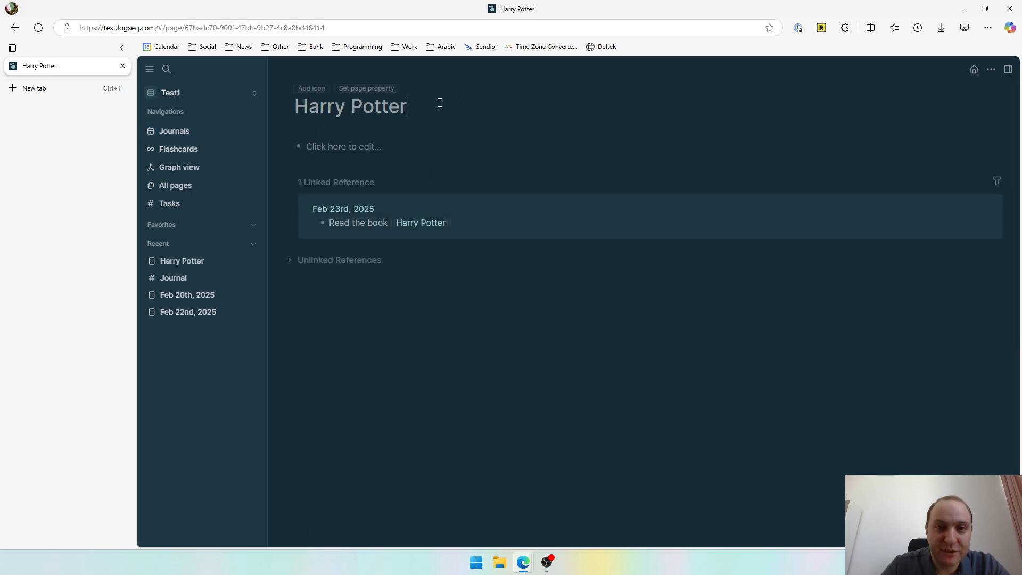
{"action": "type", "text": "#book"}
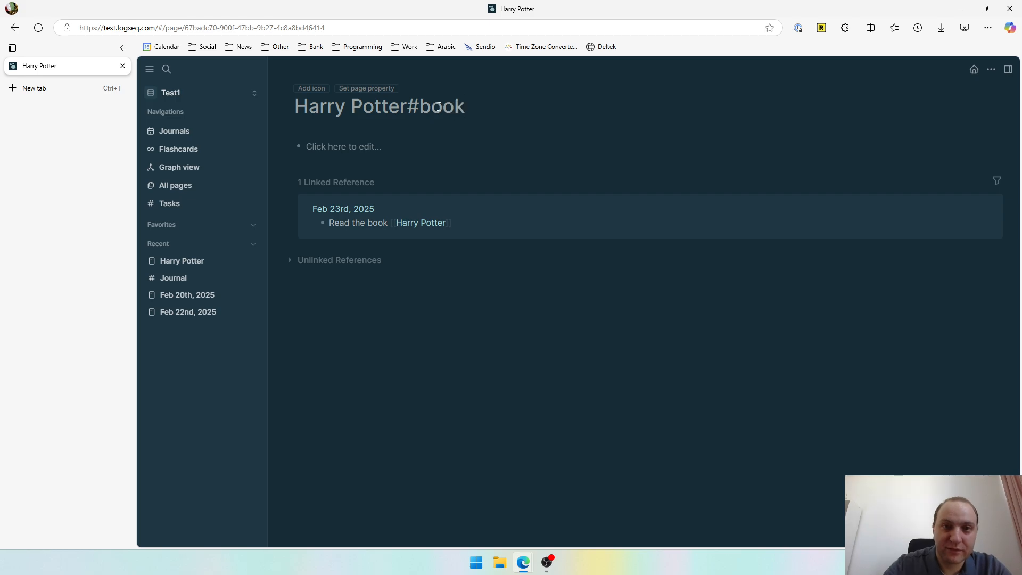
{"action": "double_click", "coordinate": [413, 109]}
{"action": "key", "text": "Left"}
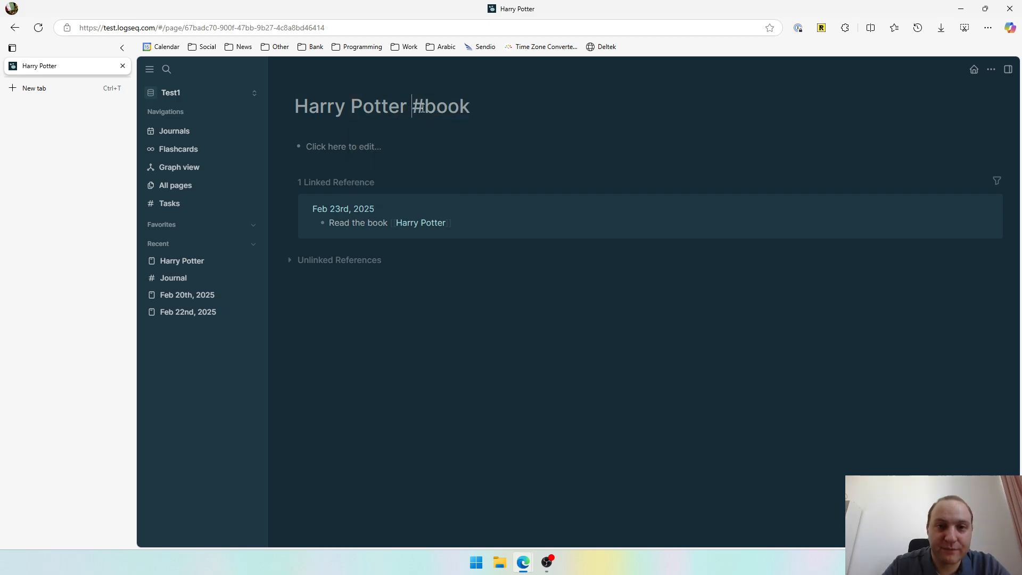
{"action": "key", "text": "ctrl+shift+Left"}
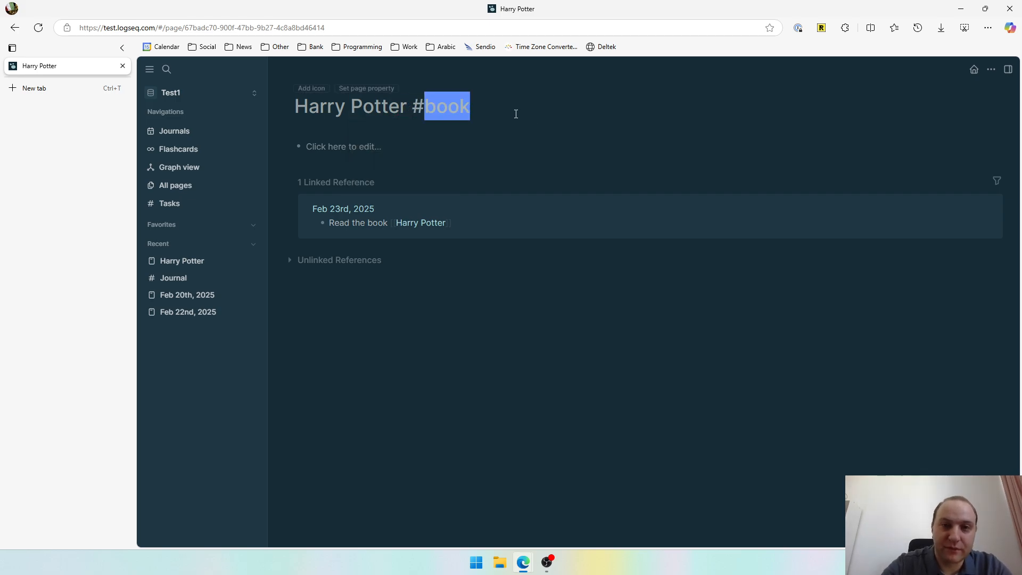
{"action": "key", "text": "BackSpace"}
{"action": "key", "text": "BackSpace"}
{"action": "type", "text": "#"}
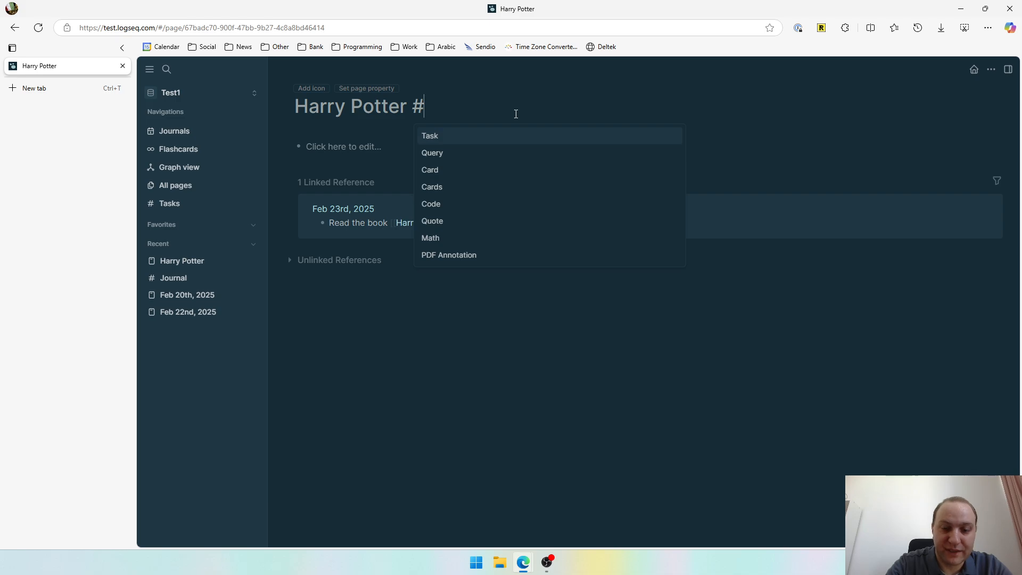
{"action": "type", "text": "book"}
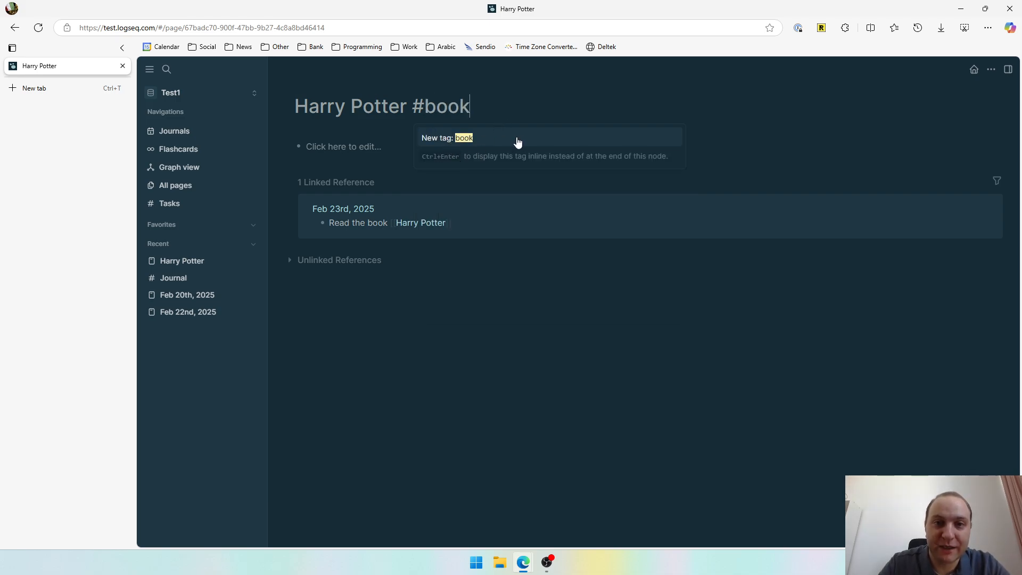
{"action": "key", "text": "Return"}
{"action": "key", "text": "Escape"}
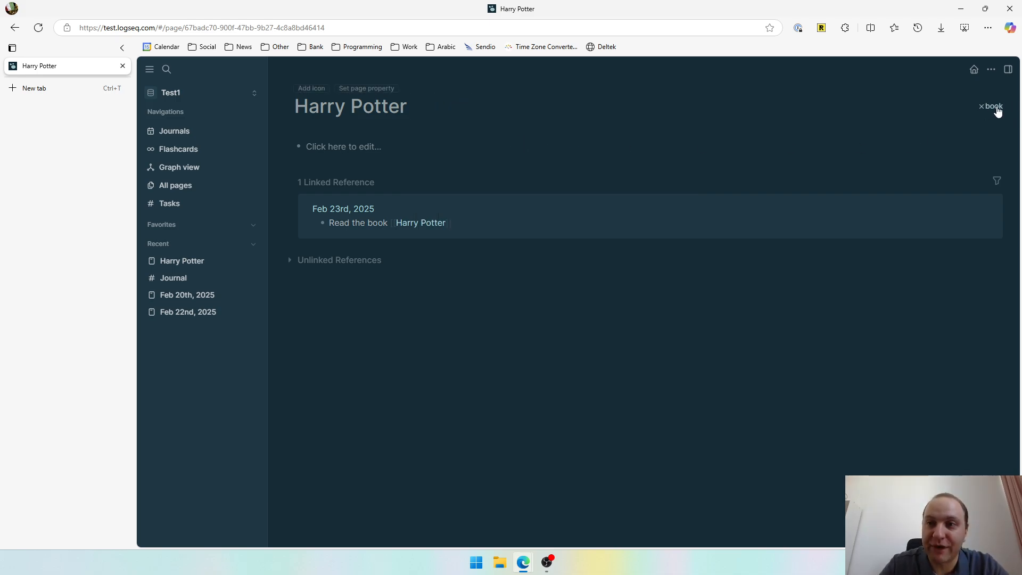
Open the book tag's page and add an Author tag property of type Node, restricted to a new Person tag.
{"action": "left_click", "coordinate": [996, 108]}
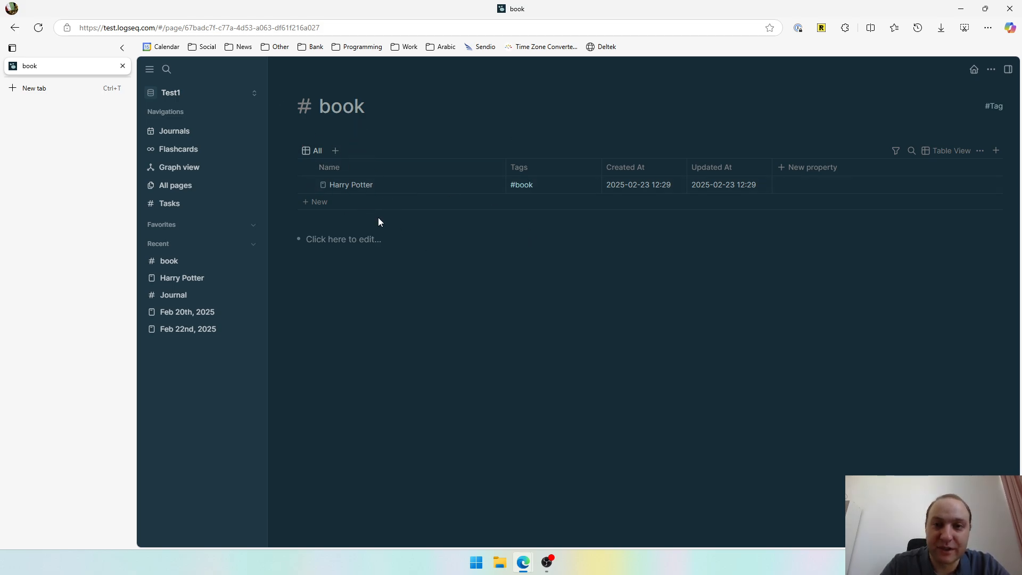
{"action": "left_click", "coordinate": [283, 113]}
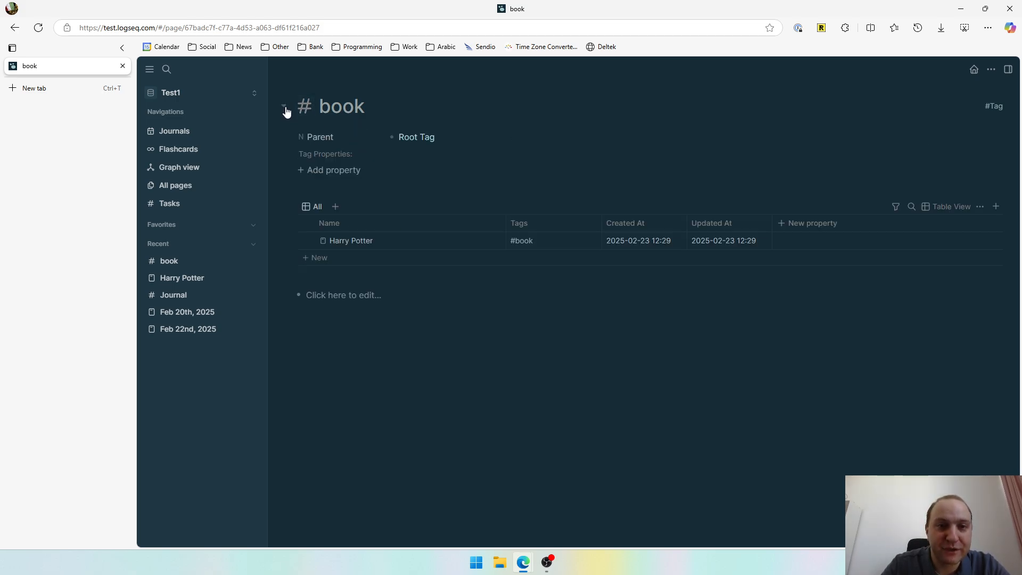
{"action": "left_click", "coordinate": [329, 170]}
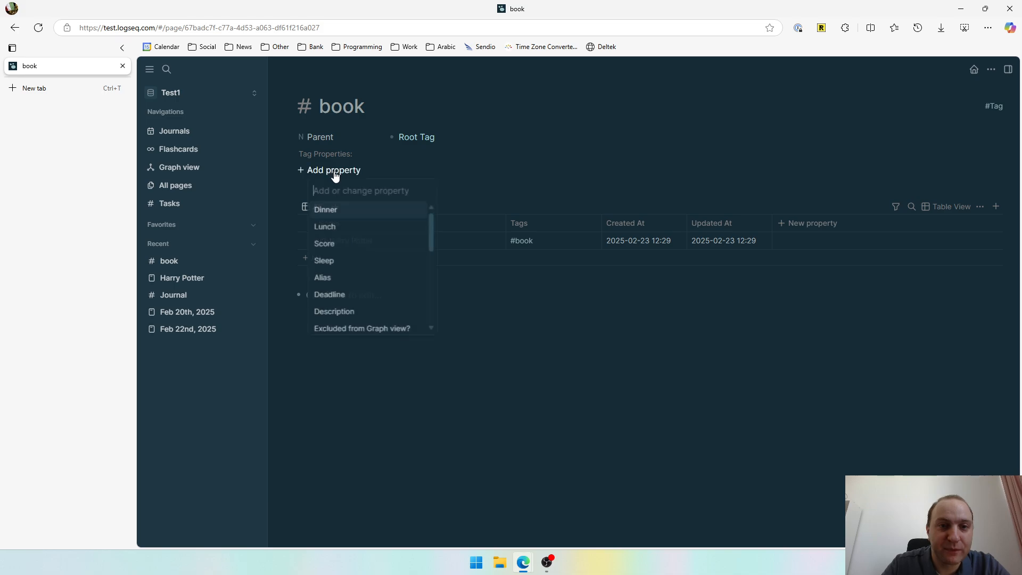
{"action": "type", "text": "Author"}
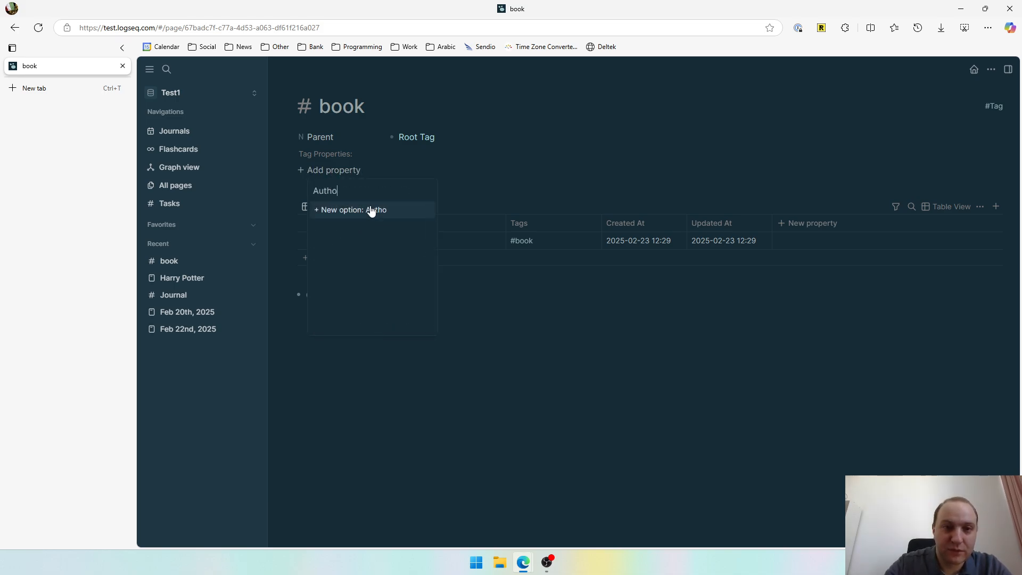
{"action": "left_click", "coordinate": [346, 209]}
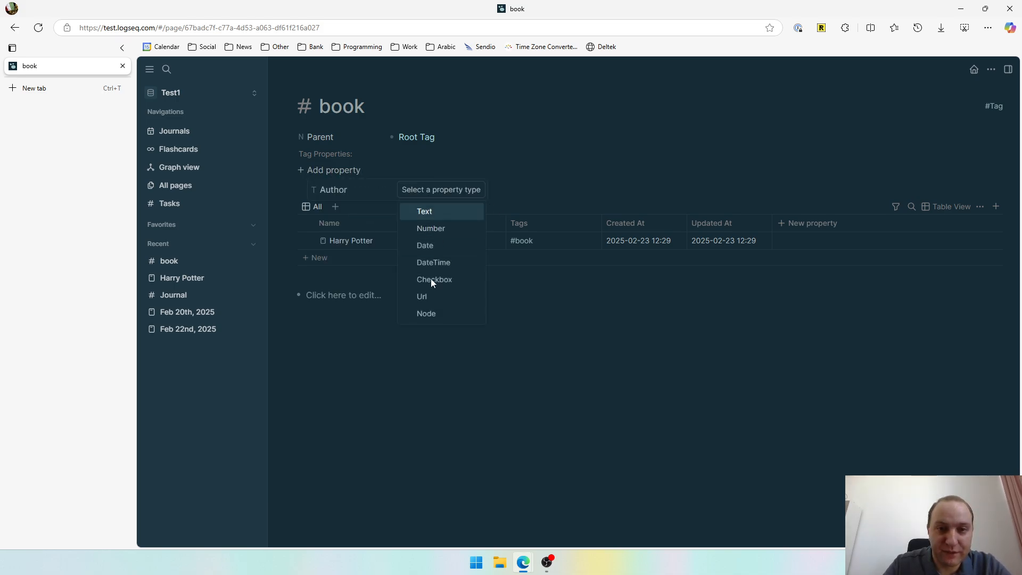
{"action": "left_click", "coordinate": [439, 316]}
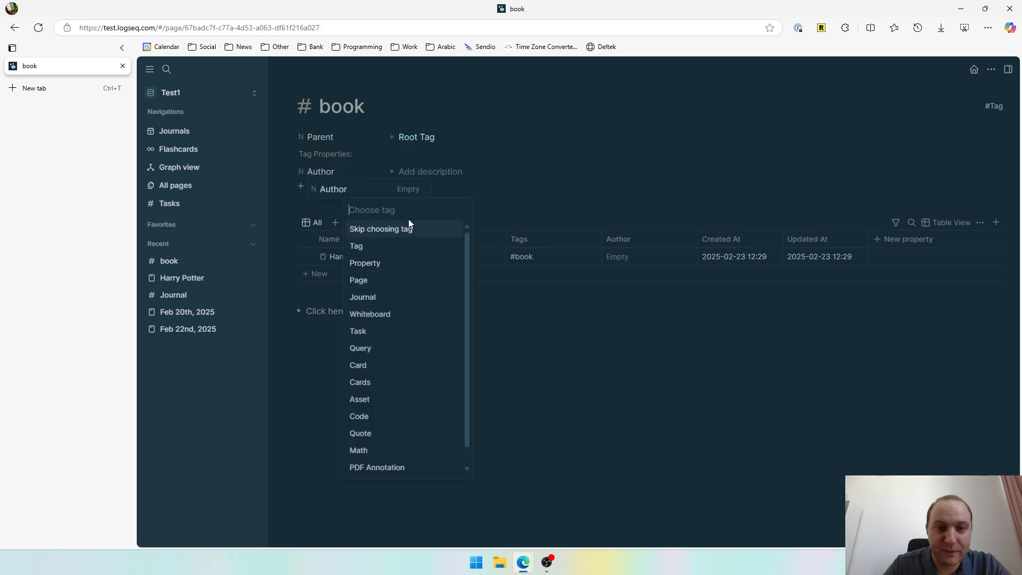
{"action": "type", "text": "Person"}
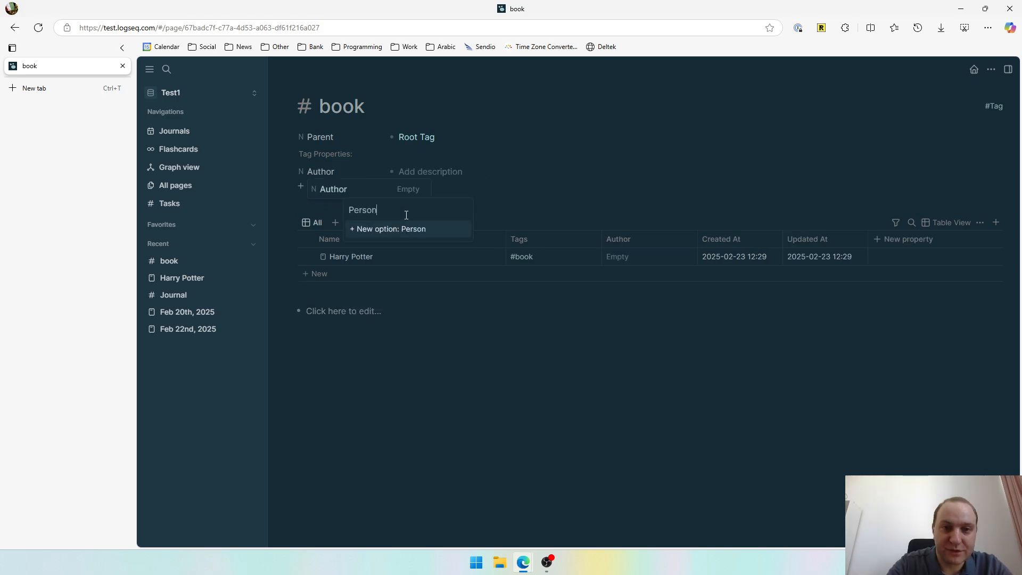
{"action": "left_click", "coordinate": [393, 229]}
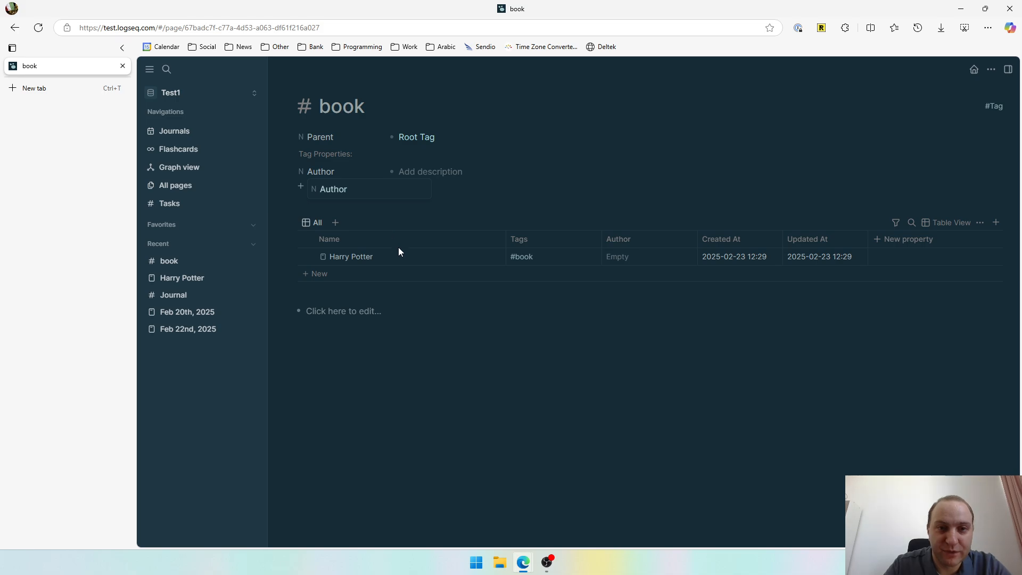
Add a Date Started property of type Date to the book tag.
{"action": "left_click", "coordinate": [341, 186]}
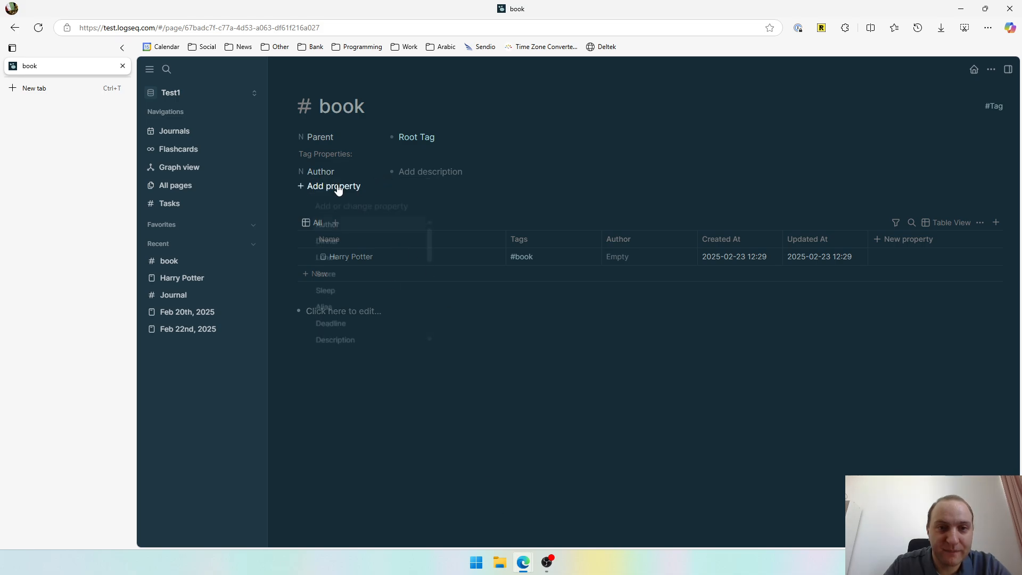
{"action": "type", "text": "Date R"}
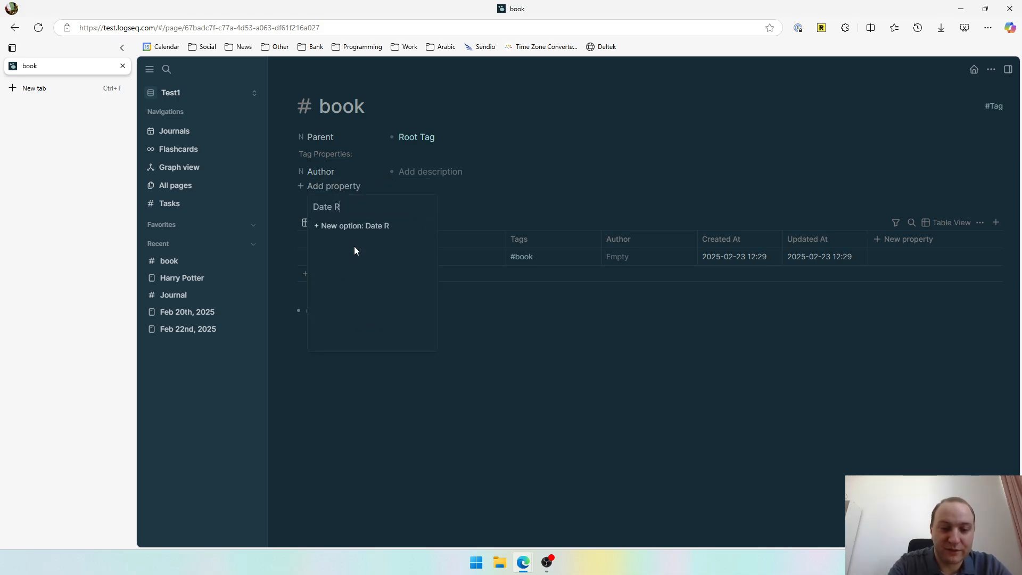
{"action": "key", "text": "BackSpace"}
{"action": "type", "text": "Started"}
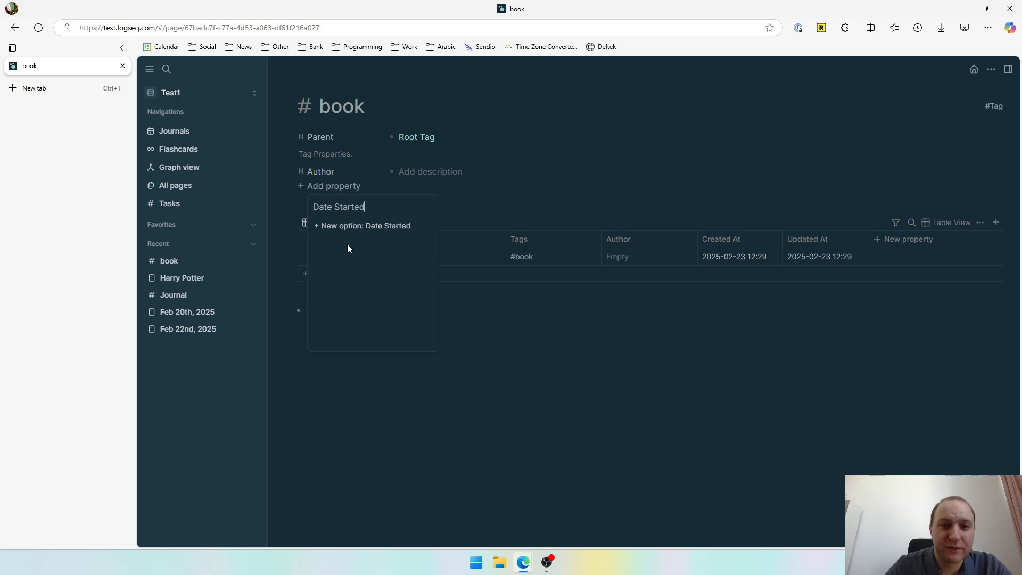
{"action": "left_click", "coordinate": [383, 227]}
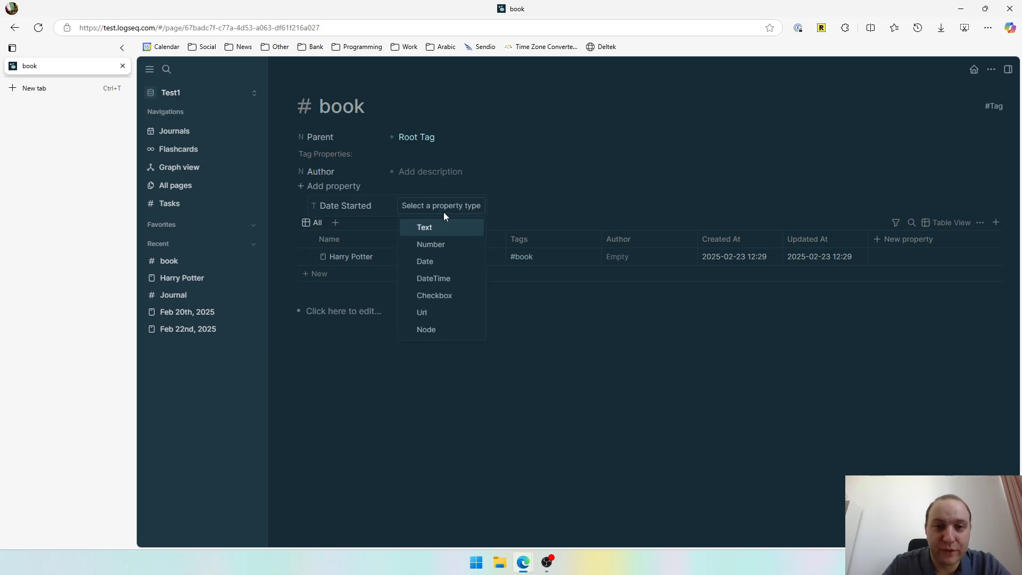
{"action": "left_click", "coordinate": [439, 264]}
Add a Date Ended property of type DateTime to the book tag.
{"action": "left_click", "coordinate": [341, 203]}
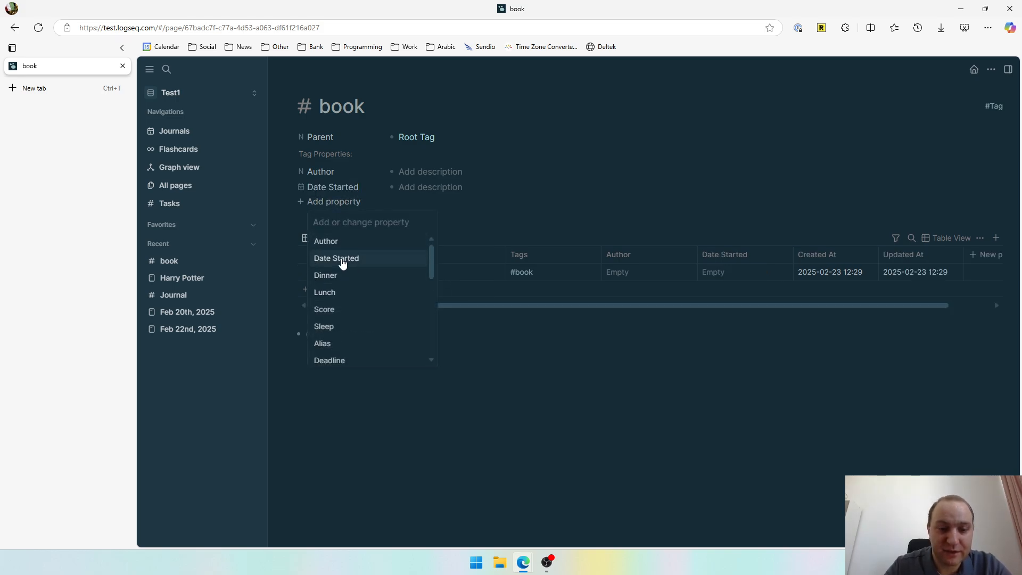
{"action": "type", "text": "Date Ended"}
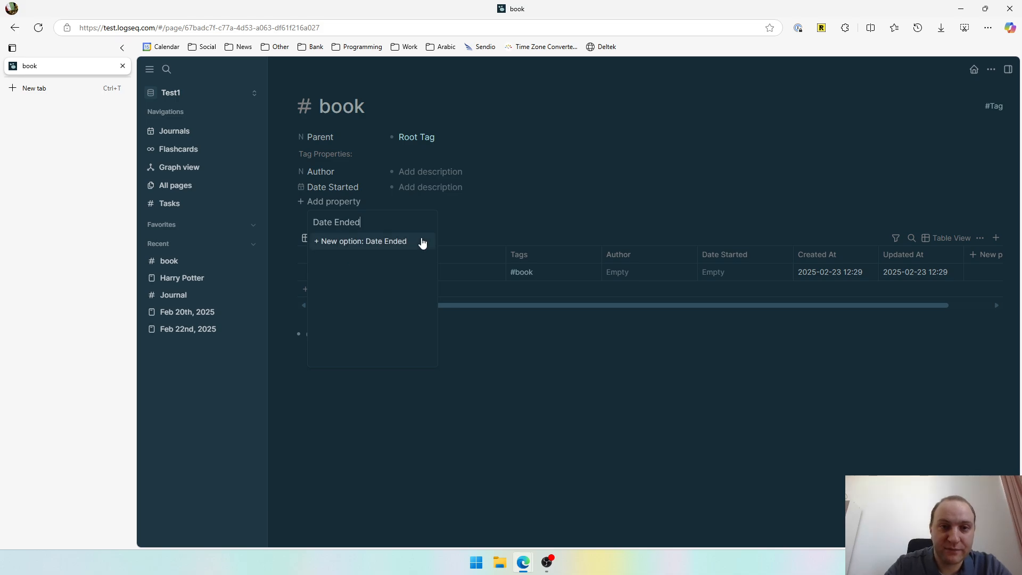
{"action": "left_click", "coordinate": [354, 242]}
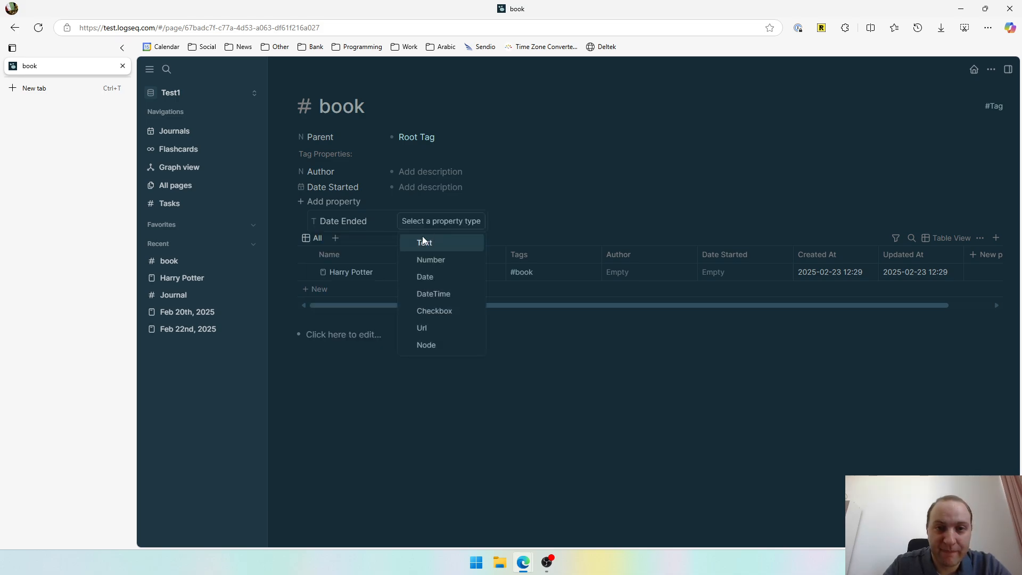
{"action": "left_click", "coordinate": [451, 292]}
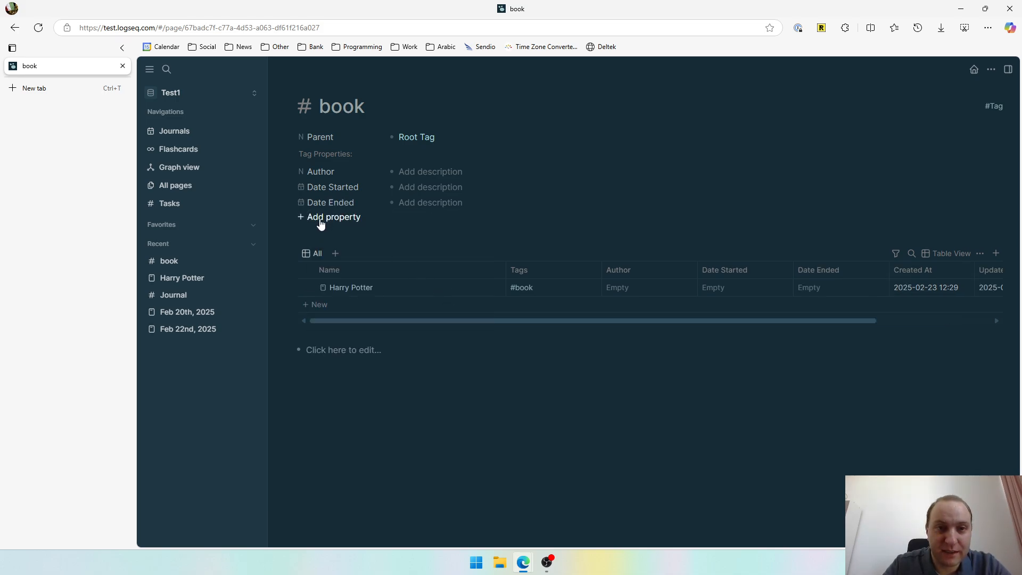
Add a Cover property of type Text to the book tag.
{"action": "left_click", "coordinate": [322, 217]}
{"action": "type", "text": "Cover"}
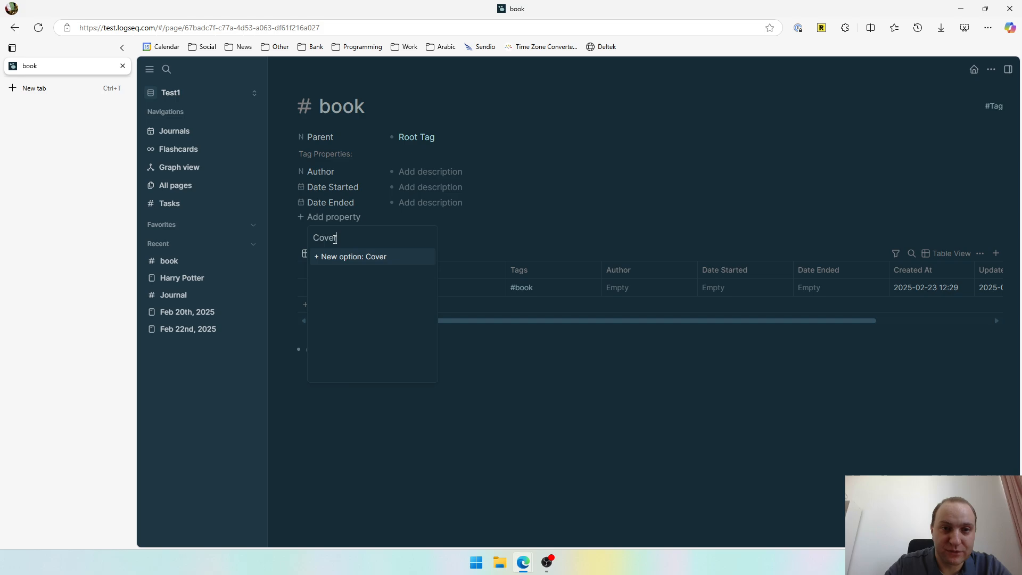
{"action": "left_click", "coordinate": [377, 259]}
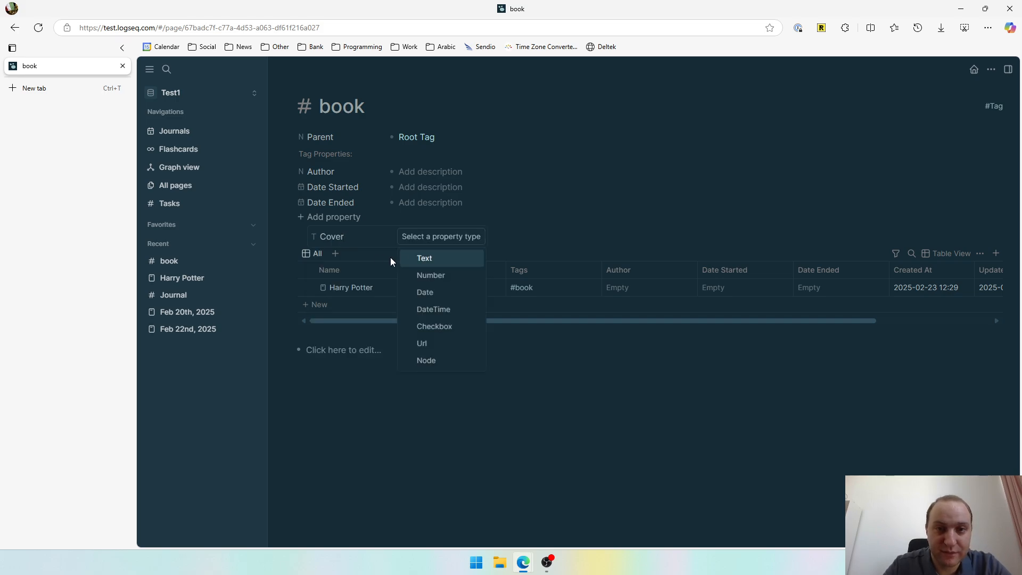
{"action": "left_click", "coordinate": [451, 258]}
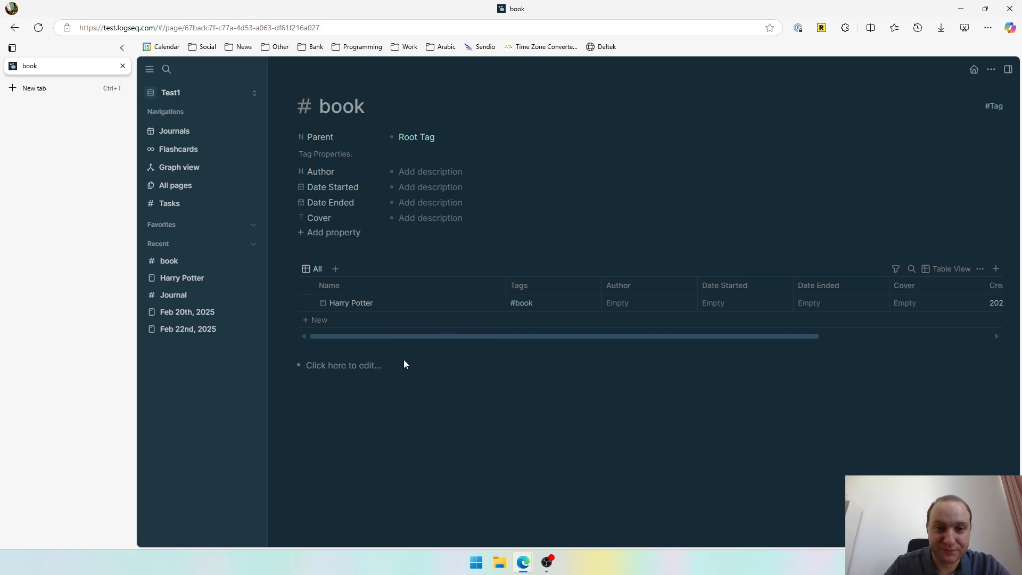
Go to the journals and open the Harry Potter page from its reference to check its book properties.
{"action": "left_click", "coordinate": [190, 138]}
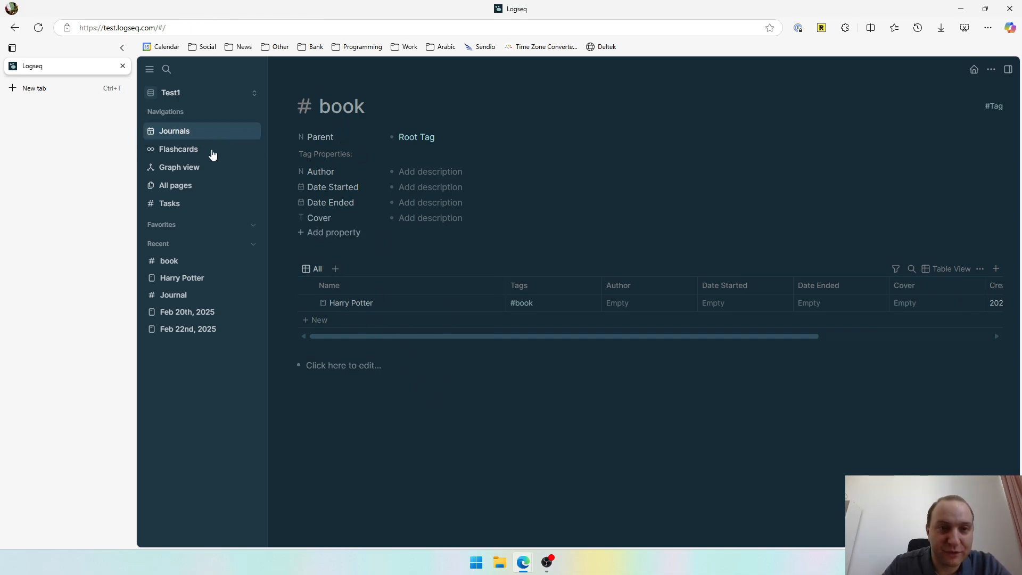
{"action": "left_click", "coordinate": [390, 236]}
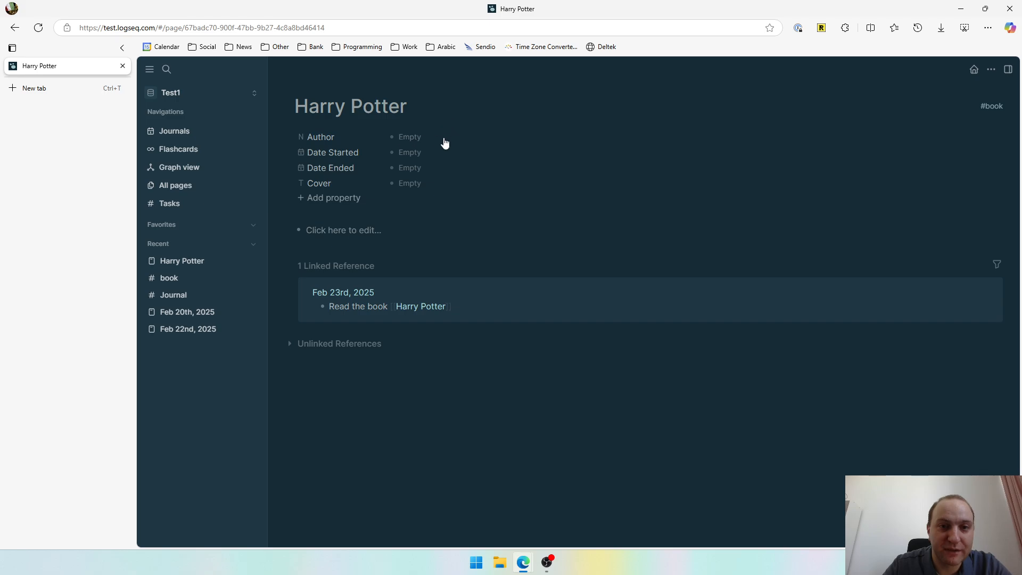
Add a block reading "JK Rowling" below the Harry Potter note in the Feb 23rd, 2025 journal.
{"action": "left_click", "coordinate": [172, 132]}
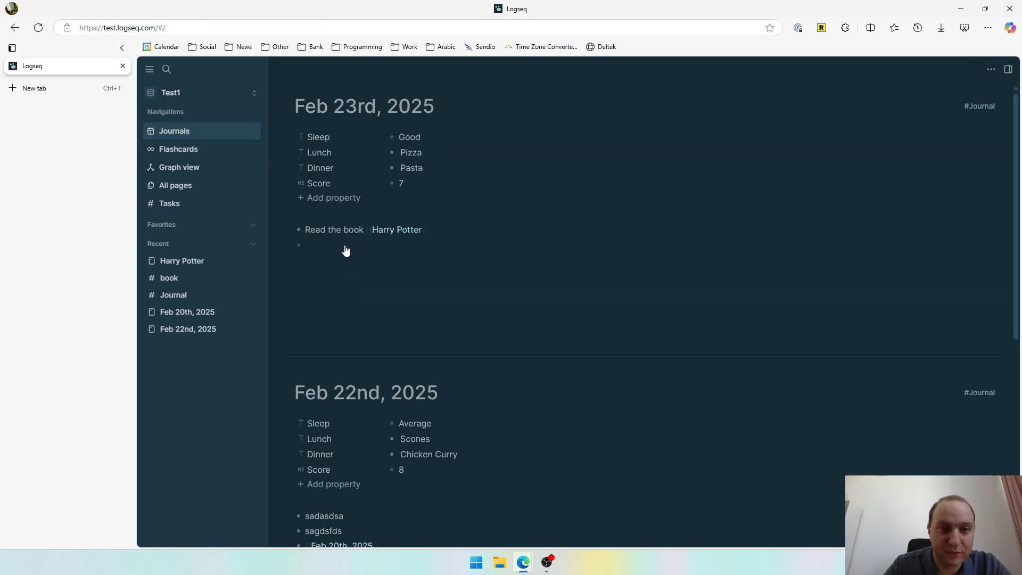
{"action": "left_click", "coordinate": [346, 246]}
{"action": "type", "text": "JK "}
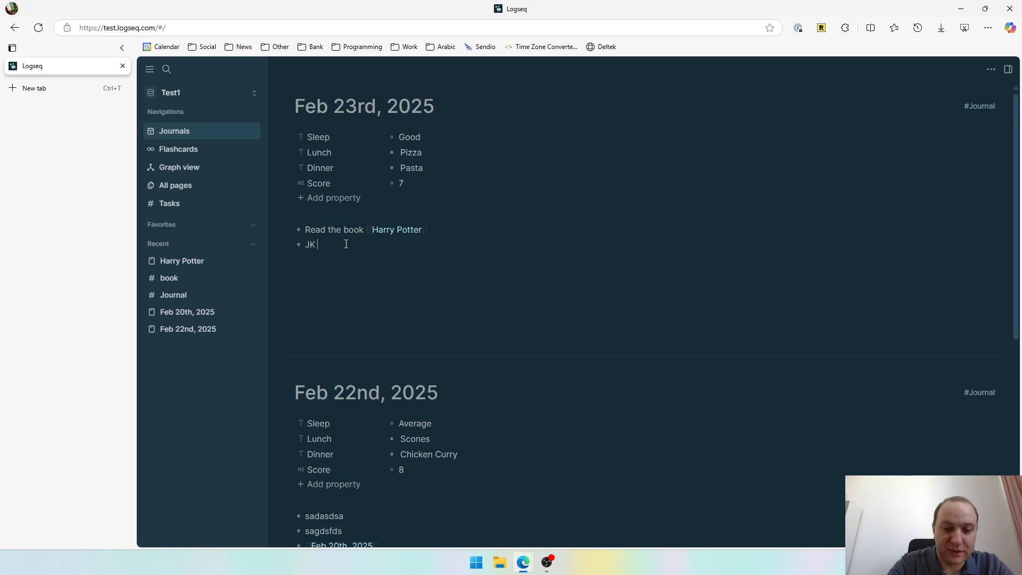
{"action": "type", "text": "Rowling"}
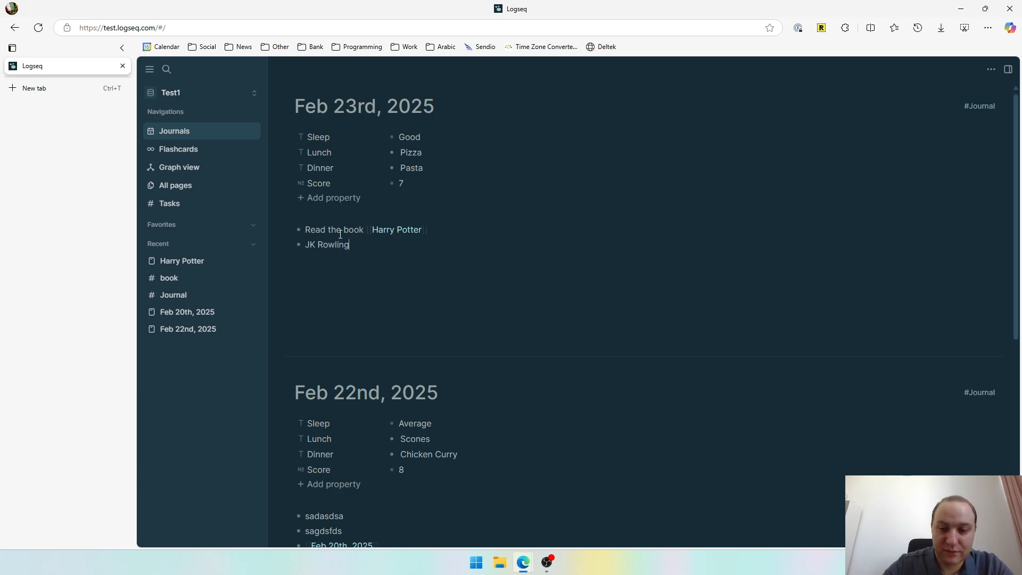
{"action": "key", "text": "ctrl+a"}
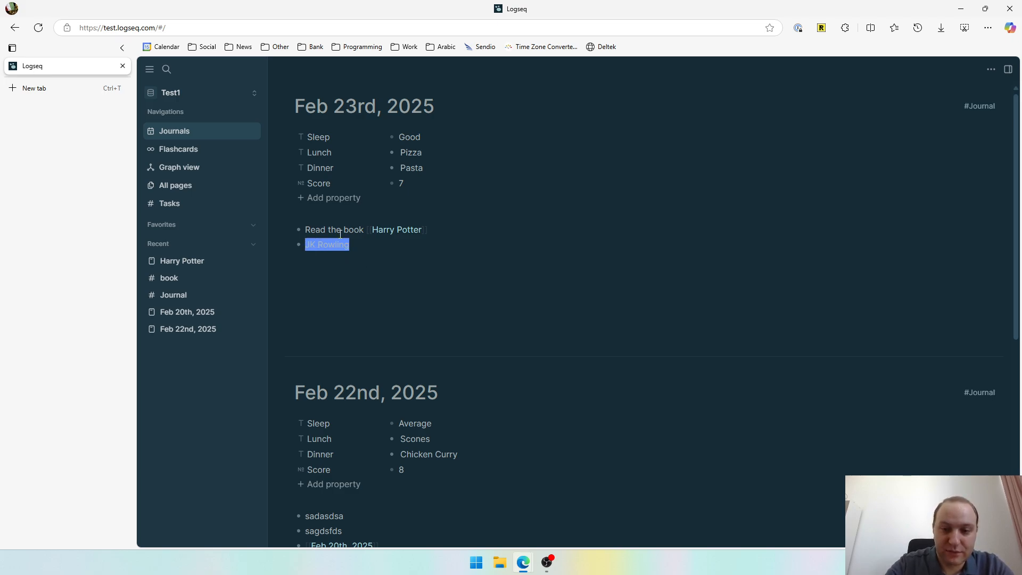
{"action": "key", "text": "Right"}
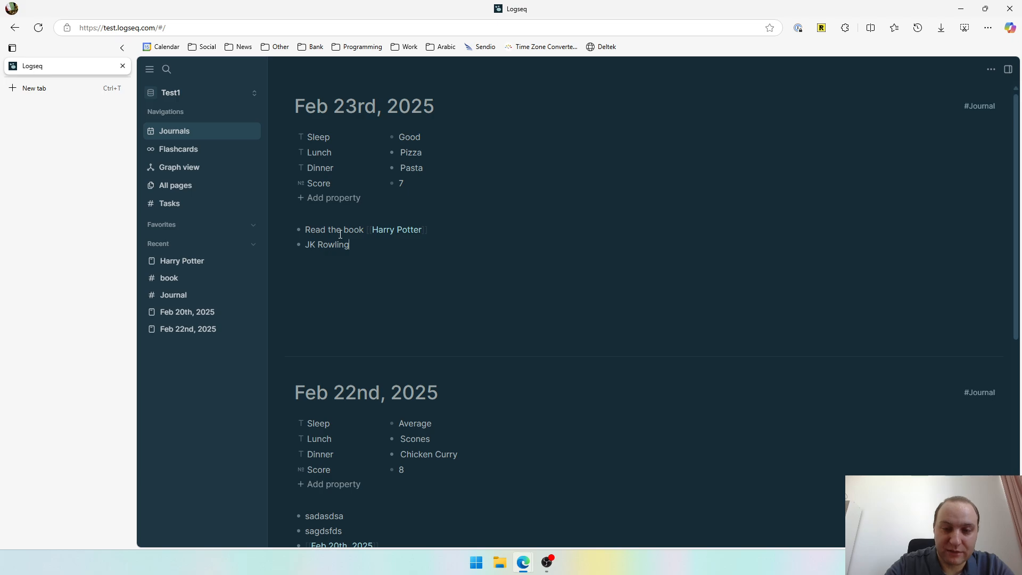
{"action": "key", "text": "ctrl+shift+Left"}
{"action": "key", "text": "ctrl+shift+Left"}
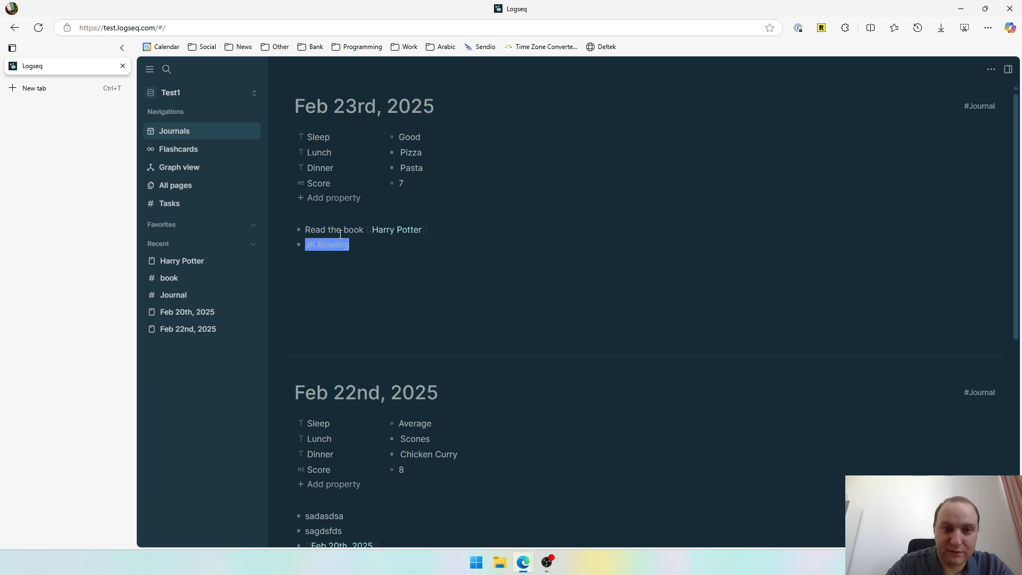
Open the JK Rowling block on its own page, tag it as Person, and open the Person tag page.
{"action": "left_click", "coordinate": [299, 245]}
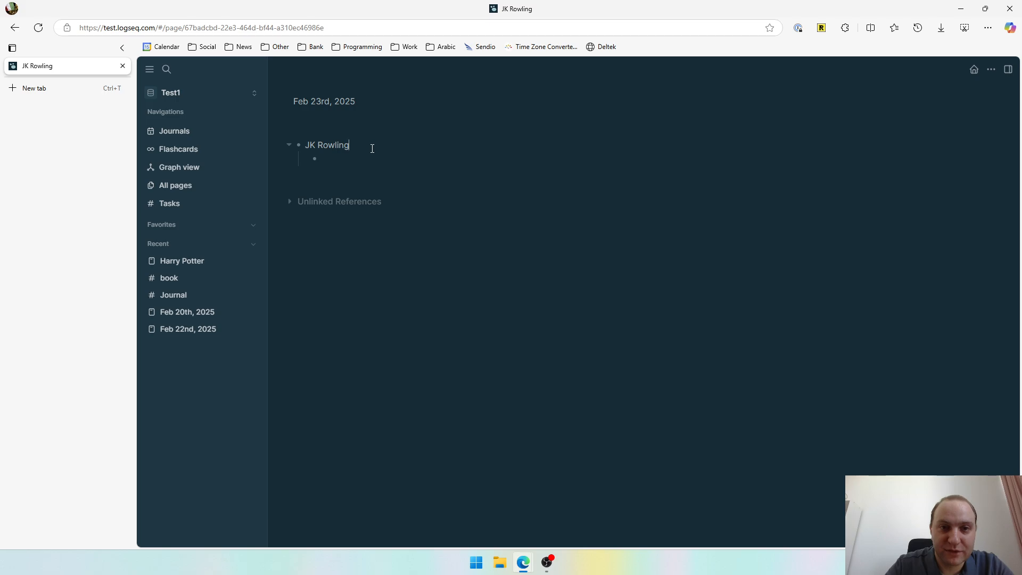
{"action": "type", "text": "#person"}
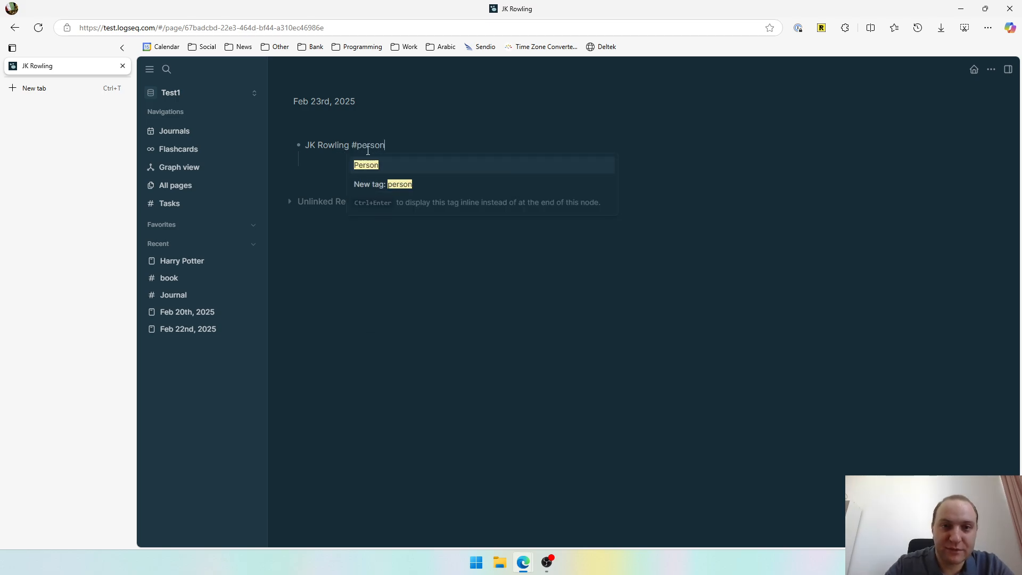
{"action": "left_click", "coordinate": [407, 164]}
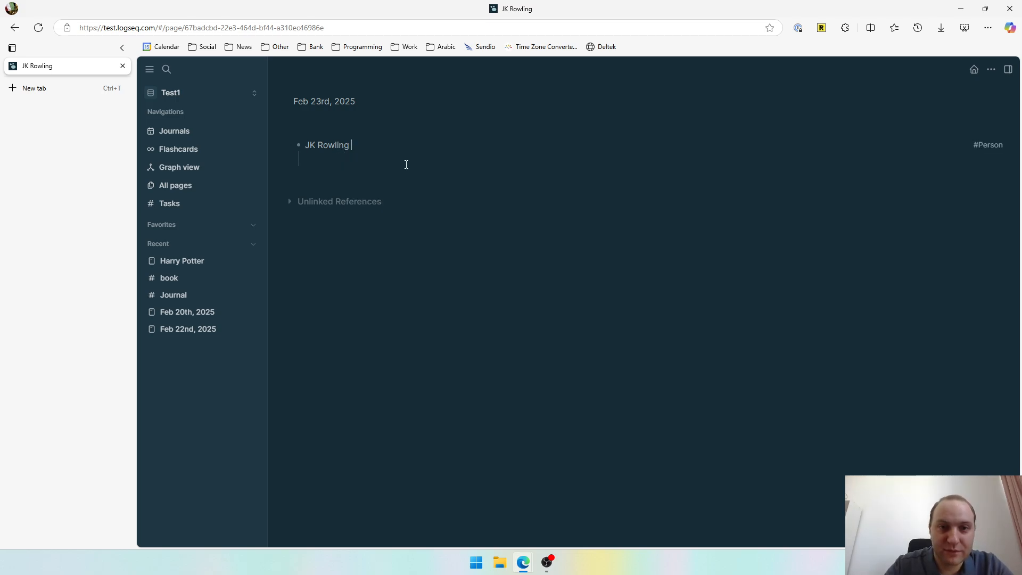
{"action": "left_click", "coordinate": [992, 149]}
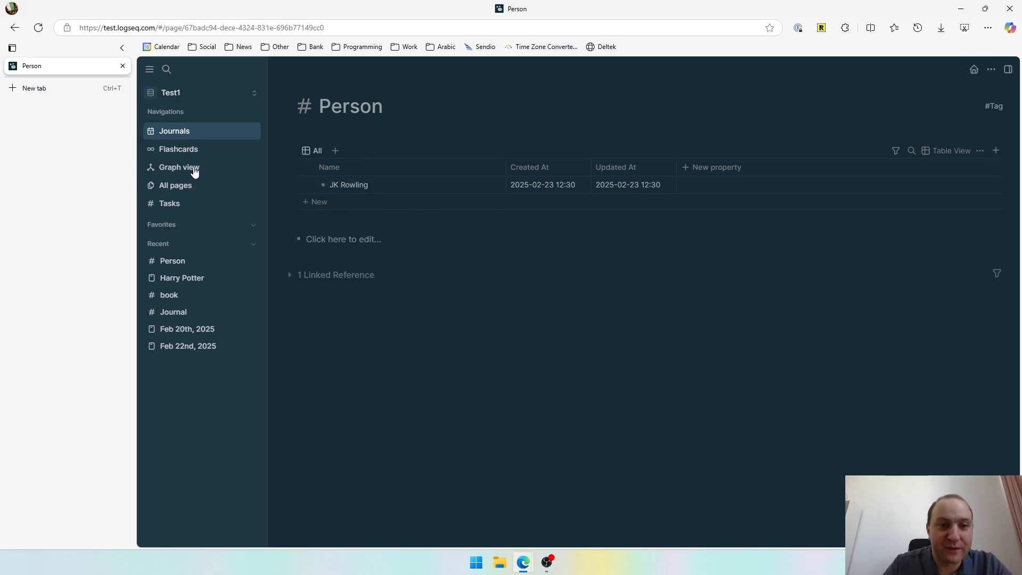
Return to the Harry Potter page and set its Author property to JK Rowling.
{"action": "left_click", "coordinate": [193, 279]}
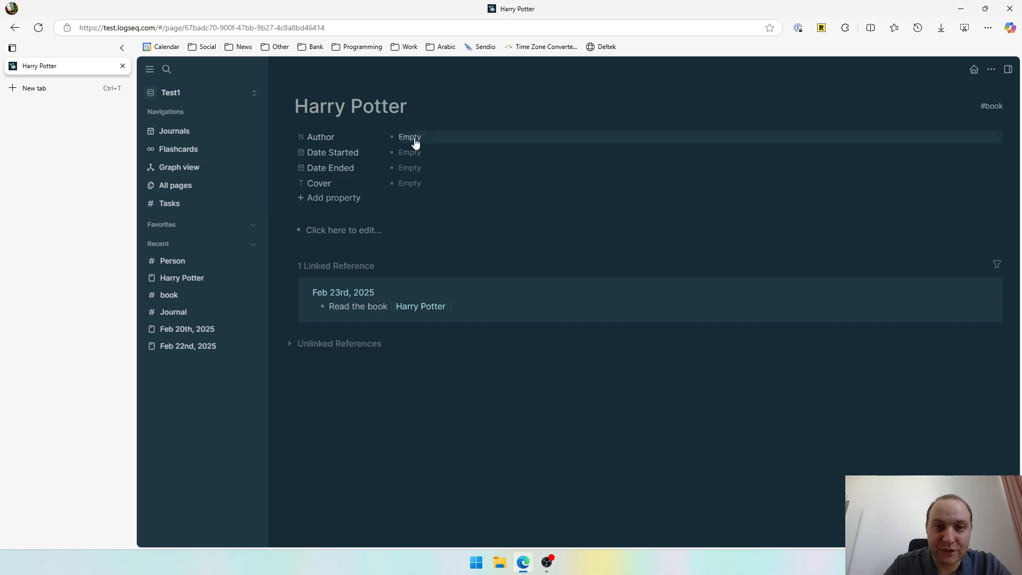
{"action": "left_click", "coordinate": [412, 137]}
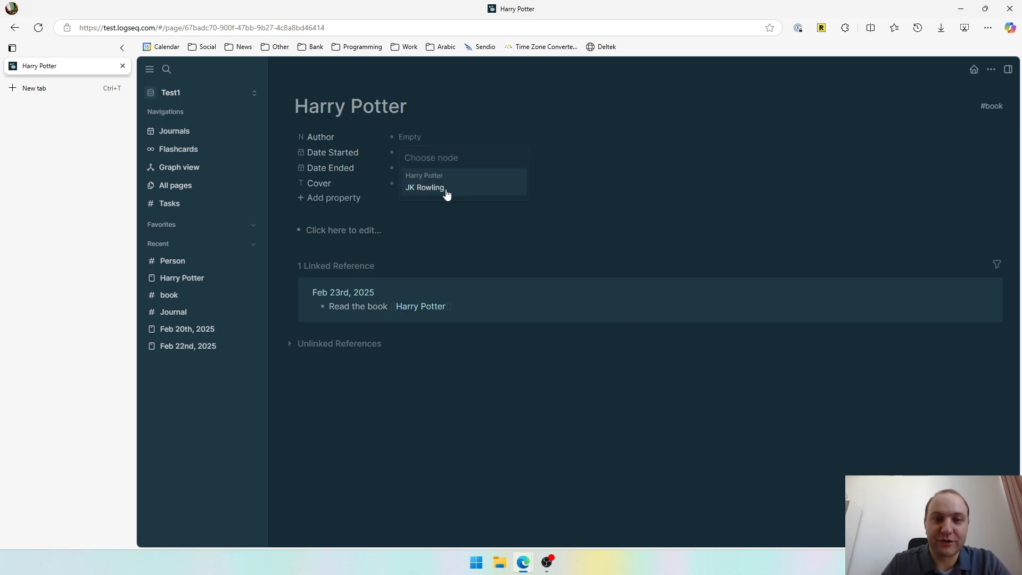
{"action": "left_click", "coordinate": [446, 188]}
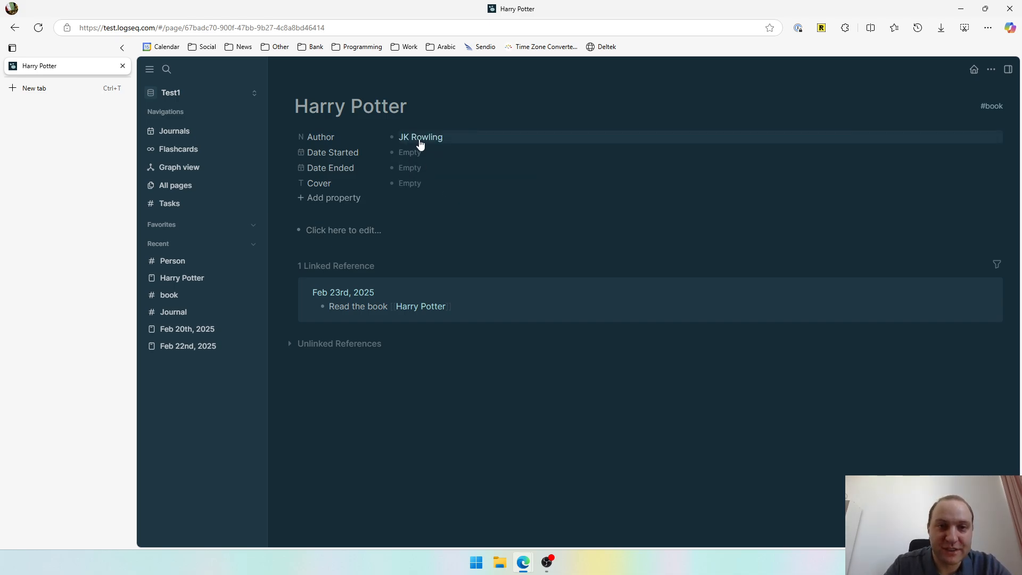
Set Harry Potter's Date Started to February 22, 2025 and its Date Ended to February 23, 2025.
{"action": "left_click", "coordinate": [411, 153]}
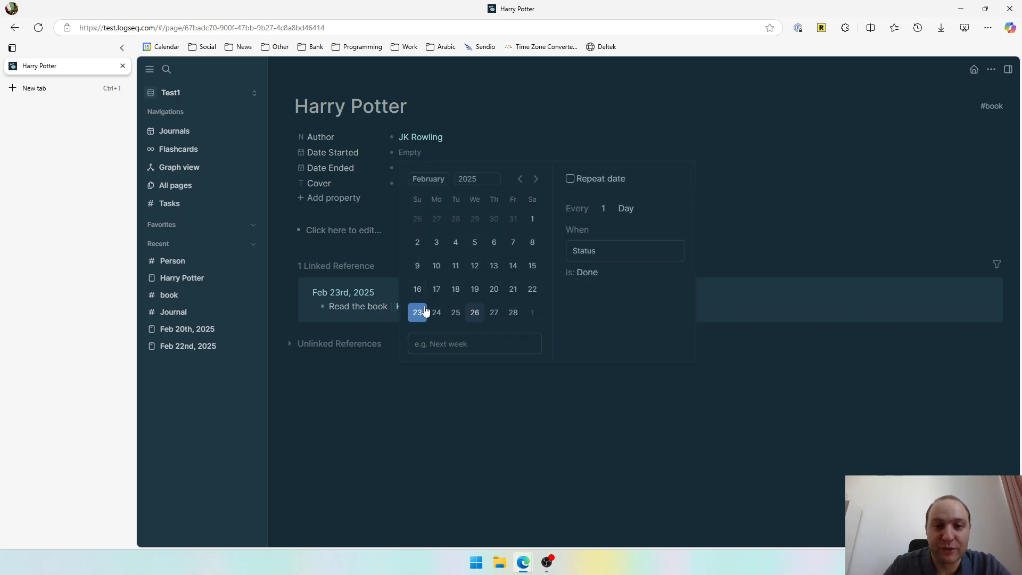
{"action": "left_click", "coordinate": [532, 289]}
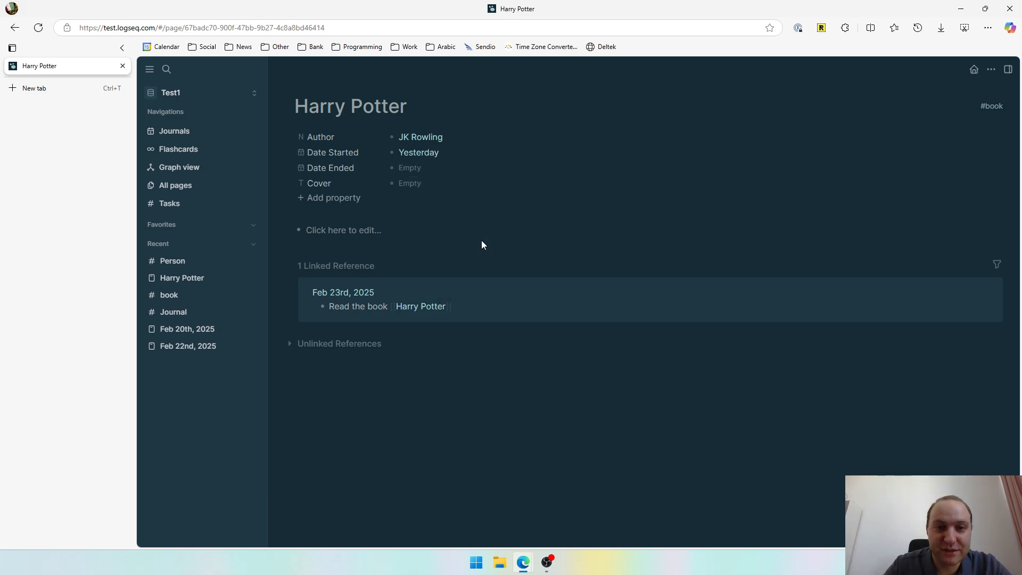
{"action": "left_click", "coordinate": [418, 169]}
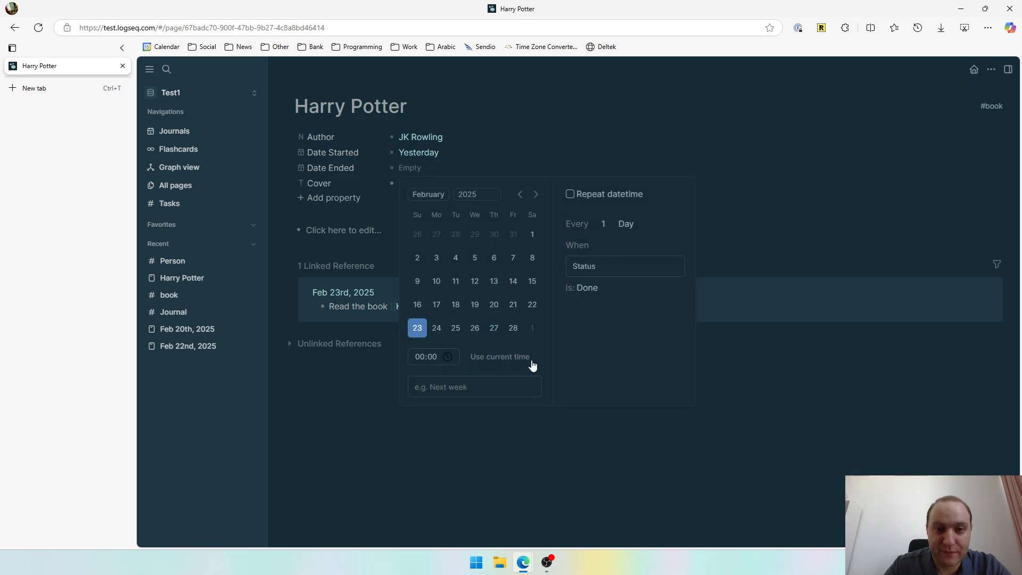
{"action": "left_click", "coordinate": [421, 328]}
{"action": "left_click", "coordinate": [458, 266]}
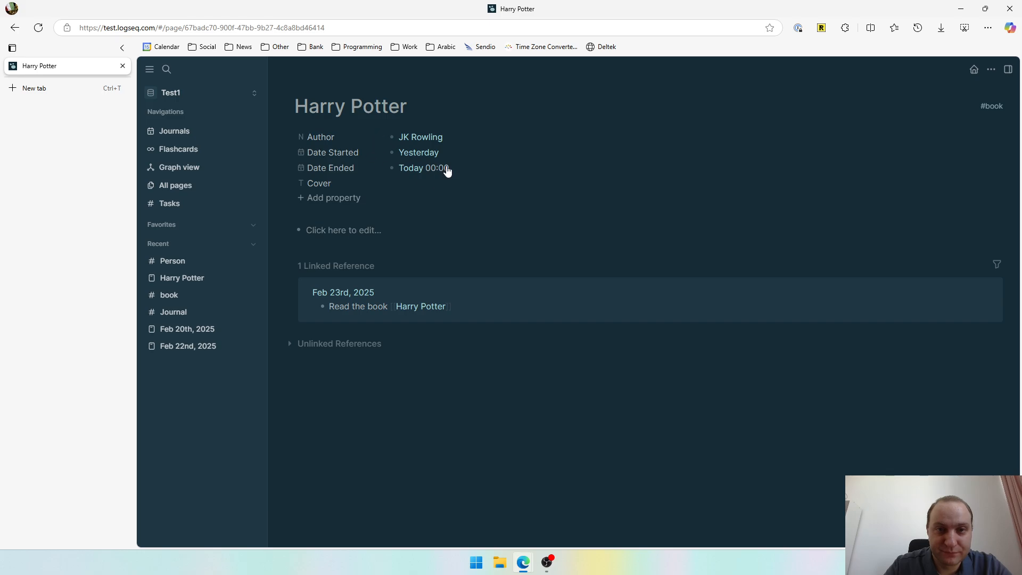
Examine the time choices for Harry Potter's Date Ended, and open the linked journal page from that date.
{"action": "left_click", "coordinate": [429, 169]}
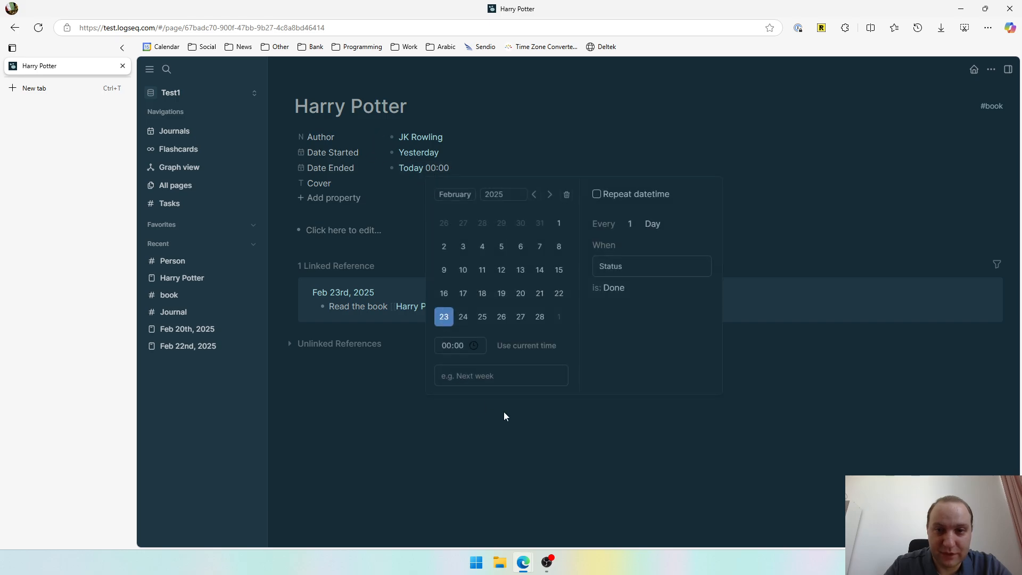
{"action": "left_click", "coordinate": [464, 319]}
{"action": "left_click", "coordinate": [475, 345]}
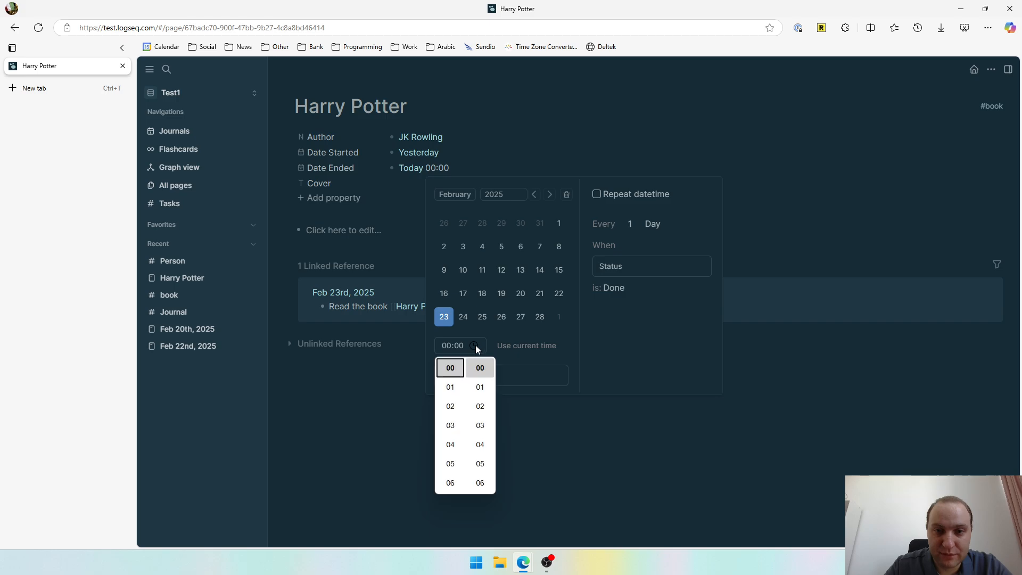
{"action": "left_click", "coordinate": [620, 421]}
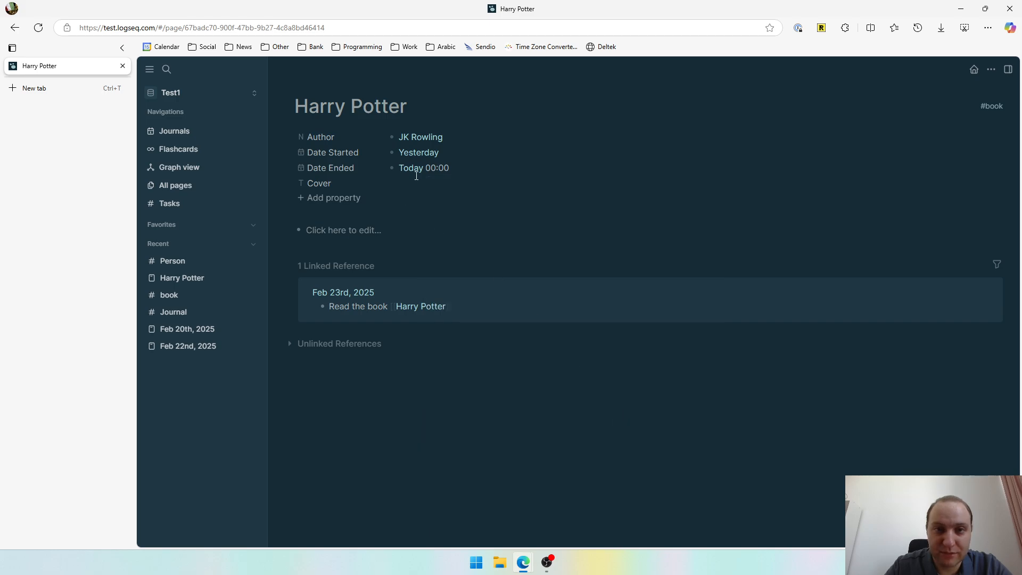
{"action": "left_click", "coordinate": [421, 168]}
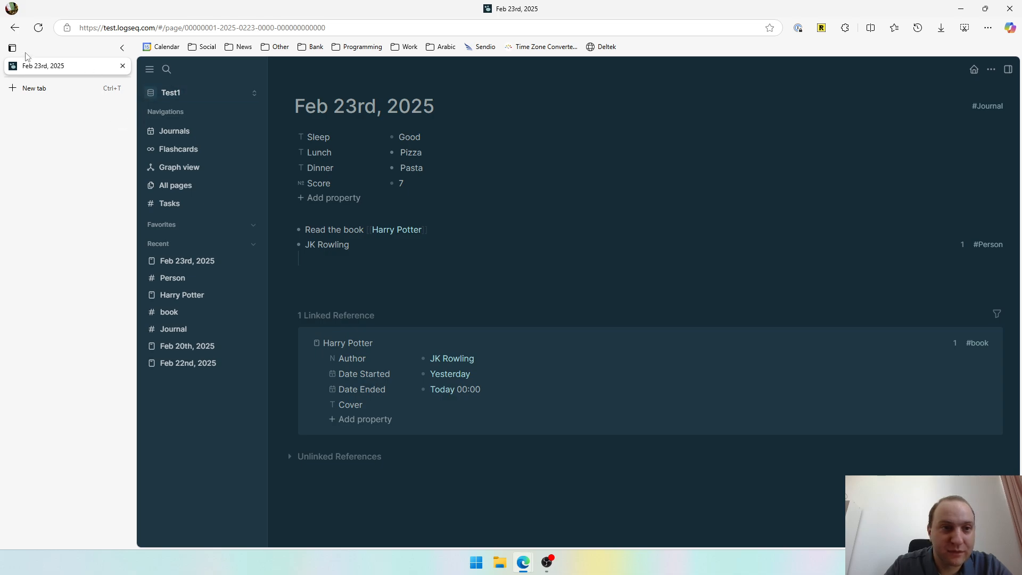
Return to the Harry Potter page, clear its Date Ended value and pick February 23, 2025 again.
{"action": "left_click", "coordinate": [14, 27]}
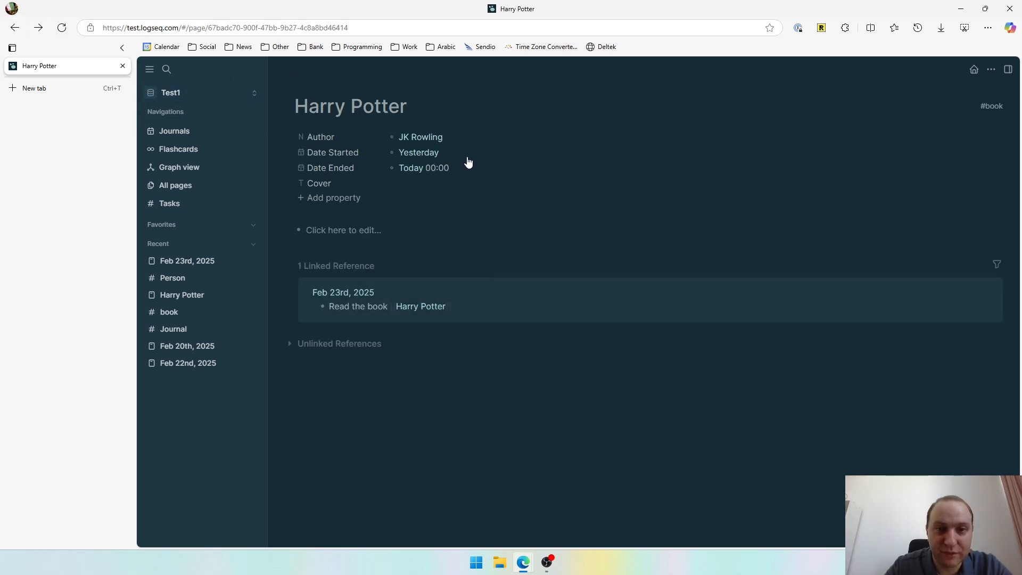
{"action": "left_click", "coordinate": [469, 157]}
{"action": "key", "text": "Escape"}
{"action": "left_click", "coordinate": [489, 168]}
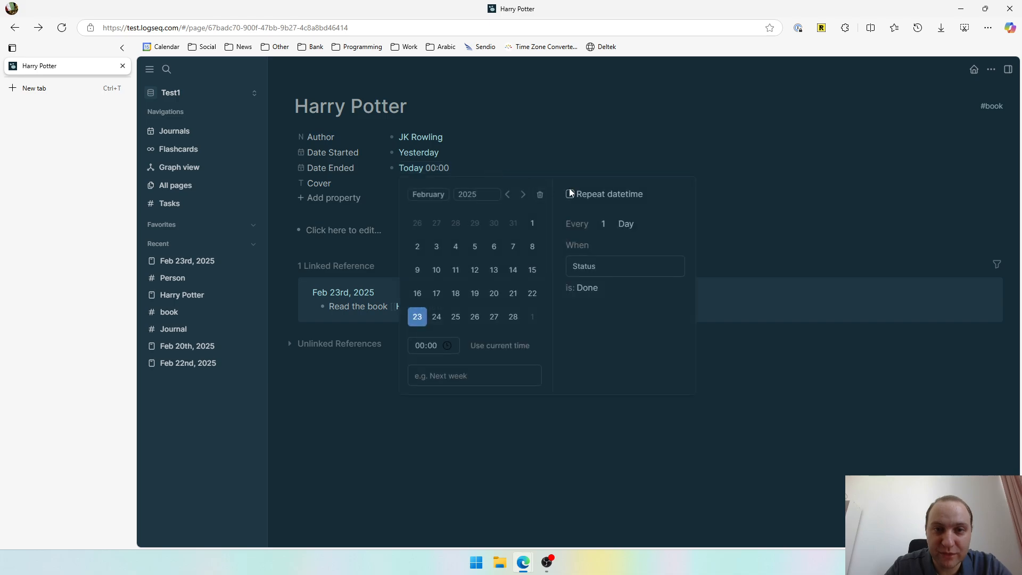
{"action": "left_click", "coordinate": [539, 198]}
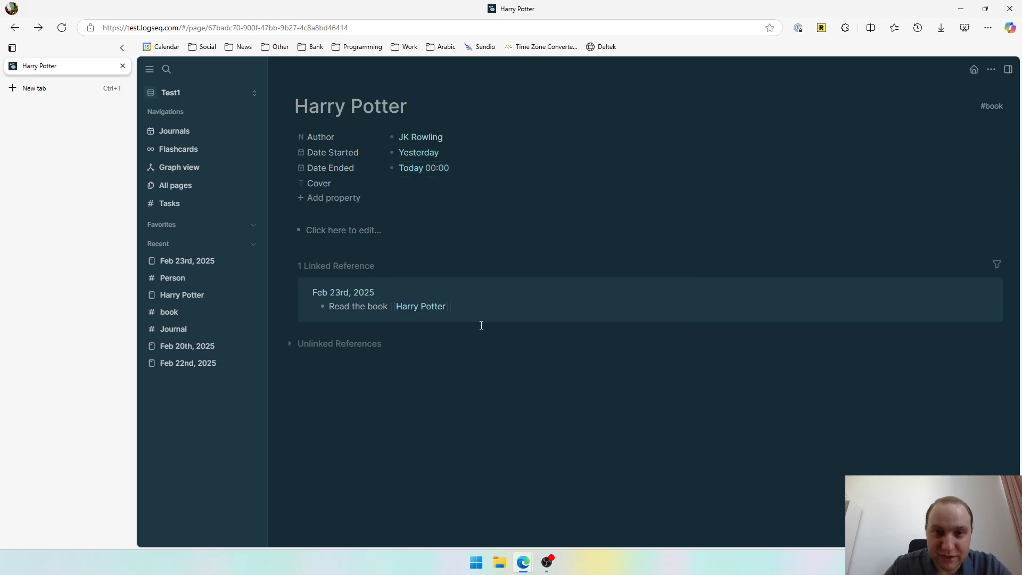
{"action": "left_click", "coordinate": [453, 174]}
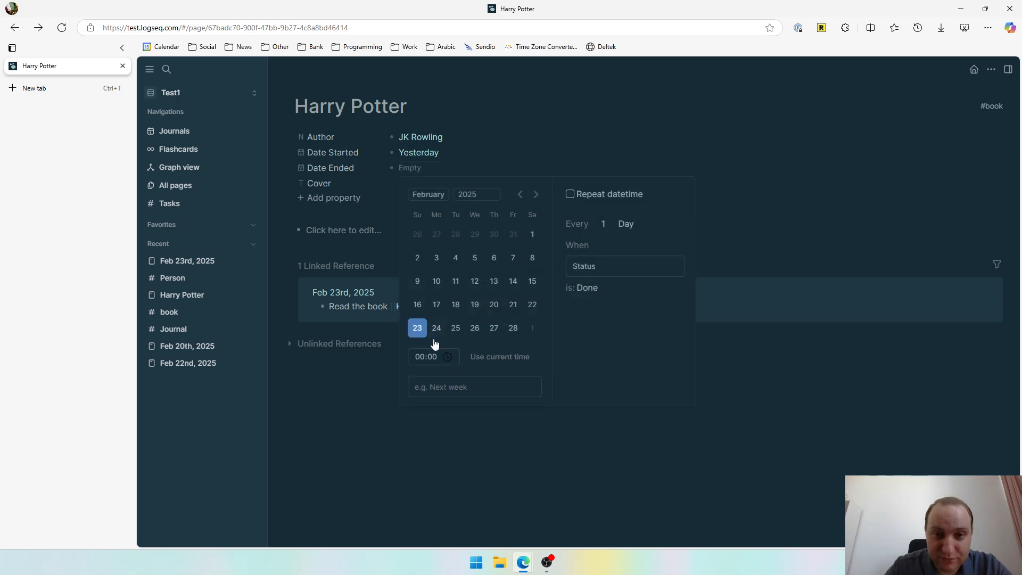
{"action": "left_click", "coordinate": [419, 333]}
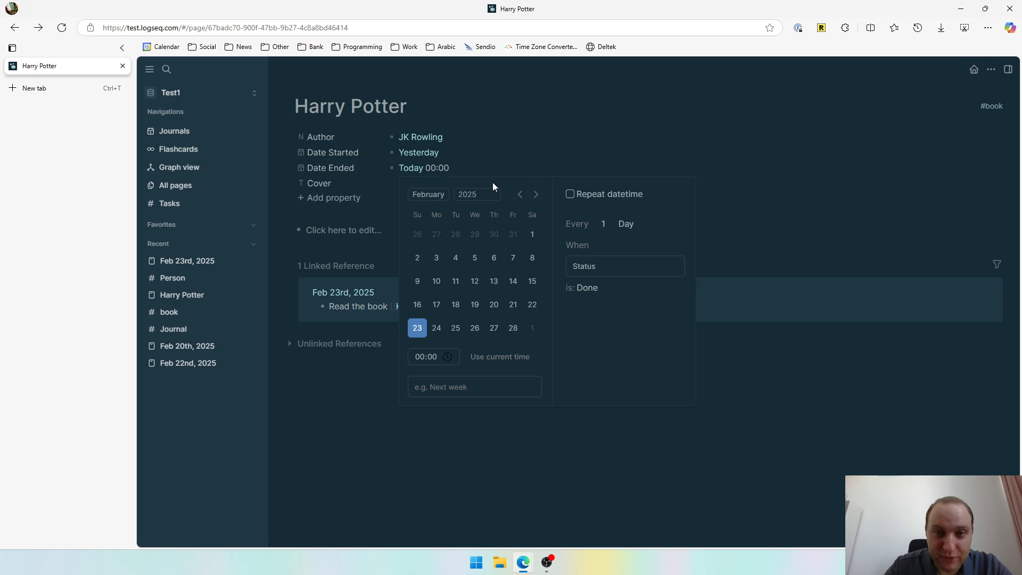
Clear Date Ended on the Harry Potter page and set it to February 25, 2025.
{"action": "left_click", "coordinate": [459, 170]}
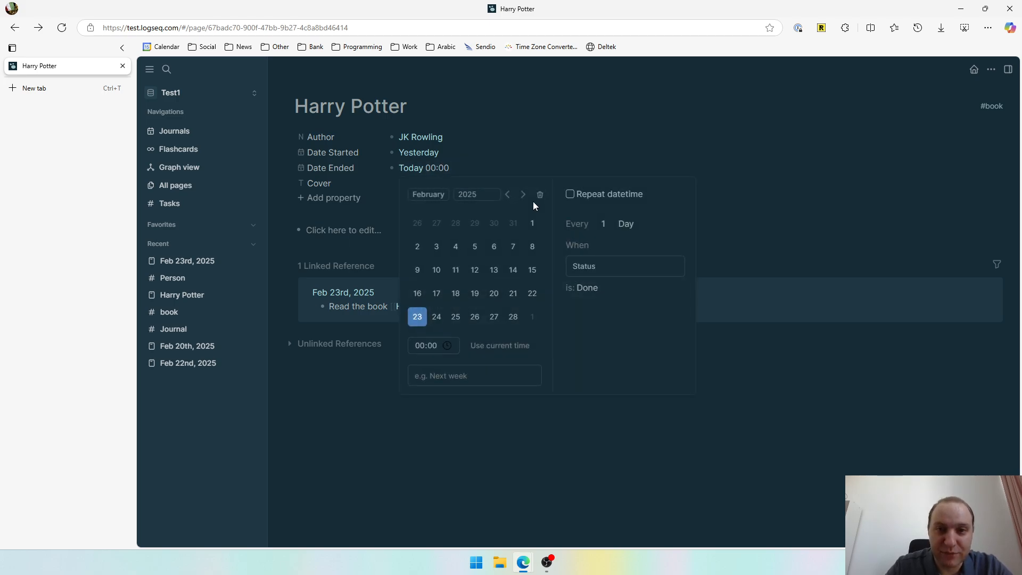
{"action": "left_click", "coordinate": [538, 199]}
{"action": "left_click", "coordinate": [461, 169]}
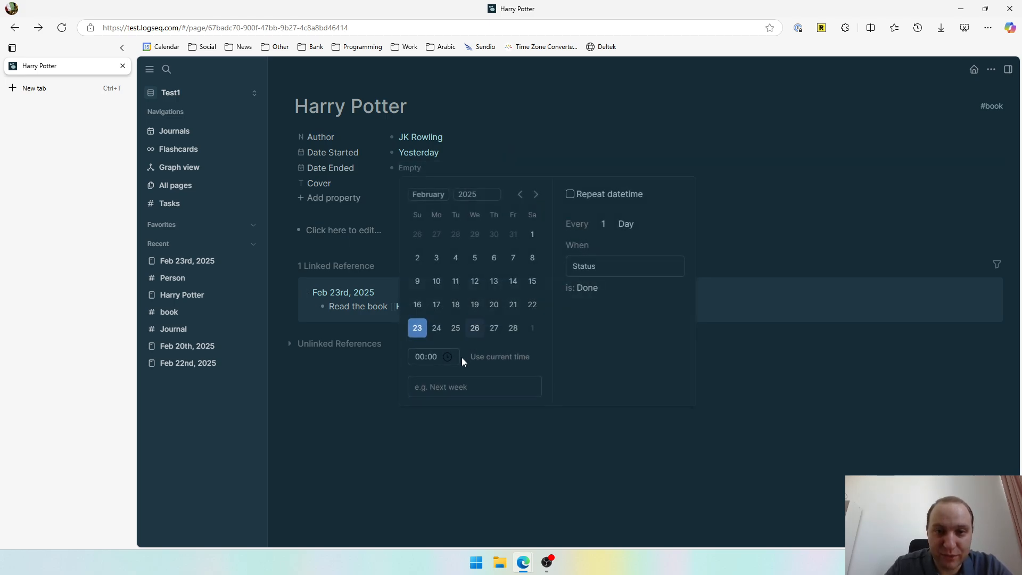
{"action": "left_click", "coordinate": [453, 332]}
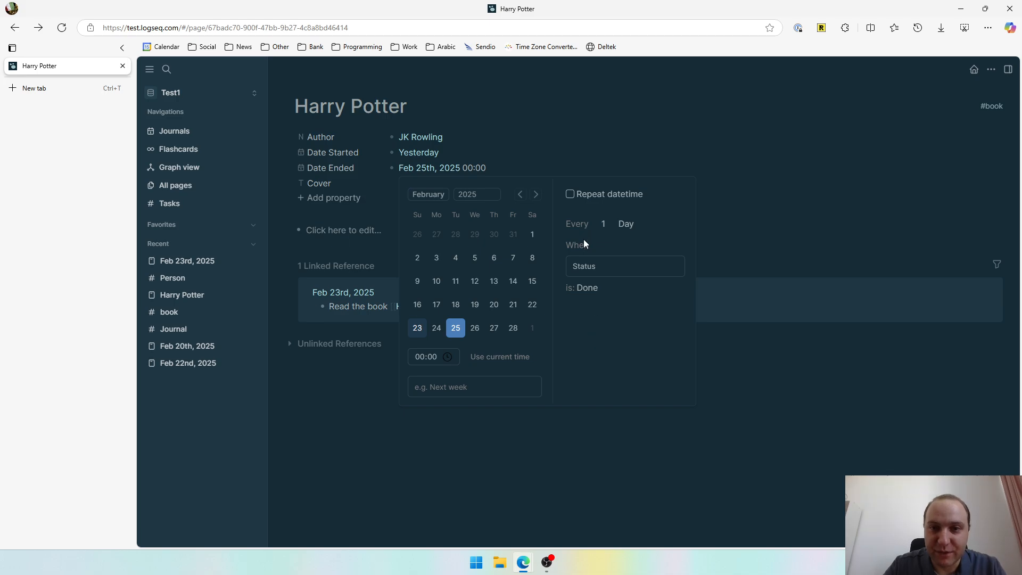
{"action": "left_click", "coordinate": [565, 439]}
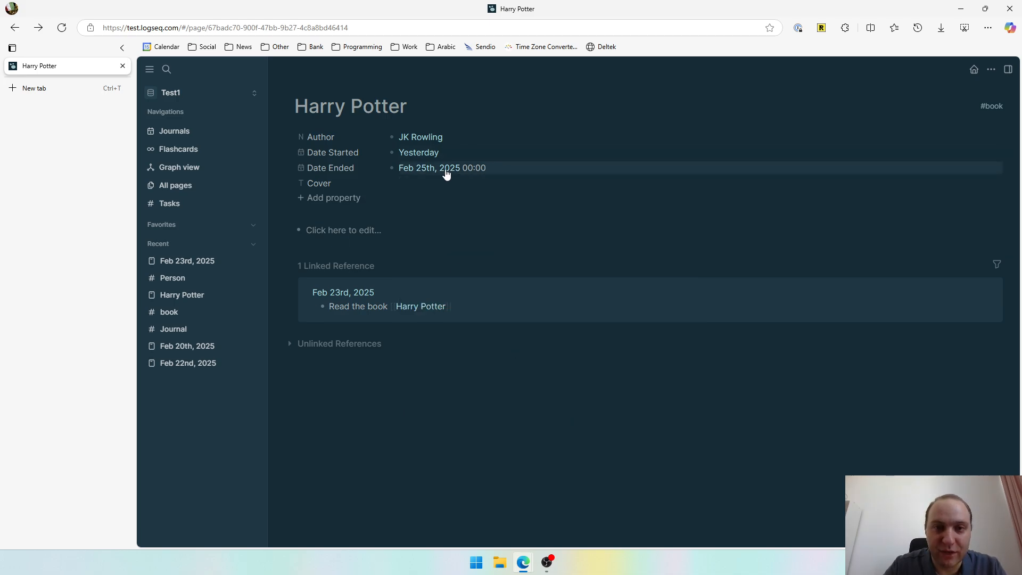
Open a new tab in a separate browser window and move that window away from the Harry Potter page.
{"action": "left_click", "coordinate": [400, 183]}
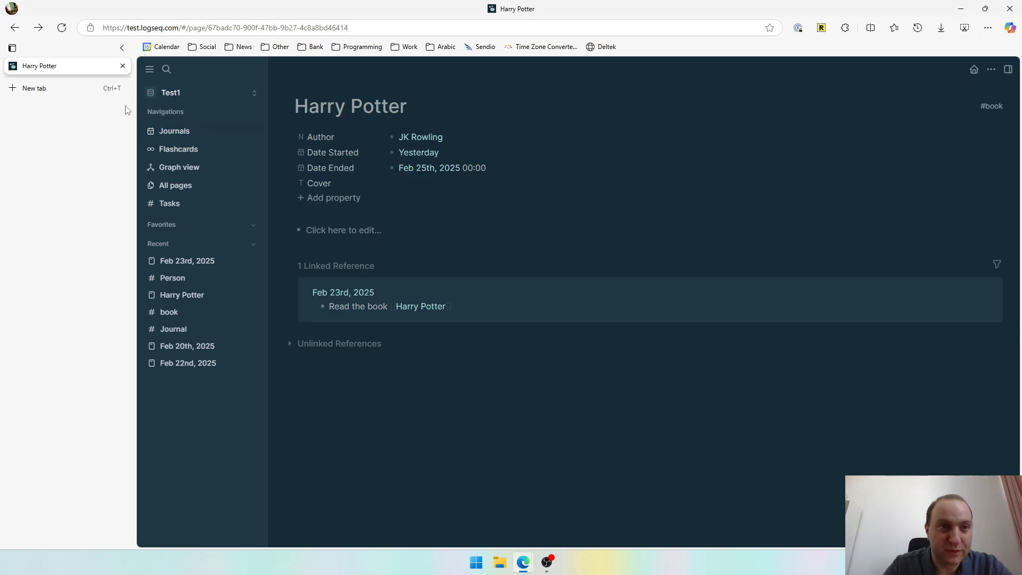
{"action": "left_click", "coordinate": [92, 96]}
{"action": "left_click_drag", "start_coordinate": [84, 91], "coordinate": [20, 34]}
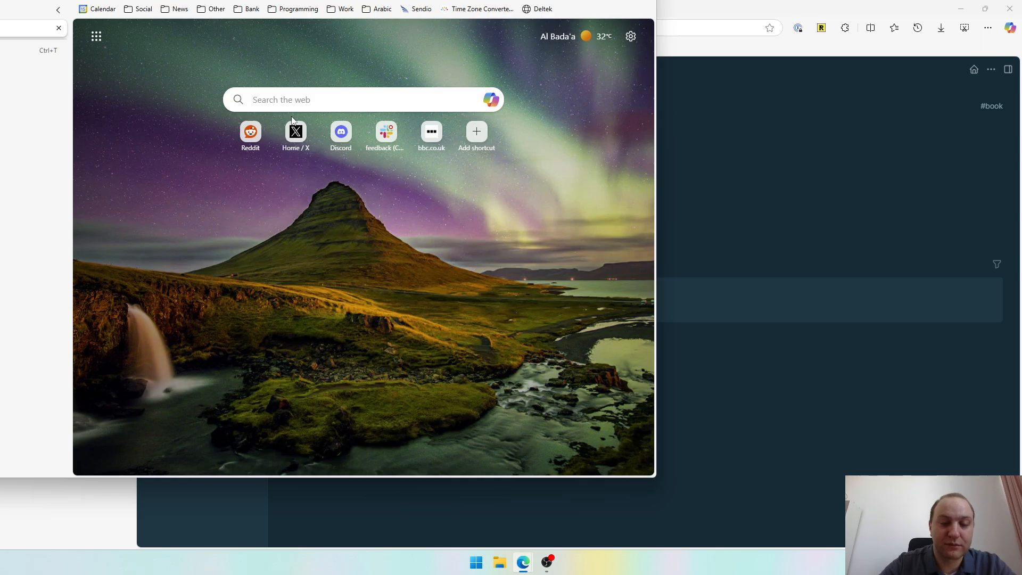
{"action": "key", "text": "super+Left"}
{"action": "key", "text": "super+Up"}
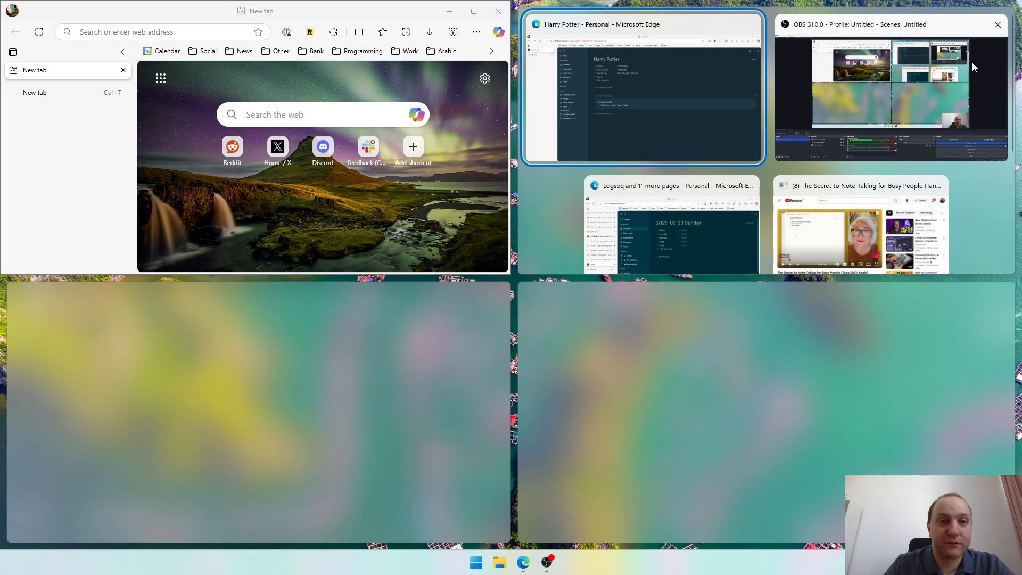
{"action": "left_click_drag", "start_coordinate": [215, 13], "coordinate": [511, 0]}
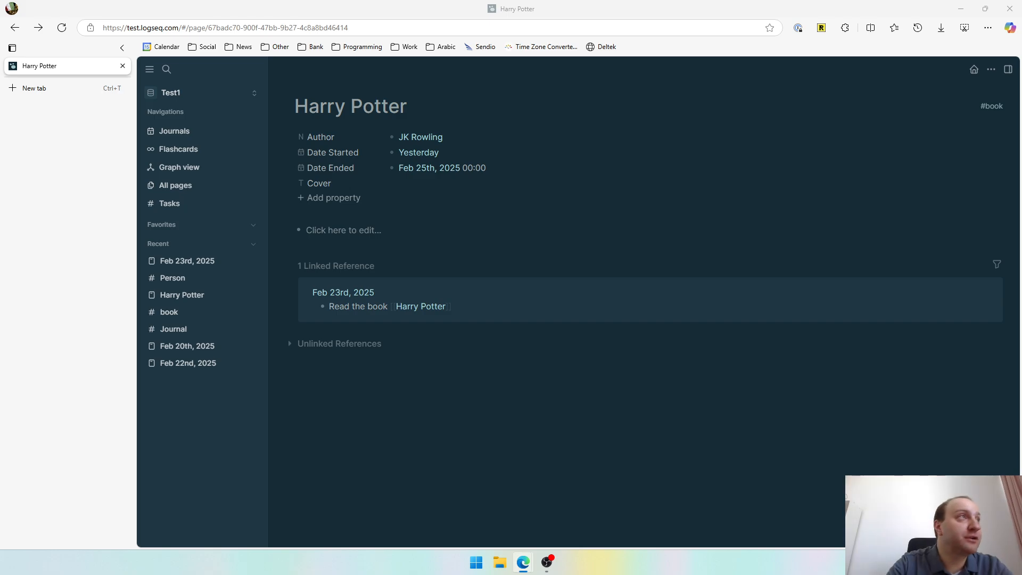
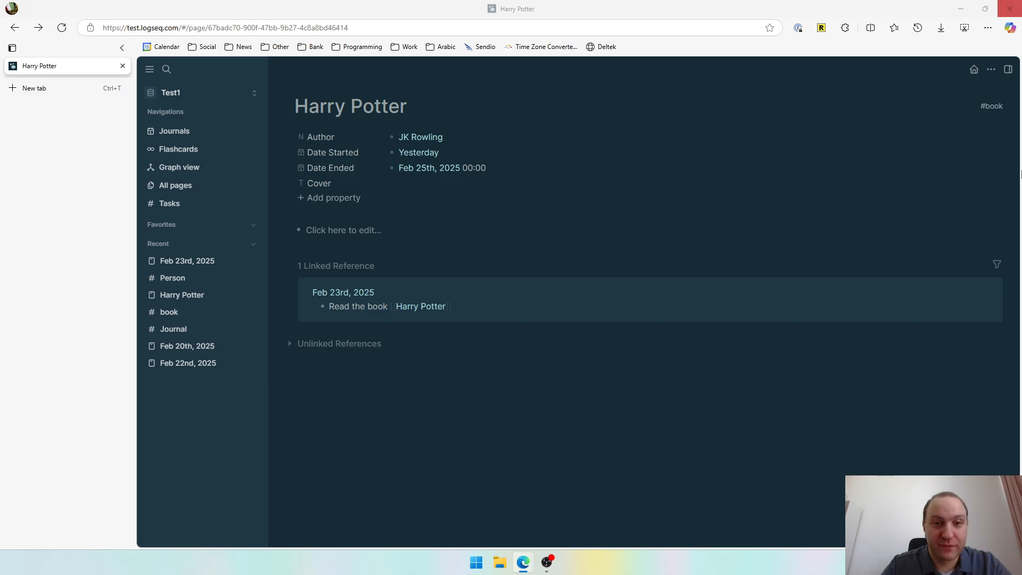
Paste the copied Goodreads image URL ending in 49397448.jpg as the Cover value and shrink the image to a width of about 146.
{"action": "left_click", "coordinate": [424, 184]}
{"action": "key", "text": "ctrl+v"}
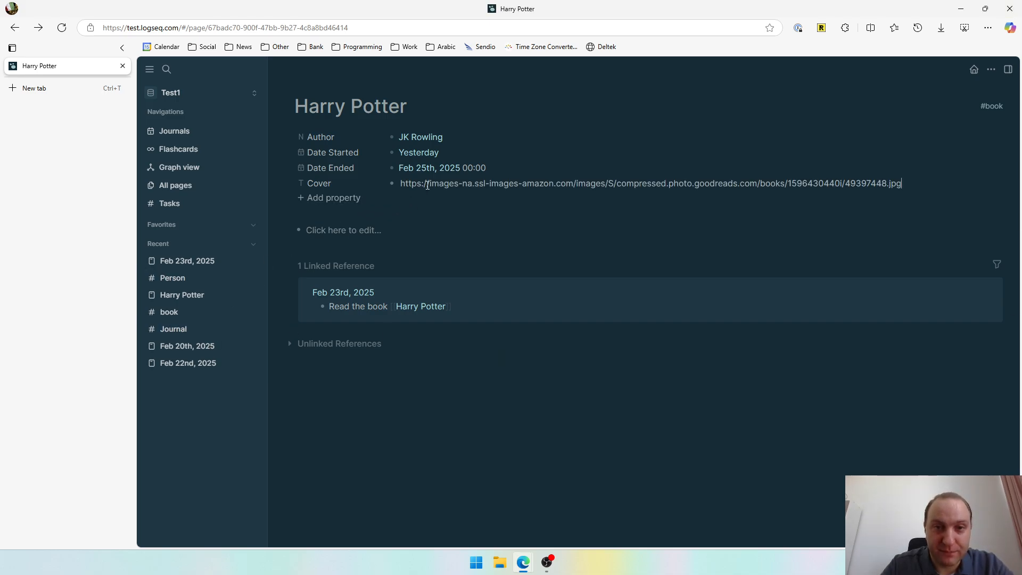
{"action": "left_click", "coordinate": [433, 223]}
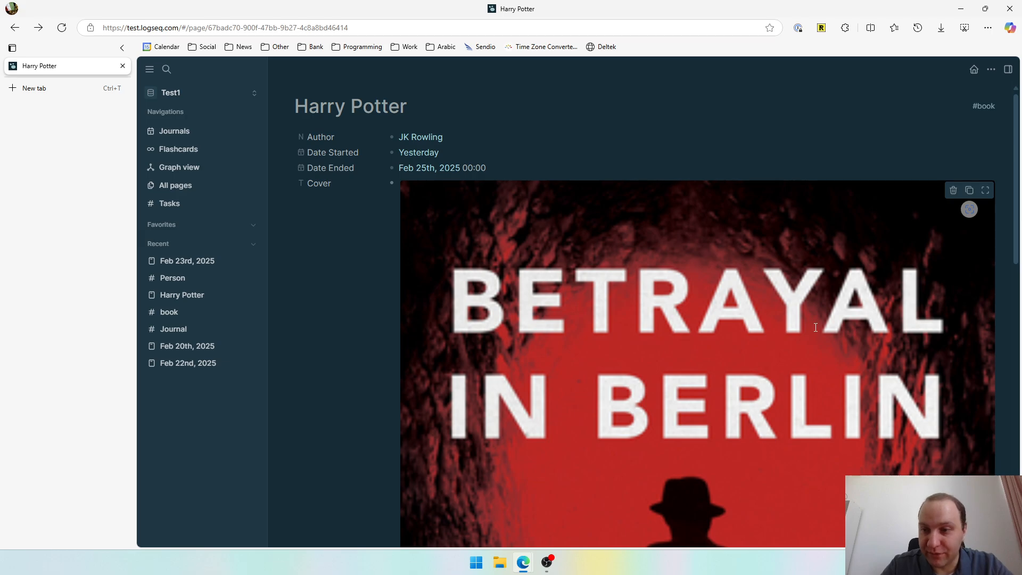
{"action": "scroll", "coordinate": [815, 327], "scroll_direction": "down", "scroll_amount": 2}
{"action": "left_click_drag", "start_coordinate": [991, 517], "coordinate": [474, 244]}
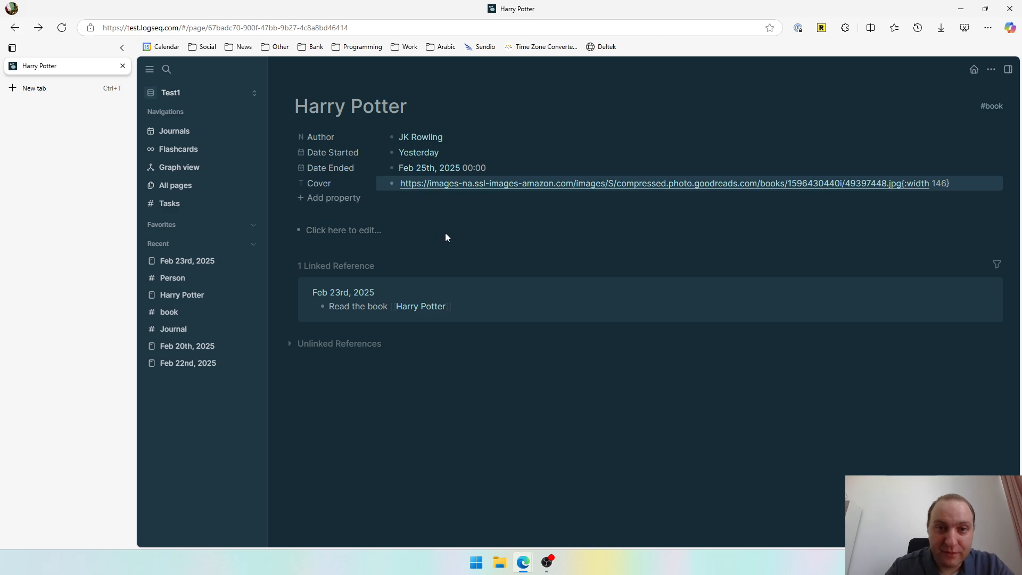
Rewrite the Cover value as a Markdown image by wrapping the URL in ![](…) ahead of {:width 146}.
{"action": "left_click", "coordinate": [959, 182]}
{"action": "type", "text": "!"}
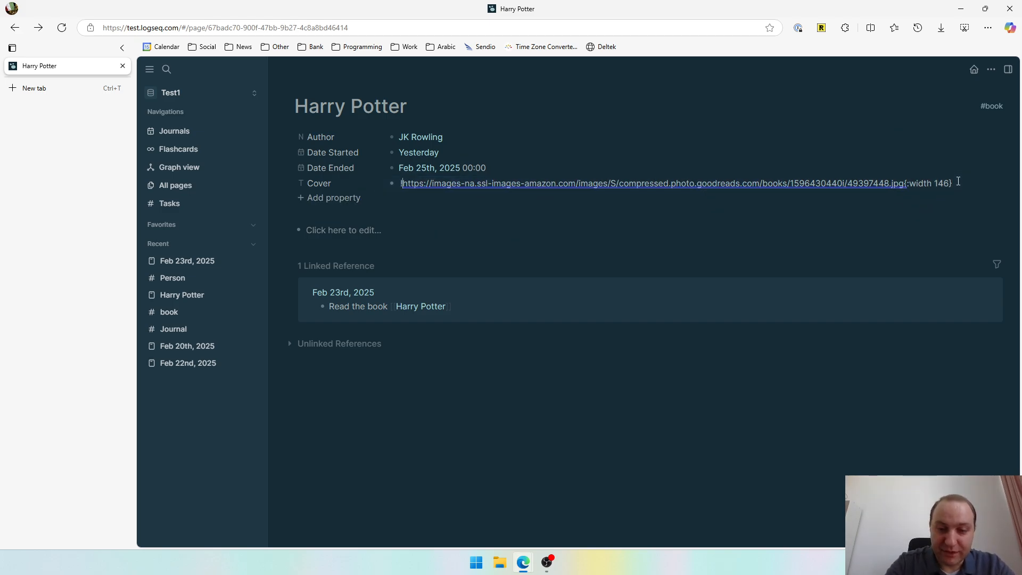
{"action": "type", "text": "[]("}
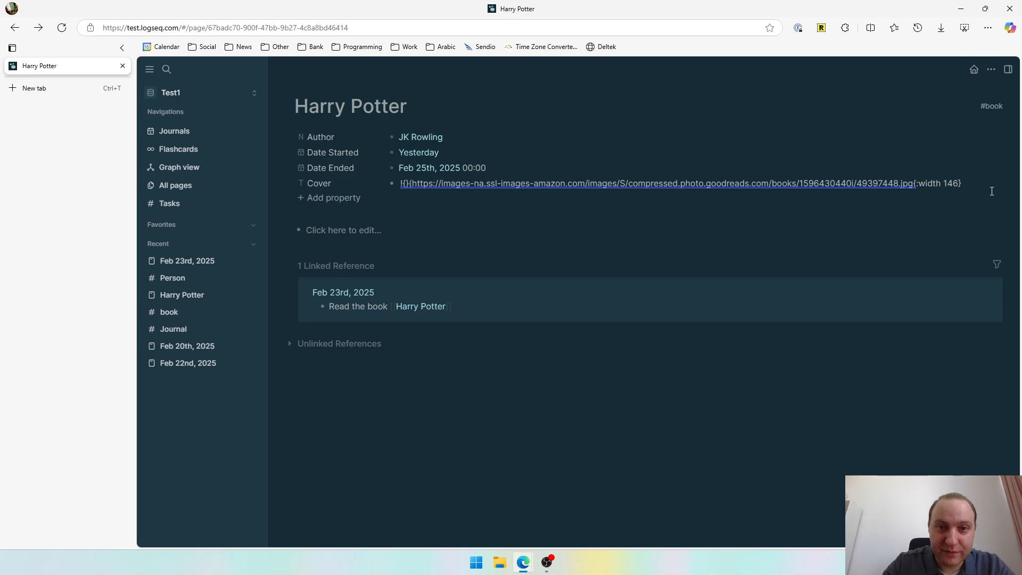
{"action": "left_click", "coordinate": [914, 183]}
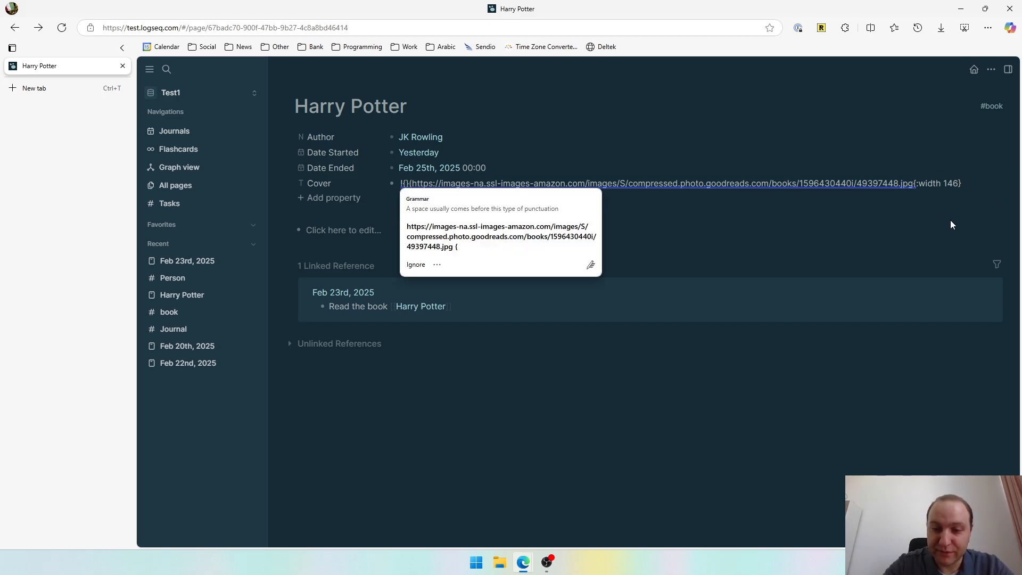
{"action": "type", "text": ")"}
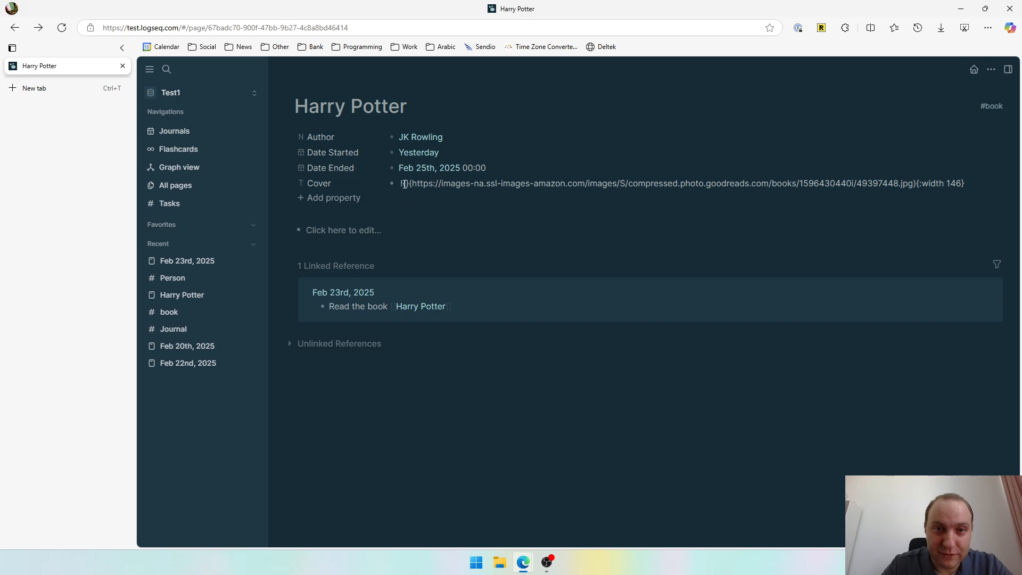
{"action": "left_click", "coordinate": [444, 206]}
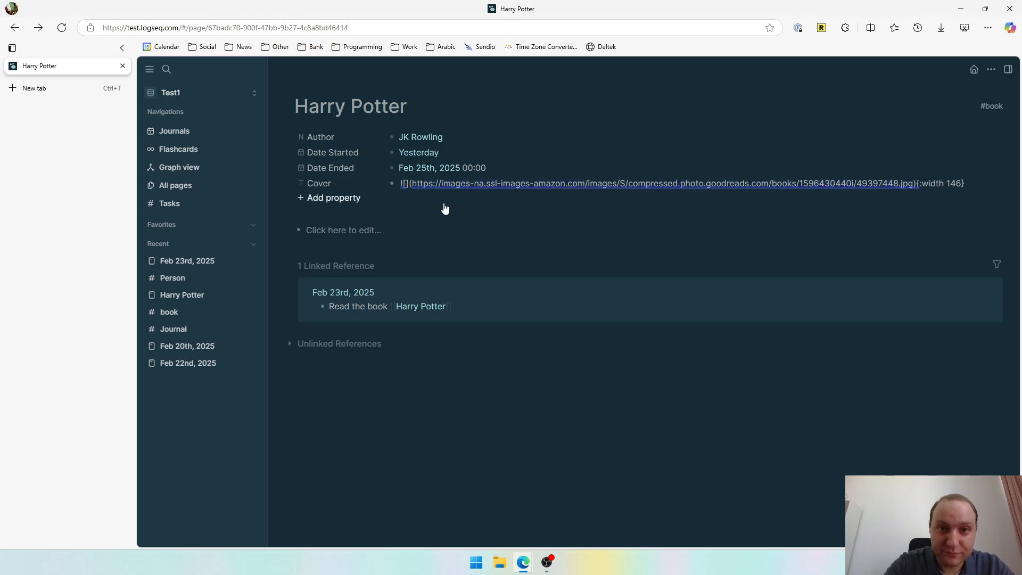
{"action": "type", "text": "("}
{"action": "key", "text": "Delete"}
{"action": "key", "text": "BackSpace"}
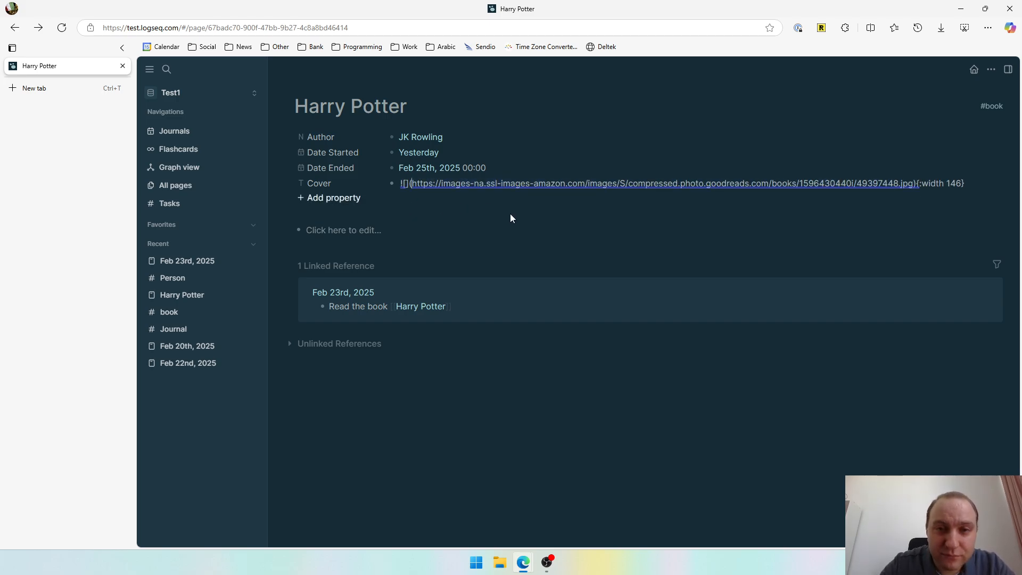
{"action": "left_click", "coordinate": [413, 208]}
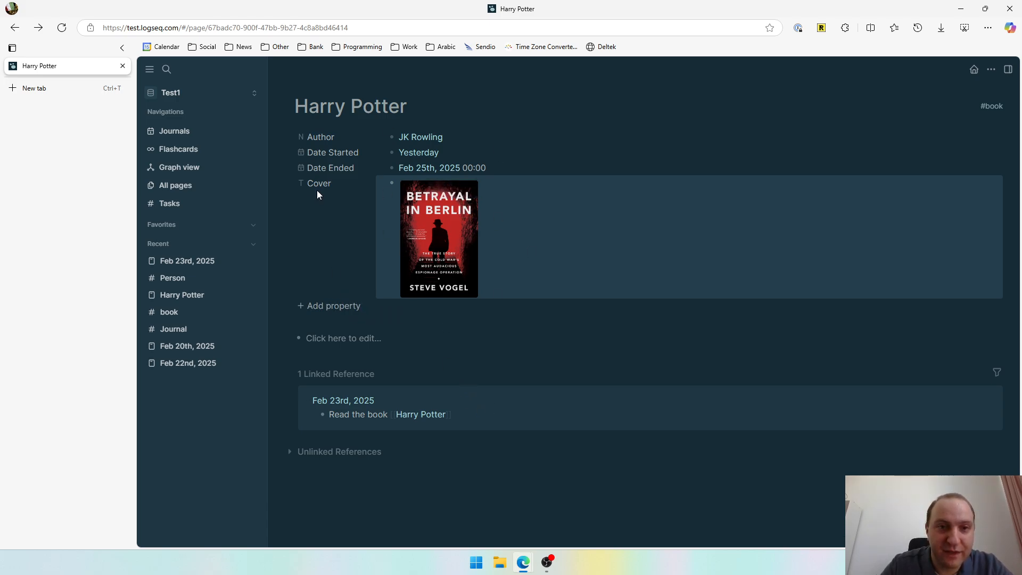
Open the book tag page and switch its table of pages to Gallery View.
{"action": "left_click", "coordinate": [994, 106]}
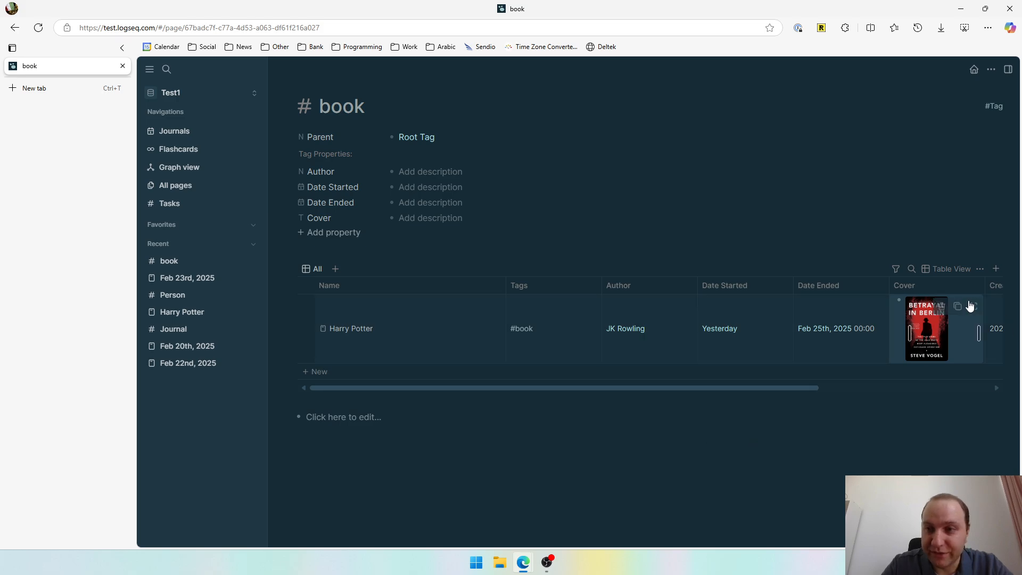
{"action": "left_click", "coordinate": [959, 269]}
{"action": "left_click", "coordinate": [937, 345]}
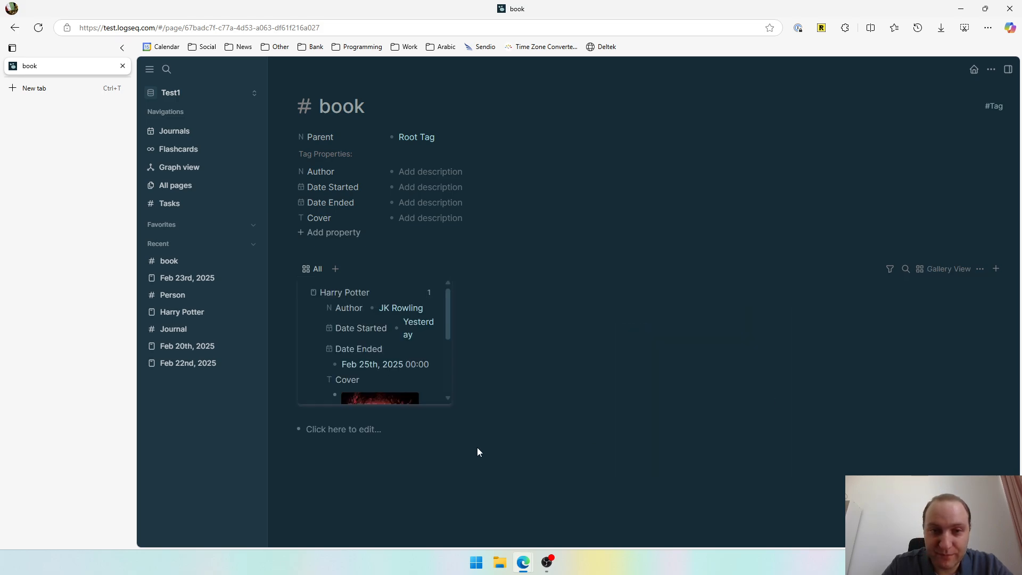
{"action": "left_click_drag", "start_coordinate": [450, 315], "coordinate": [453, 339]}
Hide the Date Started, Date Ended and Cover columns in the book gallery.
{"action": "left_click", "coordinate": [980, 269]}
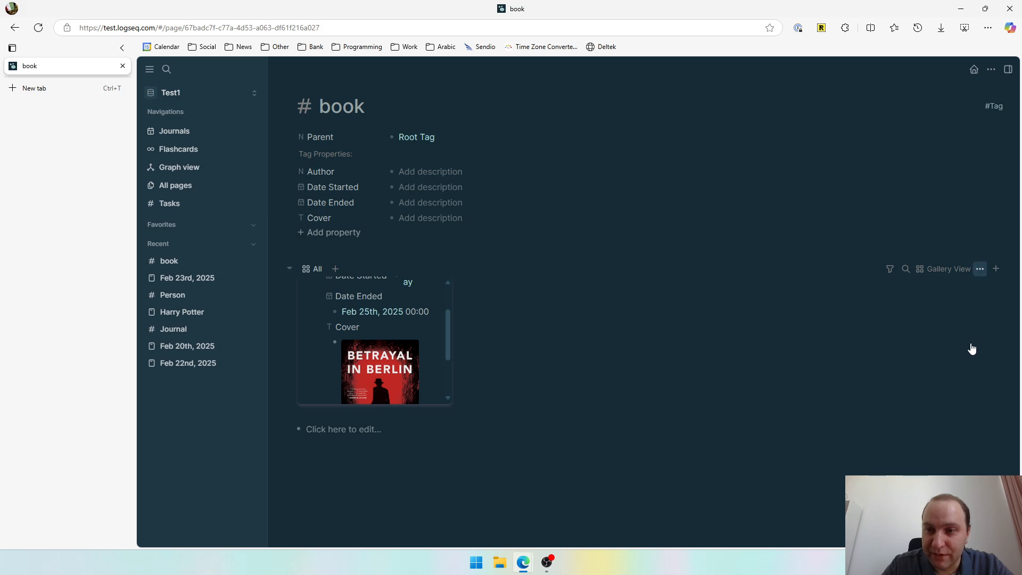
{"action": "mouse_move", "coordinate": [937, 288]}
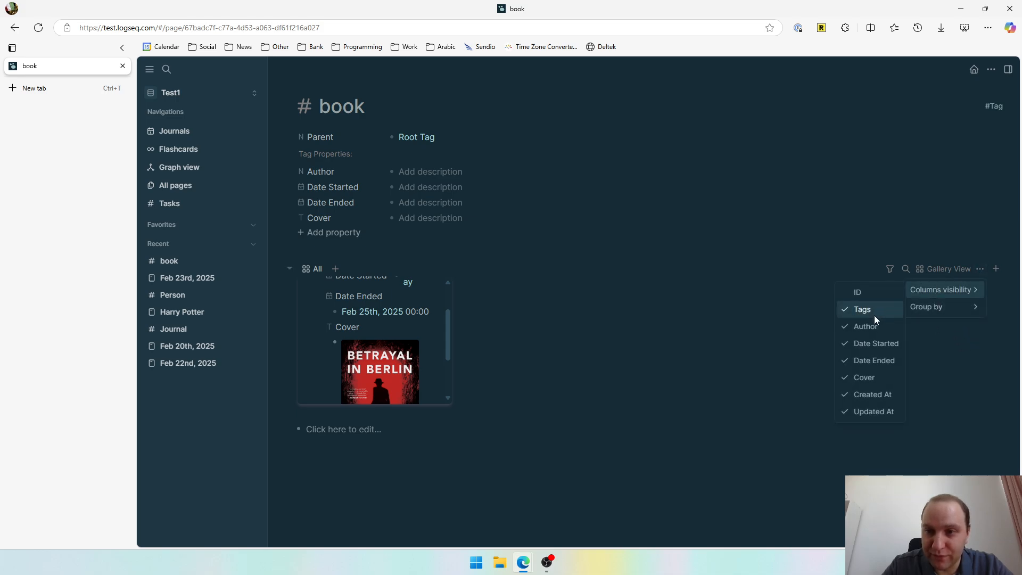
{"action": "left_click", "coordinate": [874, 361]}
{"action": "left_click", "coordinate": [868, 378]}
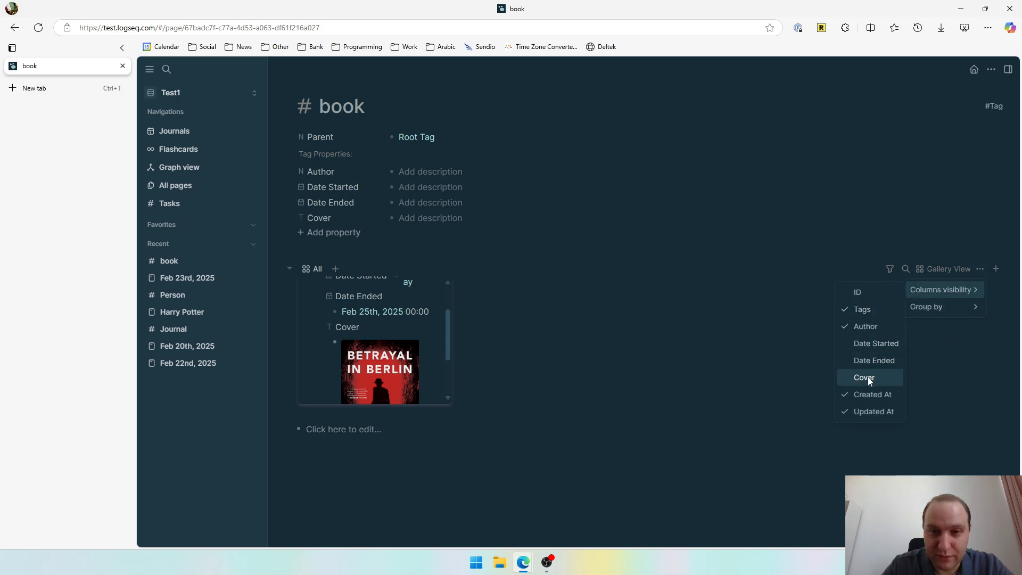
{"action": "left_click", "coordinate": [754, 395]}
Turn the Date Ended and Date Started columns back on and look through the Harry Potter gallery card.
{"action": "left_click", "coordinate": [967, 276]}
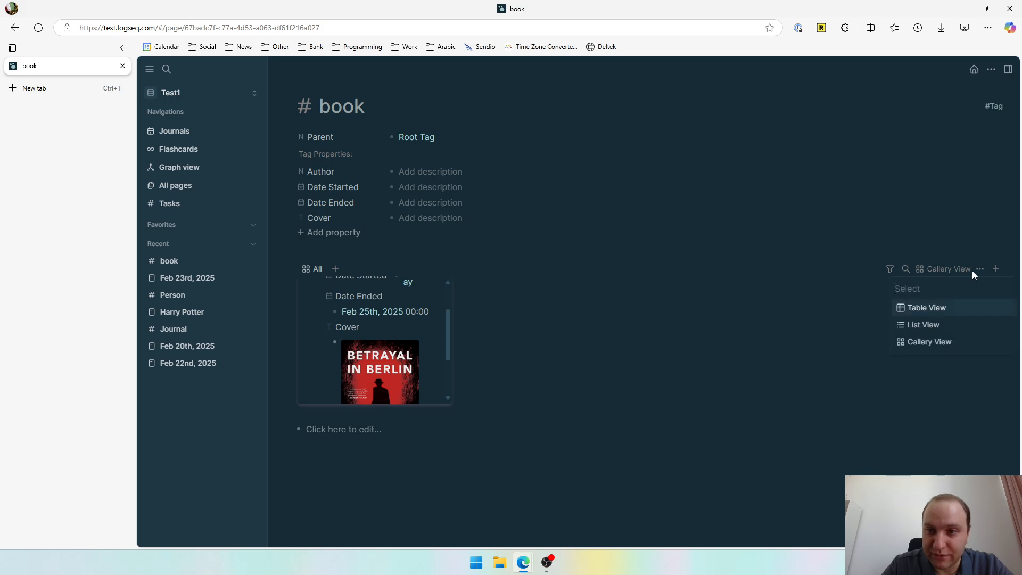
{"action": "left_click", "coordinate": [982, 271]}
{"action": "left_click", "coordinate": [982, 269]}
{"action": "mouse_move", "coordinate": [943, 292]}
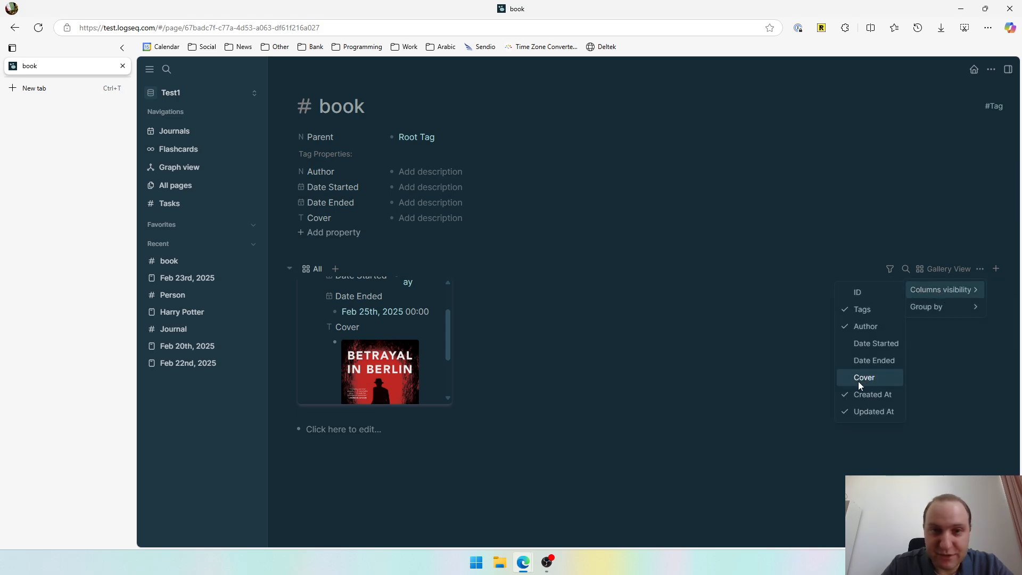
{"action": "left_click", "coordinate": [880, 359]}
{"action": "left_click", "coordinate": [879, 345]}
{"action": "left_click", "coordinate": [711, 365]}
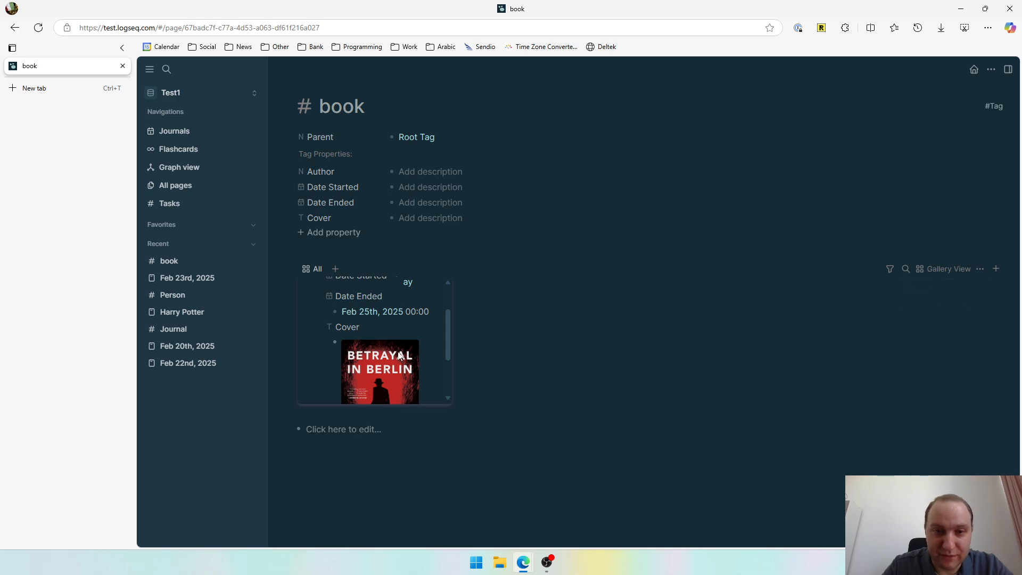
{"action": "scroll", "coordinate": [421, 344], "scroll_direction": "down", "scroll_amount": 2}
{"action": "scroll", "coordinate": [449, 321], "scroll_direction": "up", "scroll_amount": 4}
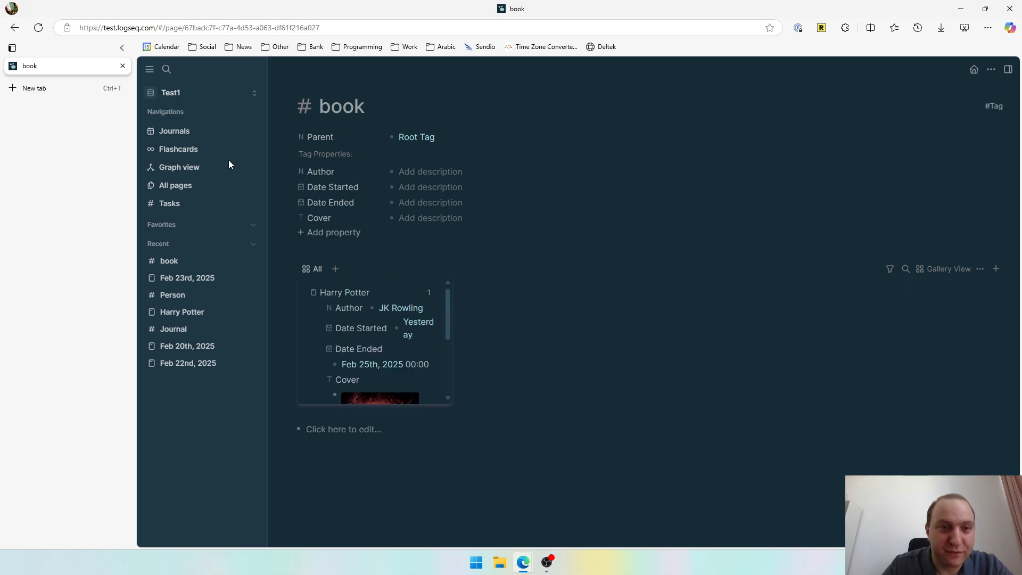
Add a block "Harry Potter 2" tagged #book to the Feb 23rd, 2025 journal.
{"action": "left_click", "coordinate": [201, 132]}
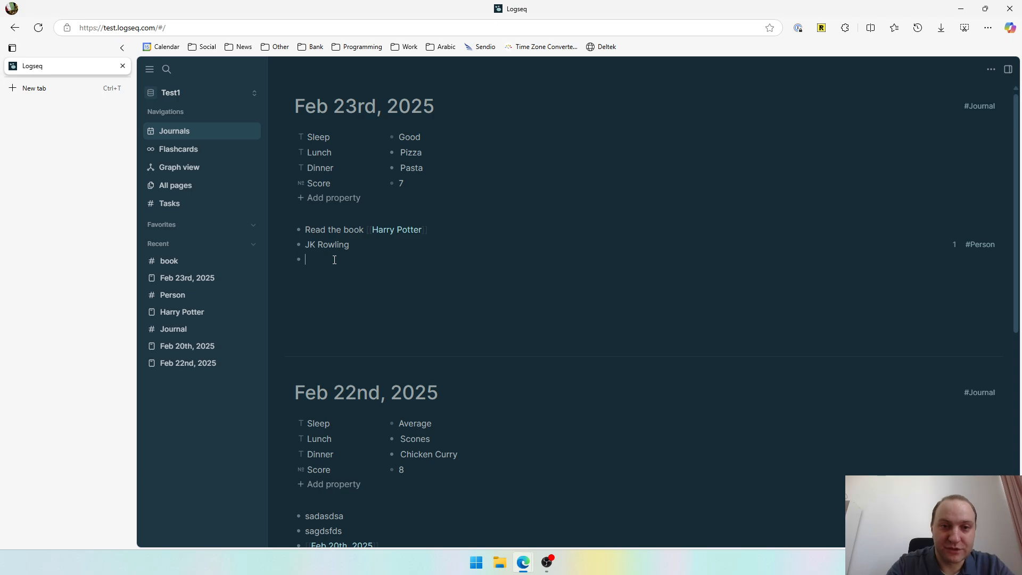
{"action": "type", "text": "Harry Po"}
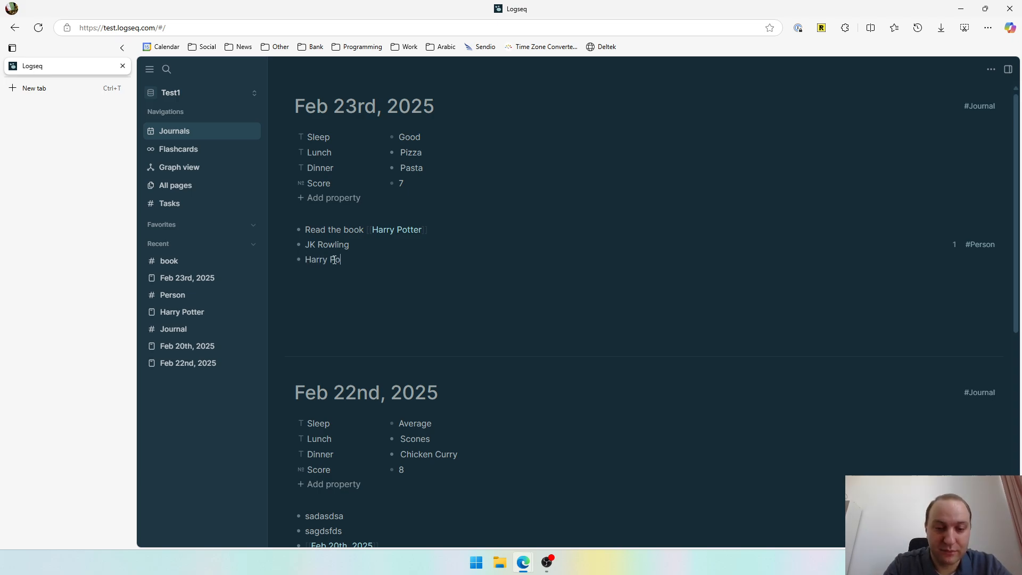
{"action": "type", "text": "tter 2"}
{"action": "key", "text": "ctrl+a"}
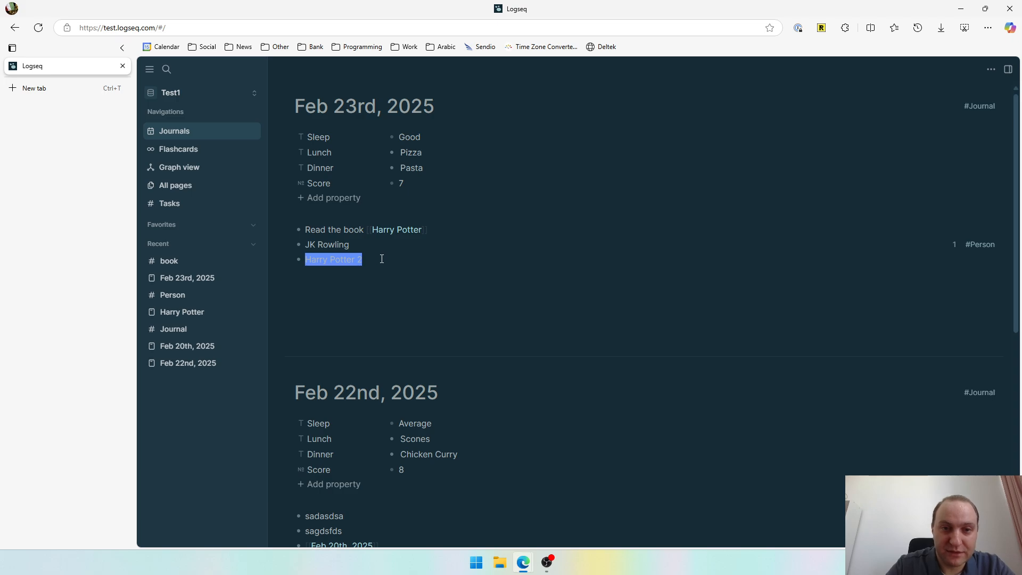
{"action": "key", "text": "End"}
{"action": "type", "text": "#book"}
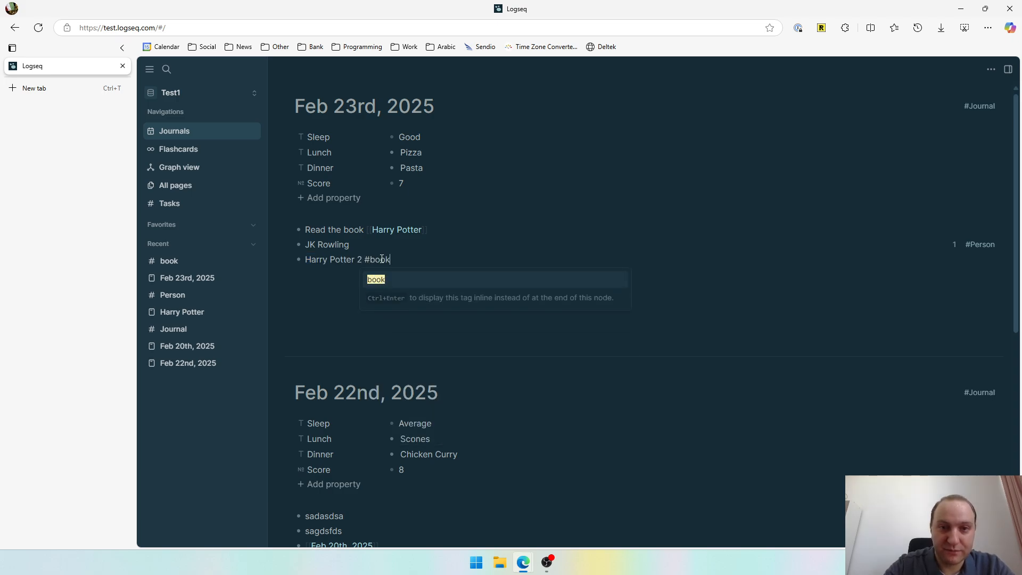
{"action": "key", "text": "Return"}
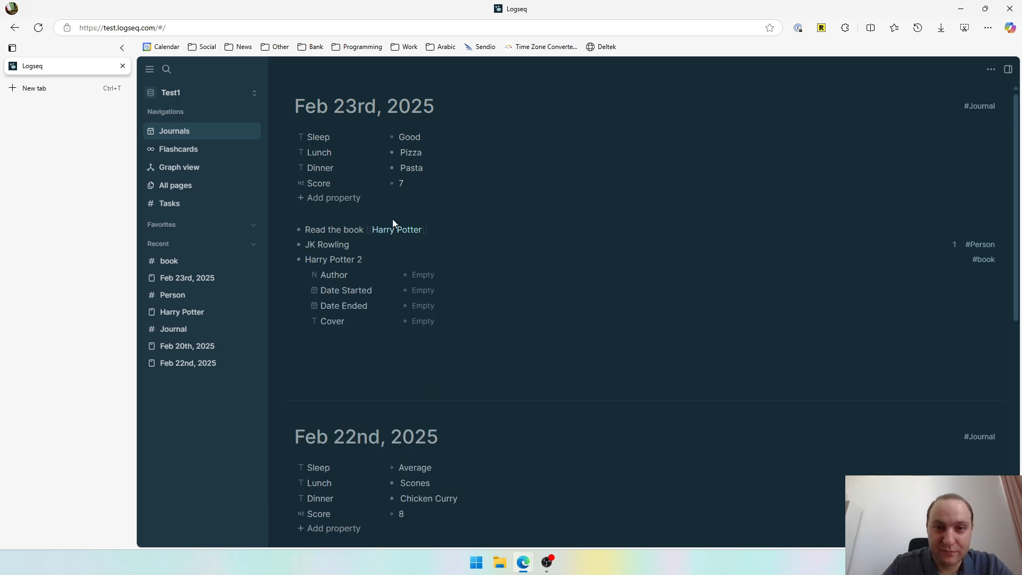
Fill in Harry Potter 2 with Author JK Rowling, Date Started Feb 4th, 2025 and Date Ended Feb 20th, 2025.
{"action": "left_click", "coordinate": [423, 275]}
{"action": "left_click", "coordinate": [451, 314]}
{"action": "left_click", "coordinate": [434, 292]}
{"action": "left_click", "coordinate": [469, 379]}
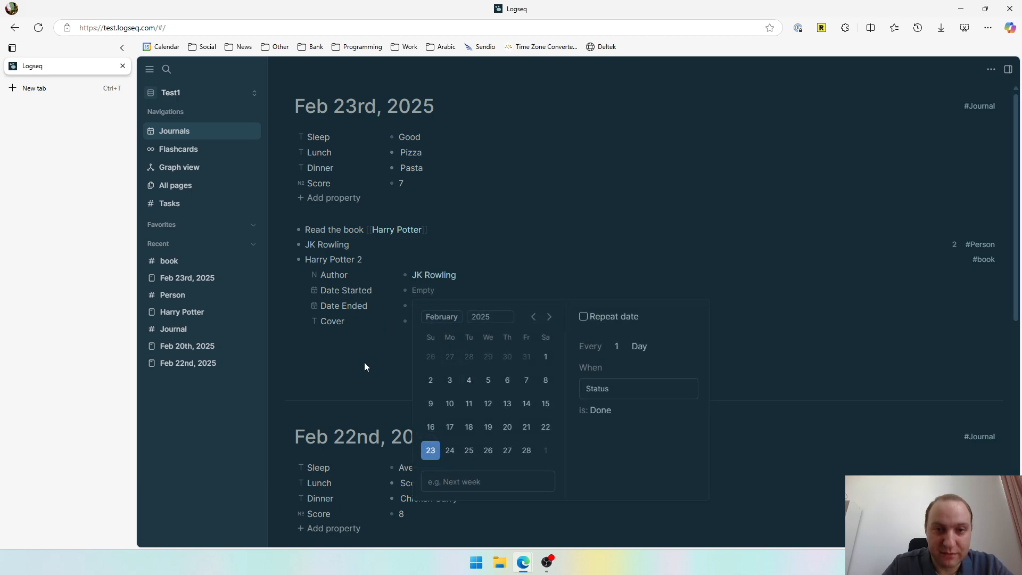
{"action": "left_click", "coordinate": [424, 306]}
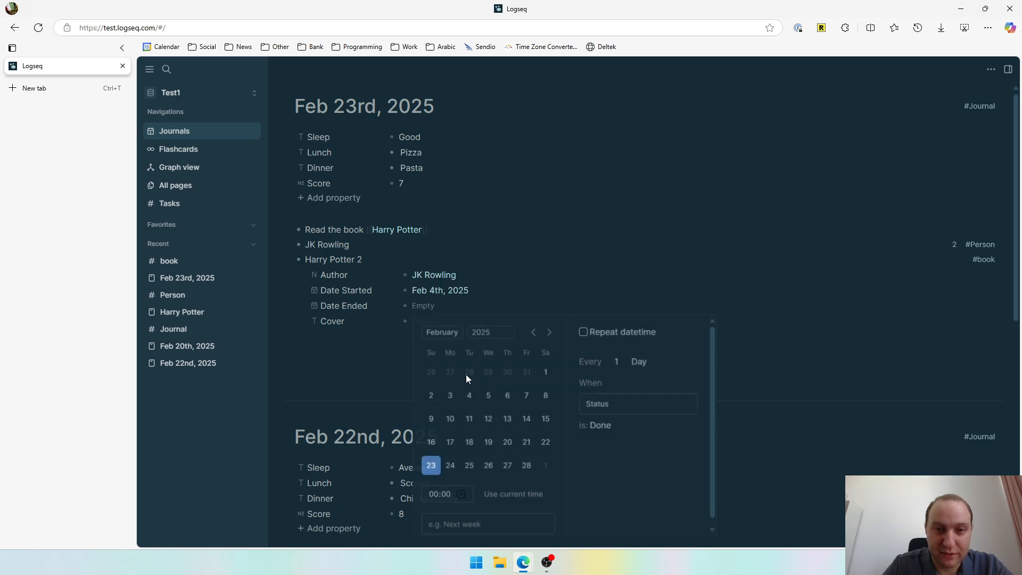
{"action": "left_click", "coordinate": [508, 442]}
{"action": "left_click", "coordinate": [340, 370]}
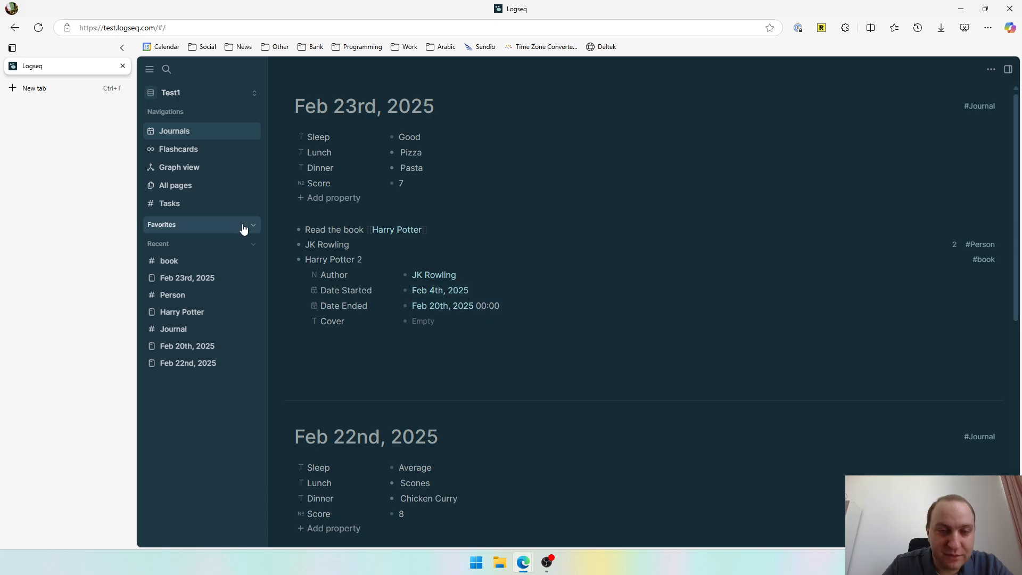
Check the property type settings of Date Started and Date Ended on the Harry Potter 2 block.
{"action": "left_click", "coordinate": [315, 291]}
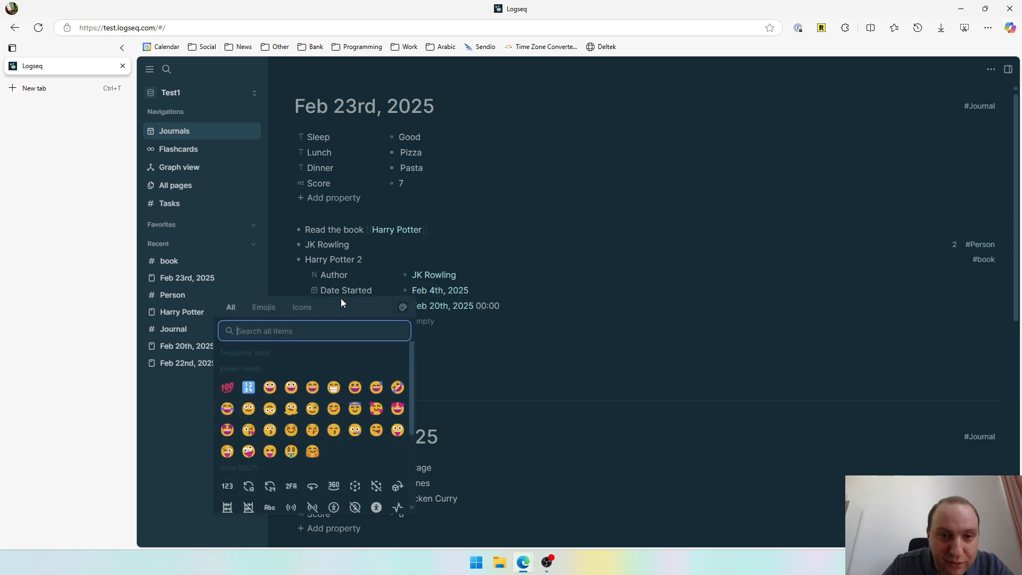
{"action": "left_click", "coordinate": [344, 292]}
{"action": "left_click", "coordinate": [355, 291]}
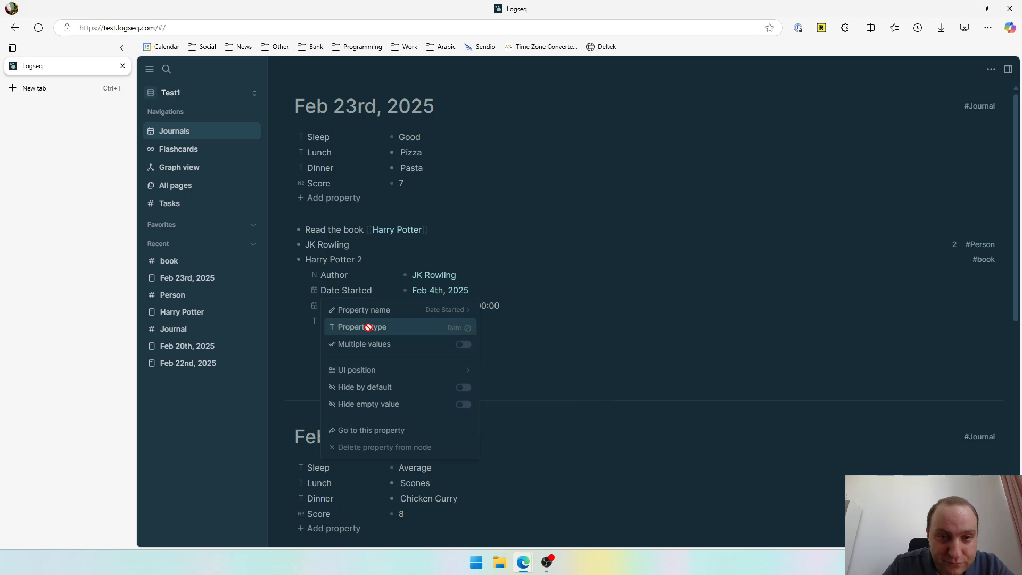
{"action": "left_click", "coordinate": [584, 332]}
{"action": "left_click", "coordinate": [341, 305]}
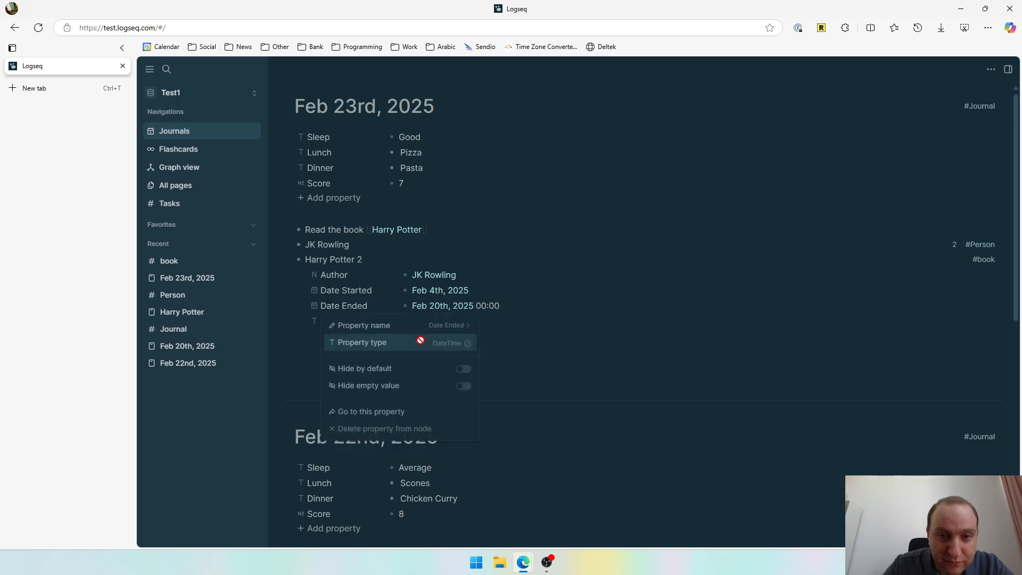
{"action": "left_click", "coordinate": [516, 344]}
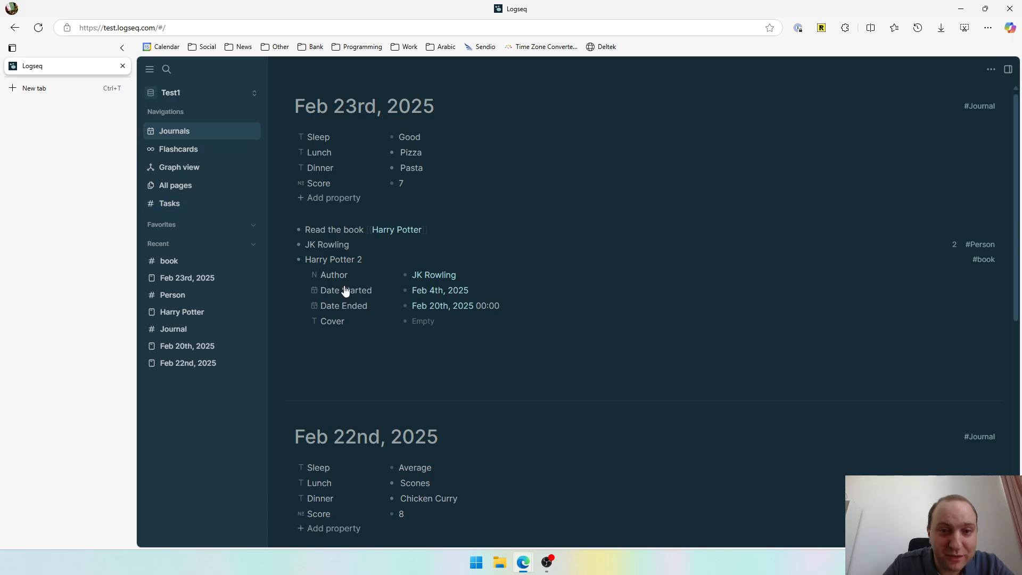
Open the book tag page and inspect the type setting of its Date Ended property.
{"action": "left_click", "coordinate": [985, 259]}
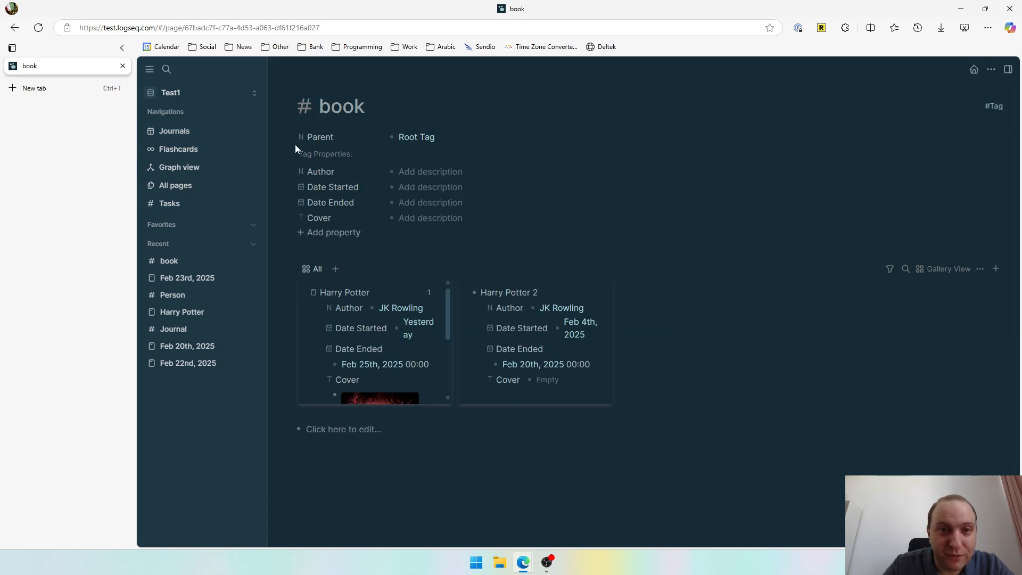
{"action": "left_click", "coordinate": [321, 204]}
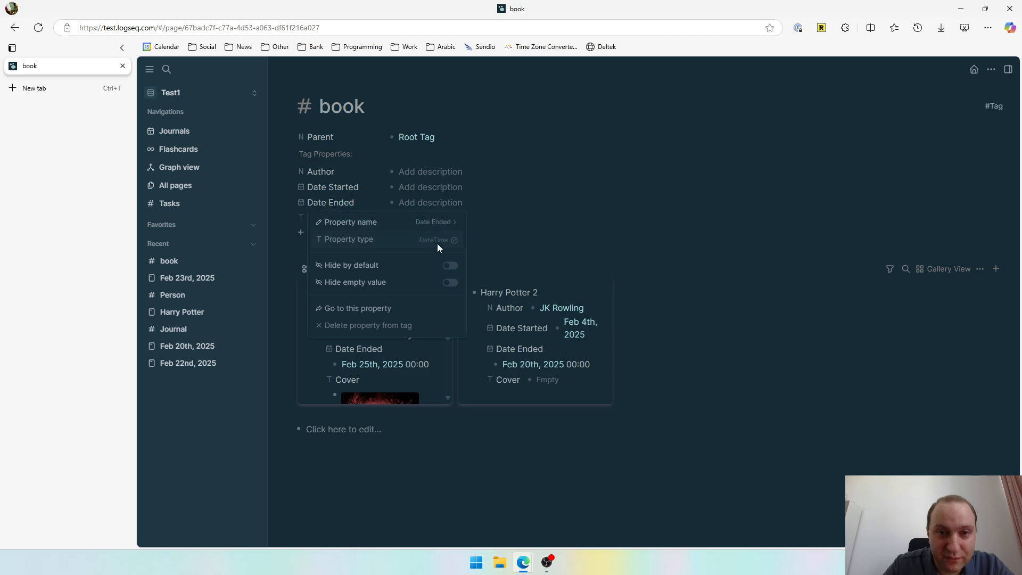
{"action": "mouse_move", "coordinate": [436, 242]}
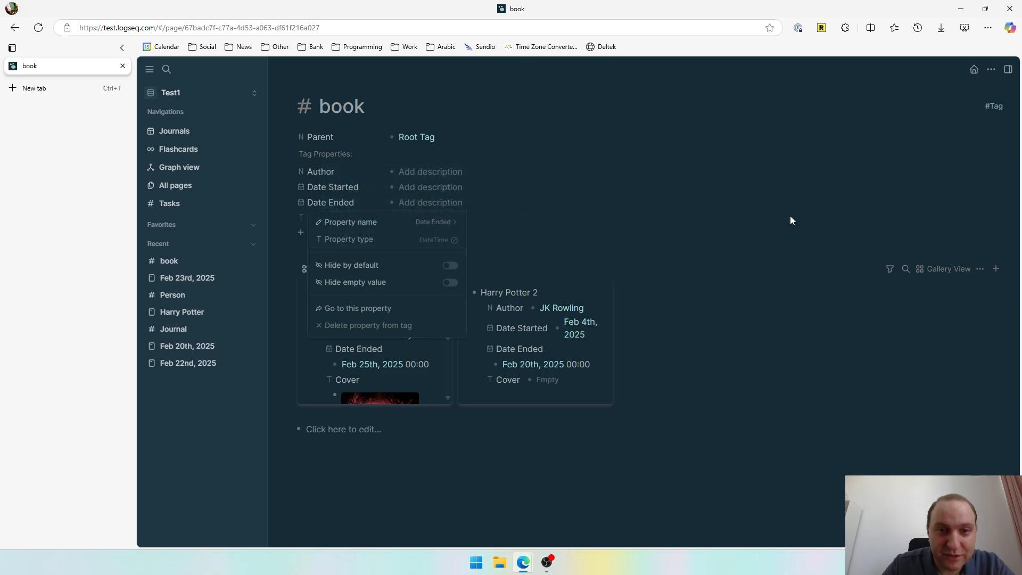
{"action": "left_click", "coordinate": [778, 209]}
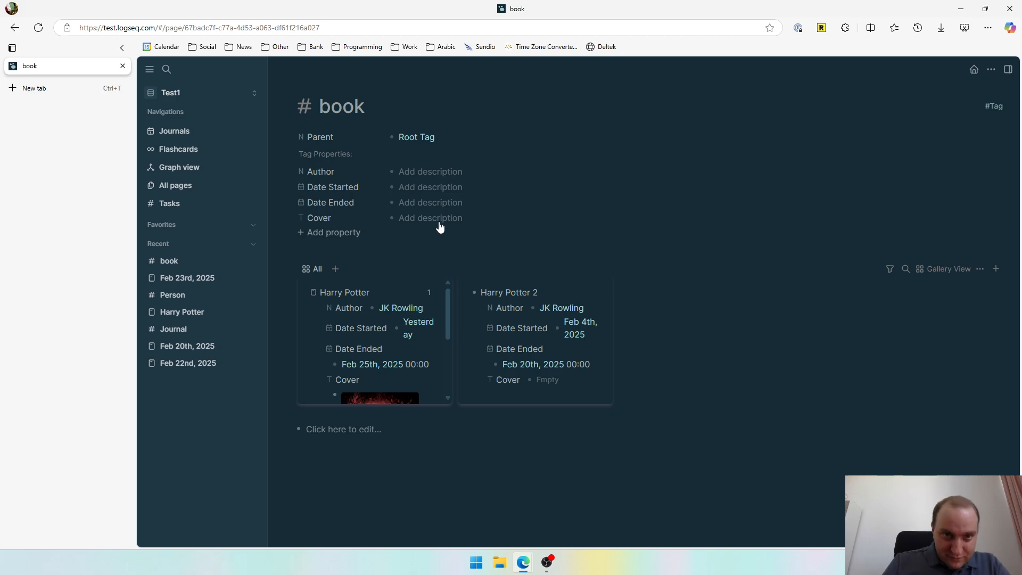
{"action": "left_click", "coordinate": [319, 203]}
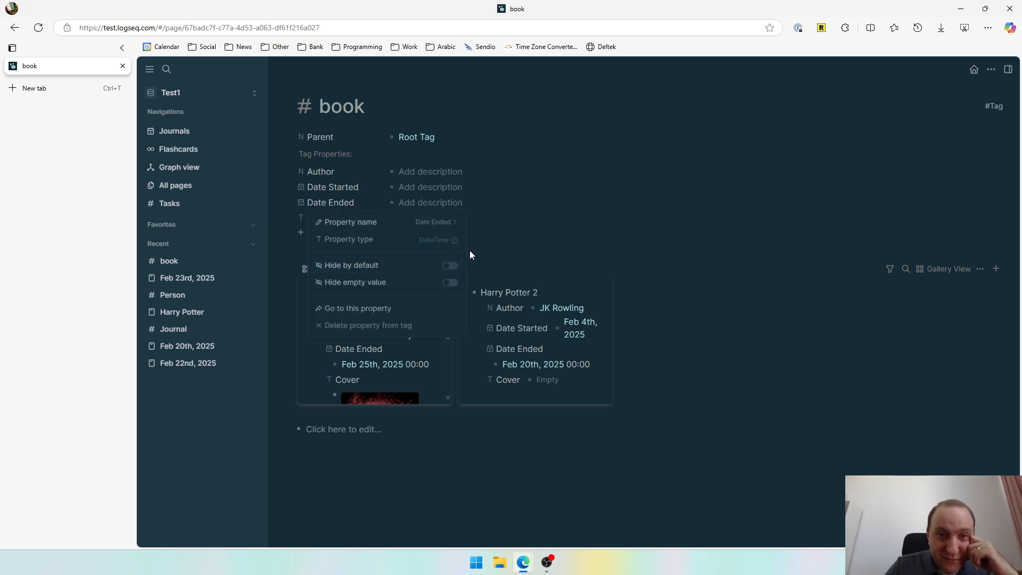
{"action": "mouse_move", "coordinate": [445, 221]}
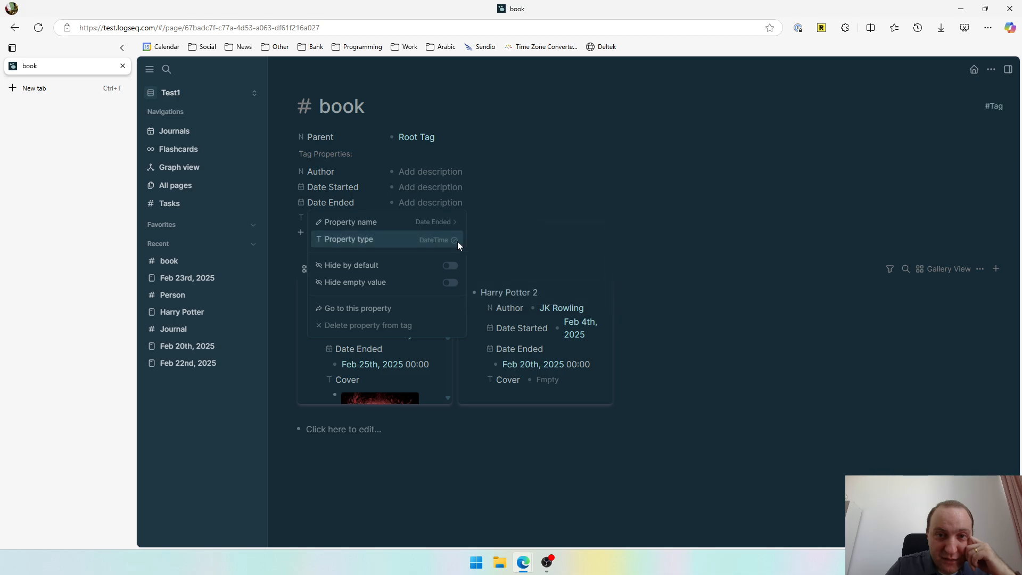
{"action": "left_click", "coordinate": [530, 240]}
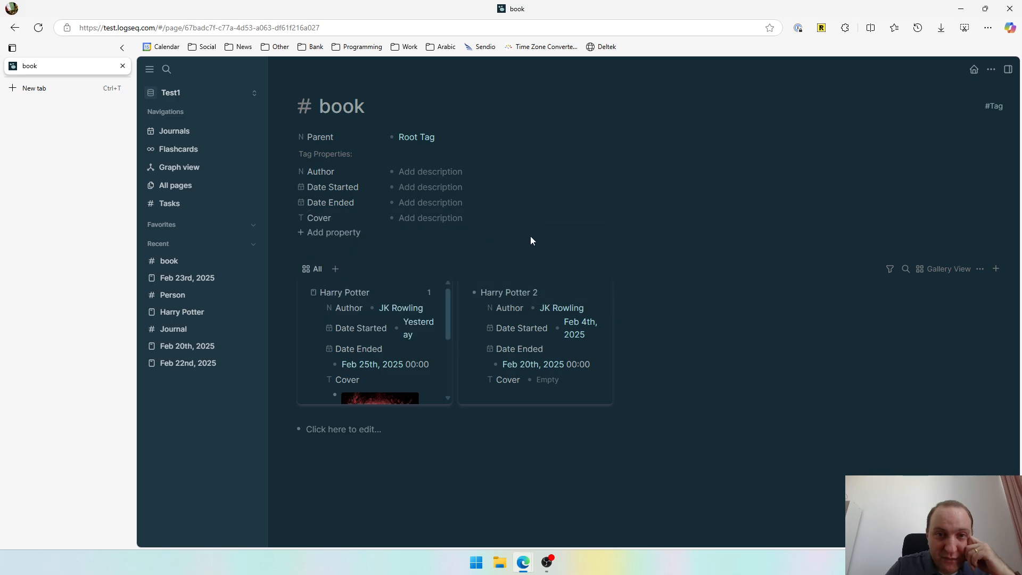
Add a new tag property named Date Ended1 with the Date type to the book tag.
{"action": "left_click", "coordinate": [330, 236]}
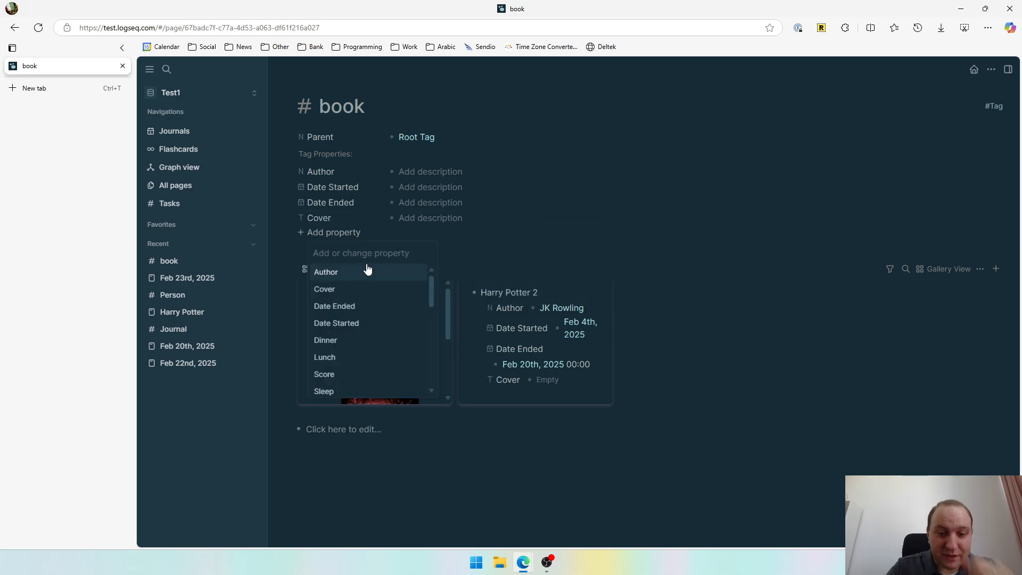
{"action": "type", "text": "Date "}
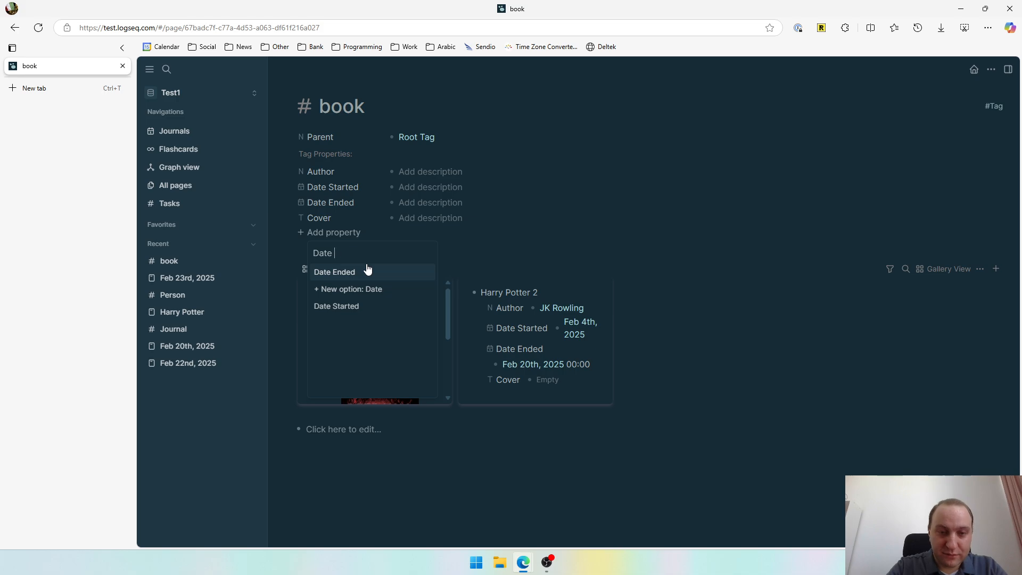
{"action": "type", "text": "Ended1"}
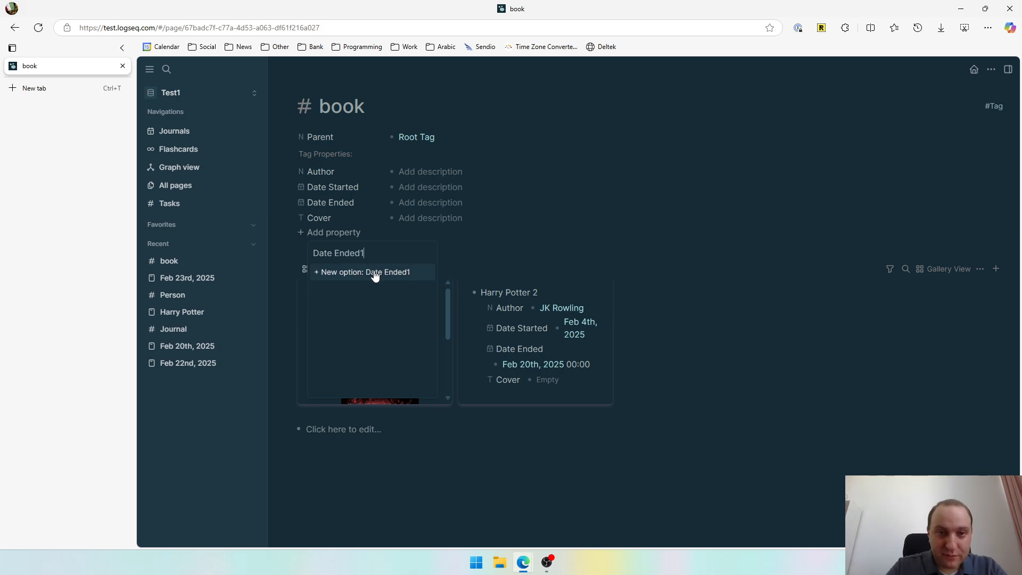
{"action": "left_click", "coordinate": [374, 272]}
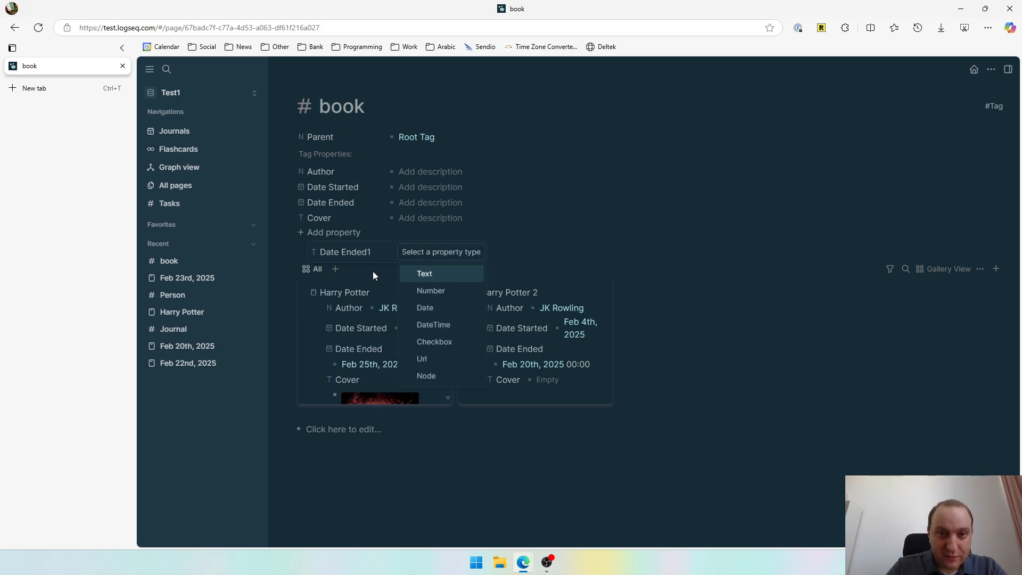
{"action": "left_click", "coordinate": [449, 310]}
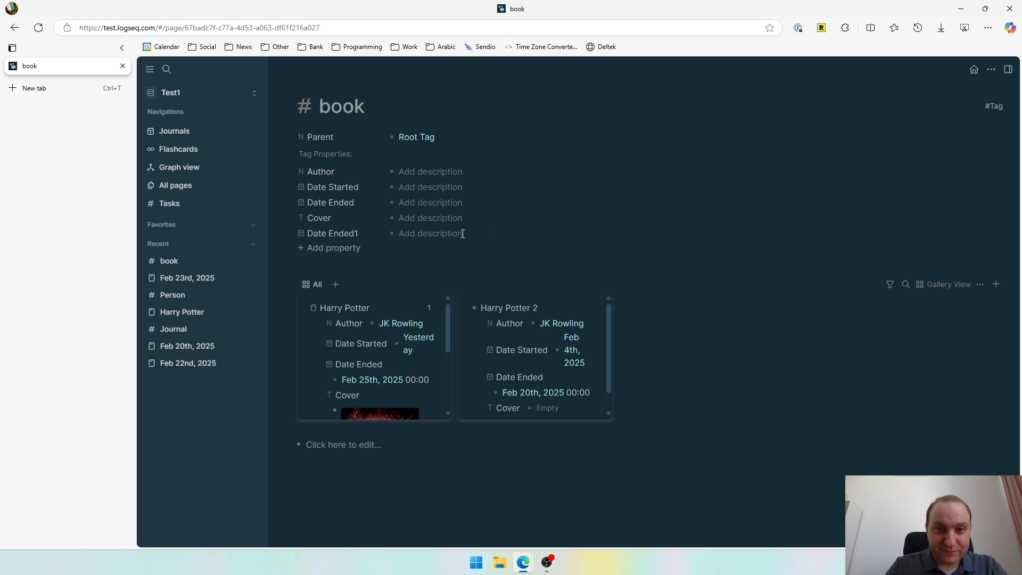
Compare the property type options of Date Ended1 and Date Ended, and look through the Harry Potter gallery card.
{"action": "left_click", "coordinate": [353, 233]}
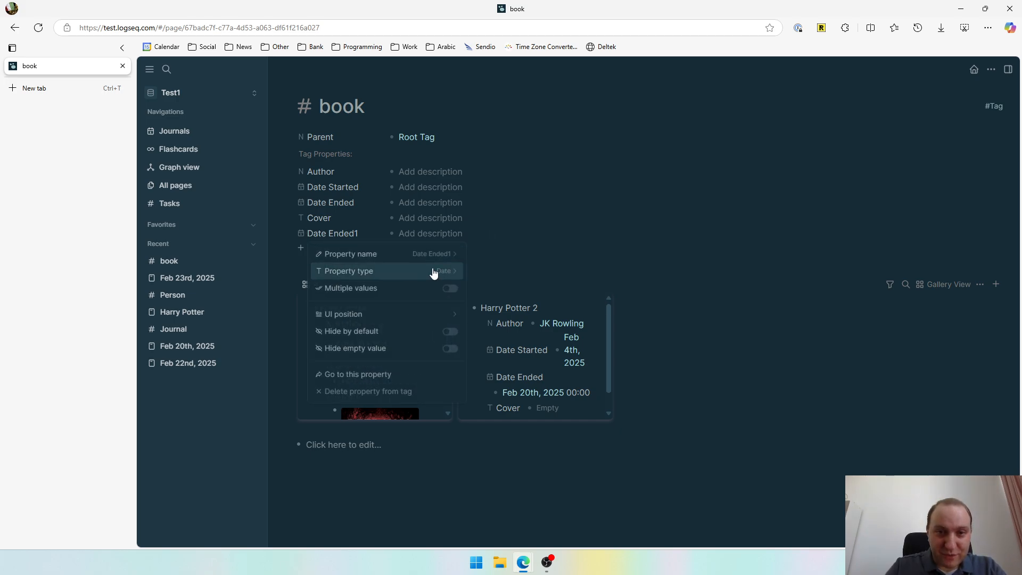
{"action": "mouse_move", "coordinate": [434, 271]}
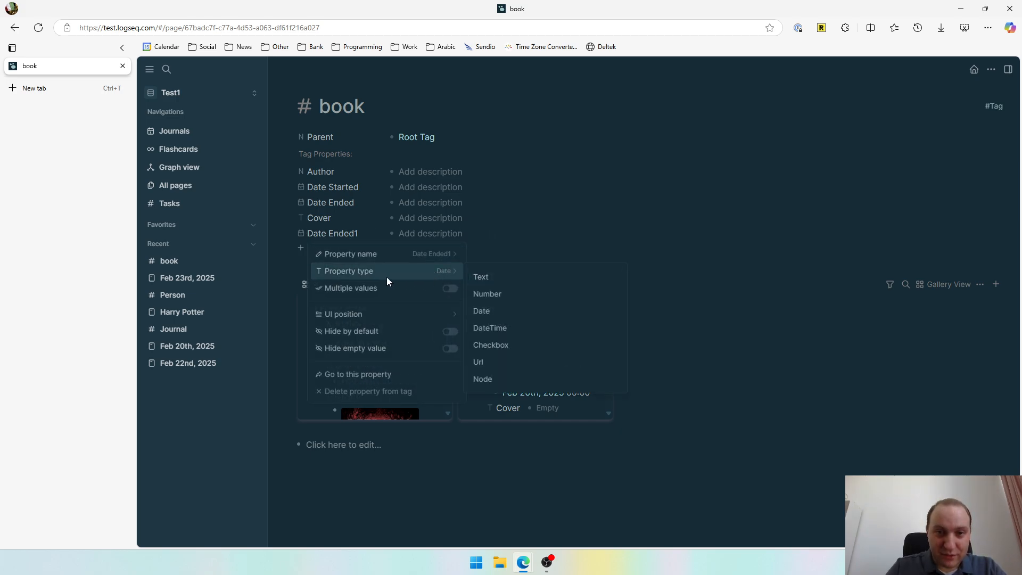
{"action": "left_click", "coordinate": [335, 202]}
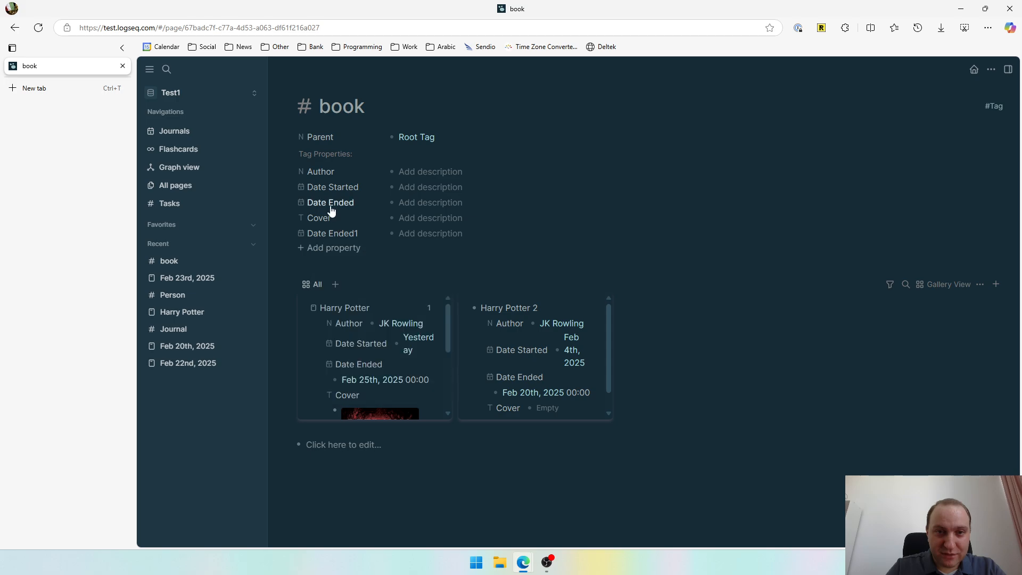
{"action": "left_click", "coordinate": [336, 202]}
{"action": "key", "text": "Escape"}
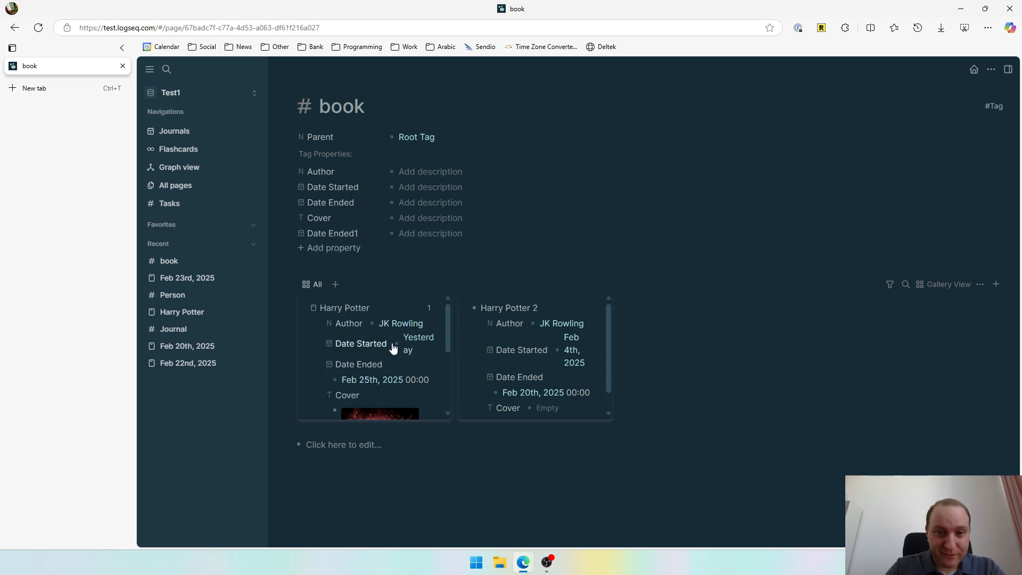
{"action": "scroll", "coordinate": [449, 317], "scroll_direction": "down", "scroll_amount": 2}
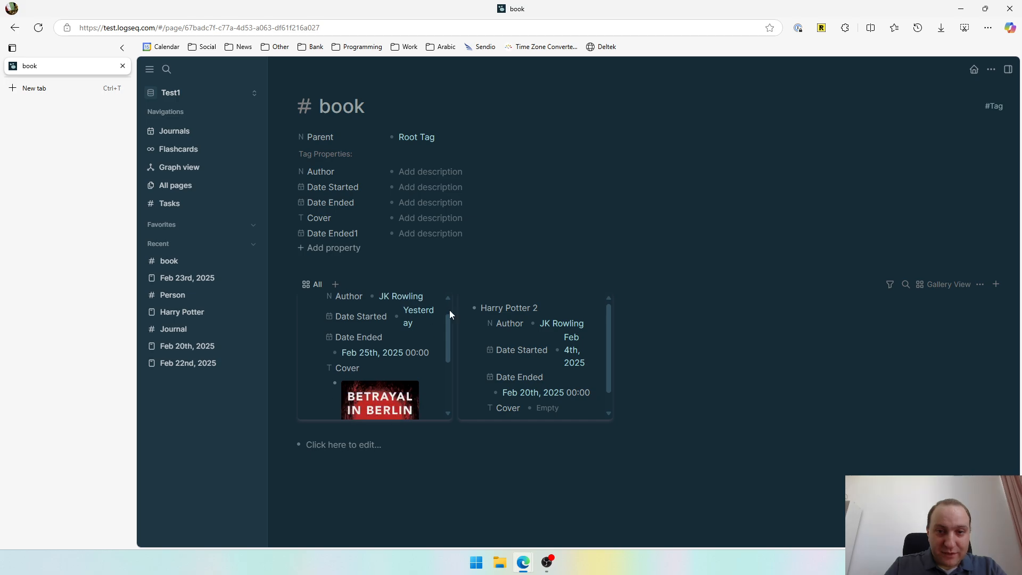
Switch the book gallery to Table View and clear the Date Ended values of Harry Potter and Harry Potter 2.
{"action": "left_click", "coordinate": [949, 285]}
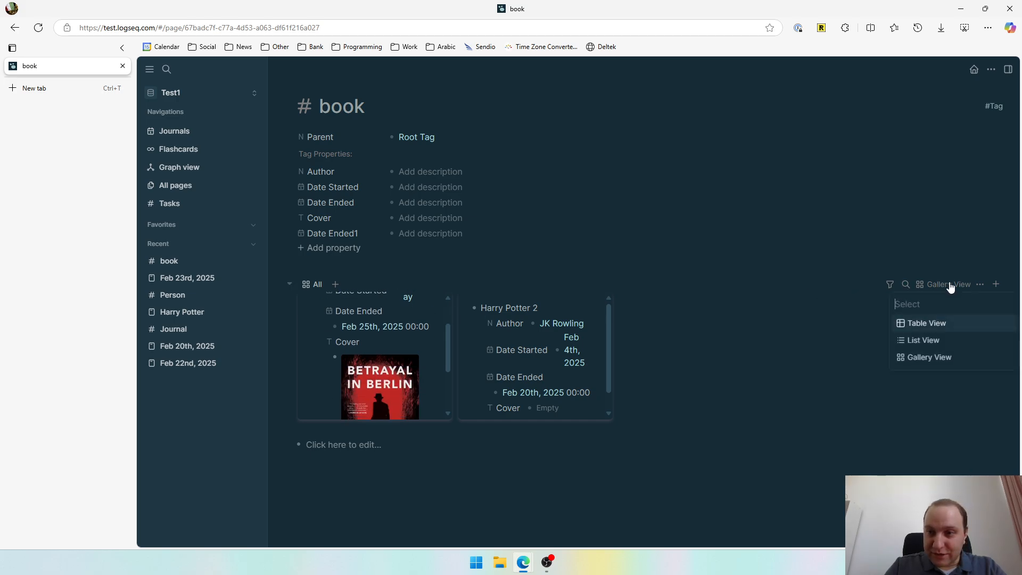
{"action": "left_click", "coordinate": [926, 323]}
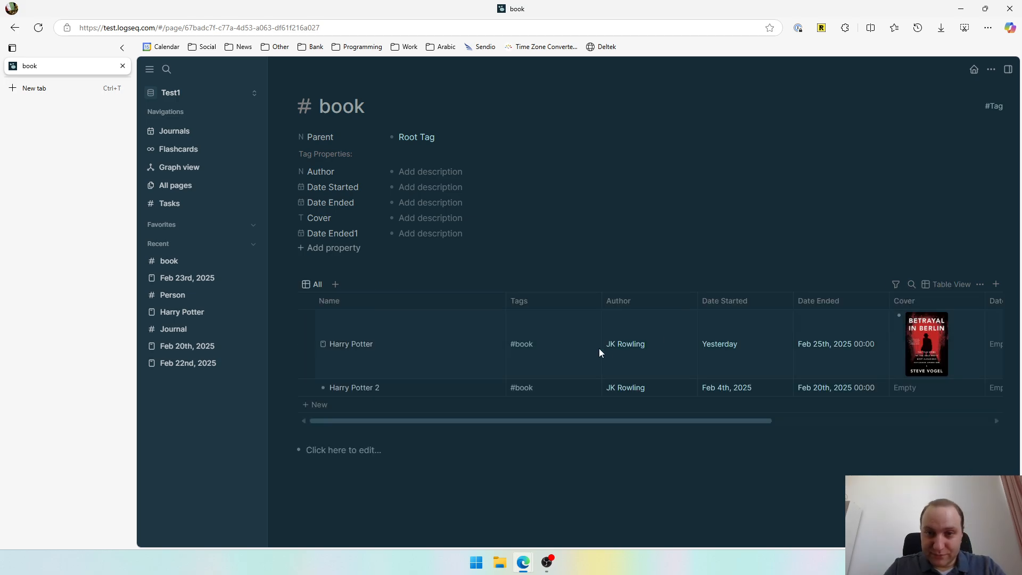
{"action": "left_click", "coordinate": [881, 345]}
{"action": "left_click", "coordinate": [863, 135]}
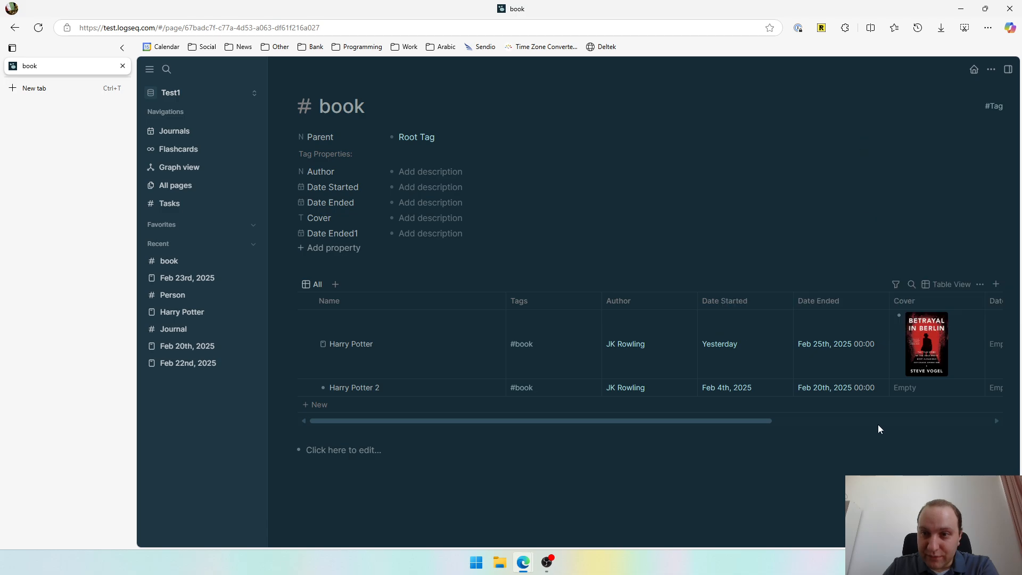
{"action": "left_click", "coordinate": [876, 387]}
{"action": "left_click", "coordinate": [863, 178]}
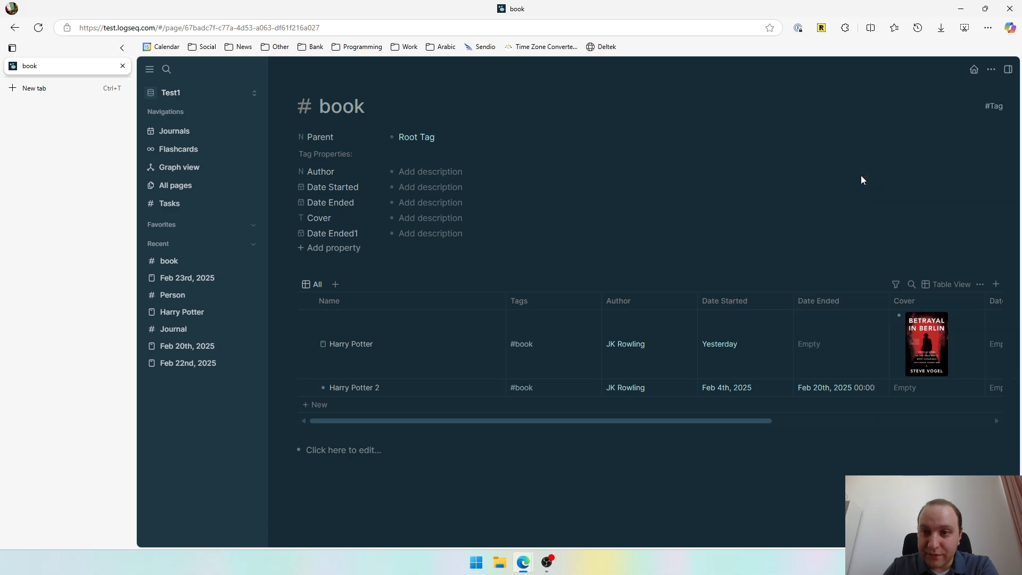
Change the book tag's Date Ended property type to Date.
{"action": "left_click", "coordinate": [350, 205]}
{"action": "mouse_move", "coordinate": [432, 238]}
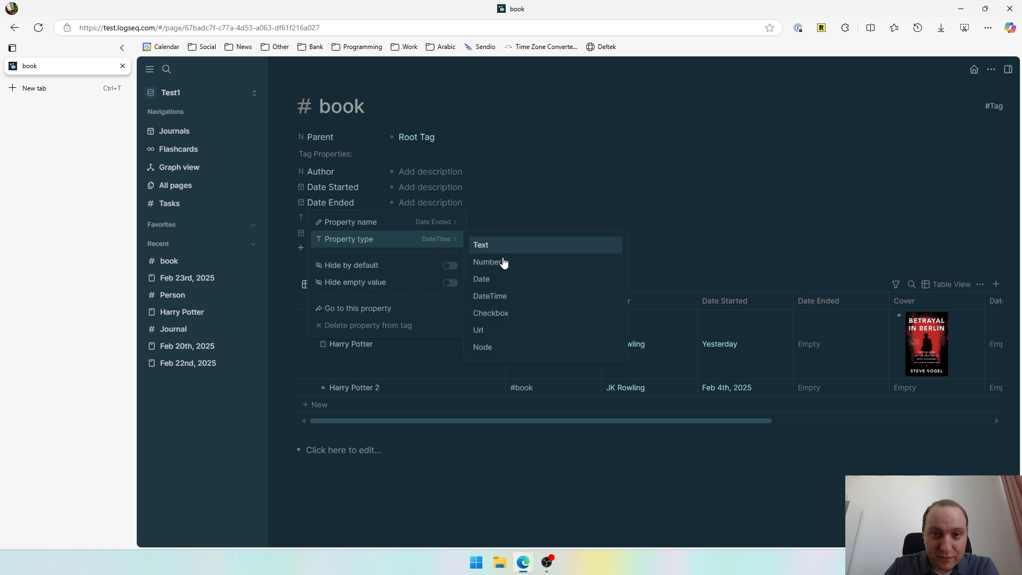
{"action": "left_click", "coordinate": [497, 279]}
{"action": "left_click", "coordinate": [516, 242]}
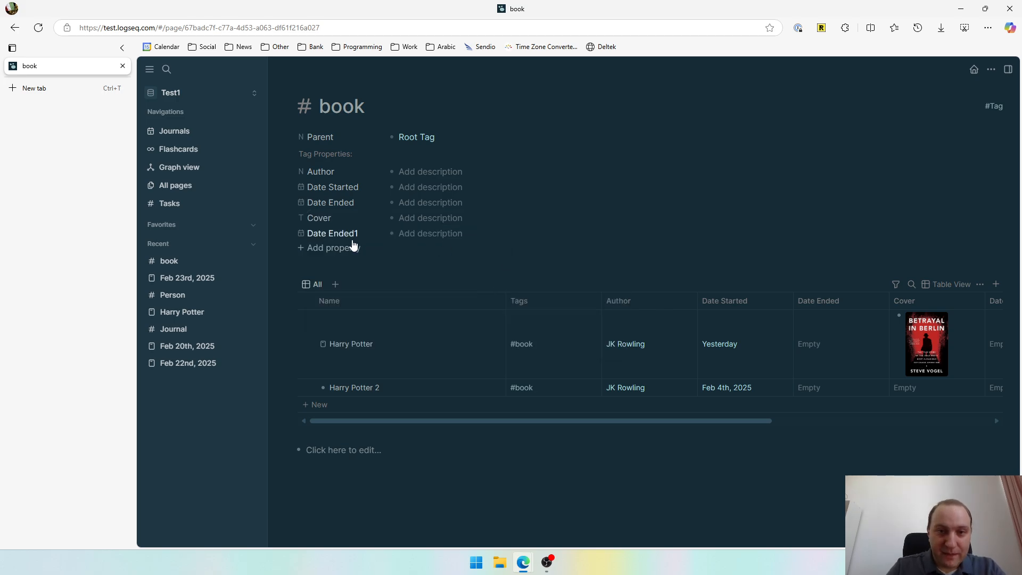
Delete the Date Ended1 property from the book tag.
{"action": "right_click", "coordinate": [340, 236]}
{"action": "left_click", "coordinate": [337, 236]}
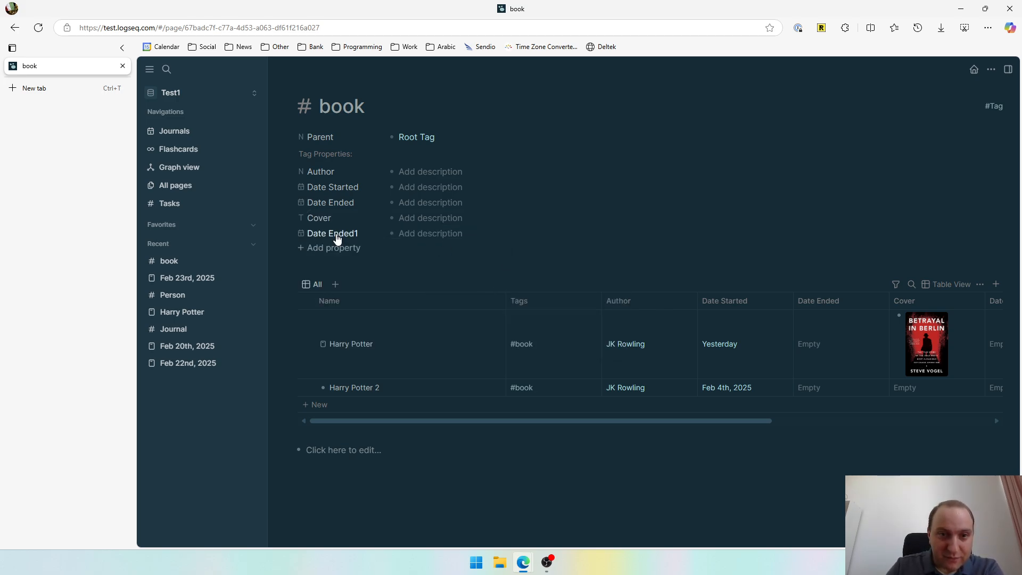
{"action": "left_click", "coordinate": [338, 235]}
{"action": "left_click", "coordinate": [345, 393]}
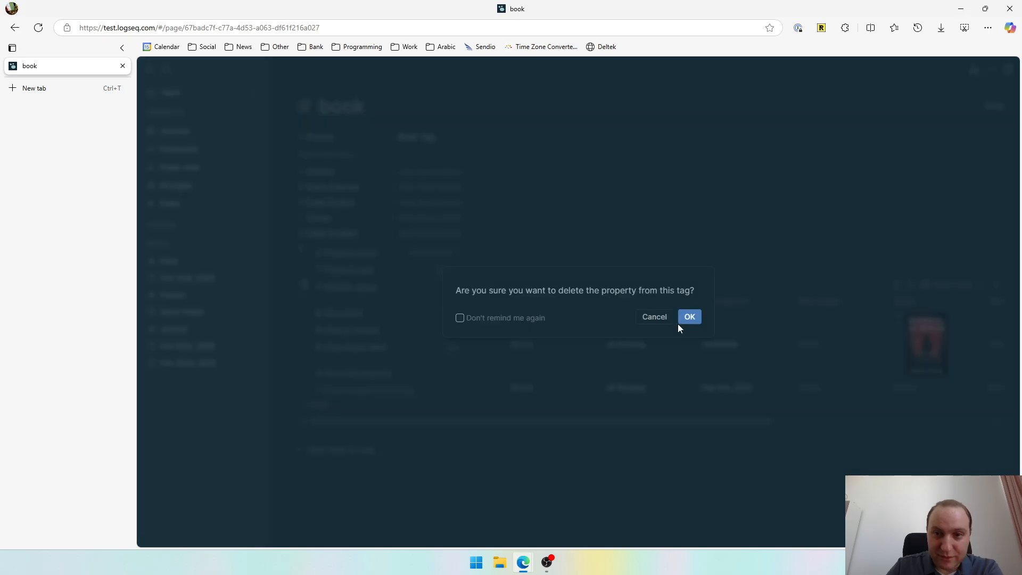
{"action": "left_click", "coordinate": [690, 317]}
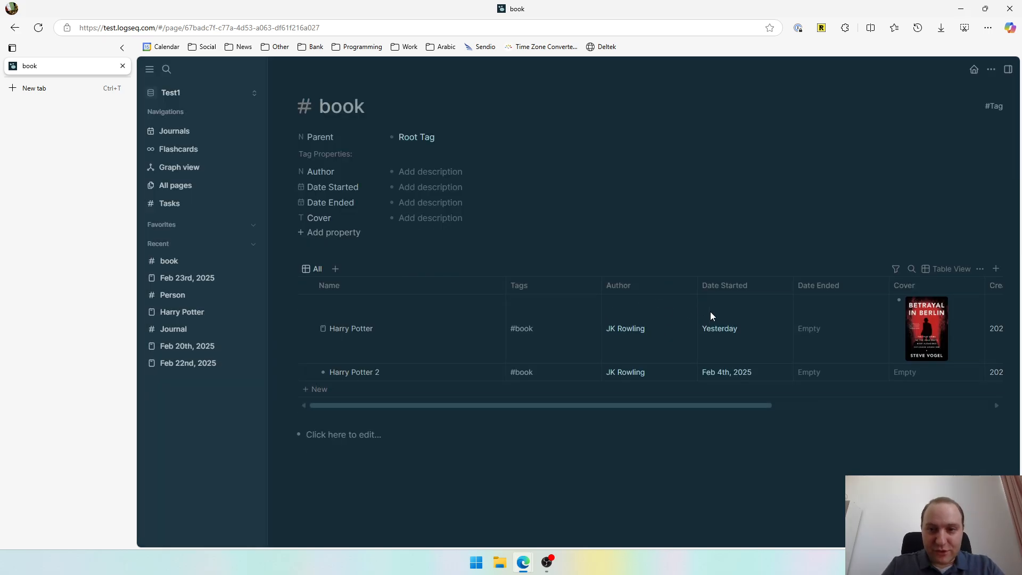
Set Date Ended to Feb 17th, 2025 for Harry Potter and Feb 18th, 2025 for Harry Potter 2.
{"action": "left_click", "coordinate": [822, 330]}
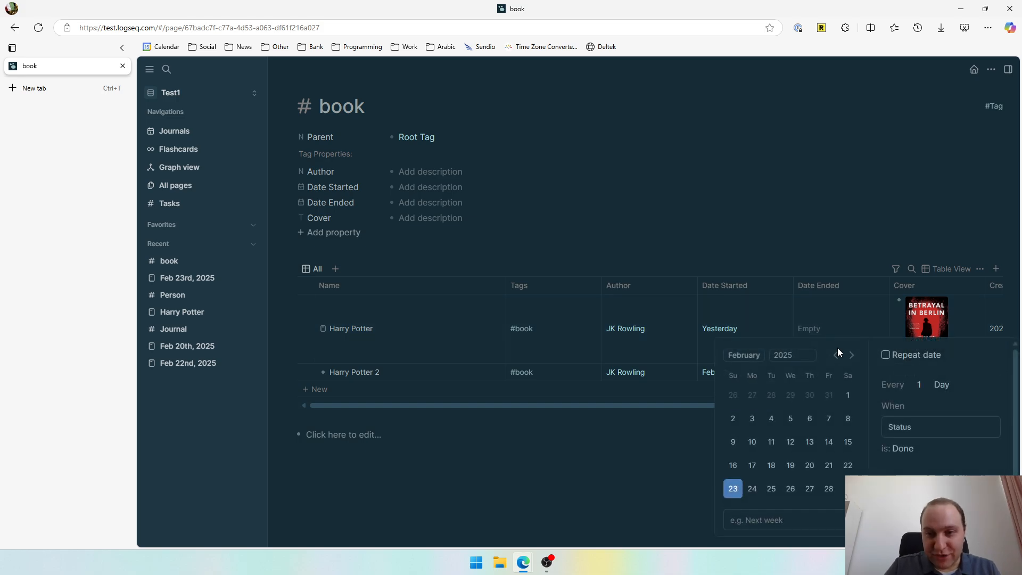
{"action": "left_click", "coordinate": [753, 466]}
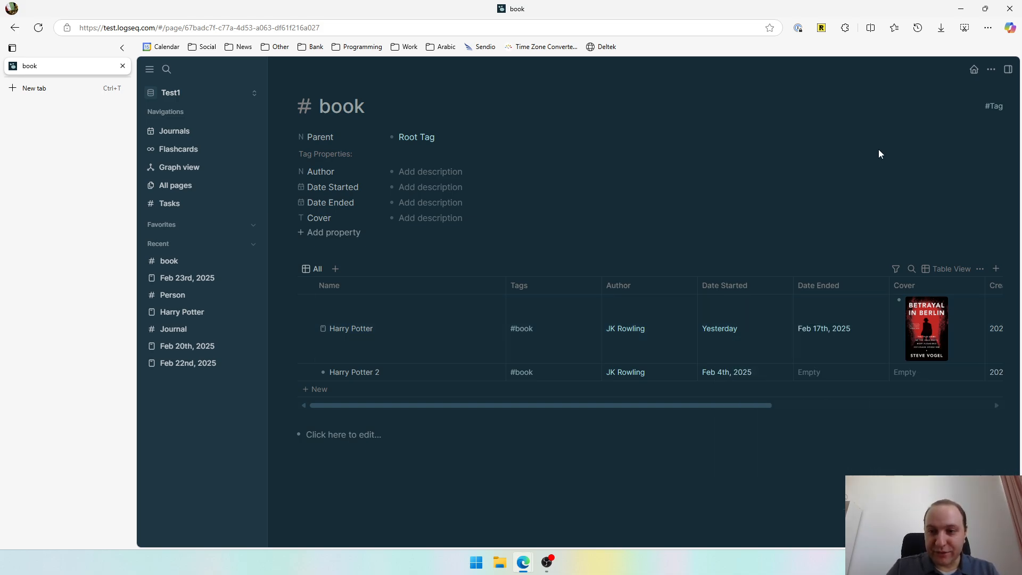
{"action": "left_click", "coordinate": [828, 380]}
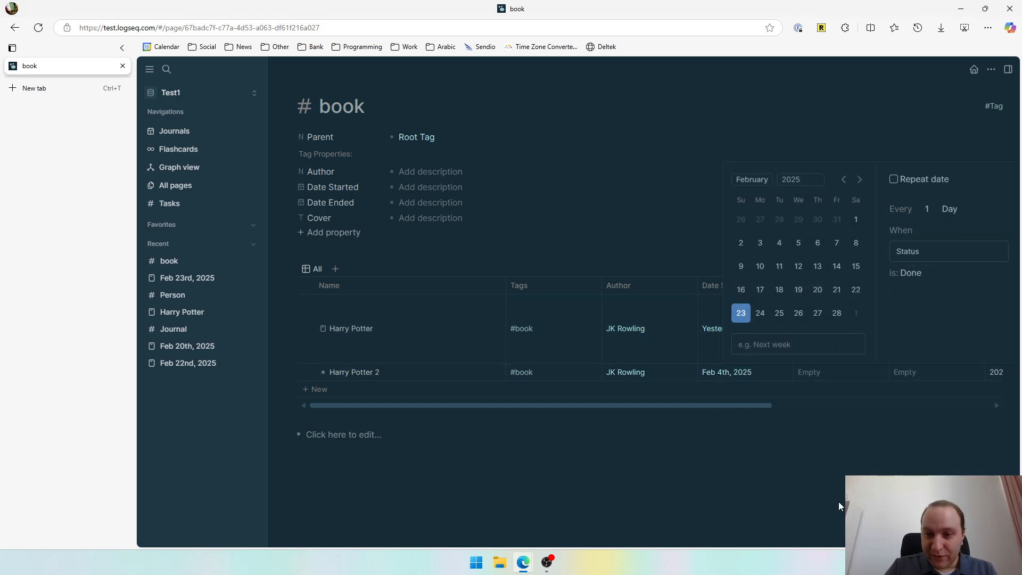
{"action": "left_click", "coordinate": [780, 290]}
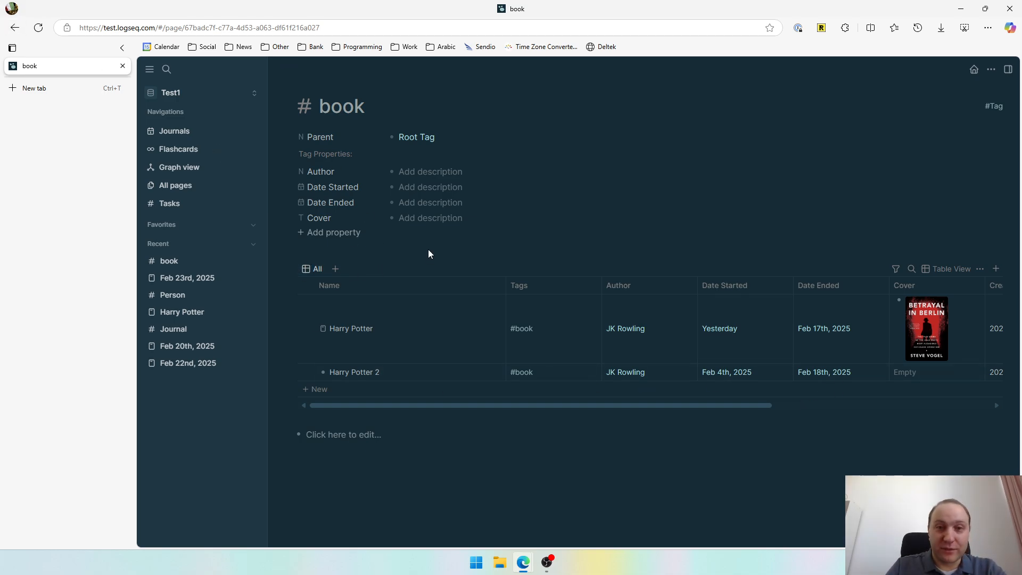
Open the Harry Potter 2 entry and paste the copied book cover image into its Cover property.
{"action": "left_click", "coordinate": [324, 373]}
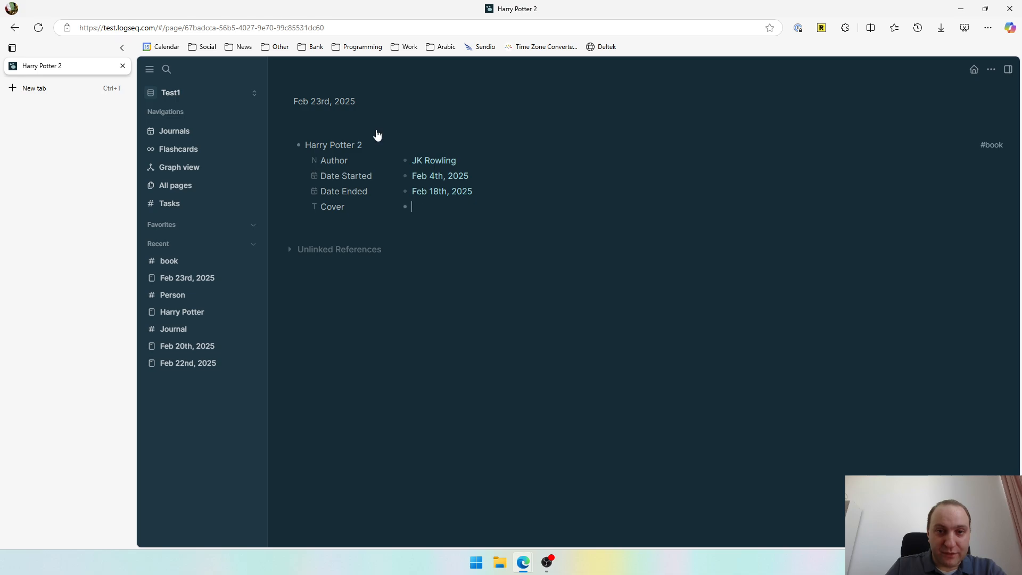
{"action": "left_click", "coordinate": [514, 210]}
{"action": "key", "text": "ctrl+v"}
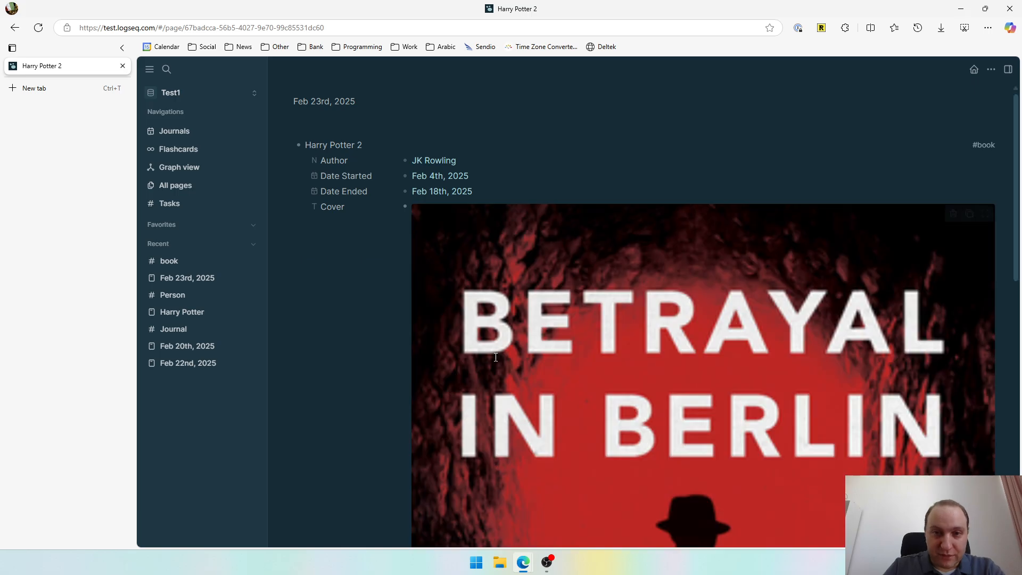
Add a child block reading "My book notes" under Harry Potter 2, below the cover image.
{"action": "scroll", "coordinate": [389, 462], "scroll_direction": "down", "scroll_amount": 5}
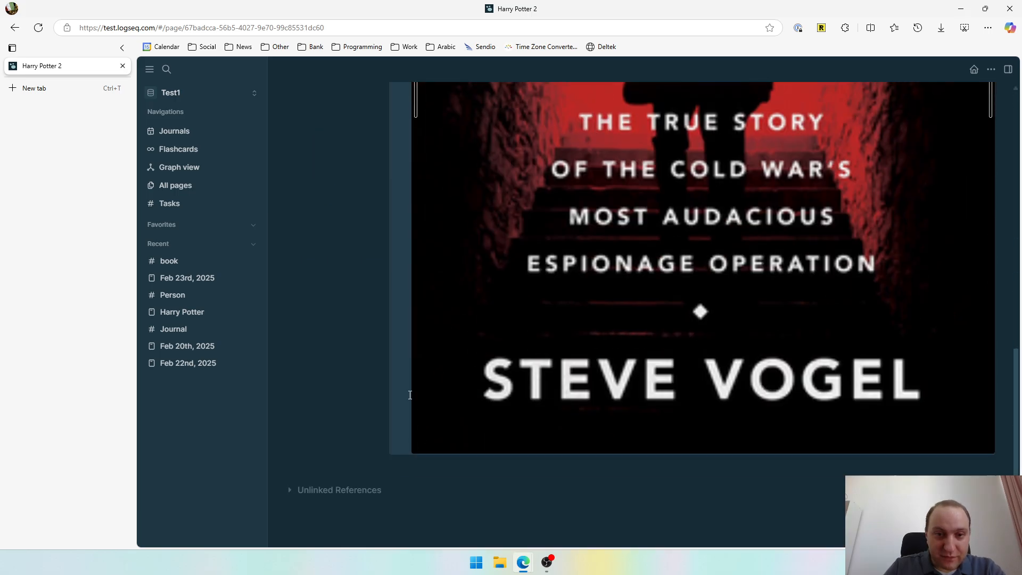
{"action": "left_click", "coordinate": [403, 462]}
{"action": "type", "text": "M"}
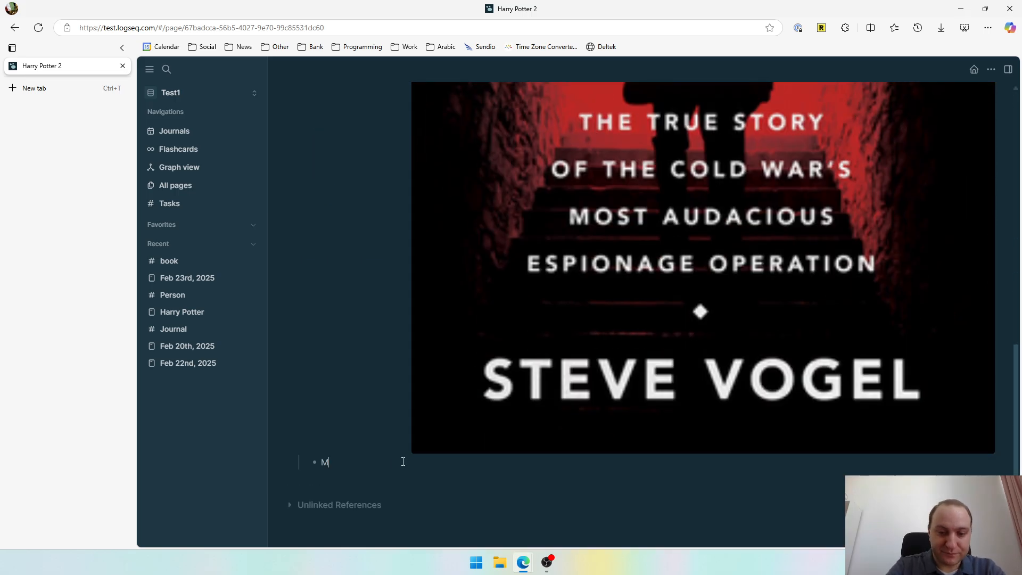
{"action": "type", "text": "y book botes"}
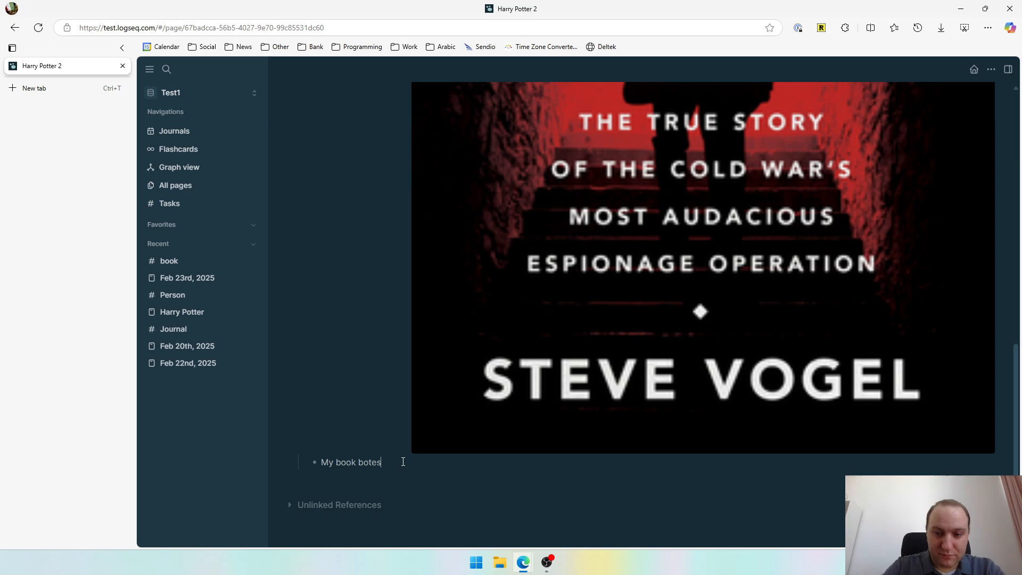
{"action": "key", "text": "Left"}
{"action": "key", "text": "Left"}
{"action": "key", "text": "Left"}
{"action": "key", "text": "Left"}
{"action": "key", "text": "BackSpace"}
{"action": "type", "text": "n"}
{"action": "left_click", "coordinate": [423, 479]}
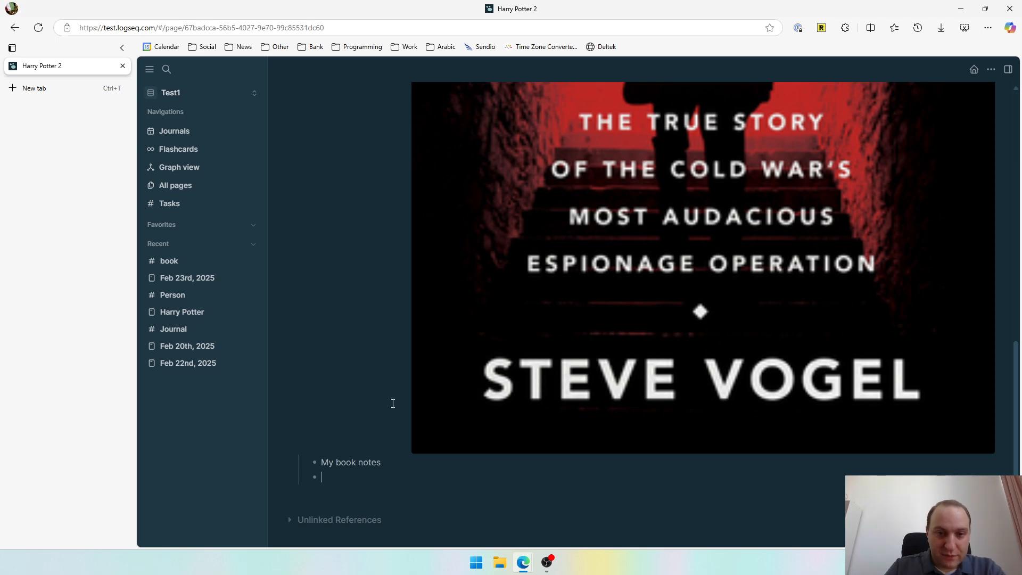
Return to the book tag page and look through its entries in List View, Gallery View and Table View.
{"action": "scroll", "coordinate": [391, 394], "scroll_direction": "up", "scroll_amount": 12}
{"action": "left_click", "coordinate": [985, 145]}
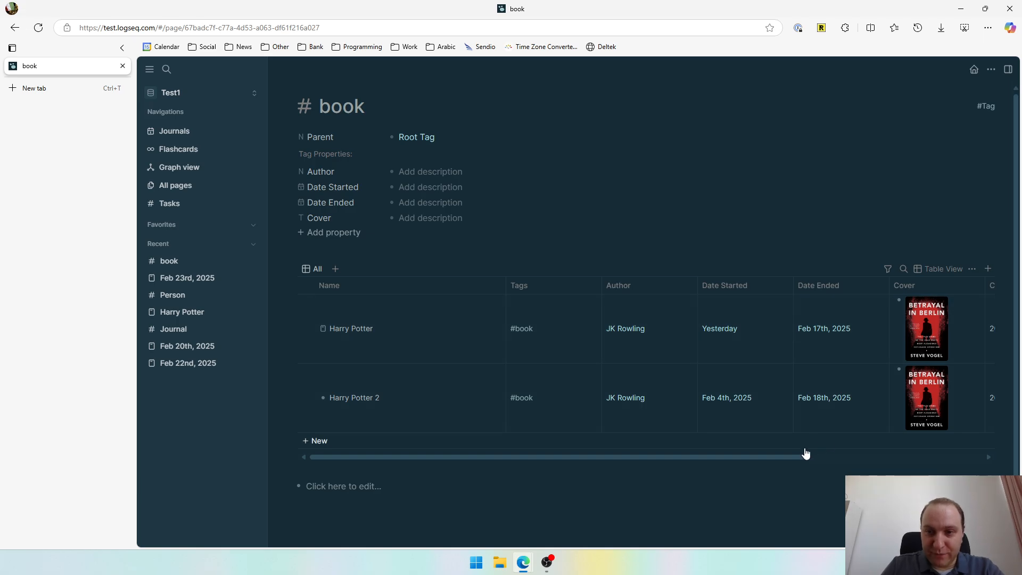
{"action": "scroll", "coordinate": [798, 455], "scroll_direction": "right", "scroll_amount": 3}
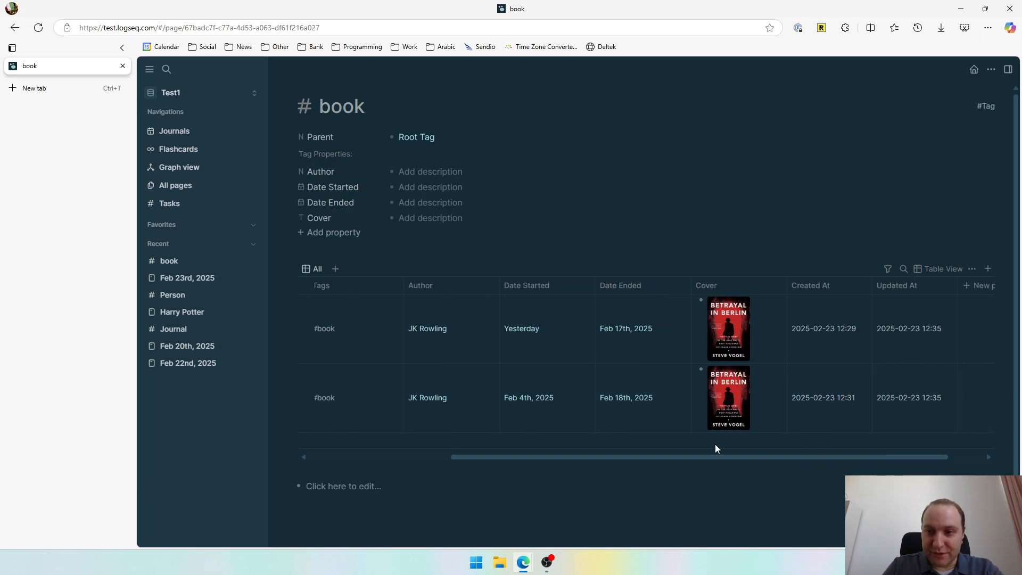
{"action": "left_click", "coordinate": [942, 269]}
{"action": "left_click", "coordinate": [934, 327]}
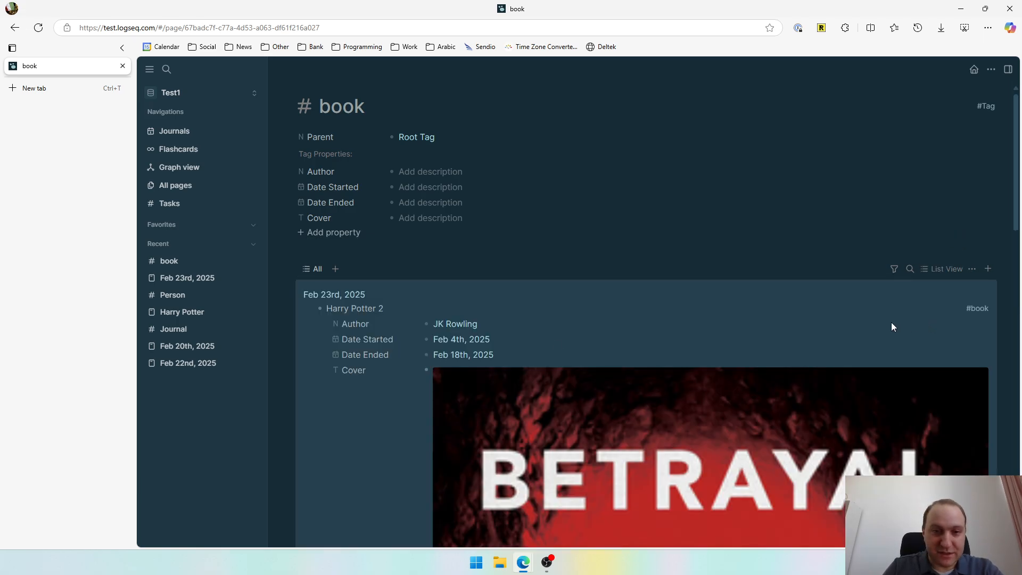
{"action": "left_click", "coordinate": [956, 271]}
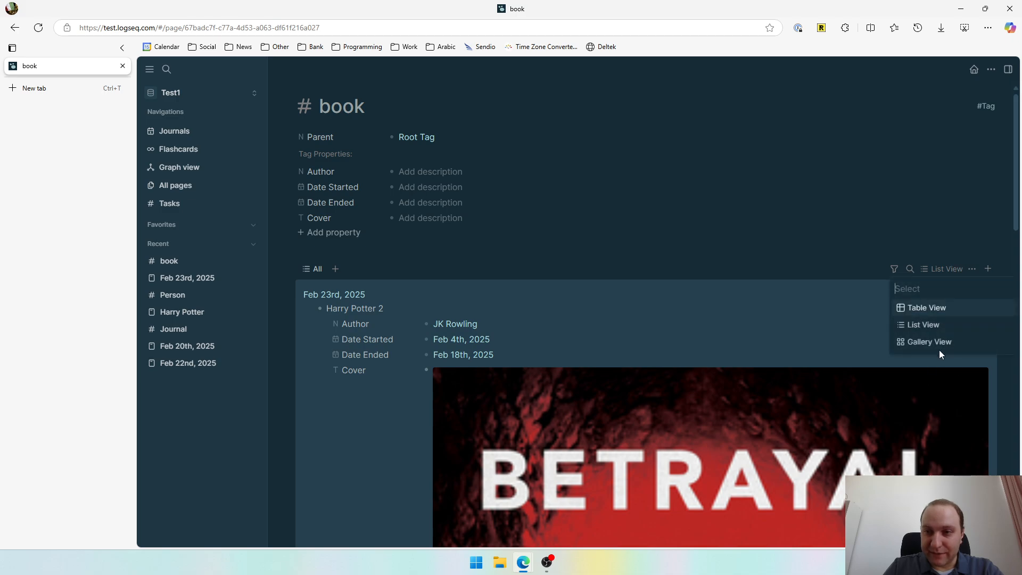
{"action": "left_click", "coordinate": [940, 345]}
{"action": "scroll", "coordinate": [538, 354], "scroll_direction": "down", "scroll_amount": 3}
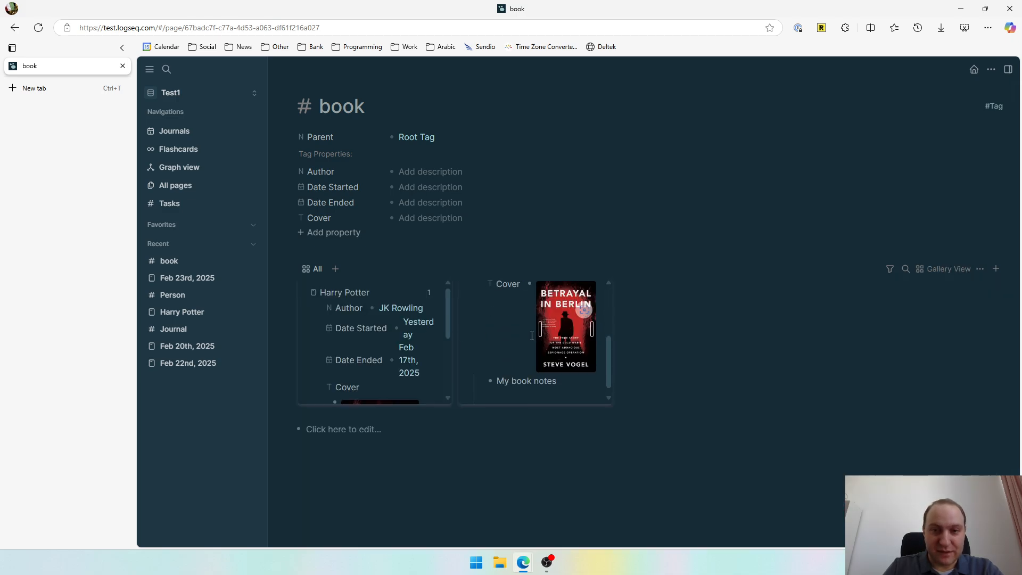
{"action": "scroll", "coordinate": [394, 346], "scroll_direction": "down", "scroll_amount": 3}
{"action": "scroll", "coordinate": [394, 346], "scroll_direction": "up", "scroll_amount": 3}
{"action": "scroll", "coordinate": [553, 344], "scroll_direction": "up", "scroll_amount": 3}
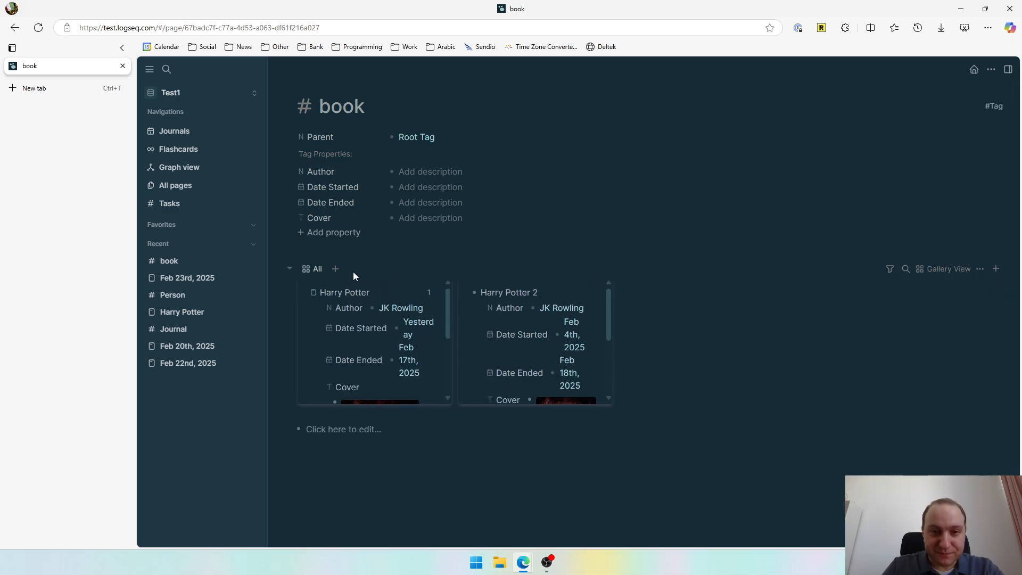
{"action": "left_click", "coordinate": [323, 237]}
{"action": "left_click", "coordinate": [967, 269]}
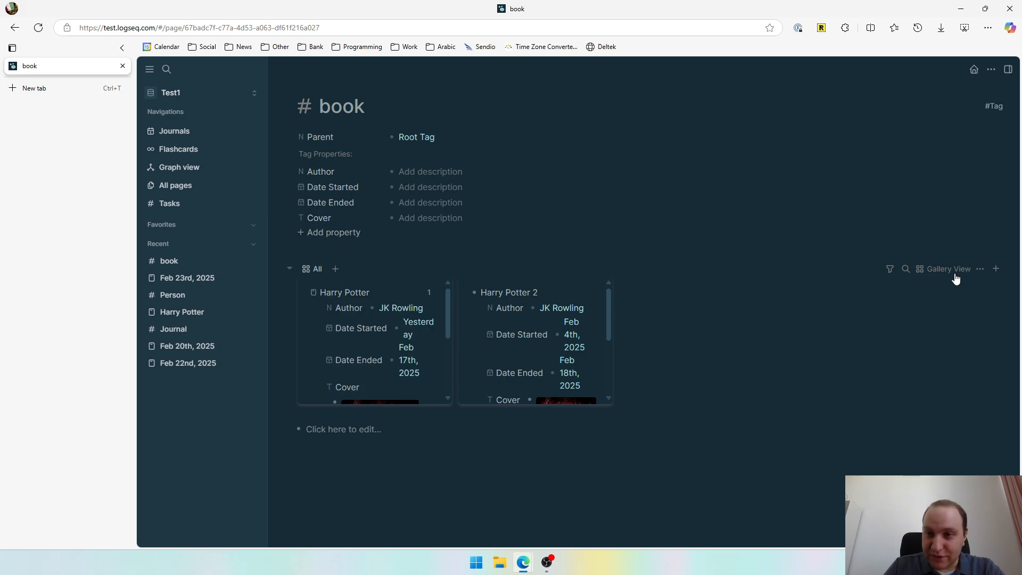
{"action": "left_click", "coordinate": [951, 269]}
{"action": "left_click", "coordinate": [929, 306]}
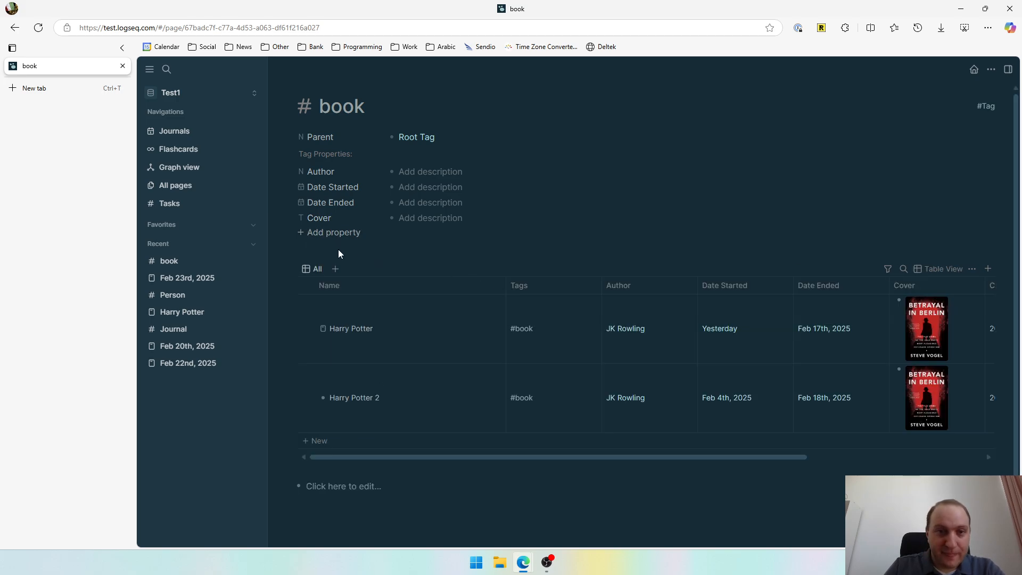
Add a tag property named Read with the Checkbox type to the book tag and narrow the table's Name column.
{"action": "left_click", "coordinate": [347, 237]}
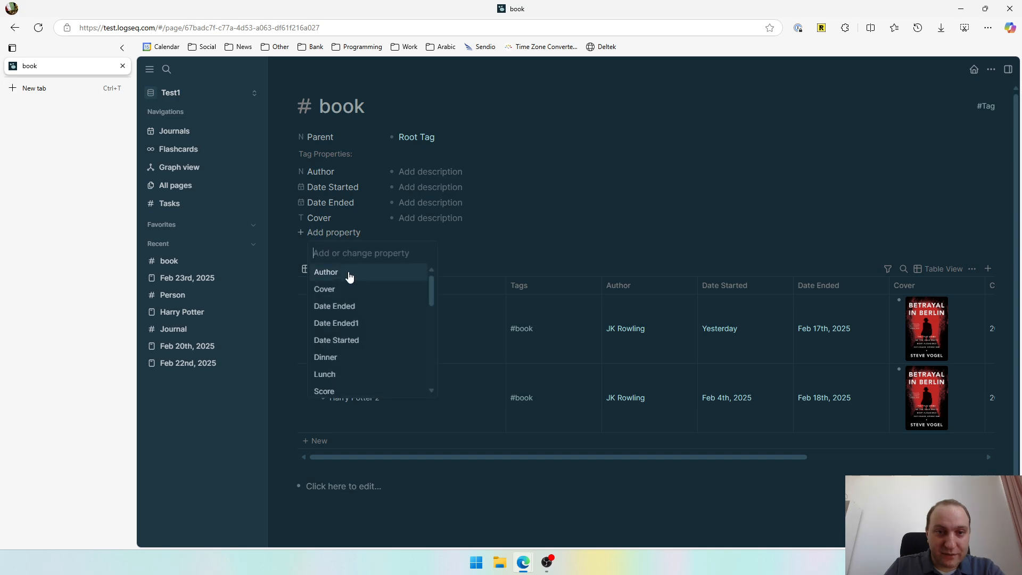
{"action": "type", "text": "Read"}
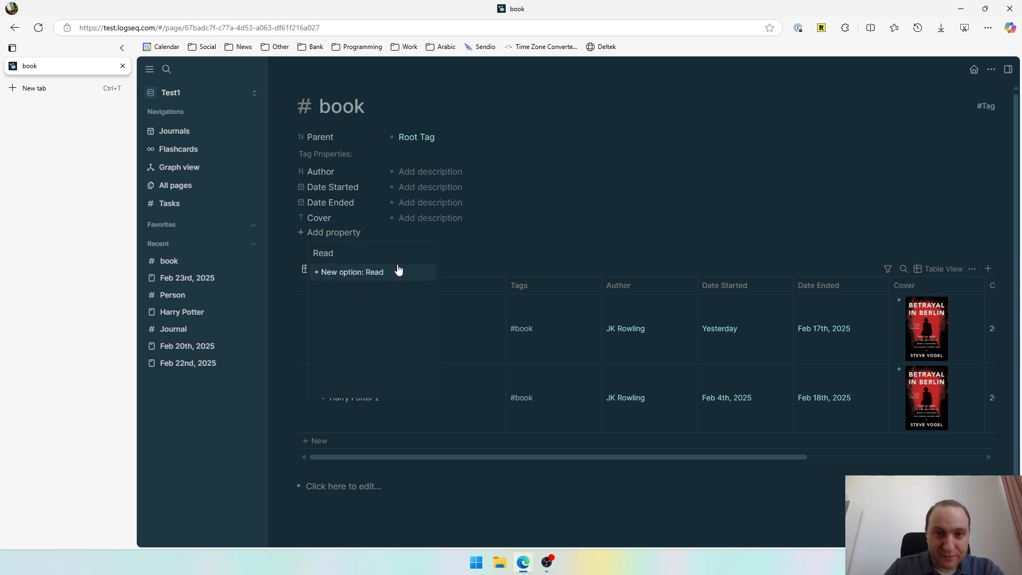
{"action": "left_click", "coordinate": [398, 272]}
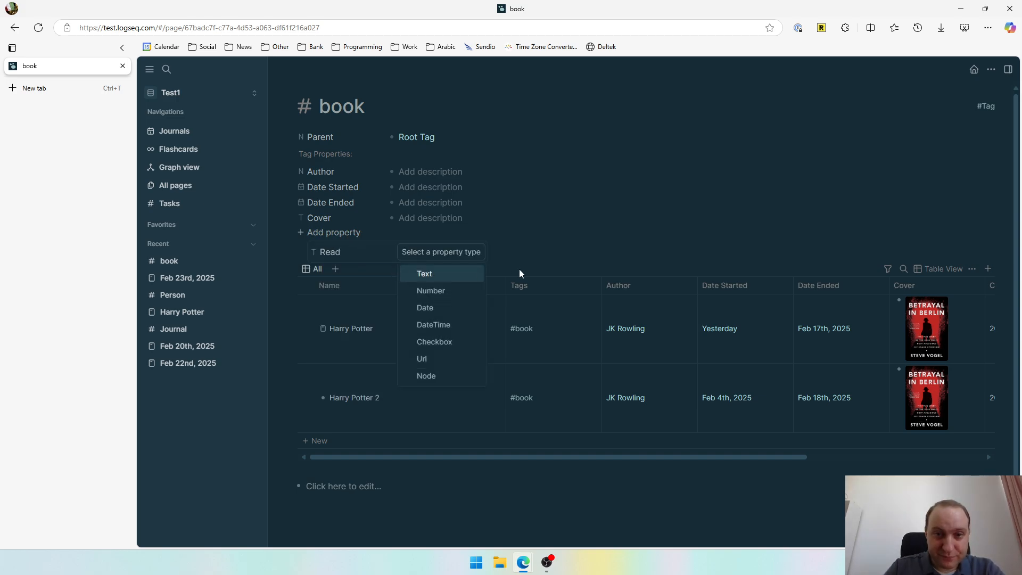
{"action": "left_click", "coordinate": [426, 339]}
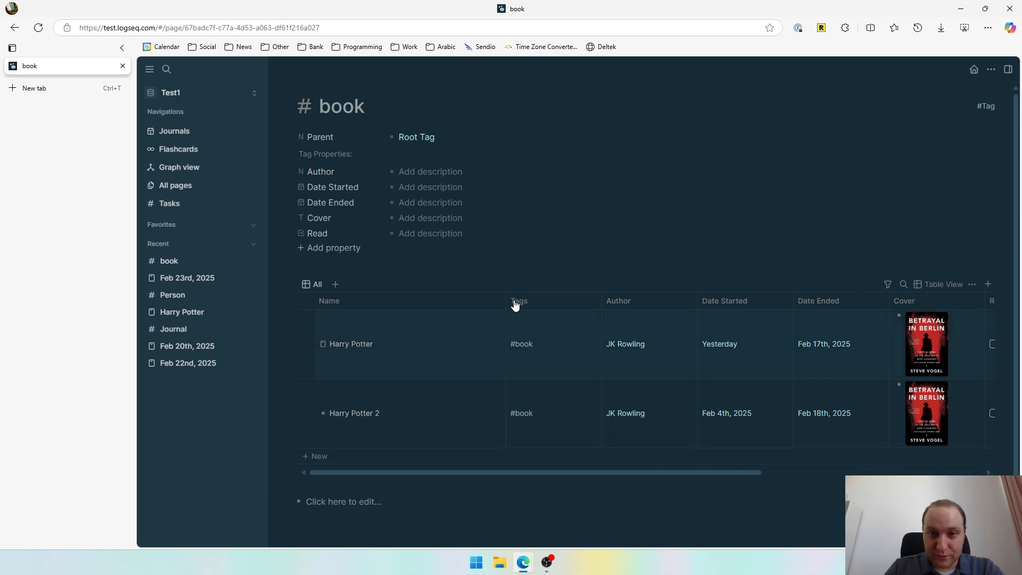
{"action": "left_click_drag", "start_coordinate": [507, 303], "coordinate": [447, 299]}
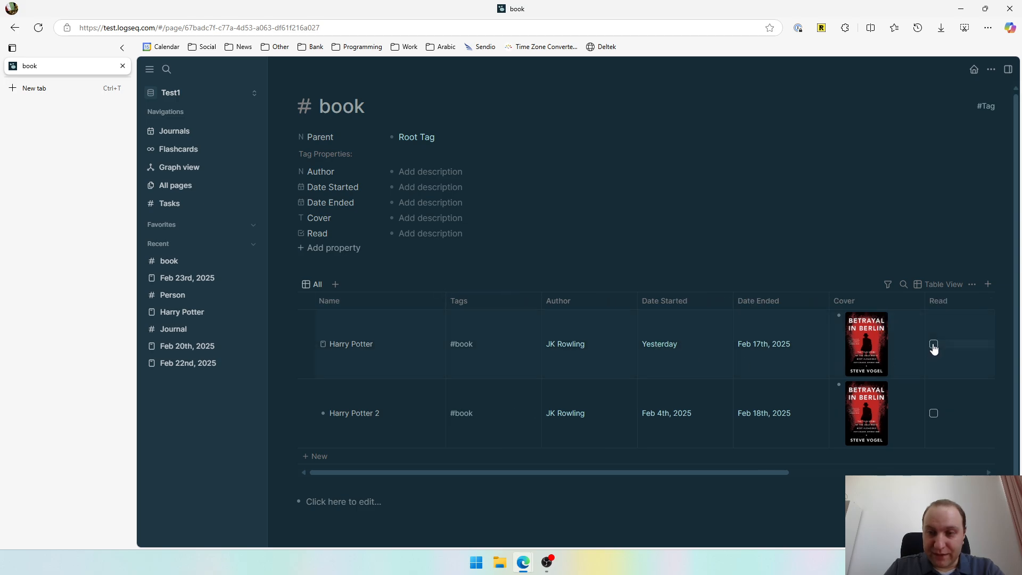
Add a new view to the book entries and rename it To Read.
{"action": "left_click", "coordinate": [336, 285]}
{"action": "left_click", "coordinate": [360, 288]}
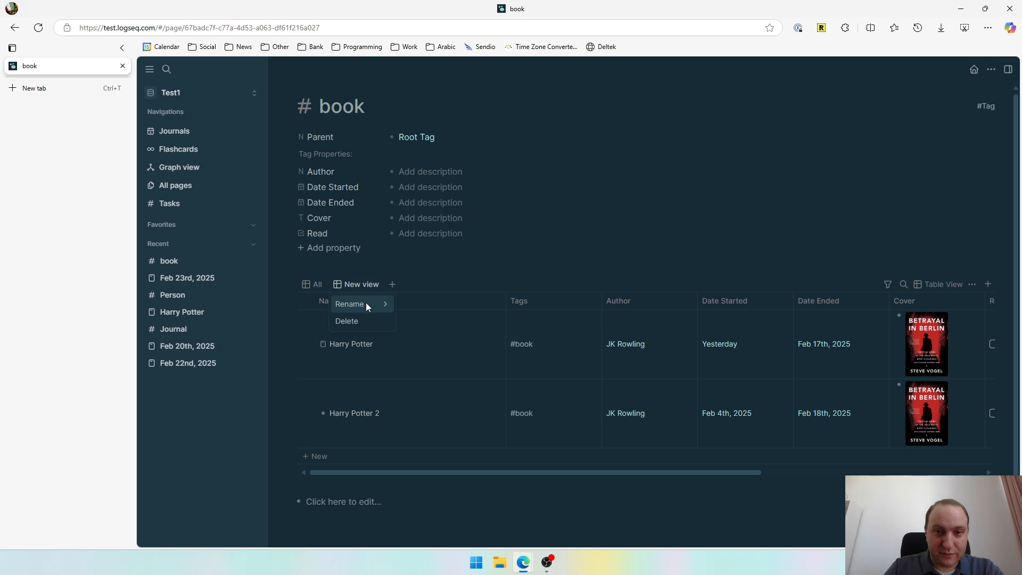
{"action": "type", "text": "To Read"}
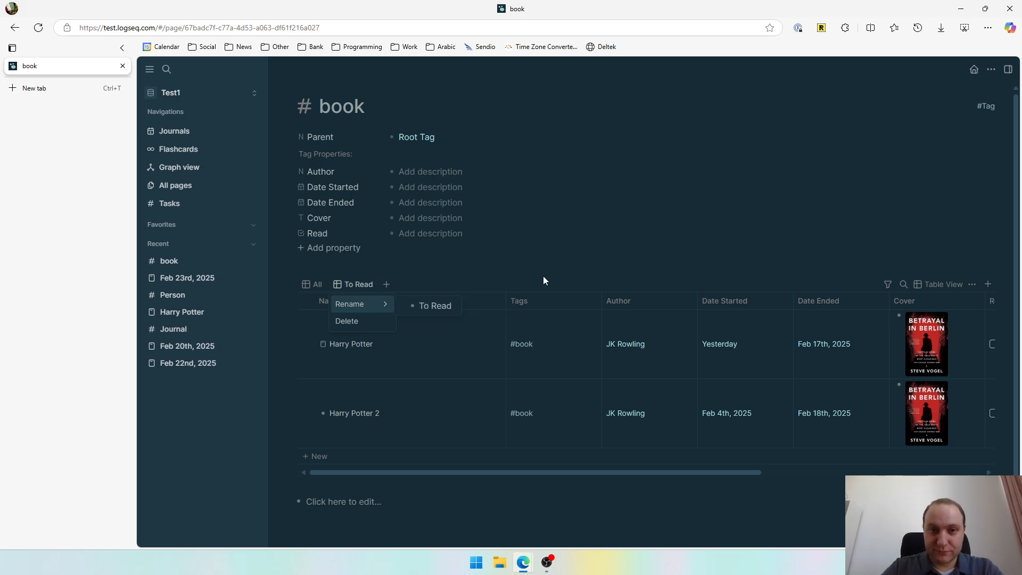
{"action": "key", "text": "Return"}
Mark Harry Potter as Read in the To Read table.
{"action": "left_click", "coordinate": [888, 284]}
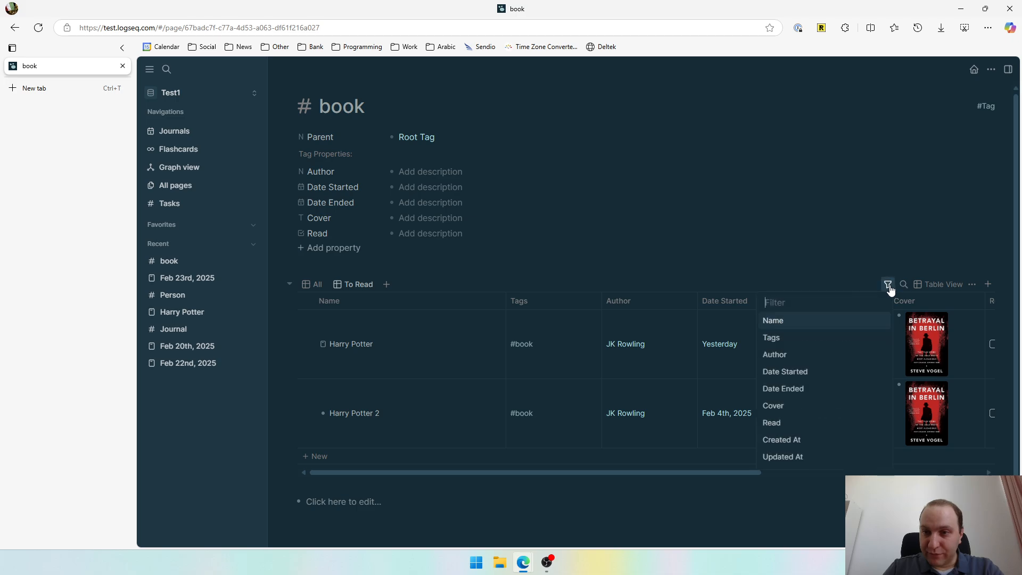
{"action": "left_click", "coordinate": [1006, 359]}
{"action": "left_click", "coordinate": [993, 345]}
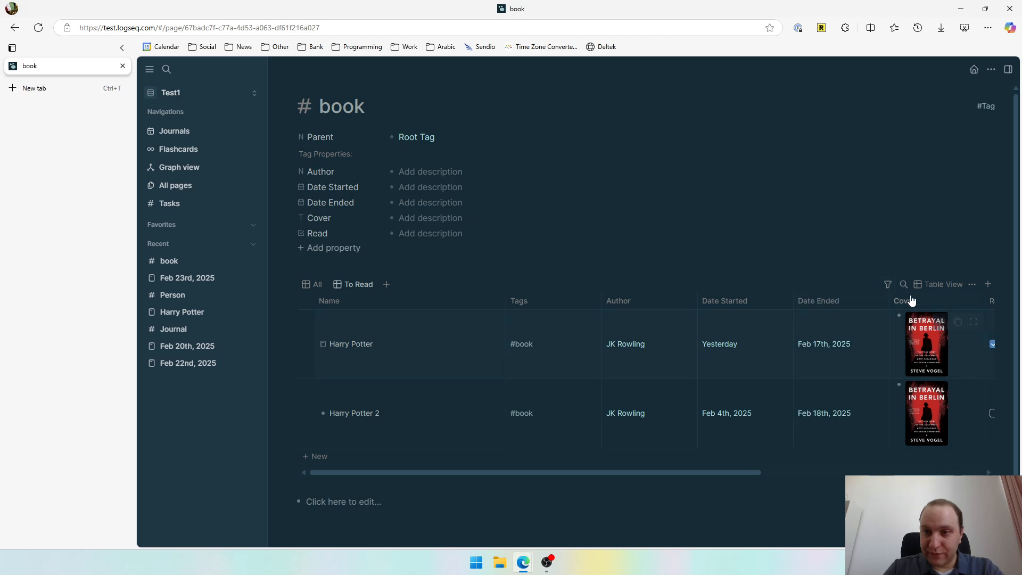
Filter the To Read view to entries where Read is false.
{"action": "left_click", "coordinate": [888, 285]}
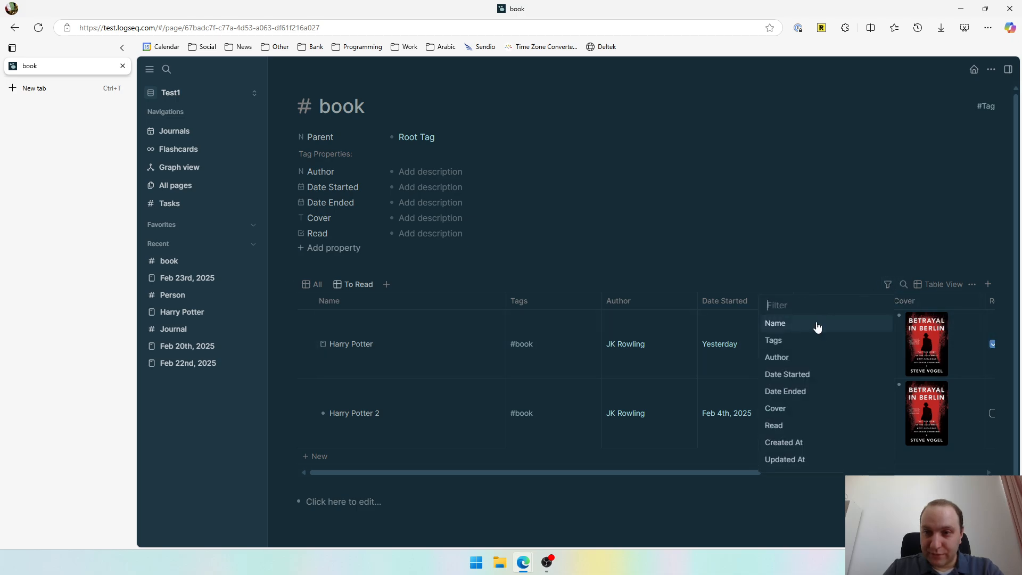
{"action": "left_click", "coordinate": [802, 425]}
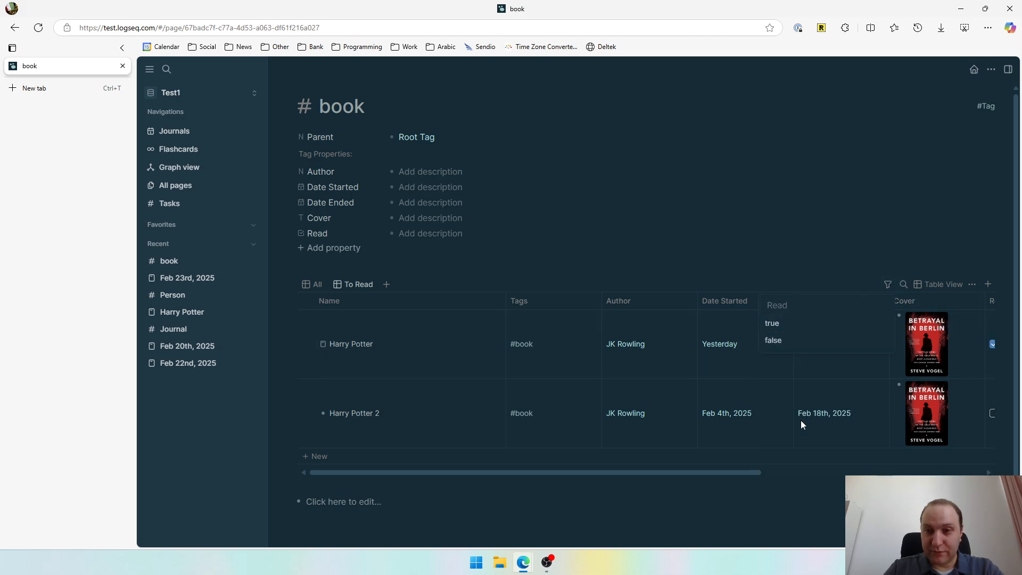
{"action": "left_click", "coordinate": [781, 341]}
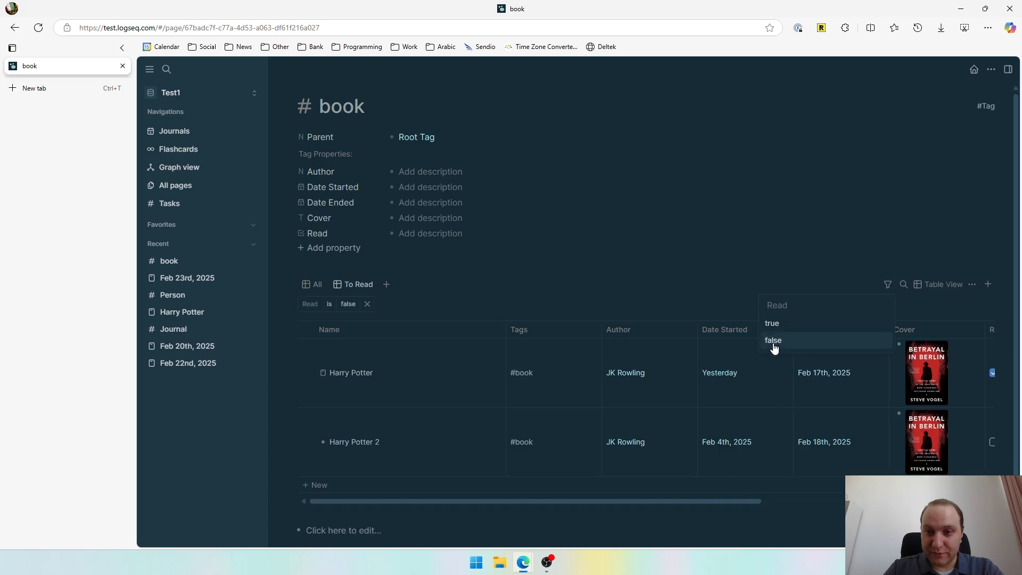
{"action": "left_click", "coordinate": [712, 308]}
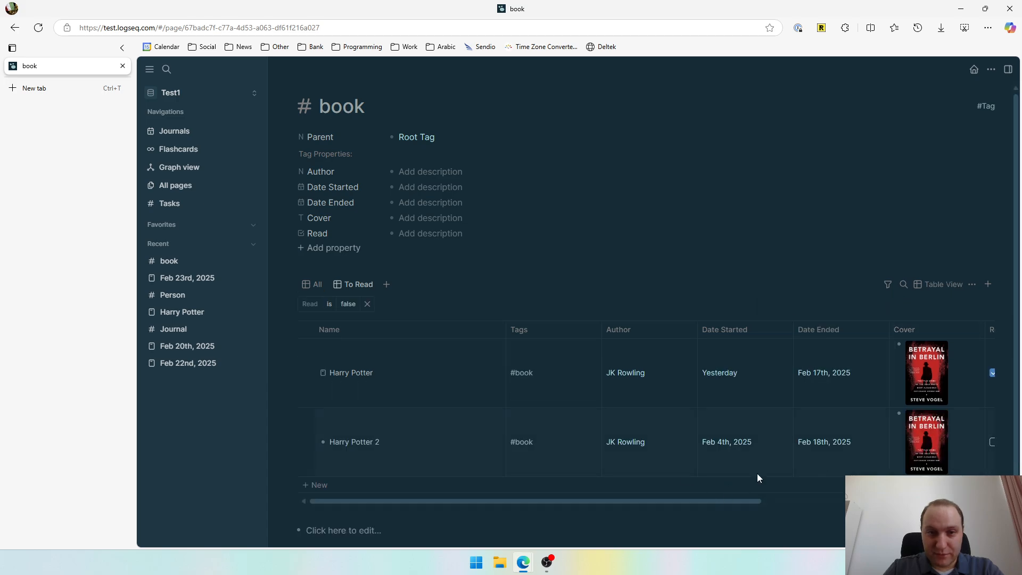
{"action": "left_click", "coordinate": [349, 285]}
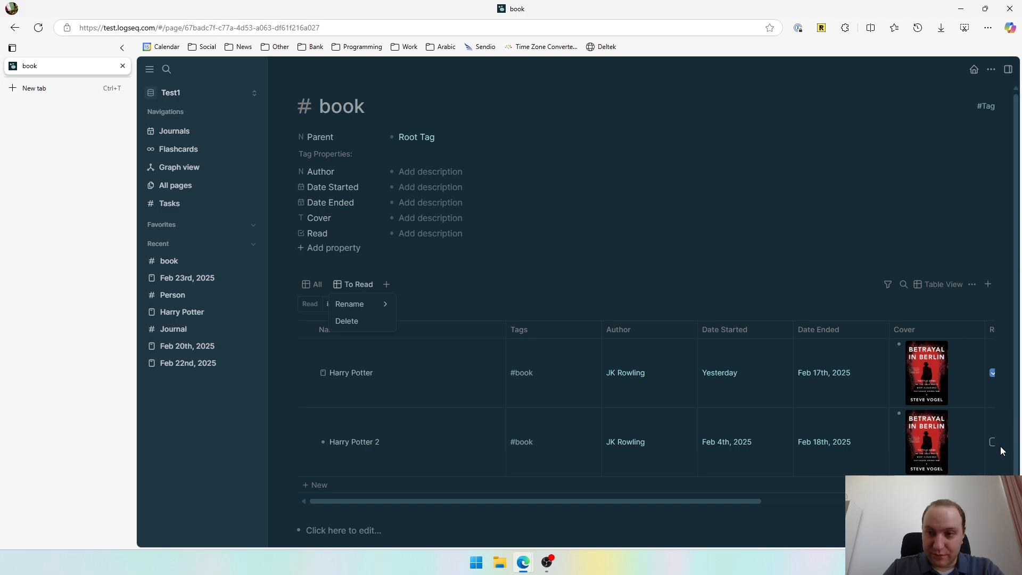
Toggle Harry Potter's Read checkbox in the To Read table and narrow the Name column so the Read column fits.
{"action": "left_click", "coordinate": [991, 374]}
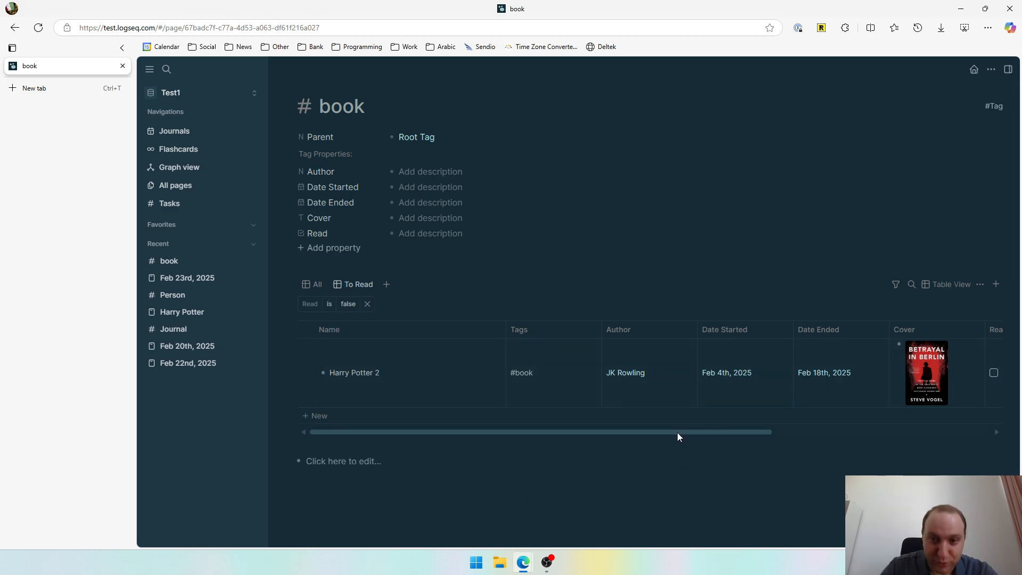
{"action": "left_click_drag", "start_coordinate": [678, 434], "coordinate": [672, 413]}
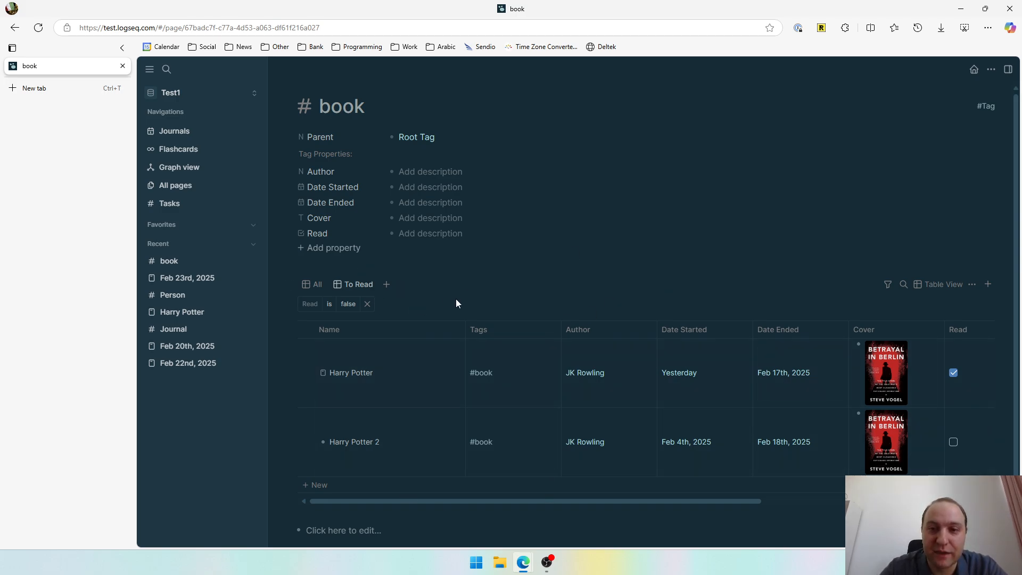
Add a Date Ended filter for Feb 17th, 2025 to the To Read view and change its condition to date before.
{"action": "left_click", "coordinate": [886, 287]}
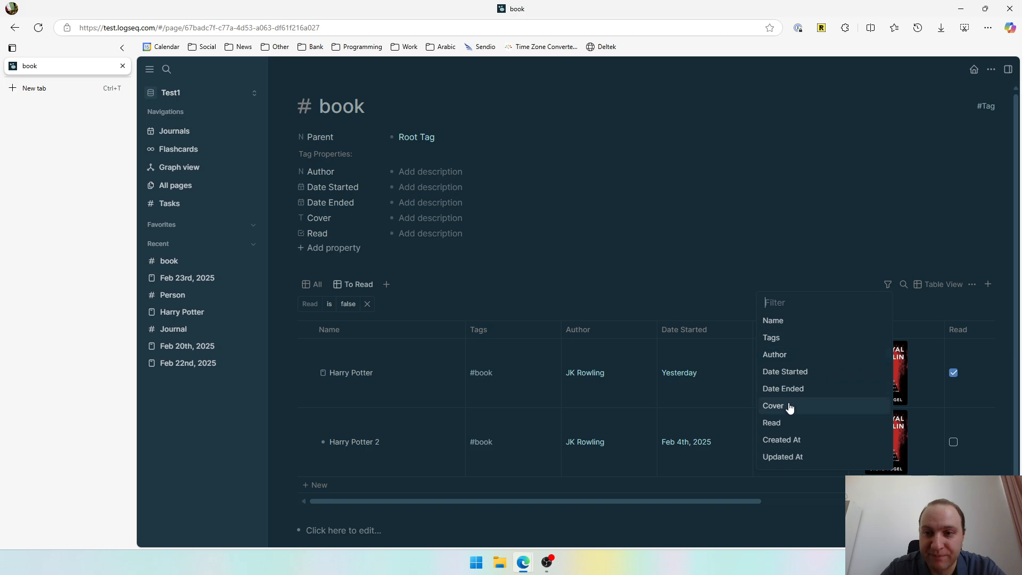
{"action": "left_click", "coordinate": [800, 390]}
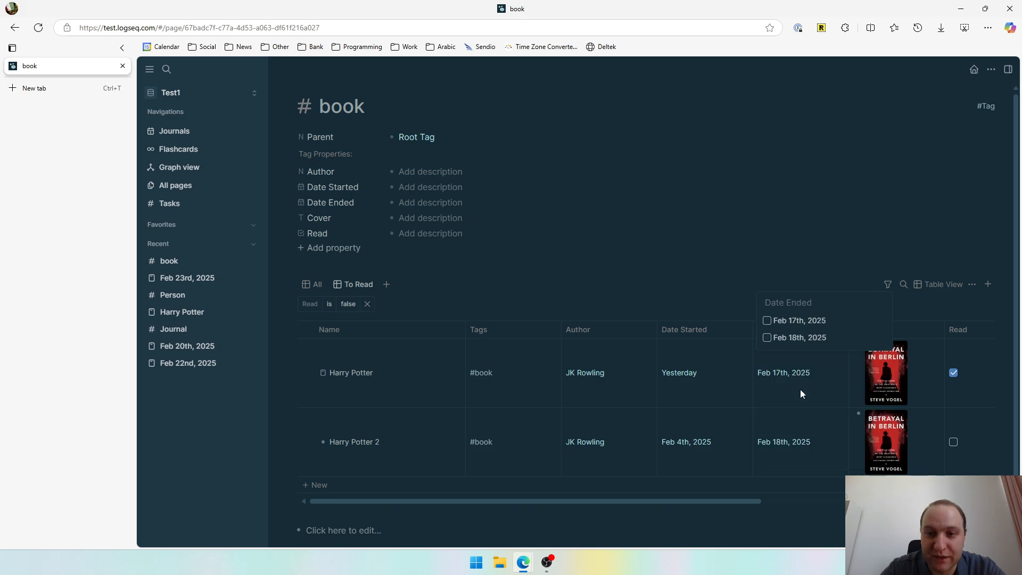
{"action": "left_click", "coordinate": [788, 320]}
{"action": "left_click", "coordinate": [432, 304]}
{"action": "left_click", "coordinate": [432, 304]}
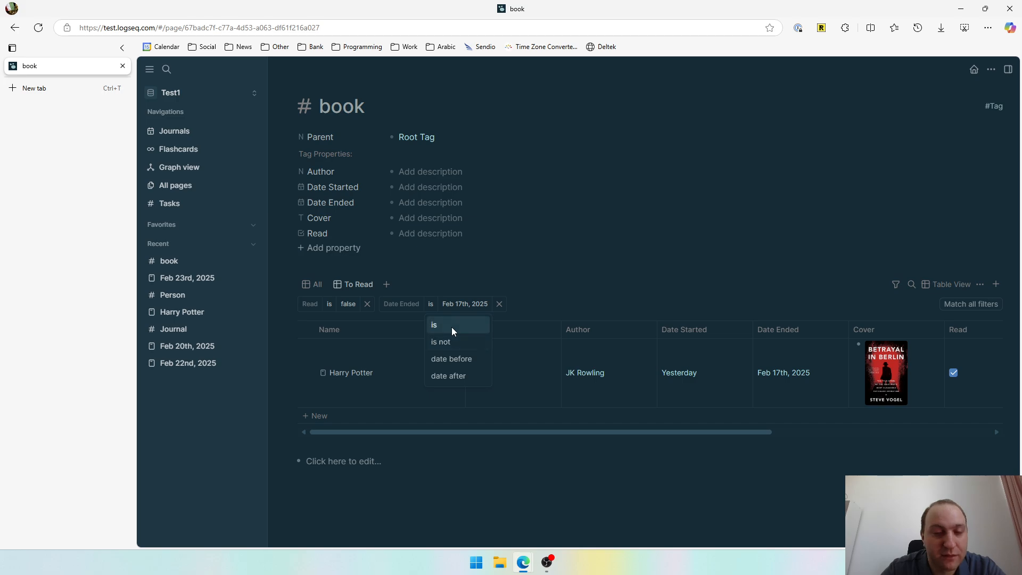
{"action": "left_click", "coordinate": [458, 360]}
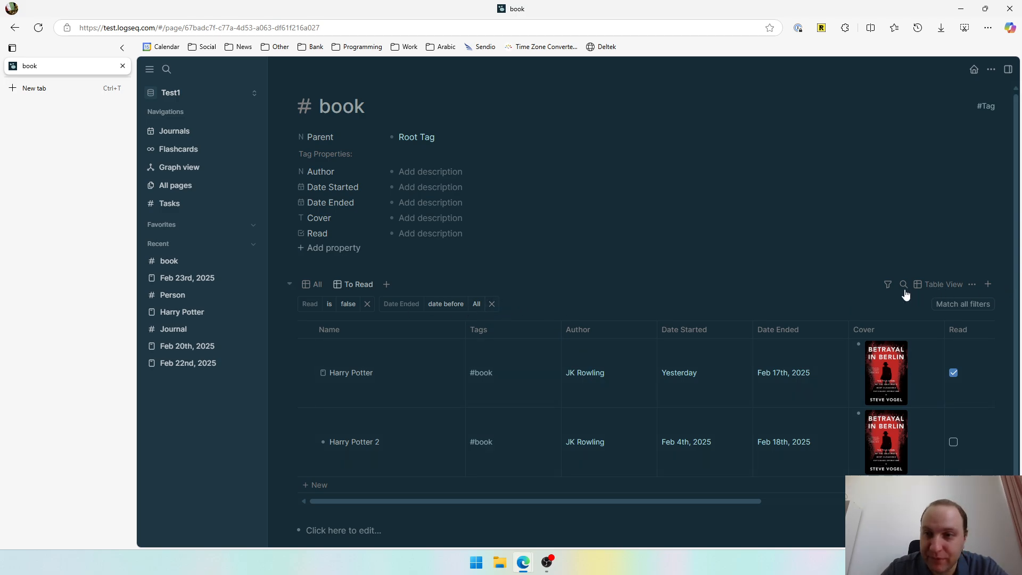
Keep the filter matching set to Match all filters and remove the Date Ended filter from the To Read view.
{"action": "left_click", "coordinate": [972, 286]}
{"action": "left_click", "coordinate": [962, 304]}
{"action": "left_click", "coordinate": [963, 304]}
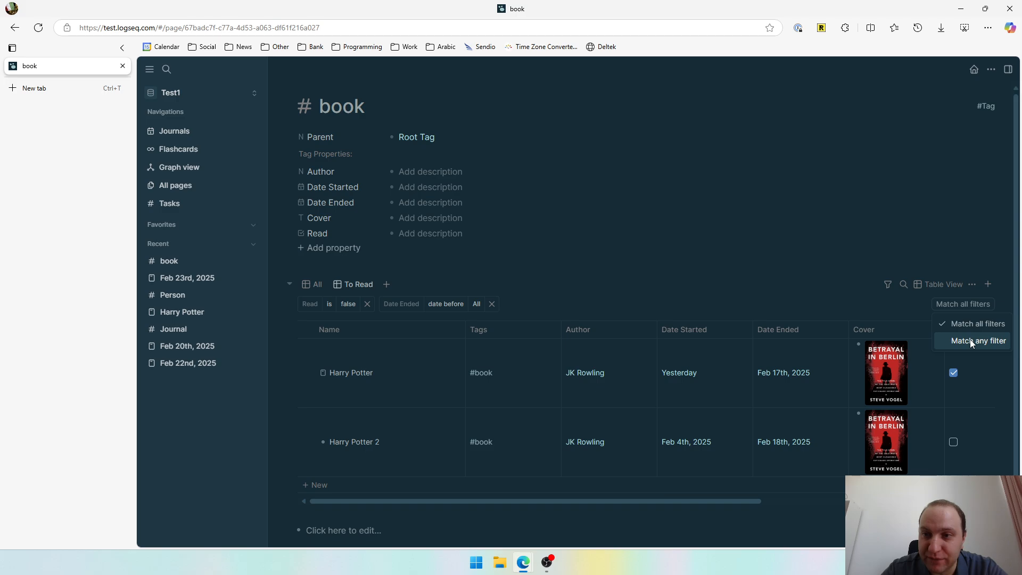
{"action": "left_click", "coordinate": [966, 328]}
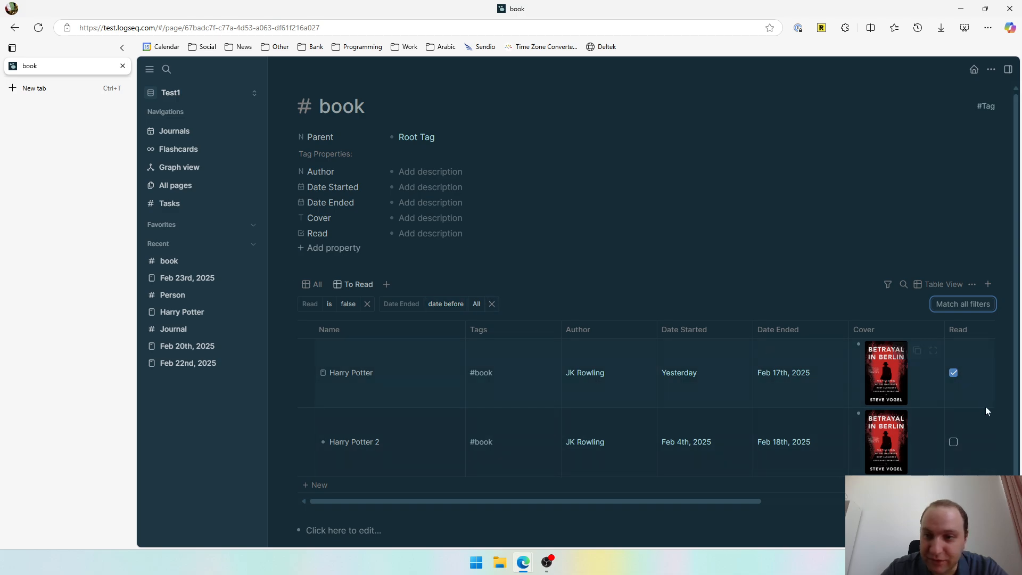
{"action": "left_click", "coordinate": [491, 304]}
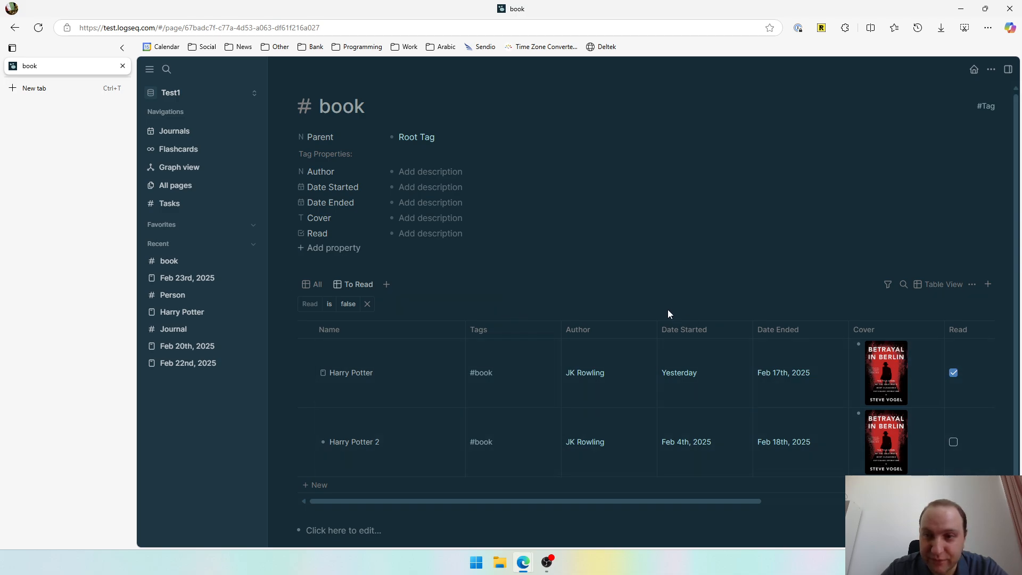
Switch the To Read view's Read filter to true and back to false.
{"action": "left_click", "coordinate": [353, 285]}
{"action": "mouse_move", "coordinate": [363, 304]}
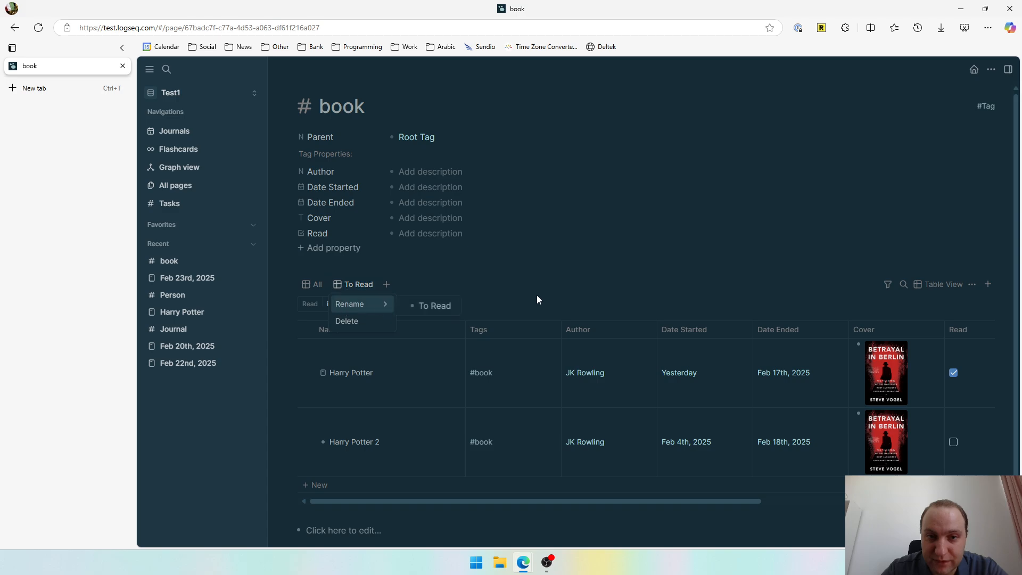
{"action": "left_click", "coordinate": [538, 299]}
{"action": "left_click", "coordinate": [348, 304]}
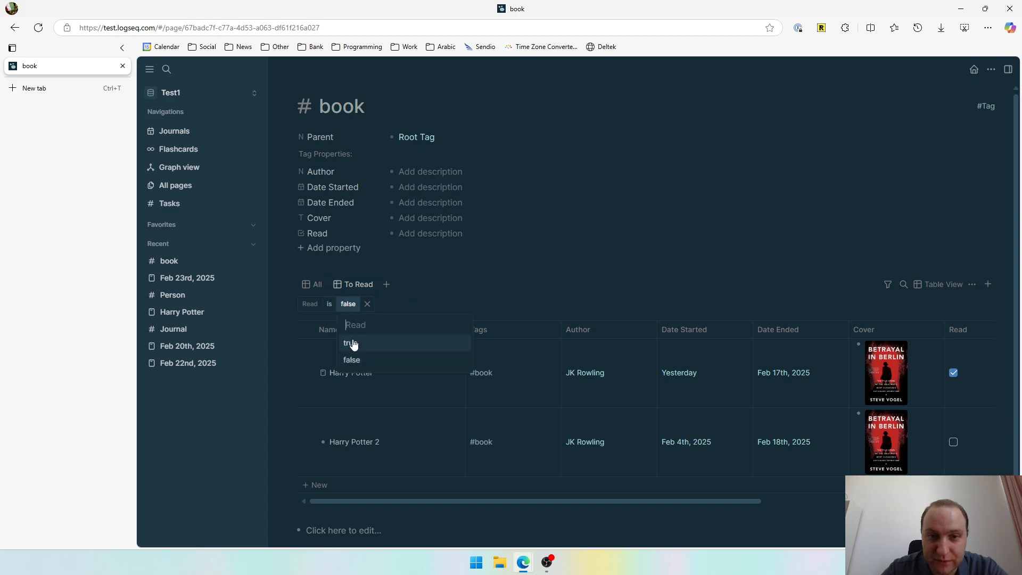
{"action": "left_click", "coordinate": [355, 356]}
{"action": "left_click", "coordinate": [356, 346]}
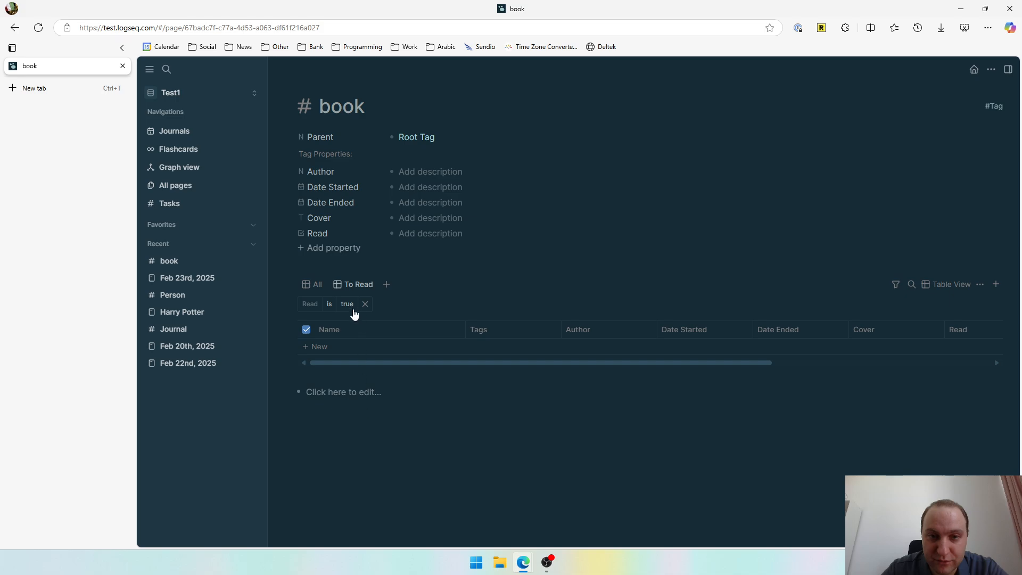
{"action": "left_click", "coordinate": [347, 304]}
{"action": "left_click", "coordinate": [350, 360]}
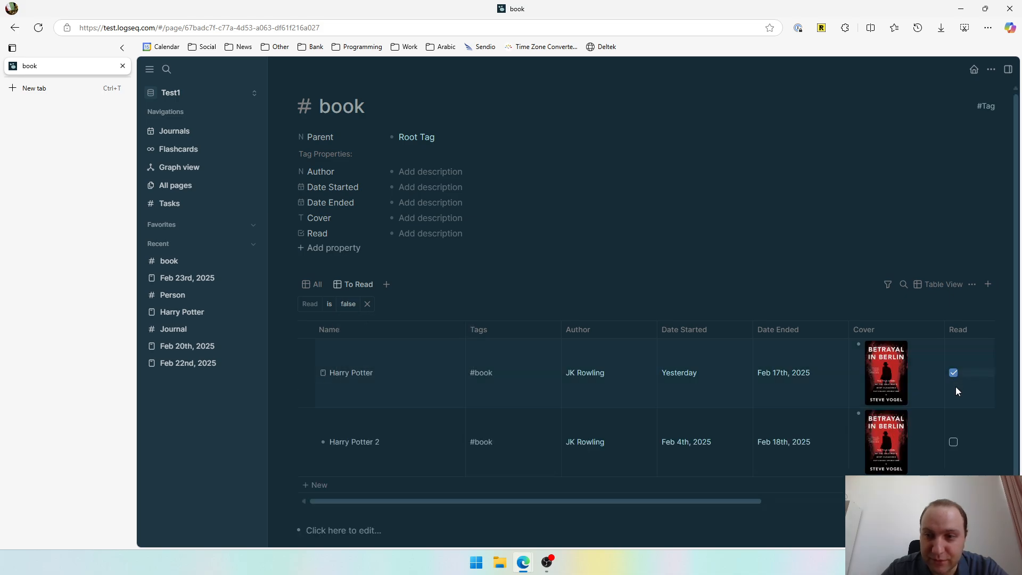
Toggle Harry Potter's Read checkbox and remove the Read filter from the To Read view.
{"action": "left_click", "coordinate": [953, 373]}
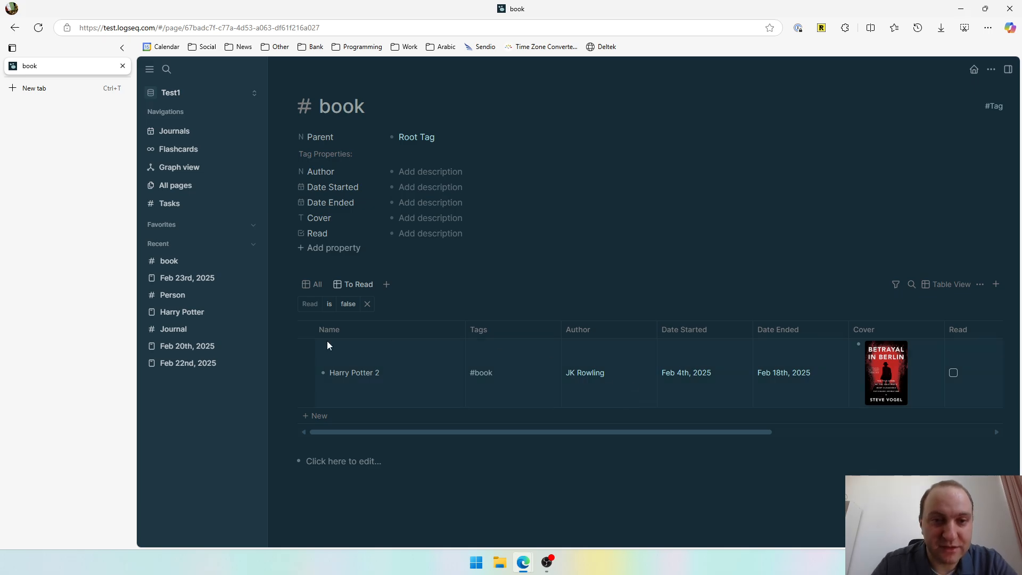
{"action": "left_click", "coordinate": [368, 304]}
Open the list of all pages and look through the listed pages and their tags.
{"action": "left_click", "coordinate": [177, 184]}
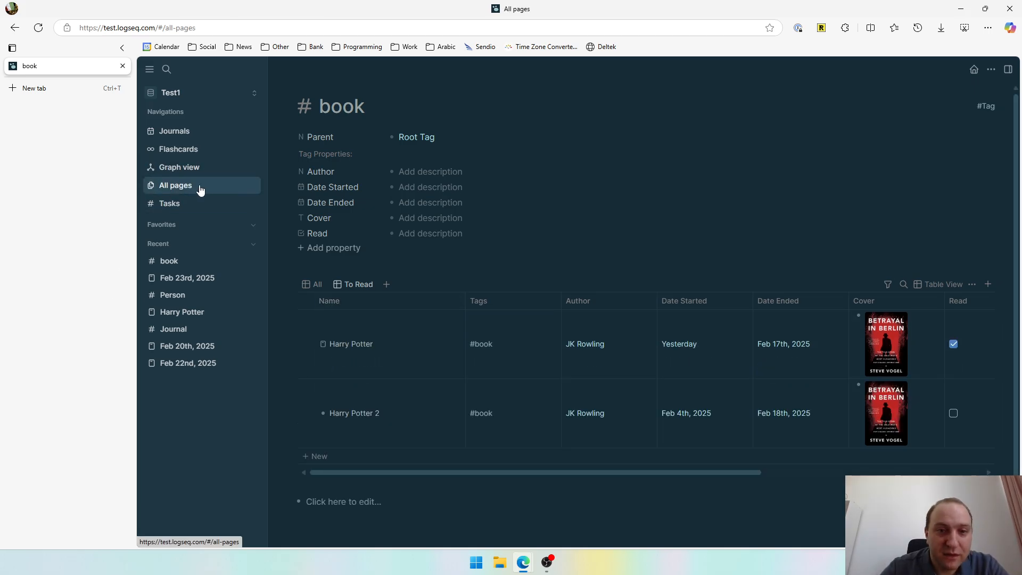
{"action": "scroll", "coordinate": [452, 289], "scroll_direction": "down", "scroll_amount": 3}
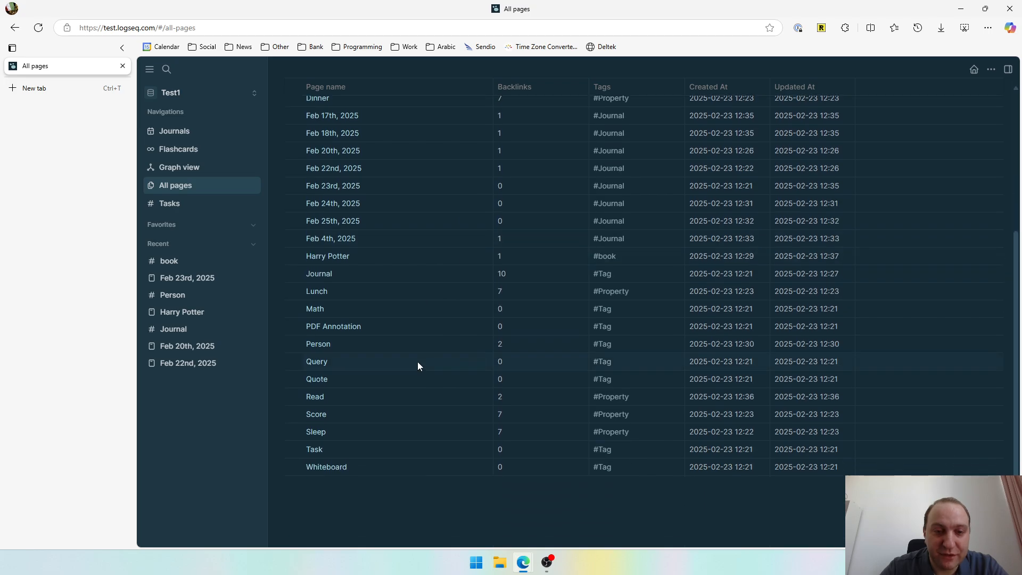
{"action": "scroll", "coordinate": [468, 298], "scroll_direction": "up", "scroll_amount": 3}
{"action": "scroll", "coordinate": [452, 266], "scroll_direction": "down", "scroll_amount": 3}
{"action": "scroll", "coordinate": [381, 318], "scroll_direction": "up", "scroll_amount": 2}
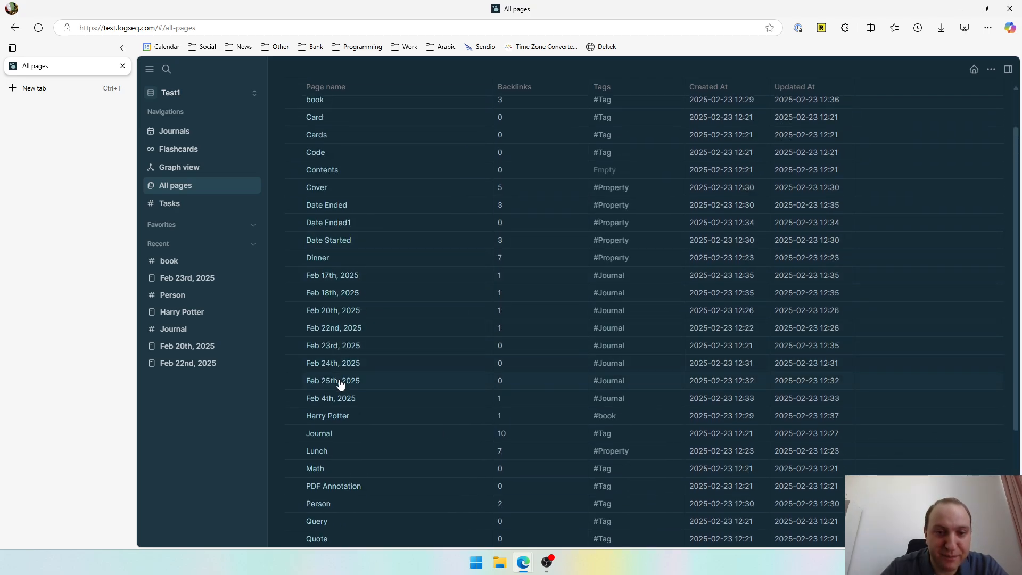
{"action": "scroll", "coordinate": [351, 414], "scroll_direction": "down", "scroll_amount": 2}
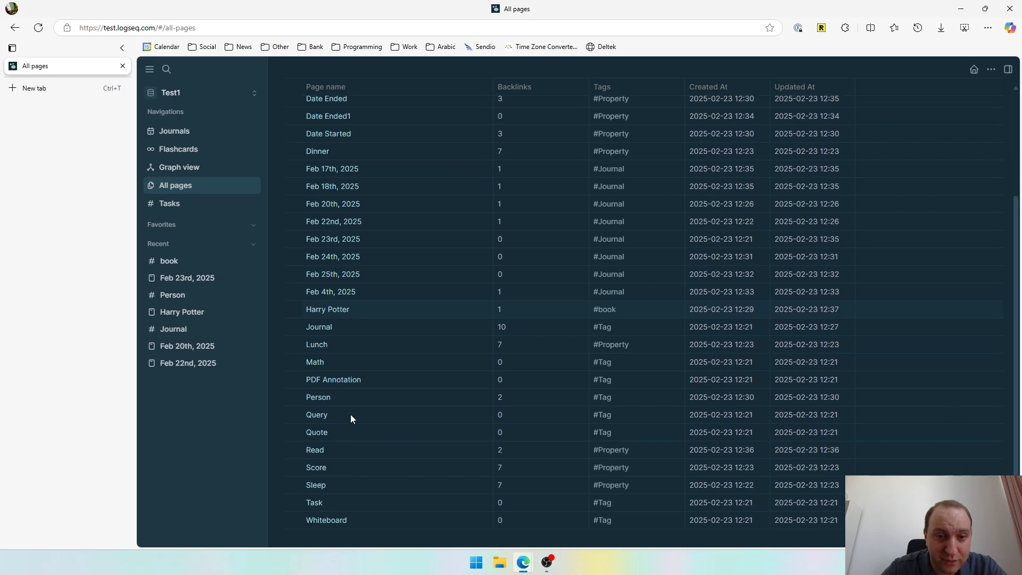
{"action": "scroll", "coordinate": [350, 415], "scroll_direction": "up", "scroll_amount": 3}
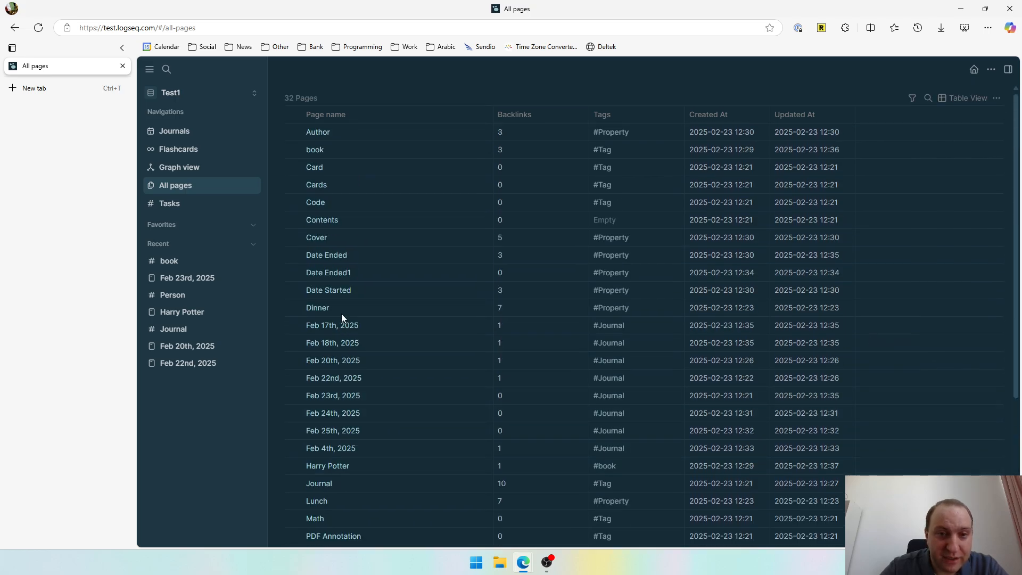
Collapse the Harry Potter 2 block in the Feb 23rd, 2025 journal and turn its text into a page link.
{"action": "left_click", "coordinate": [171, 132]}
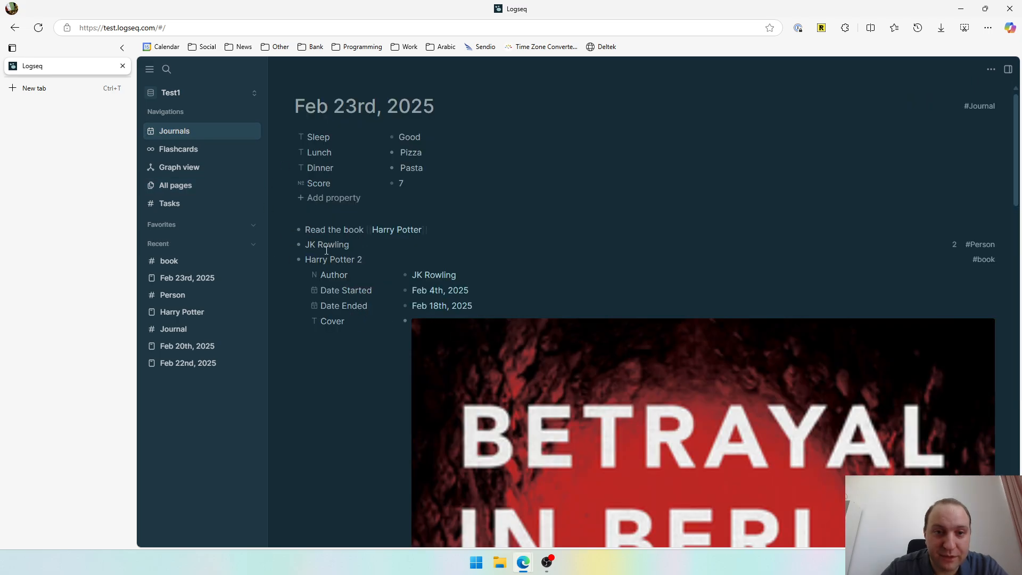
{"action": "left_click", "coordinate": [289, 260]}
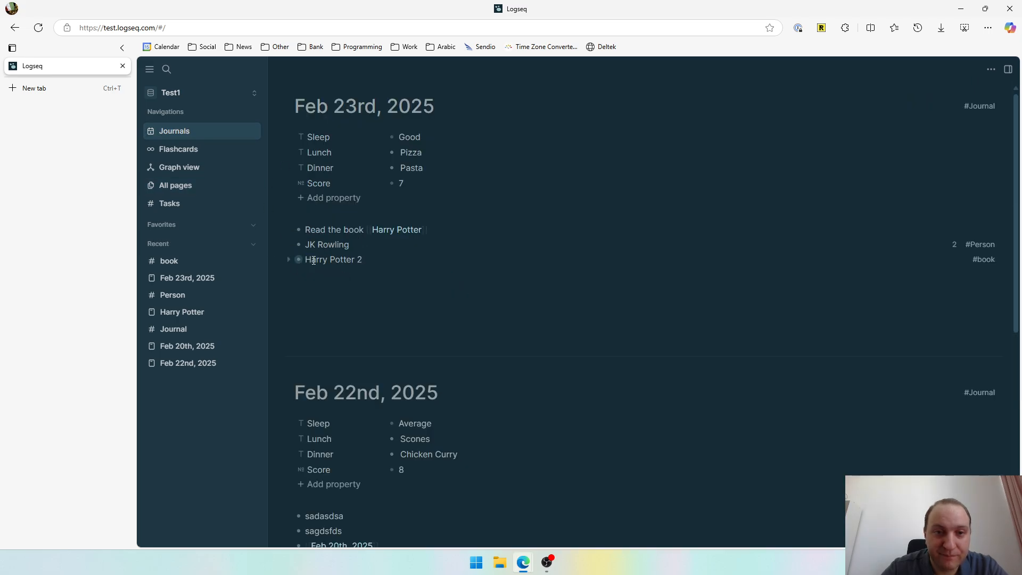
{"action": "left_click_drag", "start_coordinate": [306, 261], "coordinate": [361, 263]}
{"action": "type", "text": "[["}
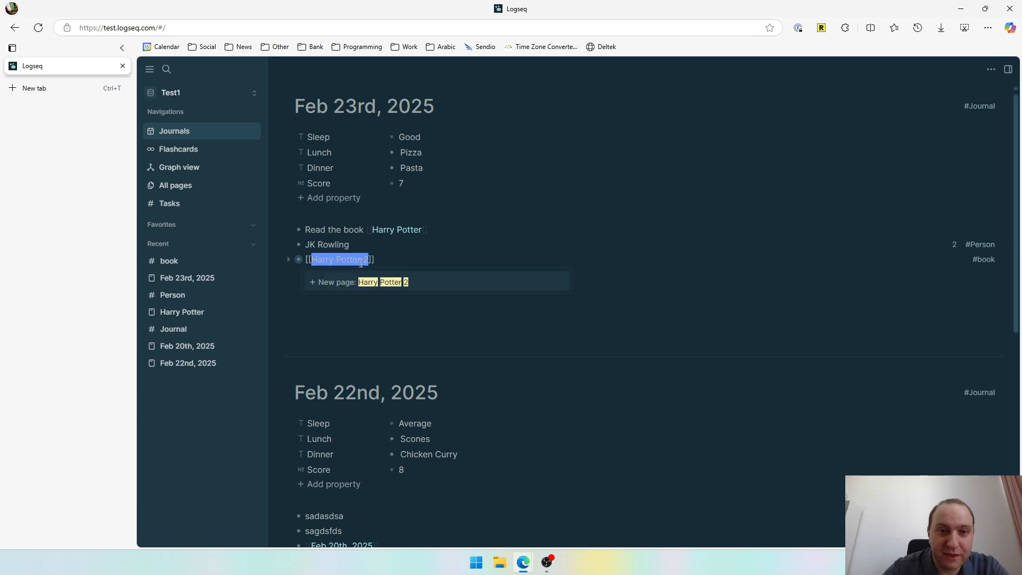
{"action": "key", "text": "Escape"}
{"action": "key", "text": "Escape"}
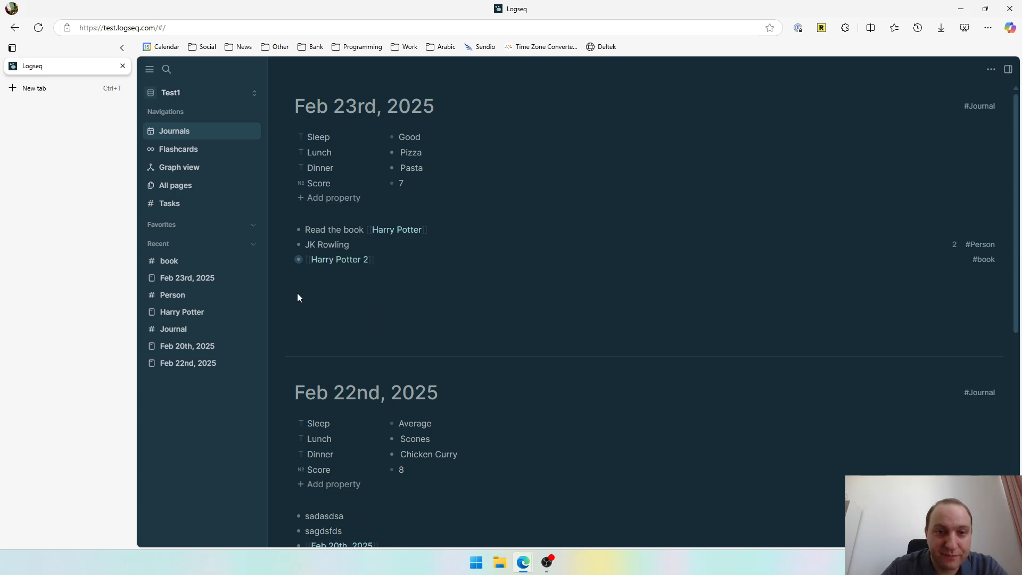
Tag the Harry Potter 2 page with book in the list of all pages.
{"action": "left_click", "coordinate": [202, 184]}
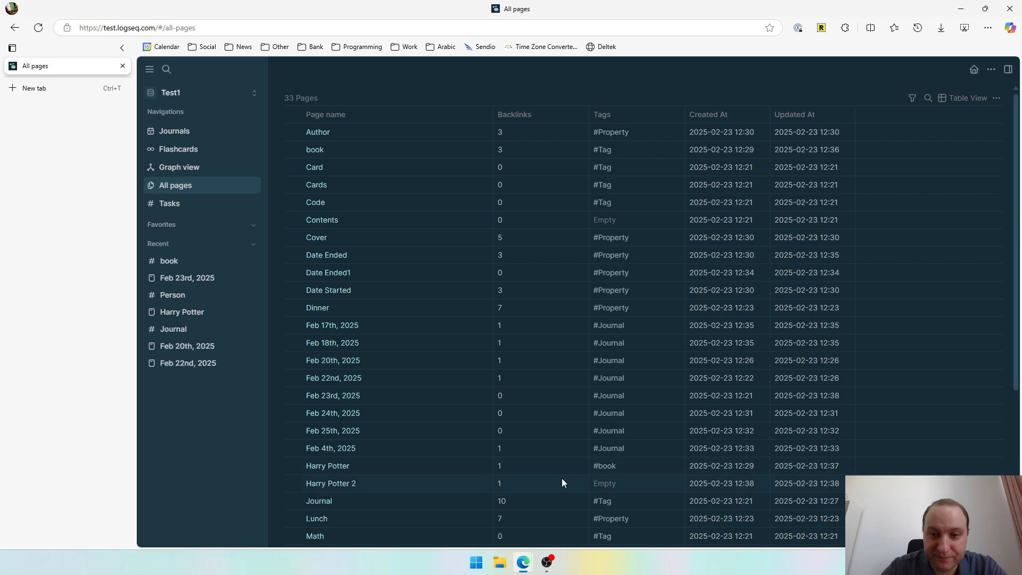
{"action": "left_click", "coordinate": [620, 490]}
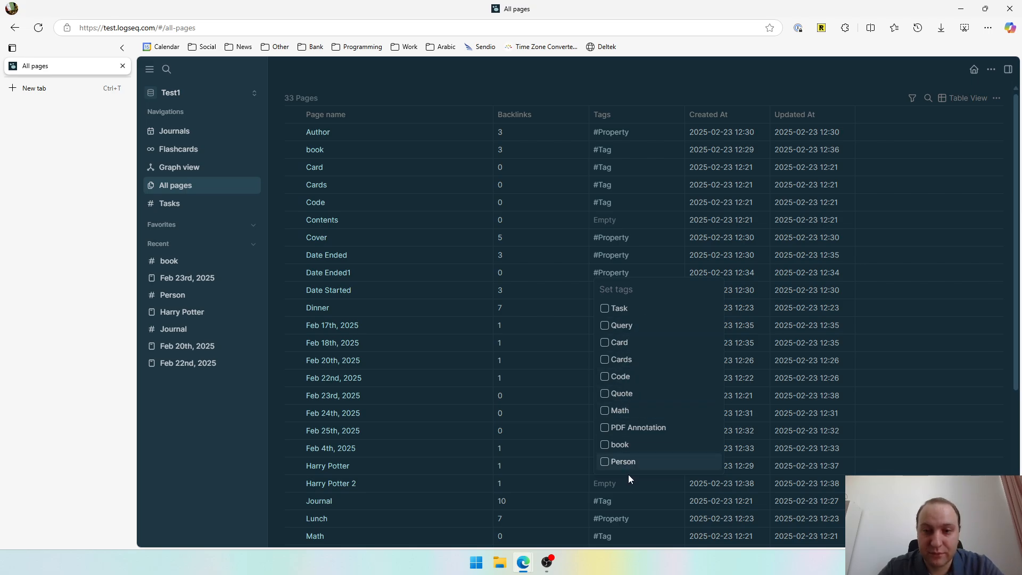
{"action": "left_click", "coordinate": [620, 447]}
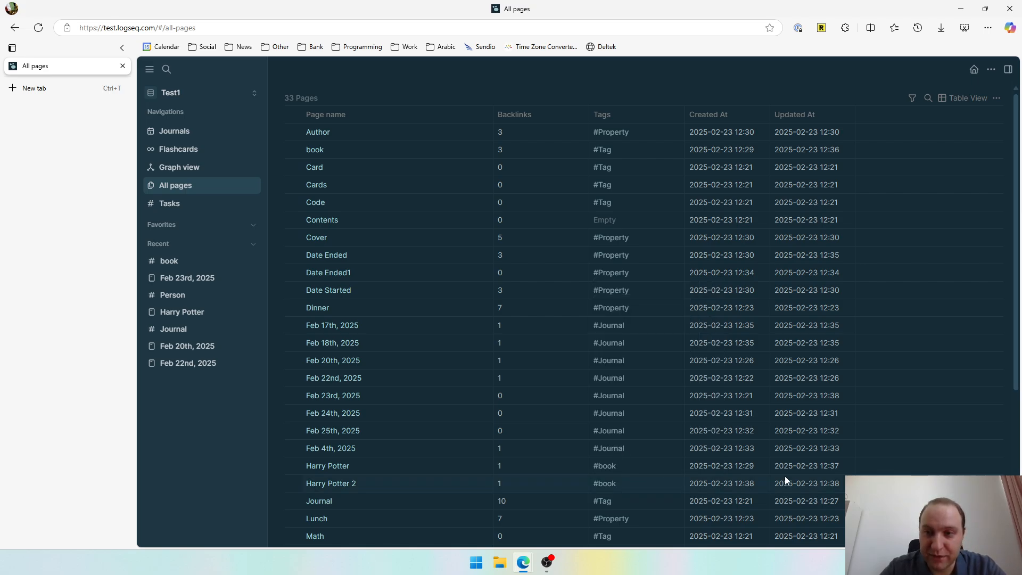
Examine the filter, search, view type, column visibility and grouping options of the all-pages table.
{"action": "left_click", "coordinate": [913, 101]}
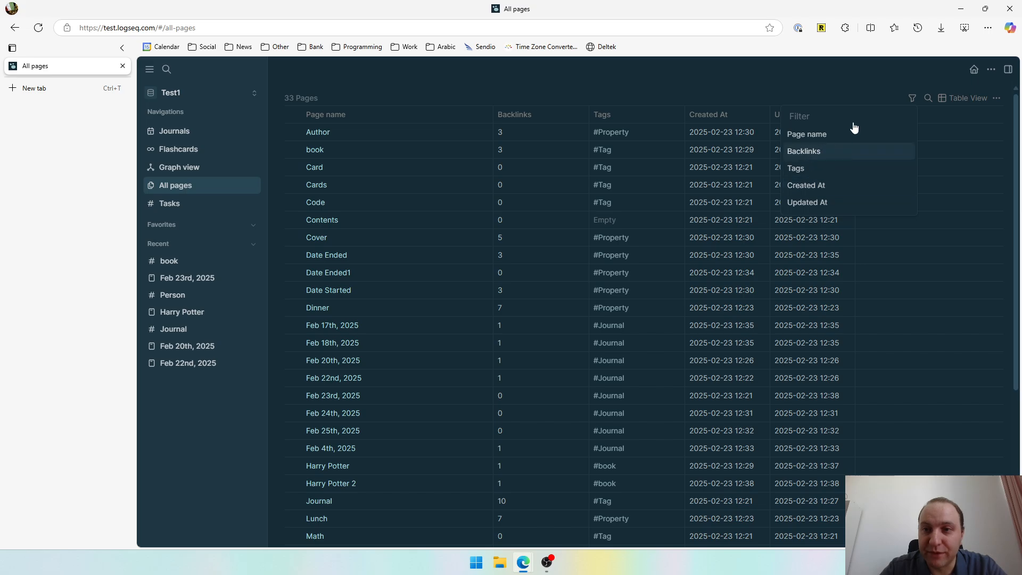
{"action": "key", "text": "Escape"}
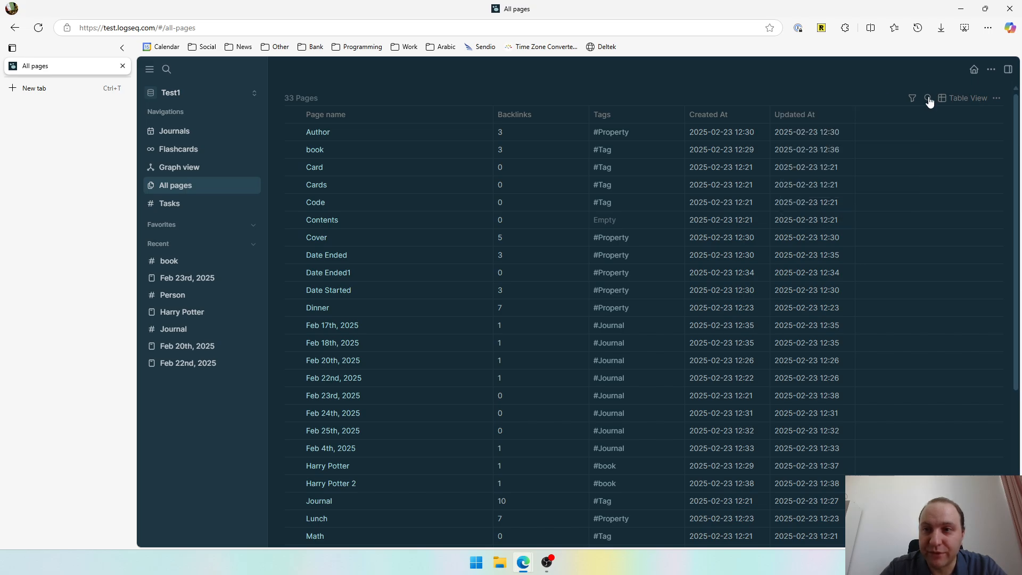
{"action": "left_click", "coordinate": [929, 98]}
{"action": "left_click", "coordinate": [972, 99]}
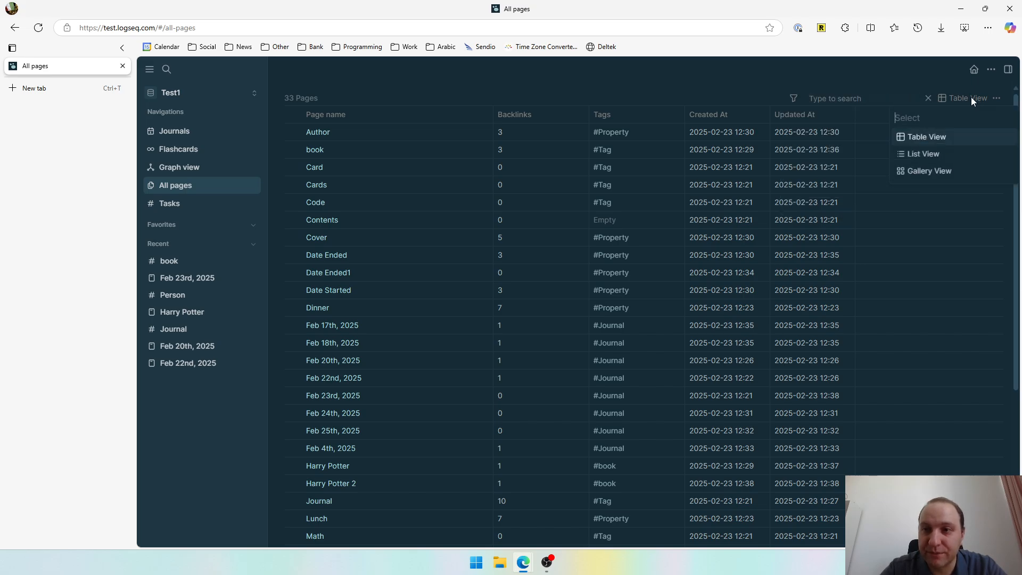
{"action": "left_click", "coordinate": [997, 101]}
{"action": "left_click", "coordinate": [997, 101]}
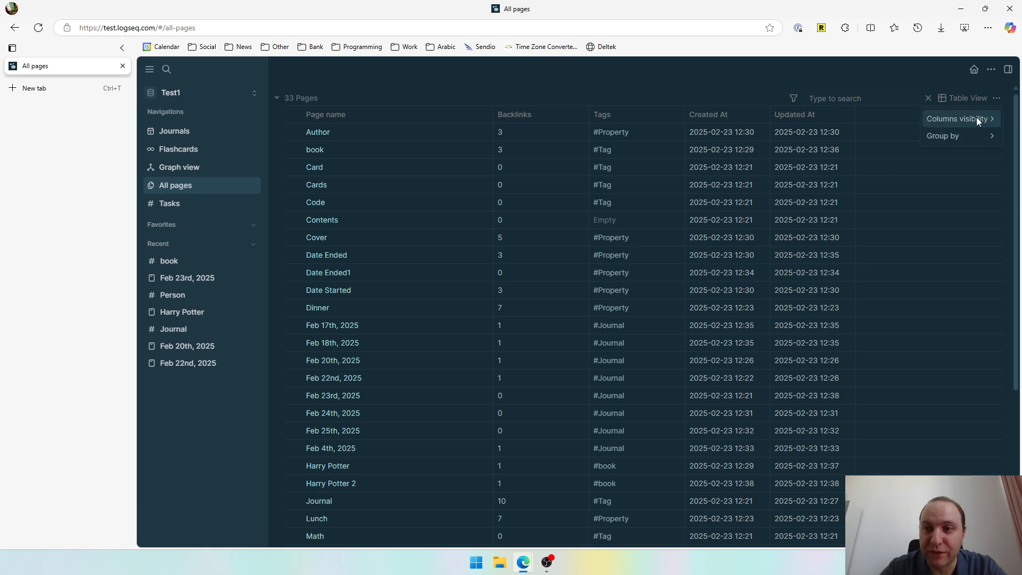
{"action": "left_click", "coordinate": [407, 98]}
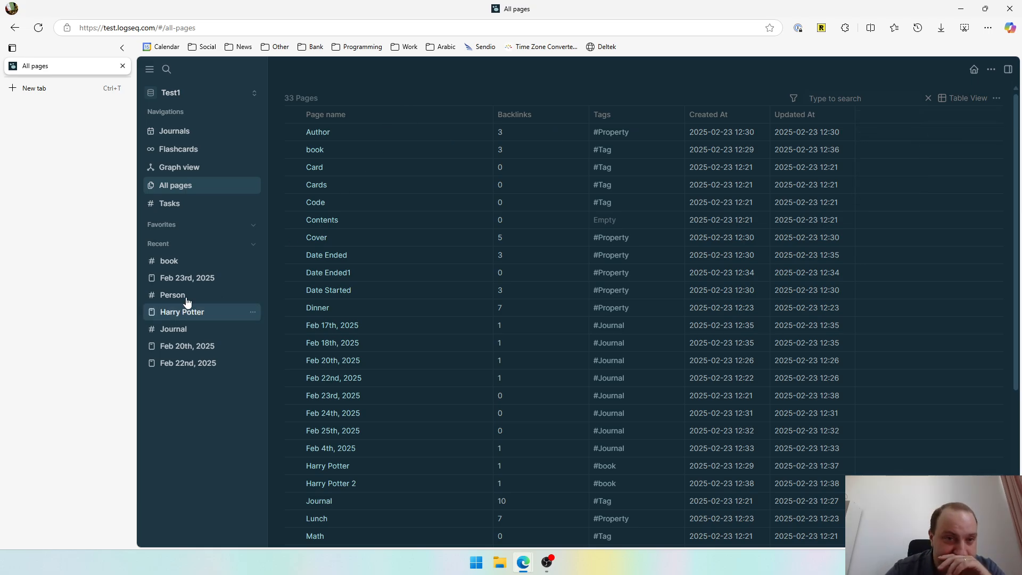
Add a Buy milk block to the Feb 23rd, 2025 journal and tag it as Task.
{"action": "left_click", "coordinate": [186, 136]}
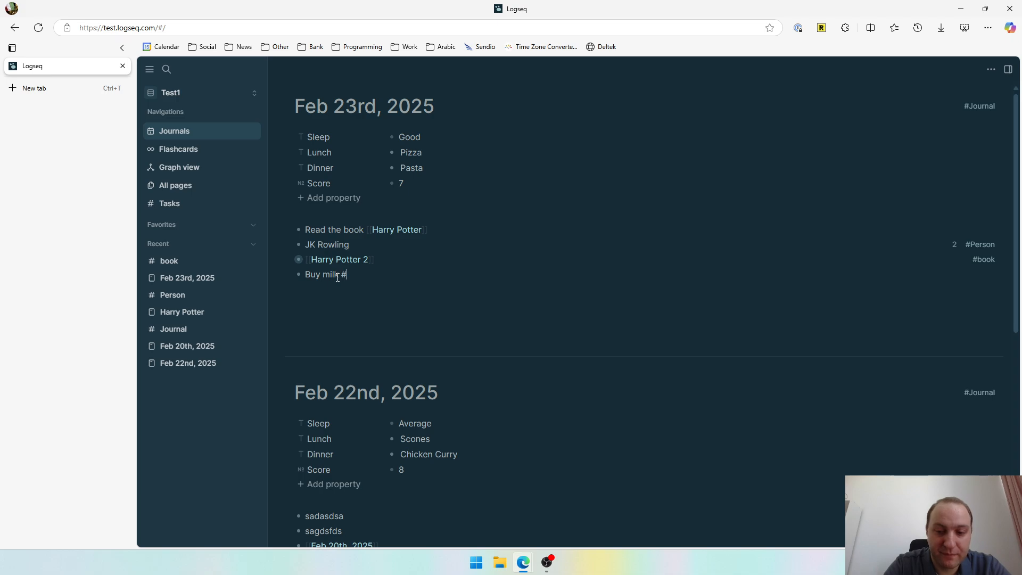
{"action": "type", "text": "taks"}
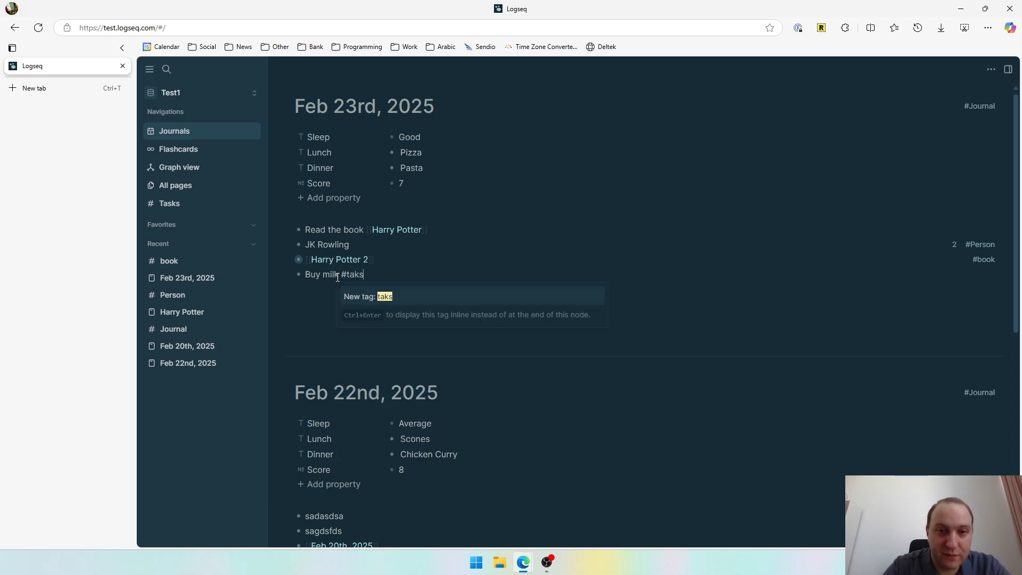
{"action": "key", "text": "BackSpace"}
{"action": "key", "text": "BackSpace"}
{"action": "key", "text": "BackSpace"}
{"action": "key", "text": "BackSpace"}
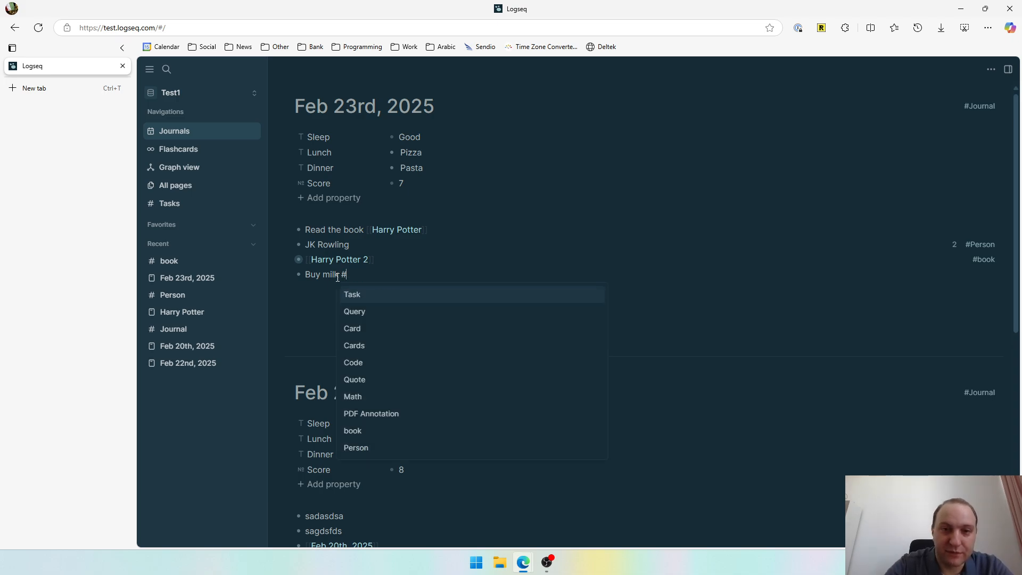
{"action": "type", "text": "tas"}
{"action": "key", "text": "Return"}
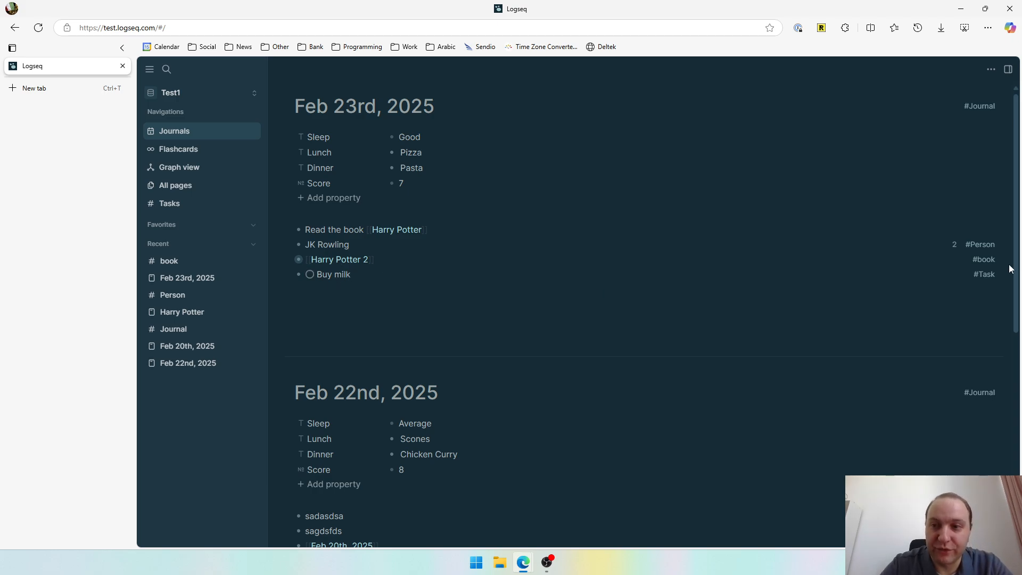
Check the status choices of the Buy milk task, open the Task tag page and show its tag properties.
{"action": "left_click", "coordinate": [310, 275]}
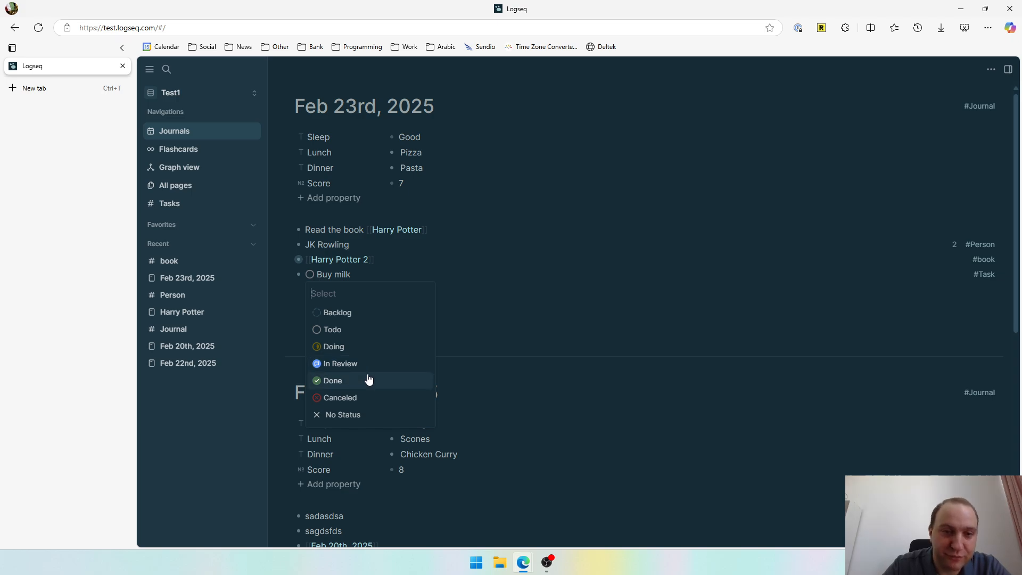
{"action": "left_click", "coordinate": [561, 275]}
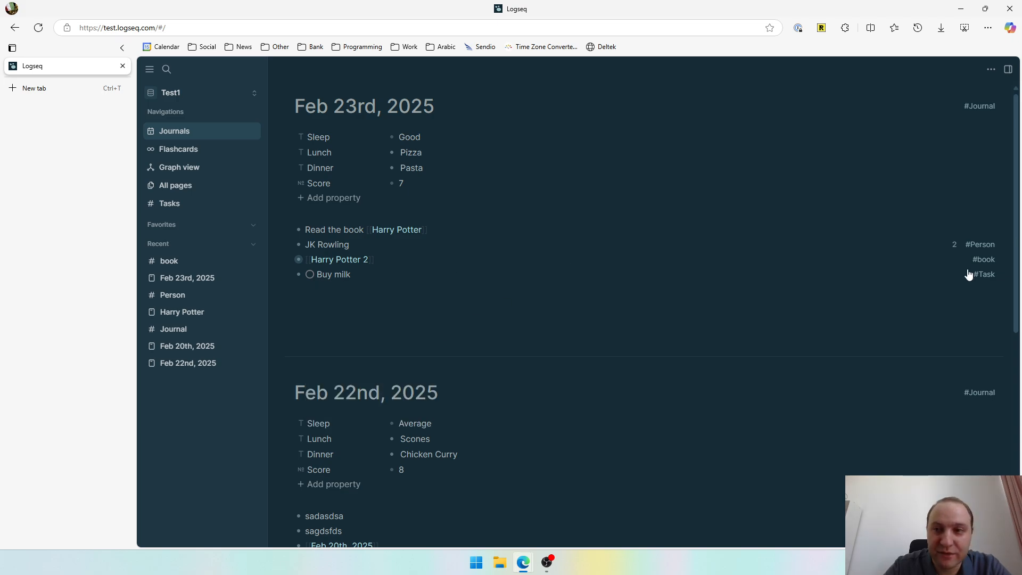
{"action": "left_click", "coordinate": [987, 275]}
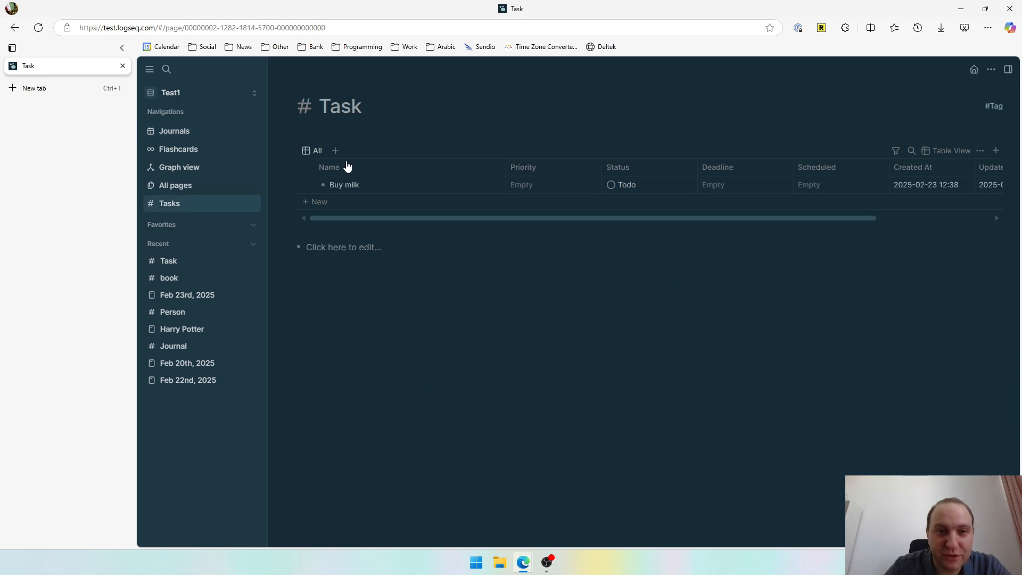
{"action": "left_click", "coordinate": [285, 108]}
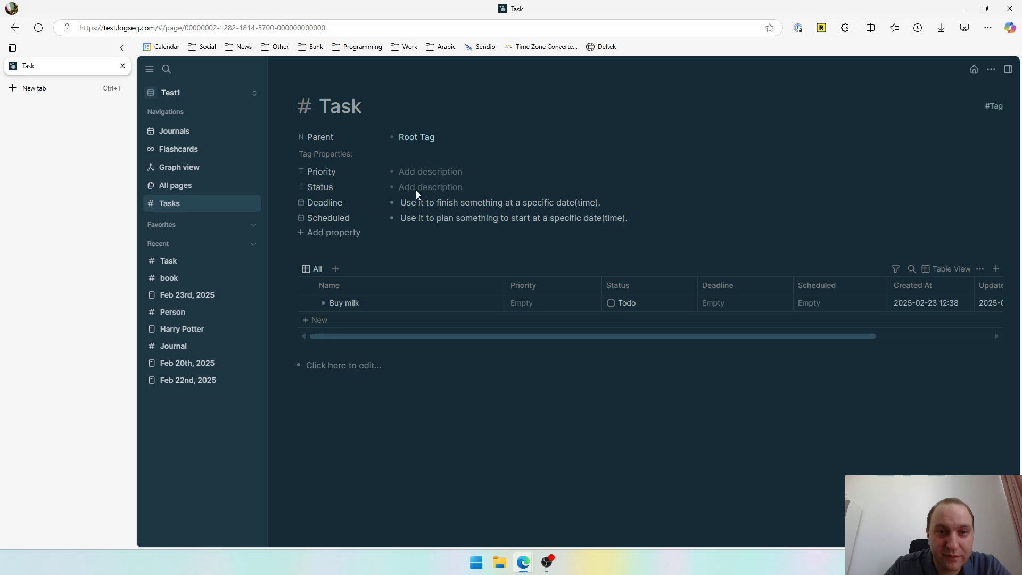
Try to delete the Backlog and In Review choices from the Task tag's Status property.
{"action": "left_click", "coordinate": [440, 188]}
{"action": "left_click", "coordinate": [318, 188]}
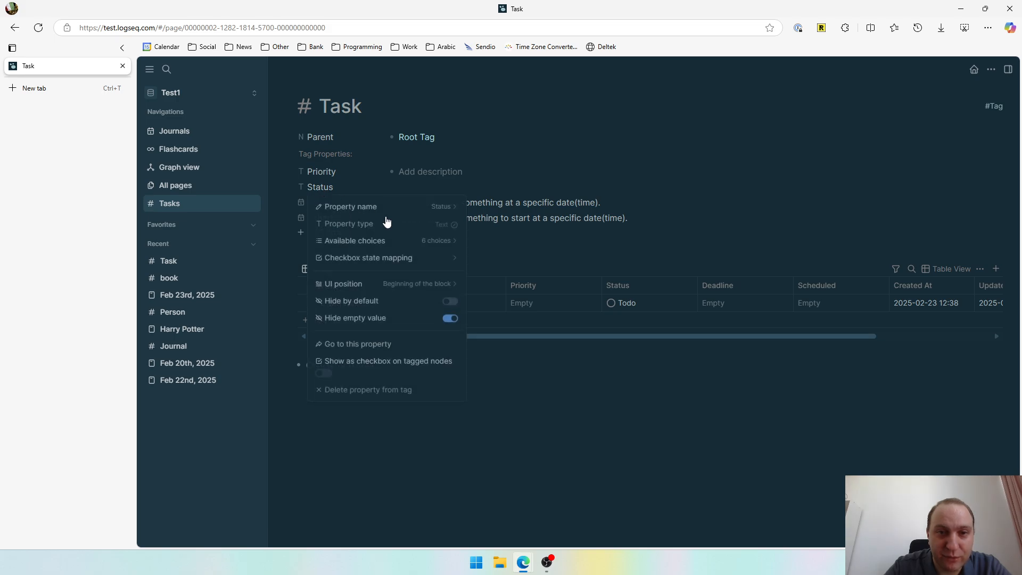
{"action": "mouse_move", "coordinate": [402, 251]}
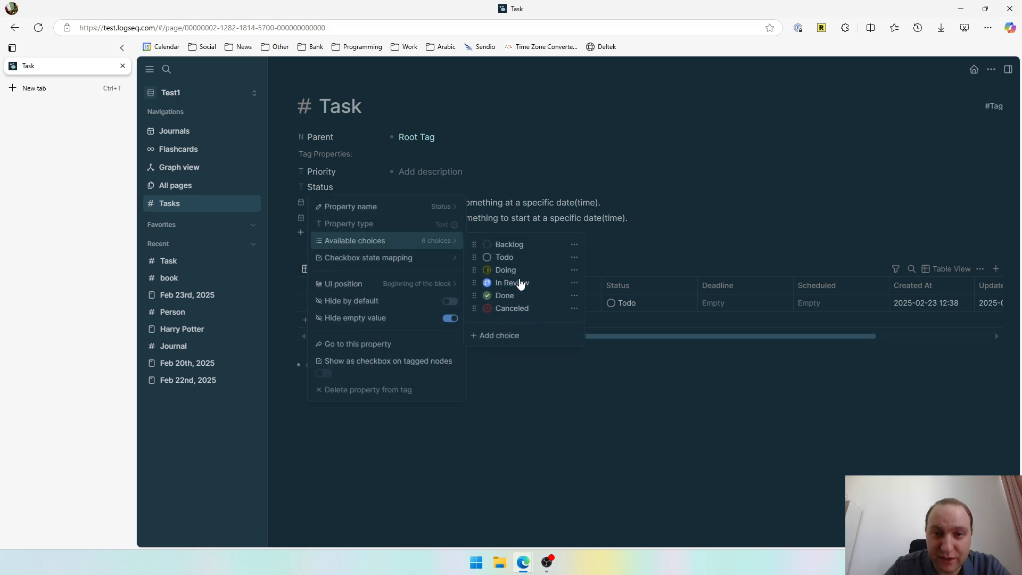
{"action": "left_click", "coordinate": [575, 247]}
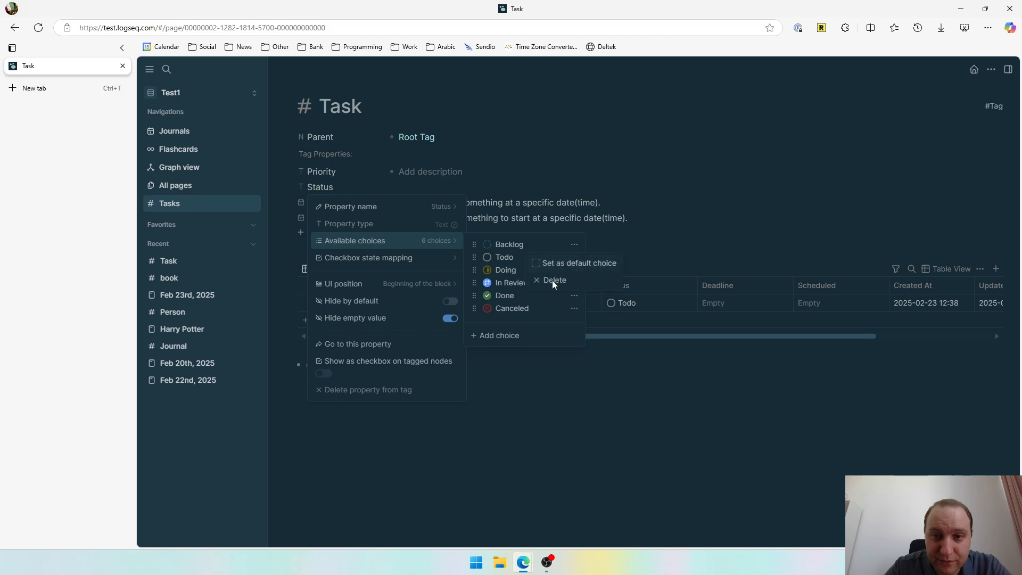
{"action": "left_click", "coordinate": [552, 282]}
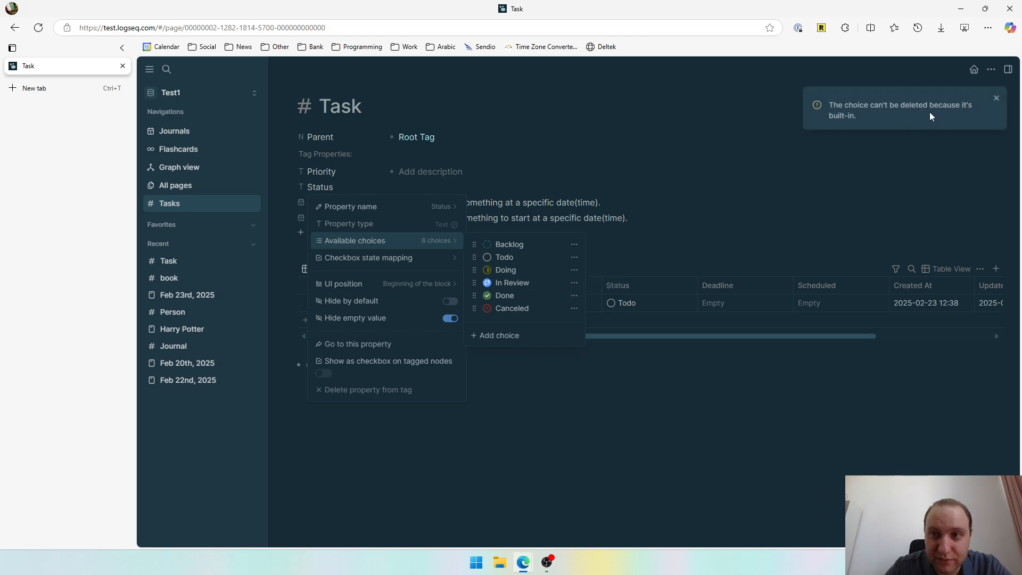
{"action": "left_click", "coordinate": [575, 245]}
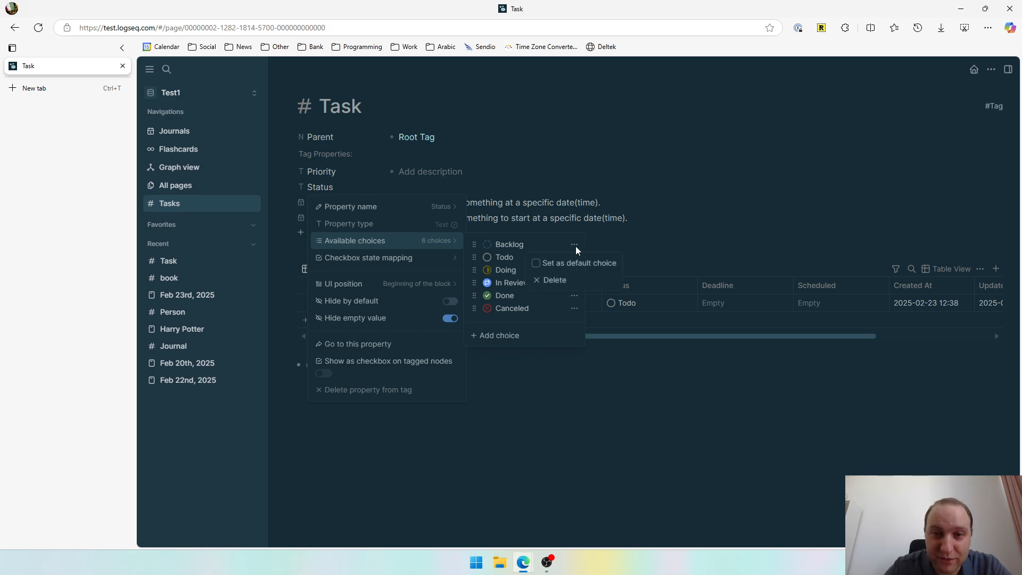
{"action": "left_click", "coordinate": [571, 295]}
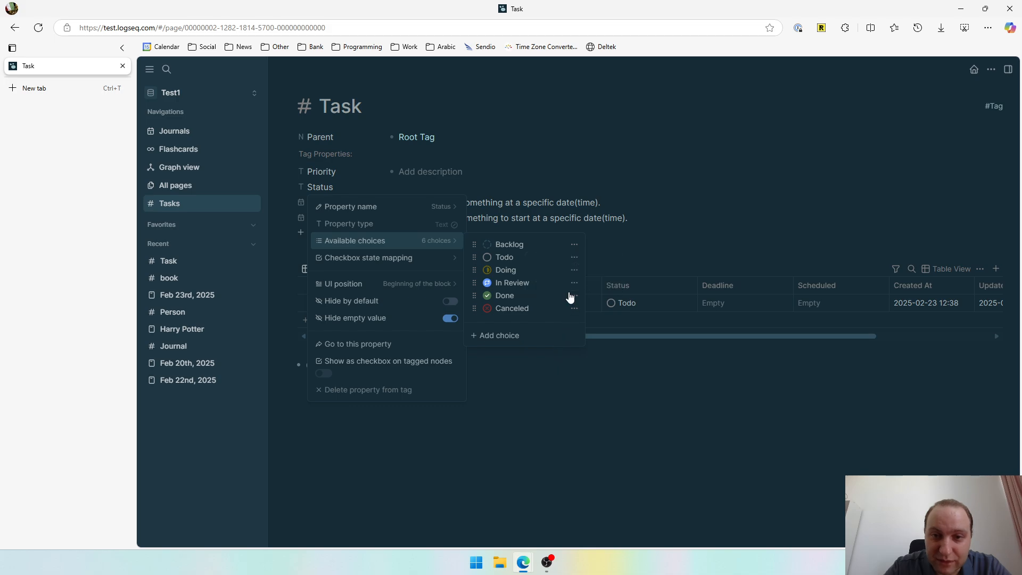
{"action": "left_click", "coordinate": [574, 283]}
{"action": "left_click", "coordinate": [571, 319]}
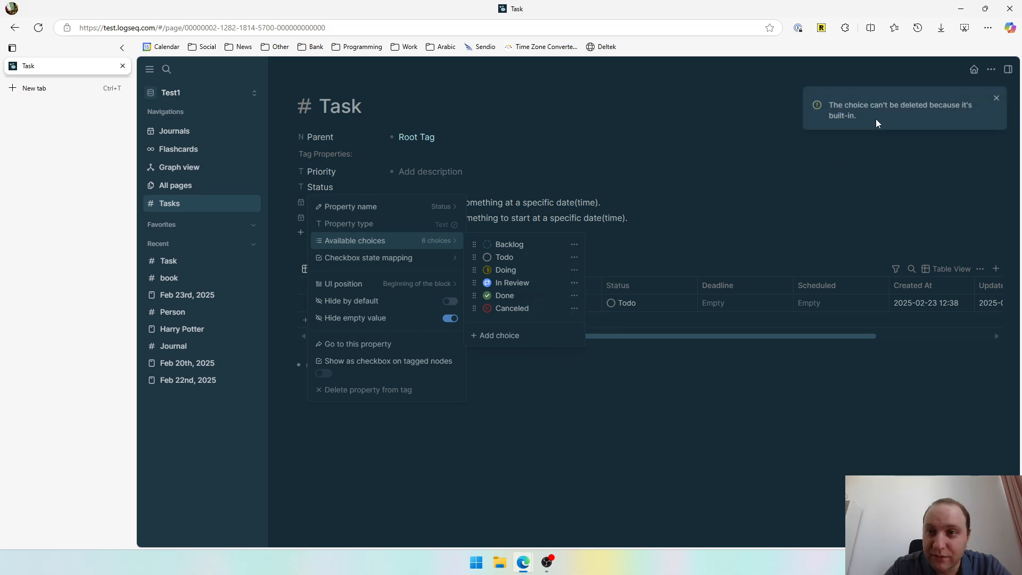
{"action": "left_click", "coordinate": [468, 376]}
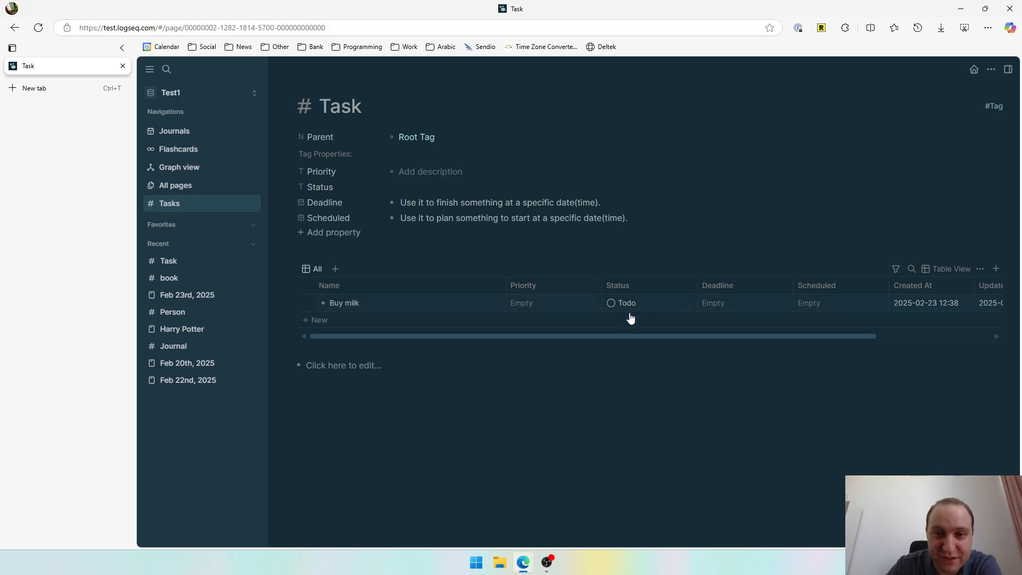
Check which view types the Task table offers.
{"action": "left_click", "coordinate": [939, 271]}
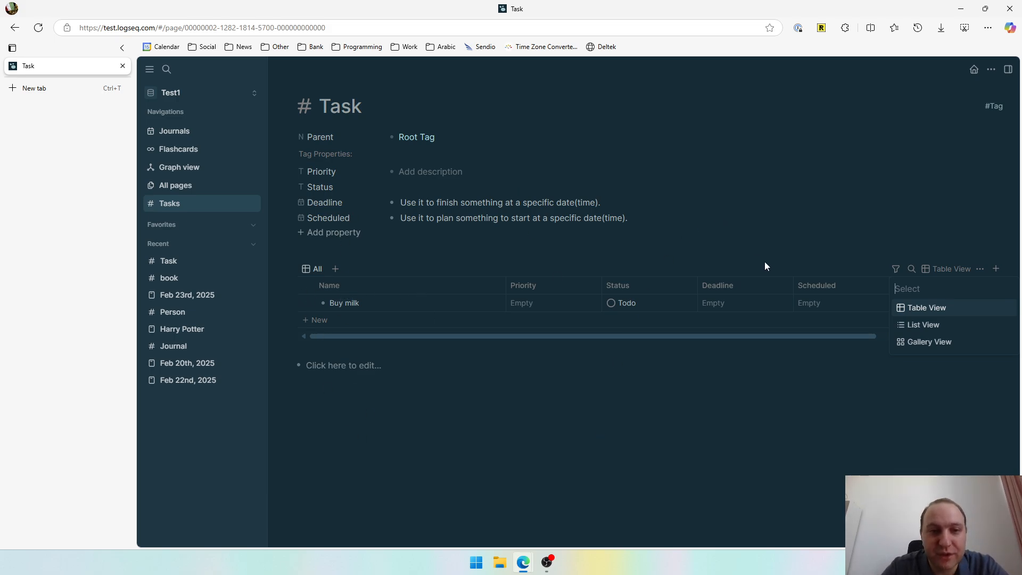
{"action": "left_click", "coordinate": [790, 381]}
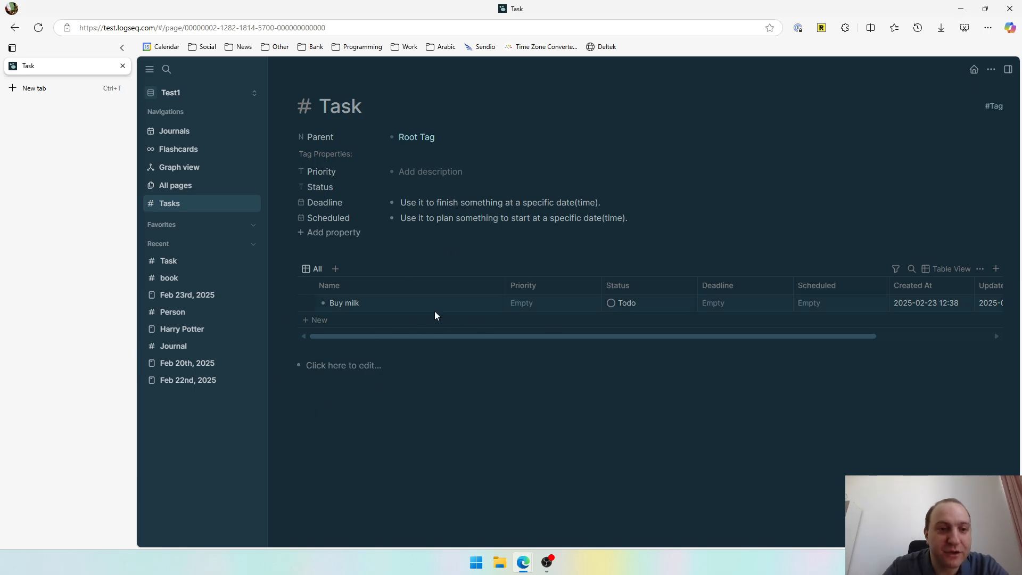
Open the graph view and increase the link distance in its forces settings.
{"action": "left_click", "coordinate": [186, 167]}
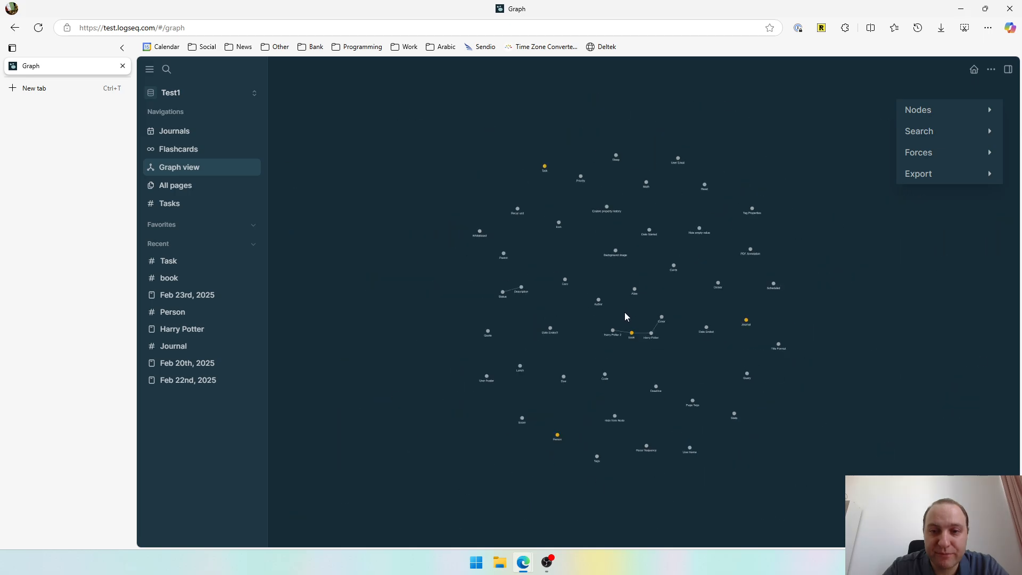
{"action": "left_click", "coordinate": [941, 153]}
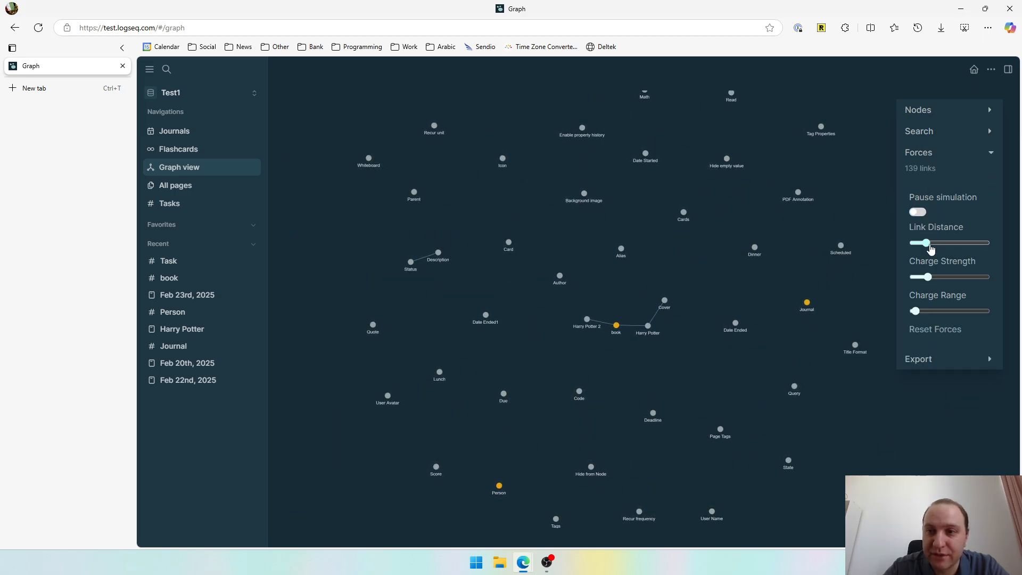
{"action": "left_click_drag", "start_coordinate": [930, 243], "coordinate": [940, 243]}
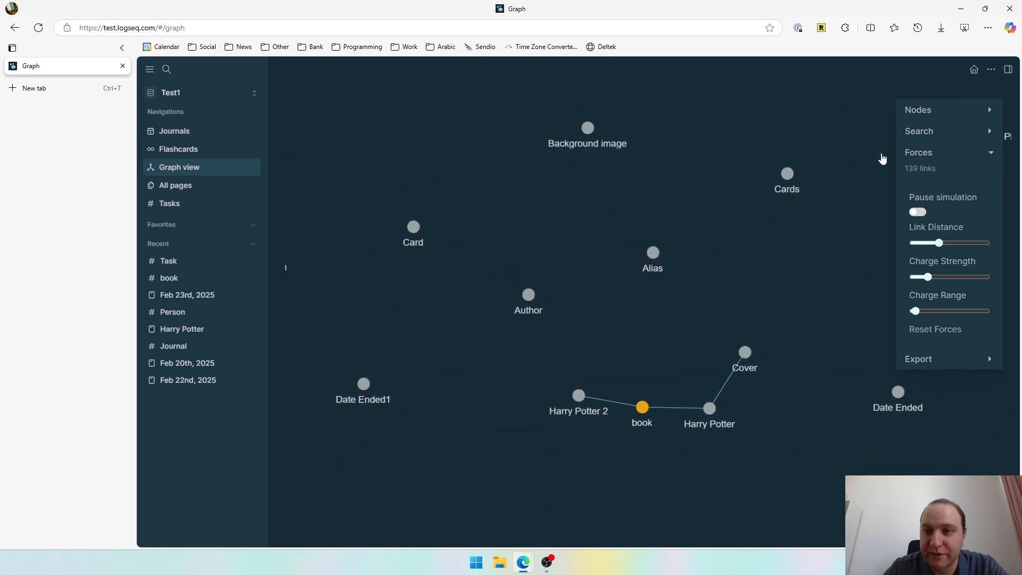
Show journal pages in the graph, hide them again, and collapse the graph's settings sections.
{"action": "left_click", "coordinate": [948, 134]}
{"action": "left_click", "coordinate": [943, 111]}
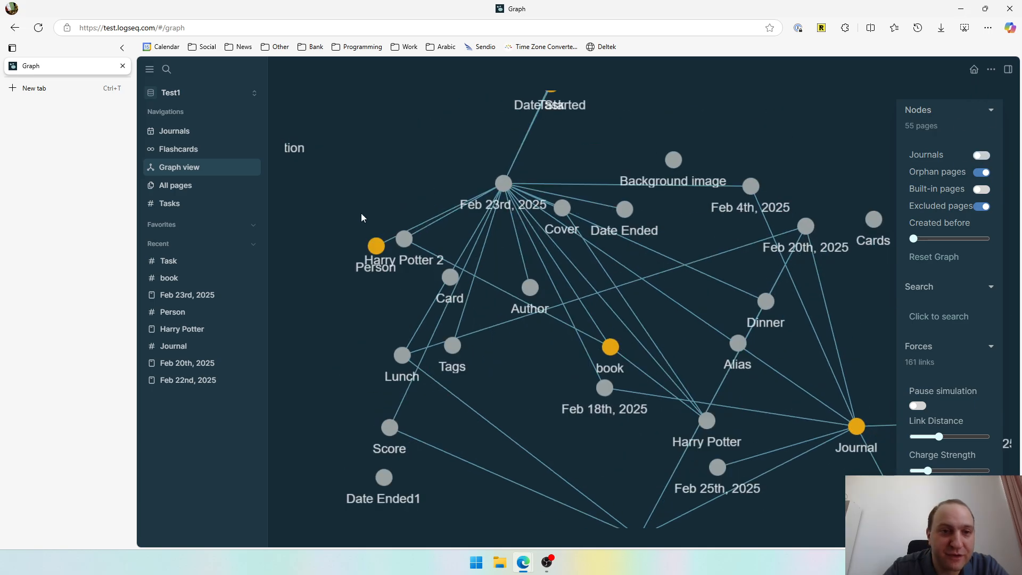
{"action": "left_click", "coordinate": [979, 109]}
{"action": "left_click", "coordinate": [988, 110]}
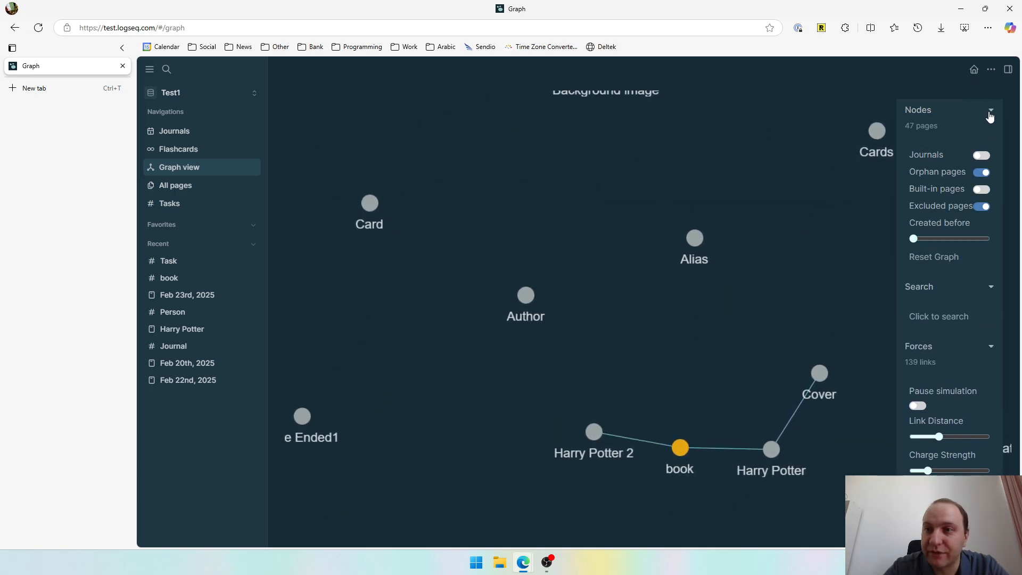
{"action": "left_click", "coordinate": [990, 109]}
{"action": "left_click", "coordinate": [993, 191]}
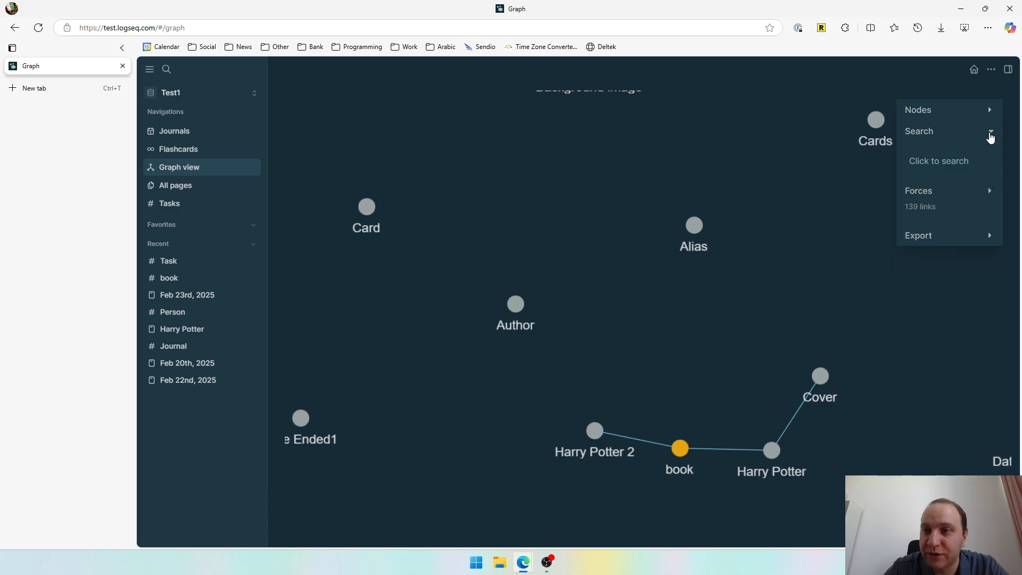
Search the plugin marketplace for "cl" and install the Journals calendar plugin.
{"action": "left_click", "coordinate": [988, 74]}
{"action": "left_click", "coordinate": [864, 177]}
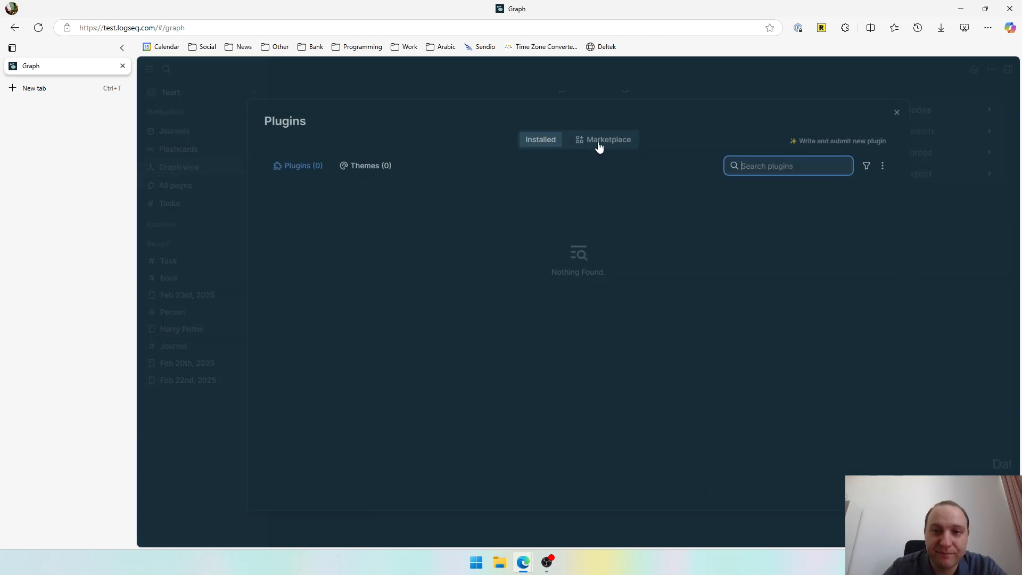
{"action": "left_click", "coordinate": [599, 145]}
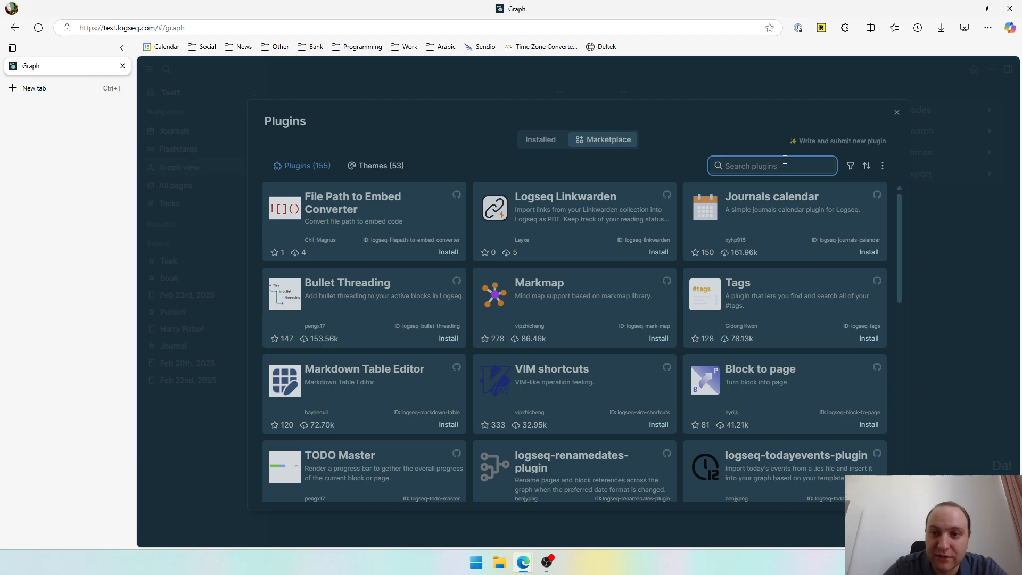
{"action": "type", "text": "cl"}
{"action": "left_click", "coordinate": [444, 254]}
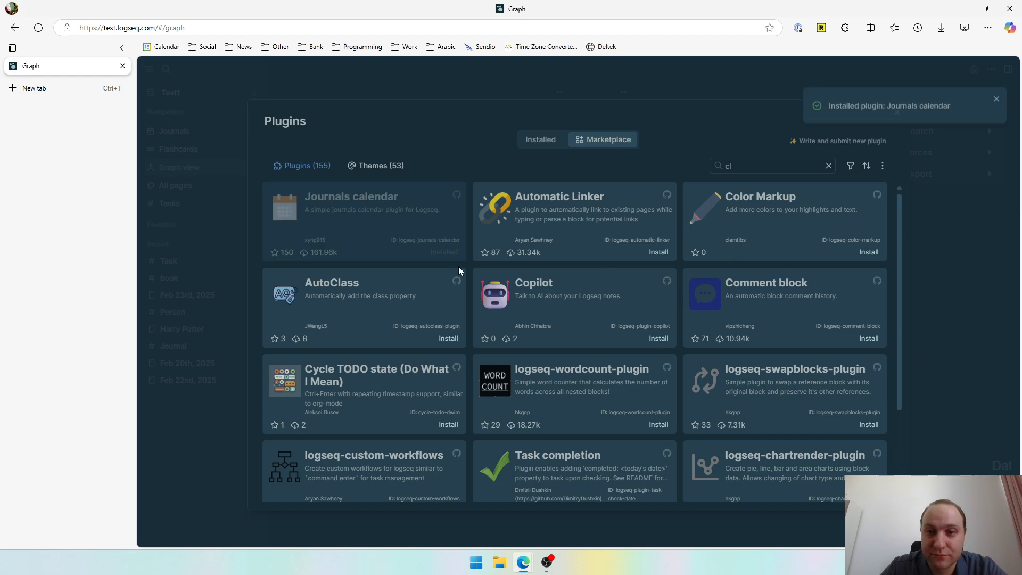
{"action": "left_click", "coordinate": [1004, 185]}
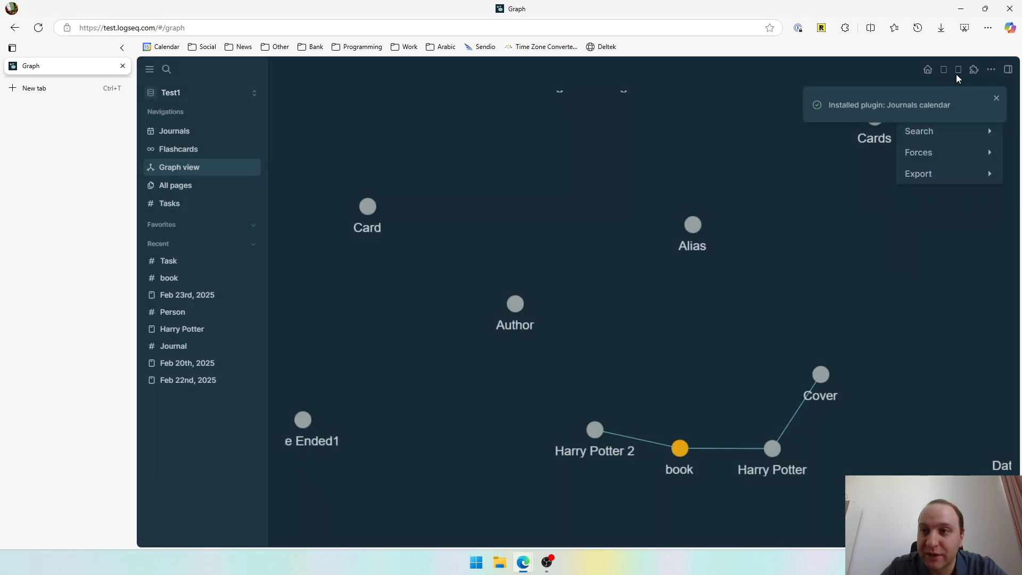
Go to today's journal page with the Journals calendar plugin and view its February 2025 calendar.
{"action": "left_click", "coordinate": [975, 70]}
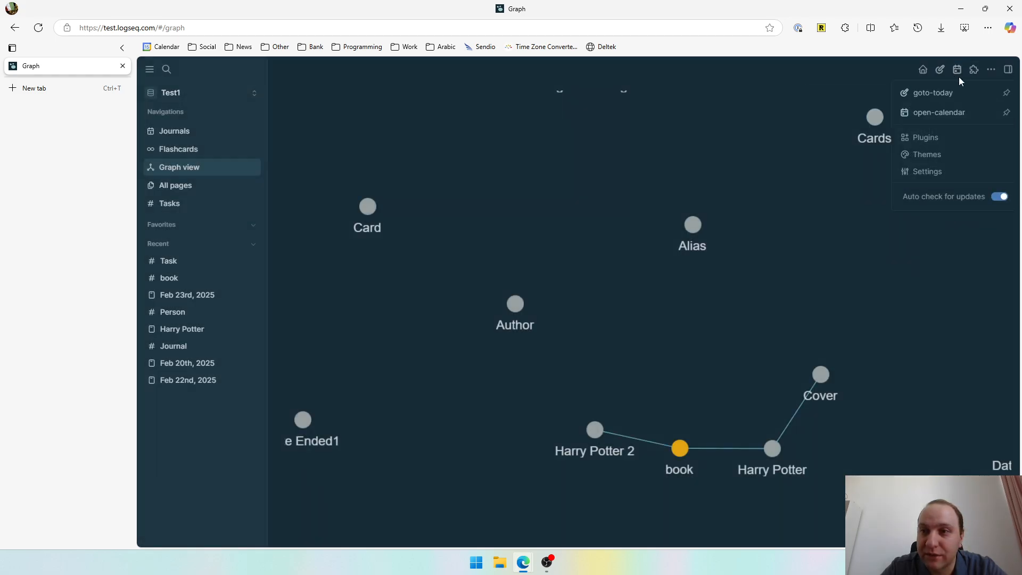
{"action": "left_click", "coordinate": [941, 69]}
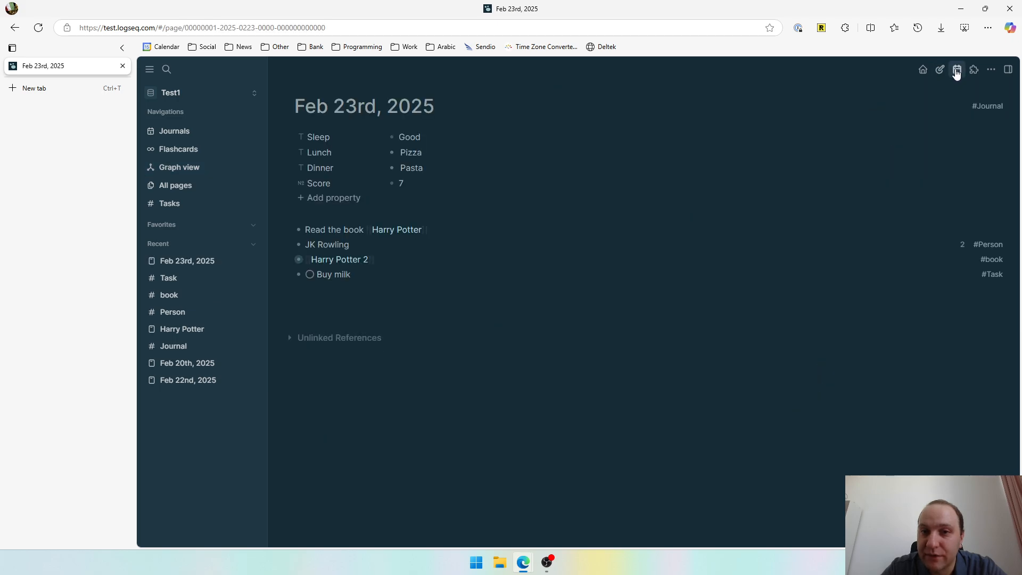
{"action": "left_click", "coordinate": [956, 70]}
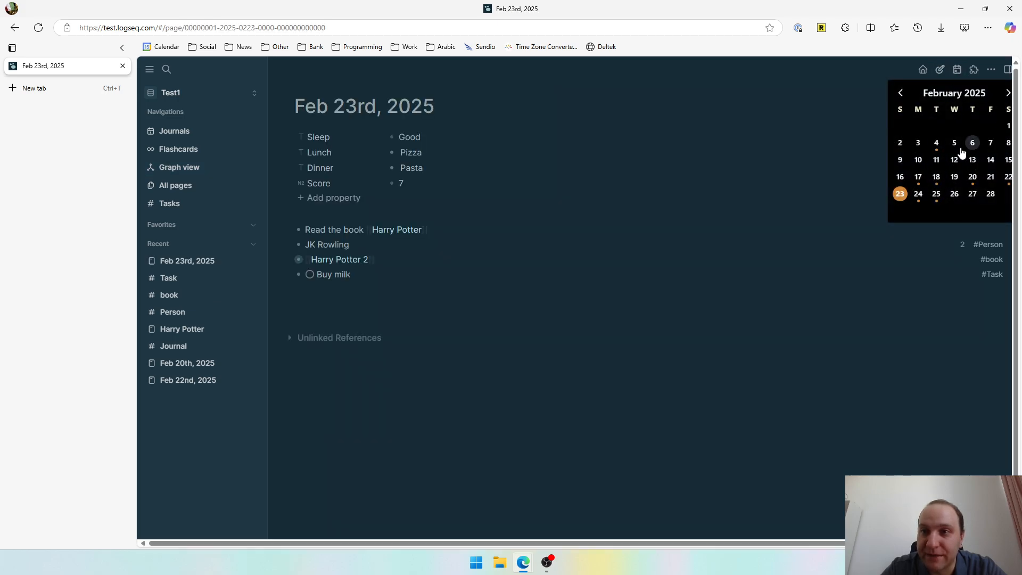
{"action": "left_click", "coordinate": [747, 402]}
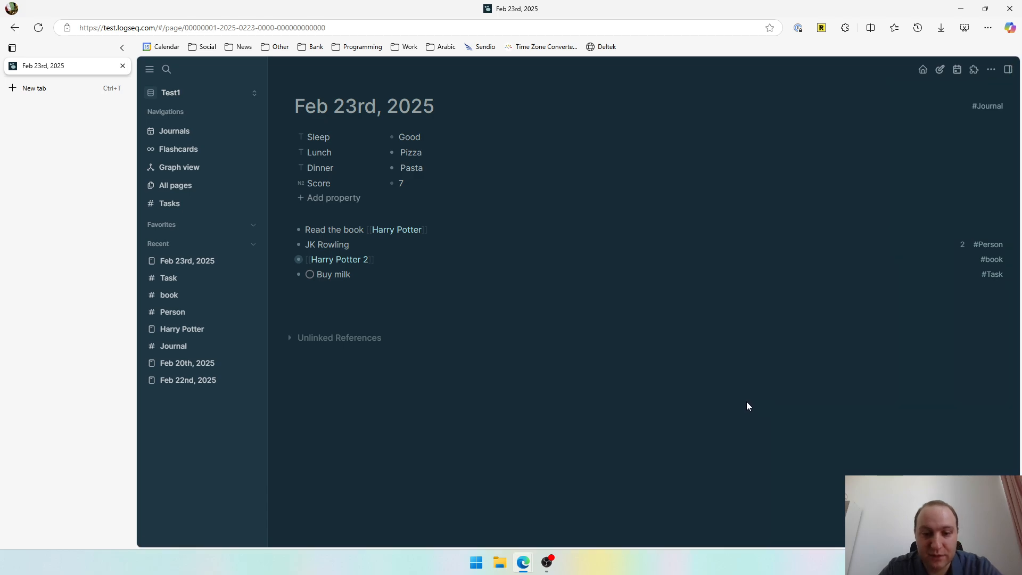
Switch the Feb 23rd, 2025 journal page out of wide mode and check how the plugin's calendar displays.
{"action": "key", "text": "t"}
{"action": "key", "text": "w"}
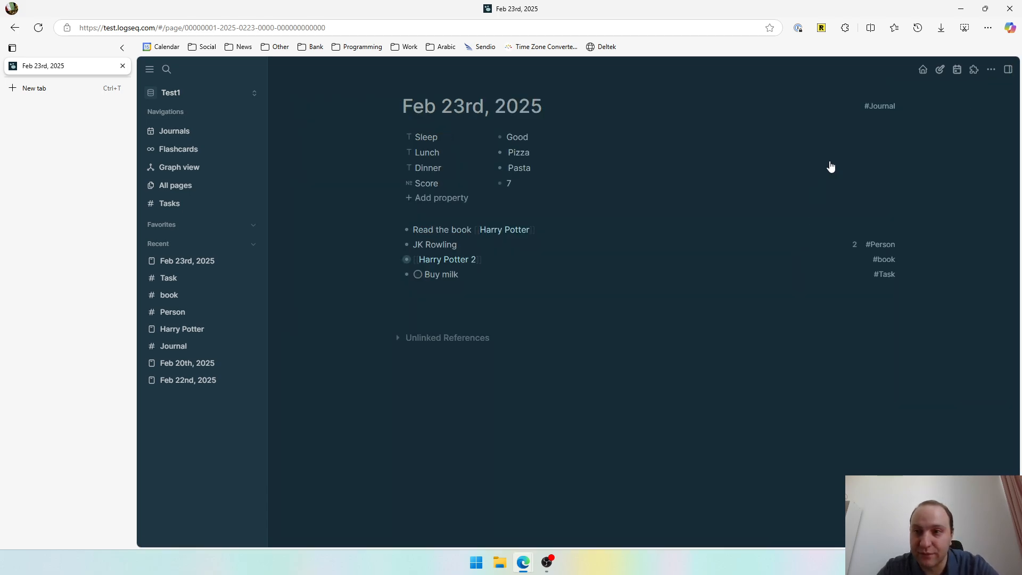
{"action": "left_click", "coordinate": [957, 70]}
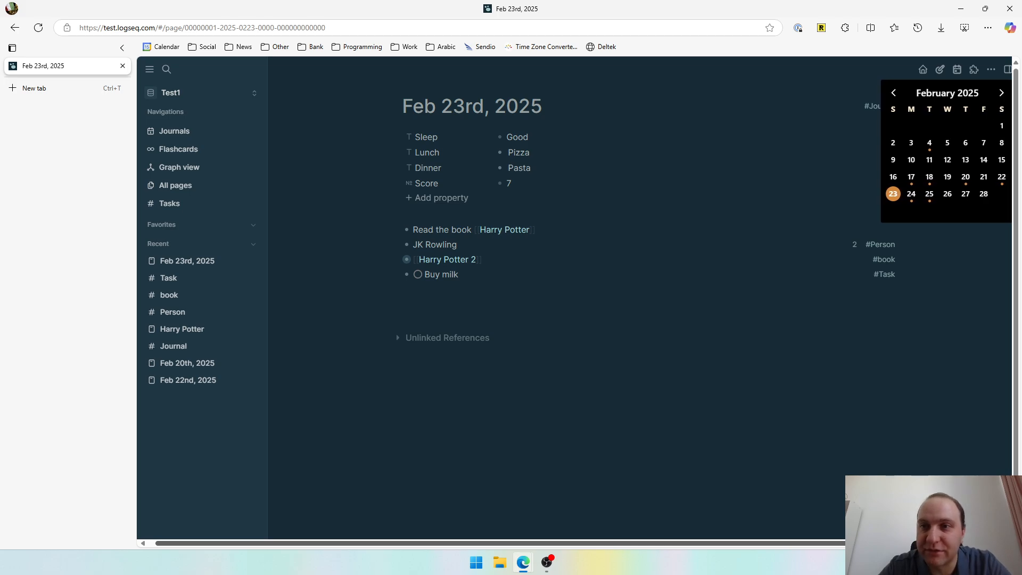
{"action": "left_click", "coordinate": [992, 289]}
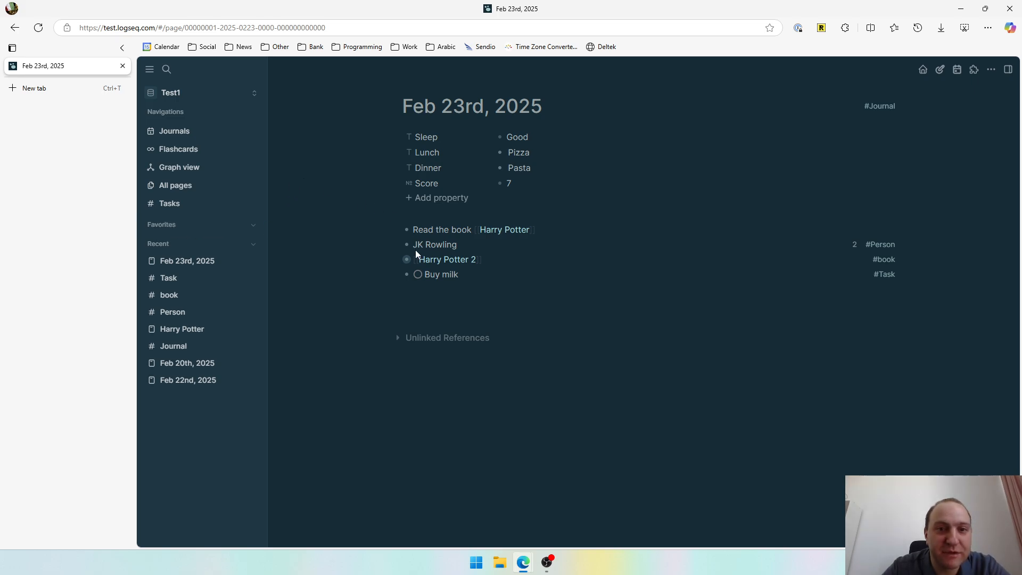
Add seven filler text blocks below Buy milk in the Feb 23rd, 2025 journal, from "sadsadsada" to "salkd;salkdj".
{"action": "left_click", "coordinate": [444, 293]}
{"action": "type", "text": "sadsadsada"}
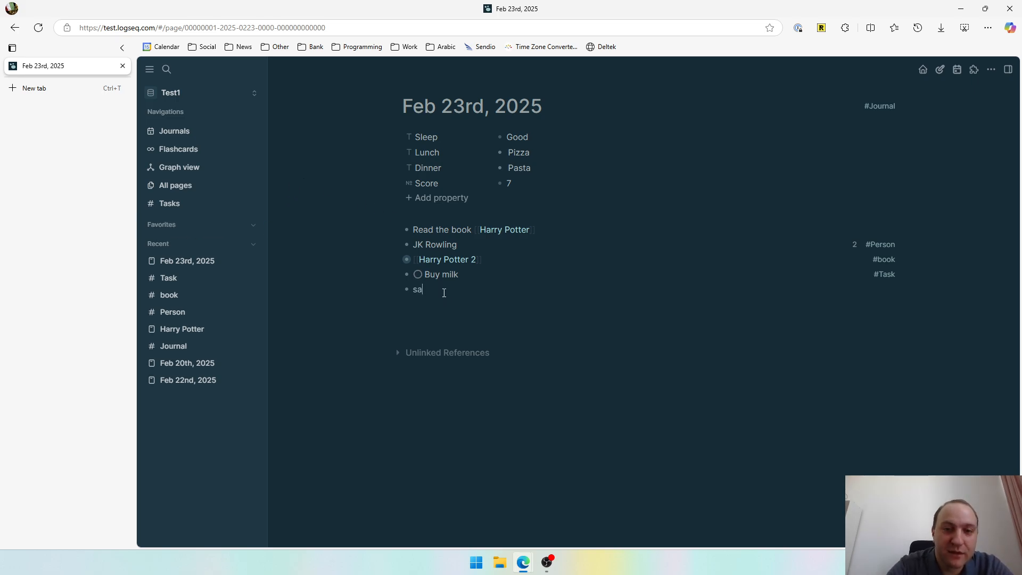
{"action": "key", "text": "Return"}
{"action": "type", "text": "dkjsadlkjsa;lkdjas"}
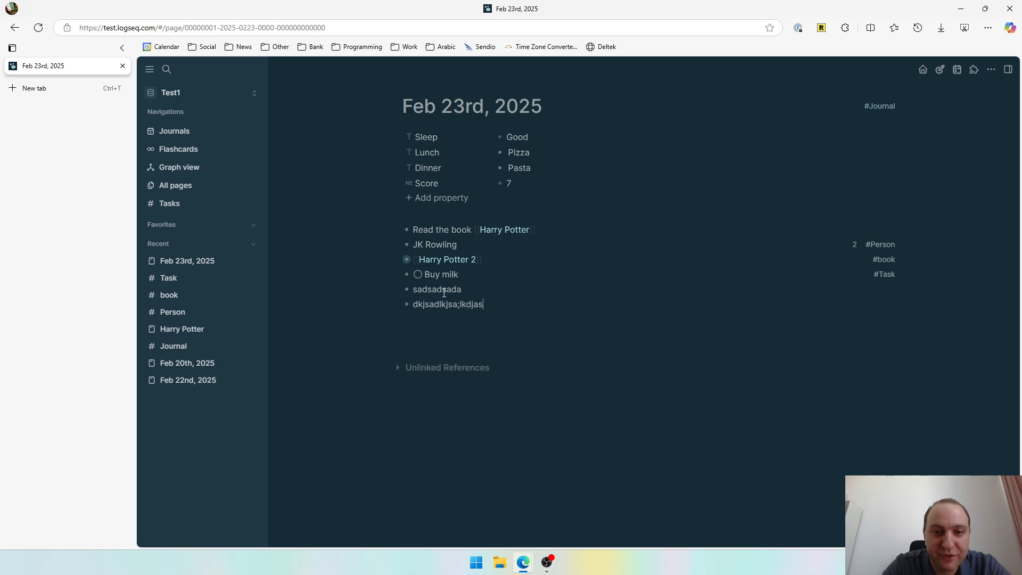
{"action": "key", "text": "Return"}
{"action": "type", "text": "saj;dlkjsa"}
{"action": "key", "text": "Return"}
{"action": "type", "text": "sadjas;kjd;a"}
{"action": "key", "text": "Return"}
{"action": "type", "text": "asdkjsad;j"}
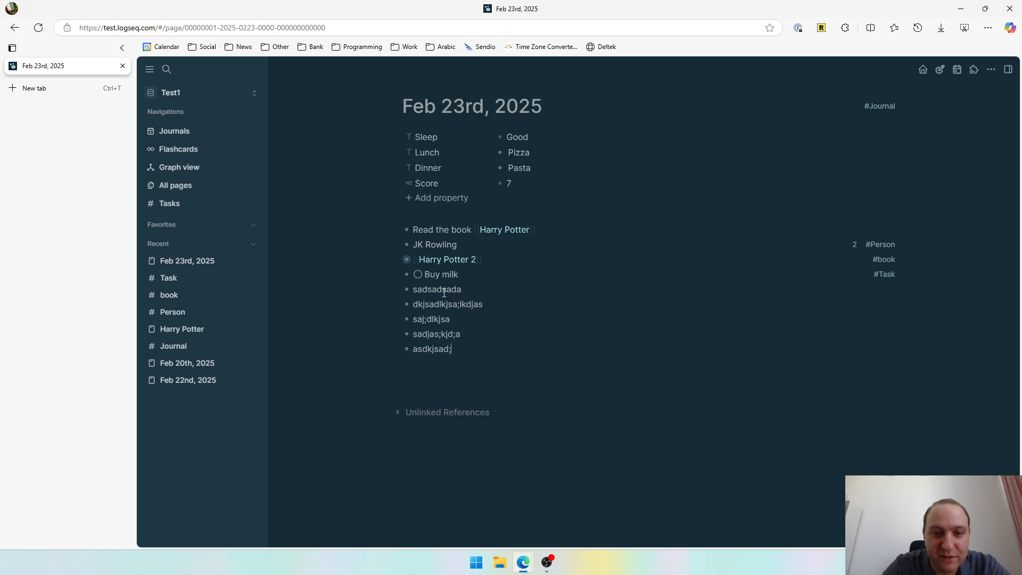
{"action": "key", "text": "Return"}
{"action": "type", "text": "dkjsad;lksaj"}
{"action": "key", "text": "Return"}
{"action": "type", "text": "salkd;salkdj"}
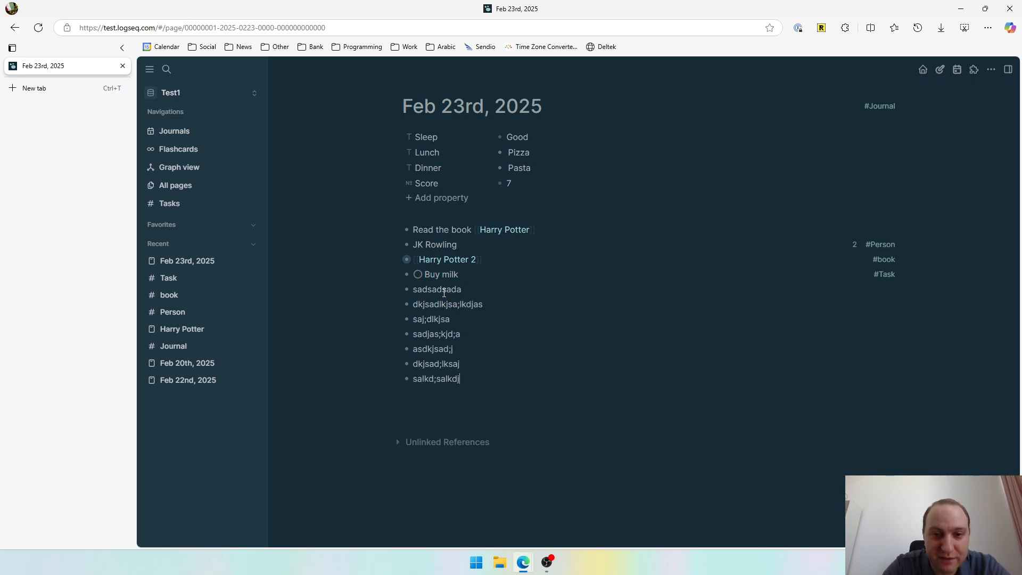
Insert two "sadsad" blocks above the last block of the Feb 23rd, 2025 journal and append "sadasd" to the "sadjas;kjd;a" block.
{"action": "type", "text": "sadsad"}
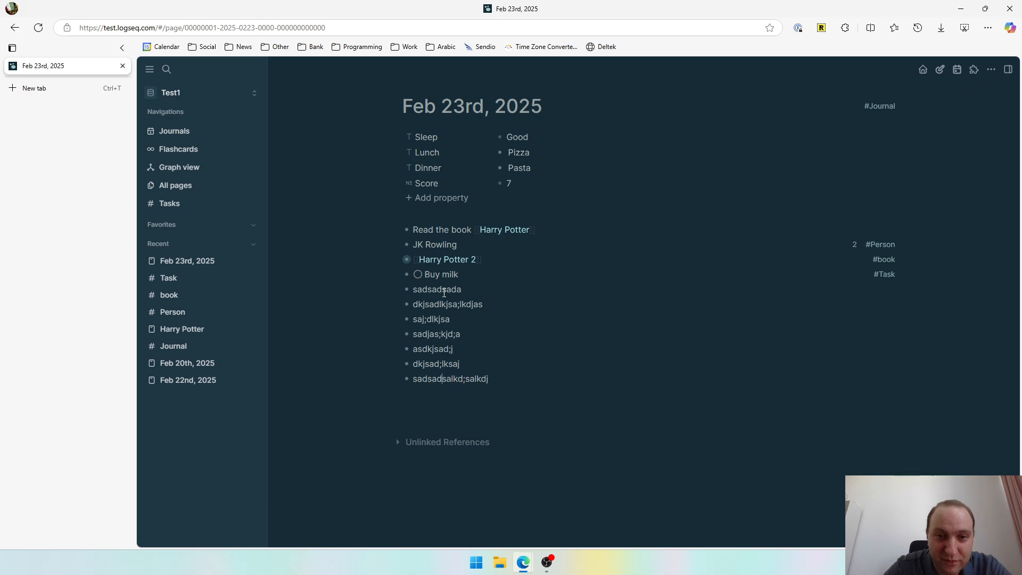
{"action": "key", "text": "Return"}
{"action": "type", "text": "sadsad"}
{"action": "key", "text": "Return"}
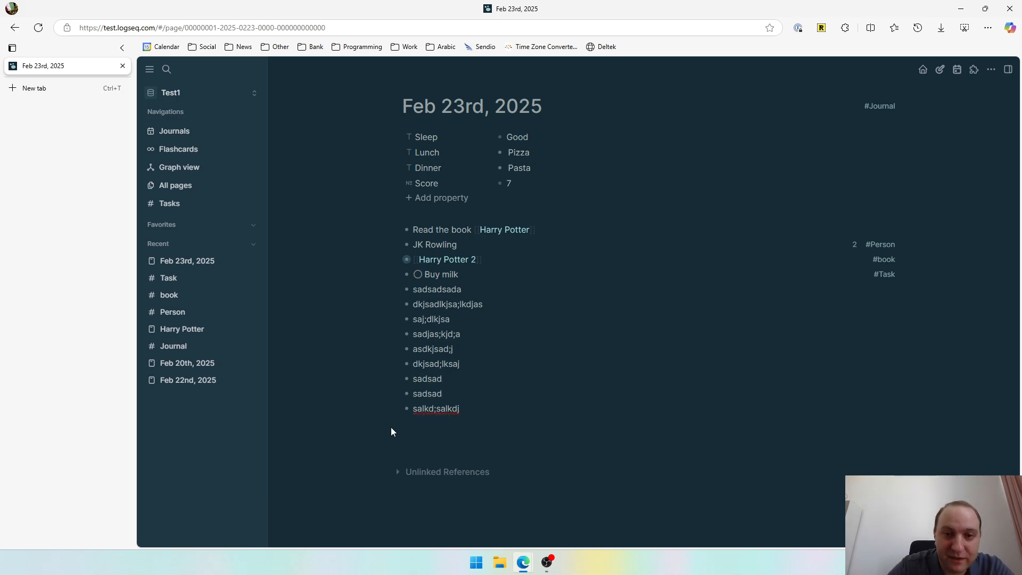
{"action": "left_click", "coordinate": [519, 334]}
{"action": "type", "text": "sadasd"}
{"action": "key", "text": "Down"}
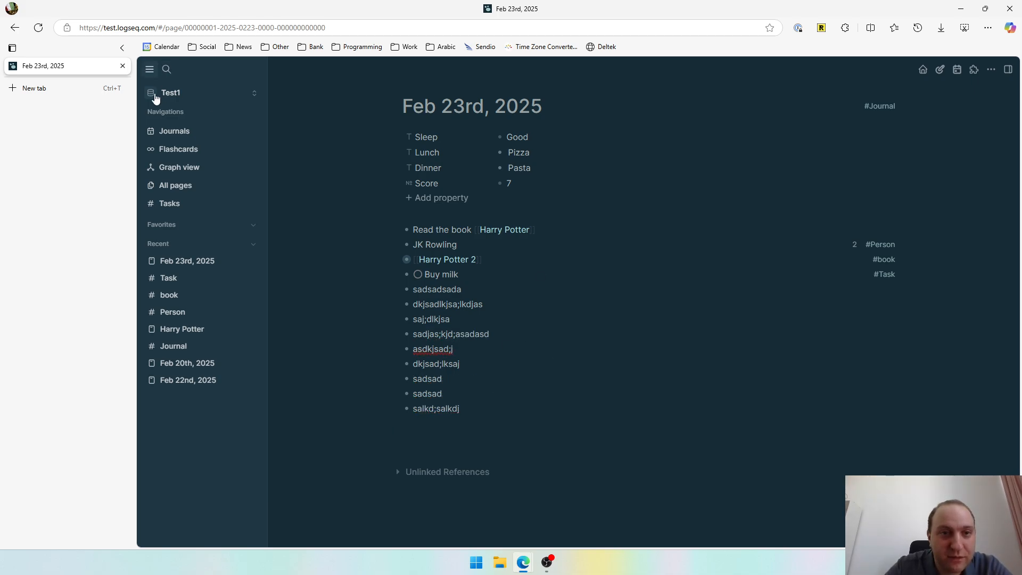
View the Person tag page, return to the journals, and open the Journal tag page.
{"action": "left_click", "coordinate": [881, 244]}
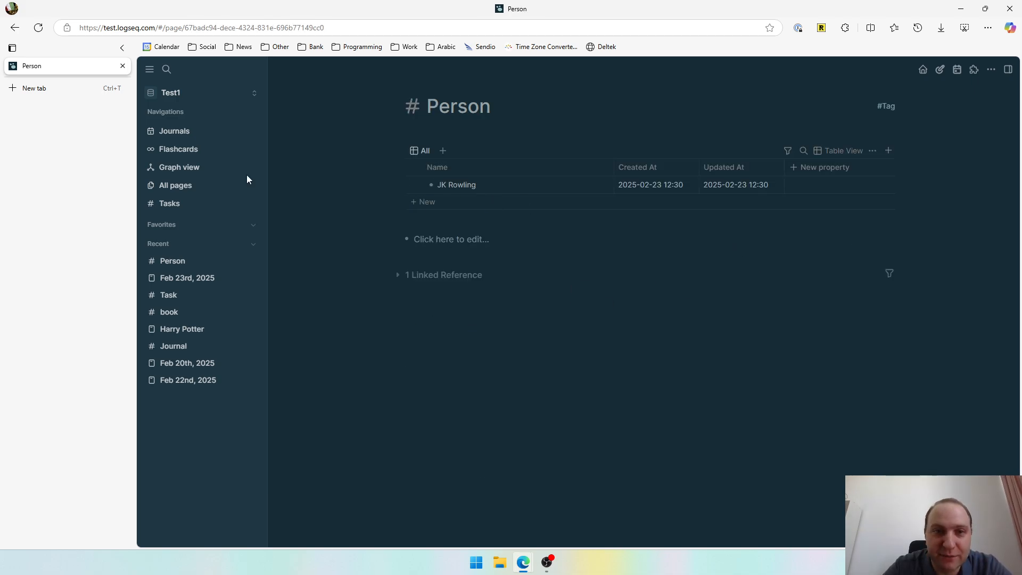
{"action": "left_click", "coordinate": [184, 133]}
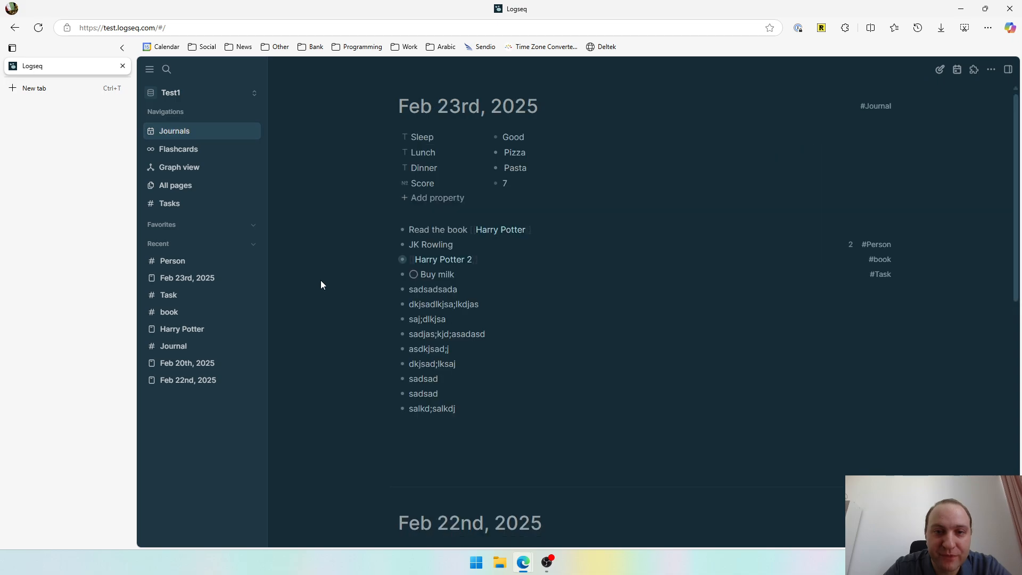
{"action": "left_click", "coordinate": [876, 106]}
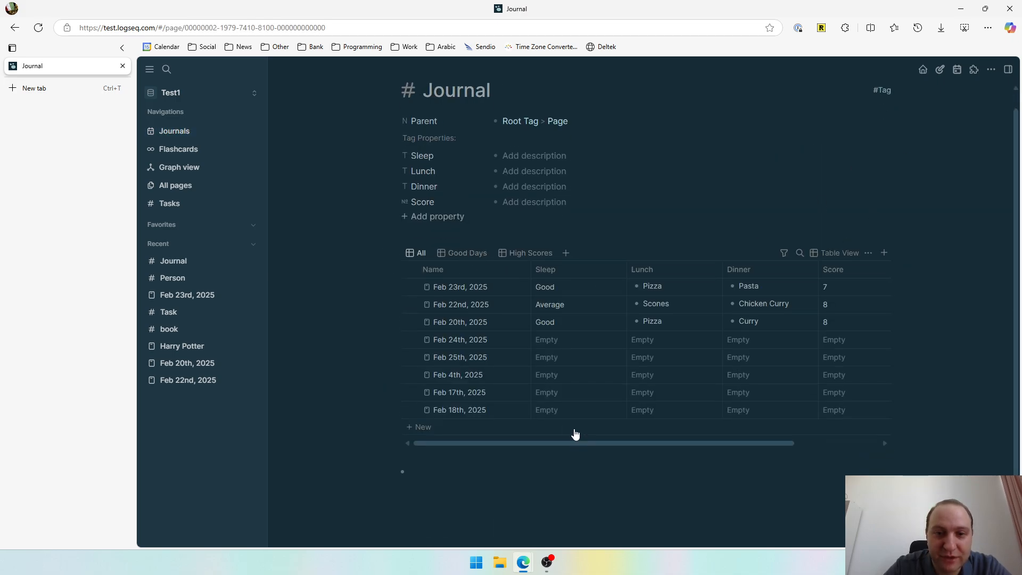
Sort the Journal tag's table by the Sleep property in descending order.
{"action": "scroll", "coordinate": [575, 433], "scroll_direction": "down", "scroll_amount": 1}
{"action": "left_click", "coordinate": [554, 273]}
{"action": "left_click", "coordinate": [573, 310]}
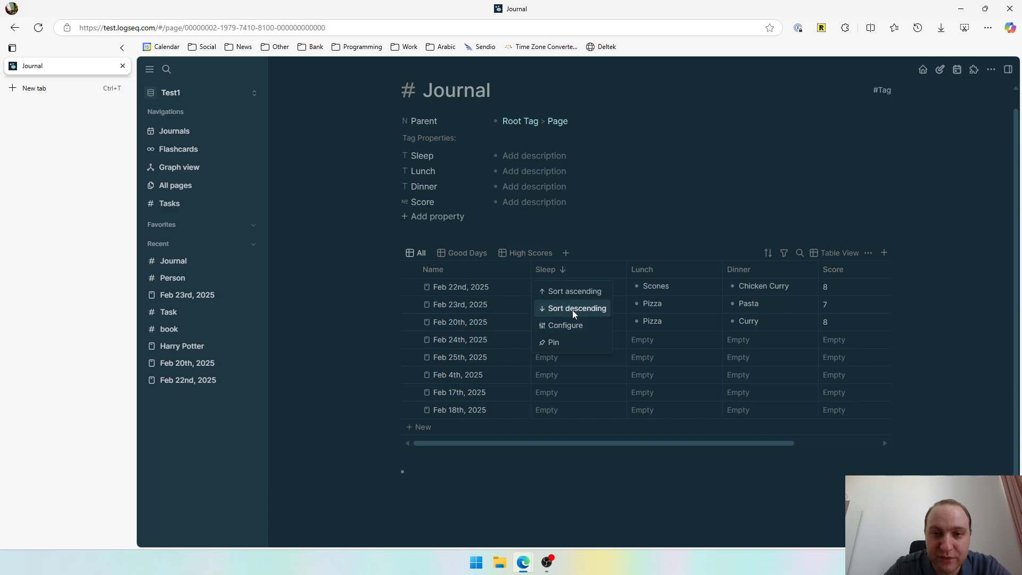
Set Sleep to Bad for Feb 24th and Feb 17th, Average for Feb 25th and Feb 4th, and Good for Feb 18th, 2025.
{"action": "left_click", "coordinate": [559, 357]}
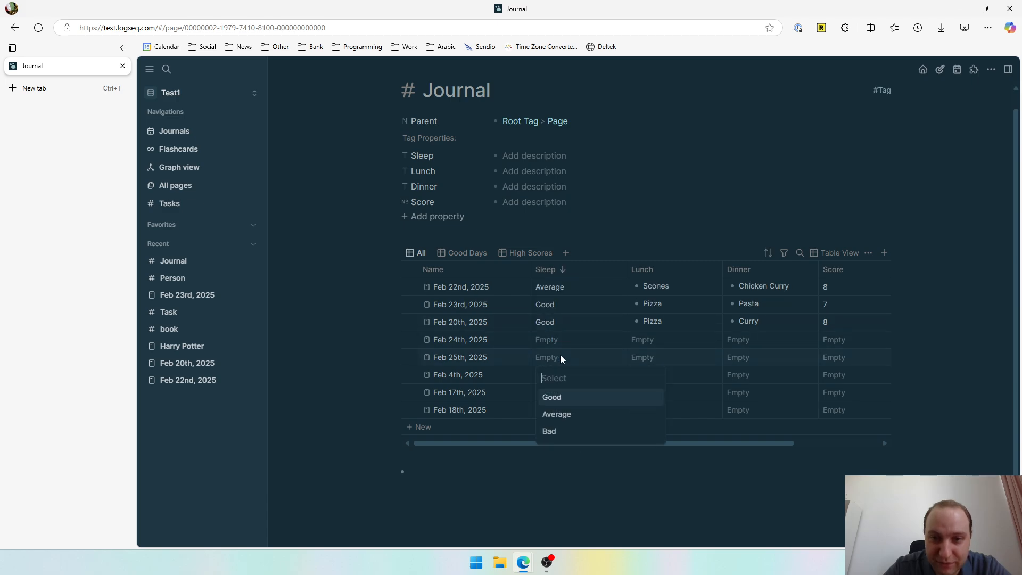
{"action": "left_click", "coordinate": [569, 415]}
{"action": "left_click", "coordinate": [552, 344]}
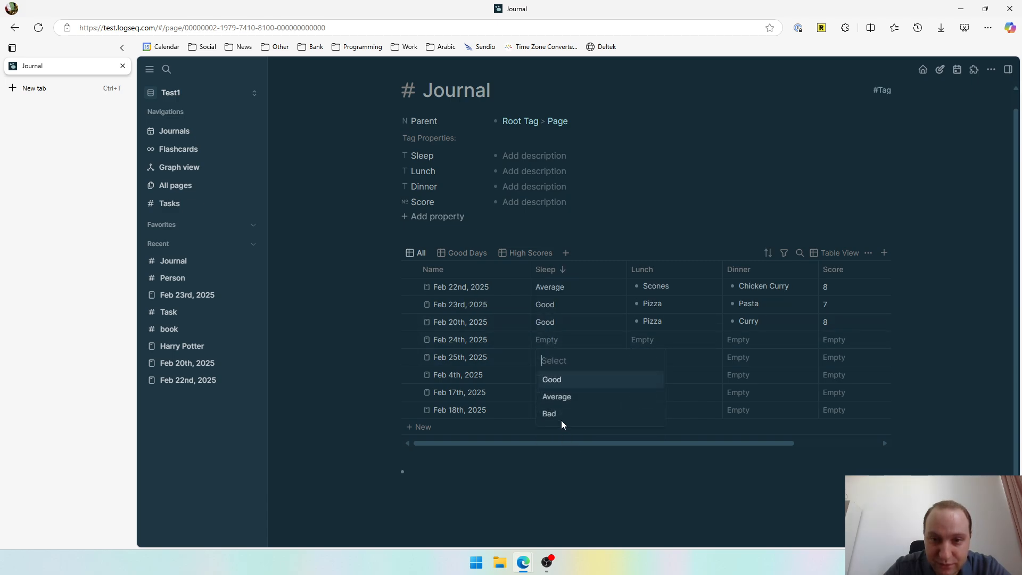
{"action": "left_click", "coordinate": [548, 413]}
{"action": "left_click", "coordinate": [551, 396]}
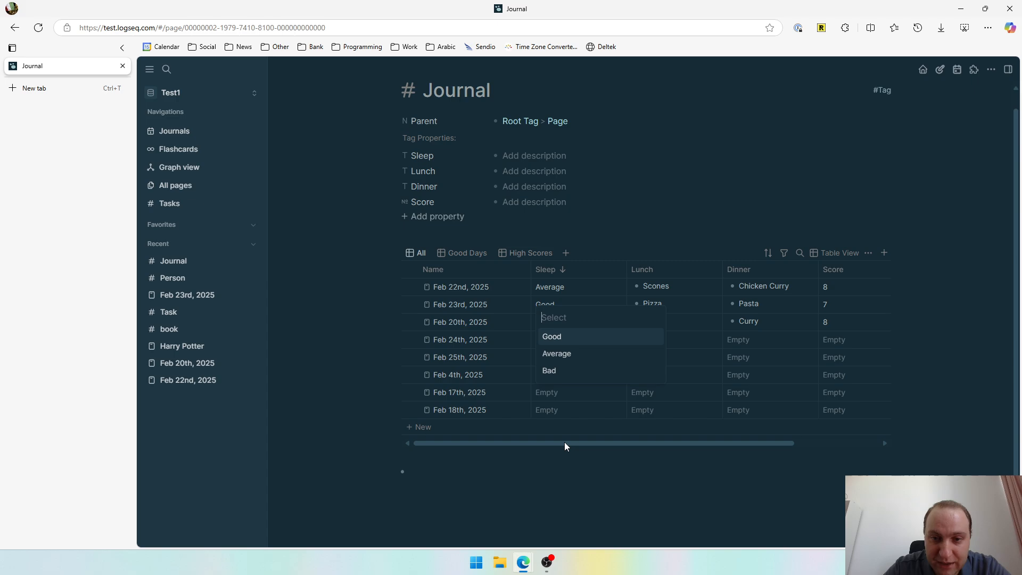
{"action": "left_click", "coordinate": [553, 371]}
{"action": "left_click", "coordinate": [555, 376]}
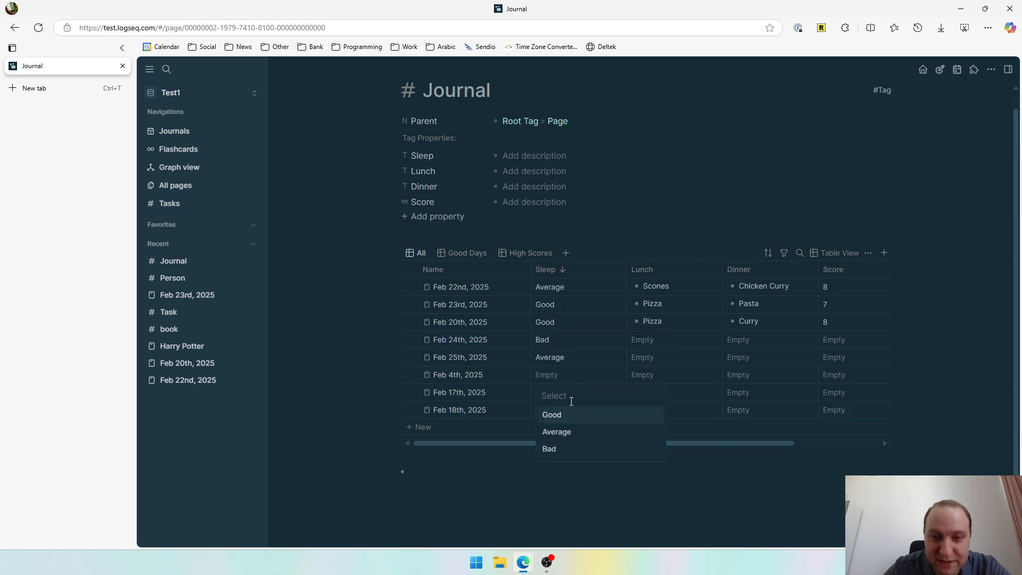
{"action": "left_click", "coordinate": [559, 432]}
{"action": "left_click", "coordinate": [553, 409]}
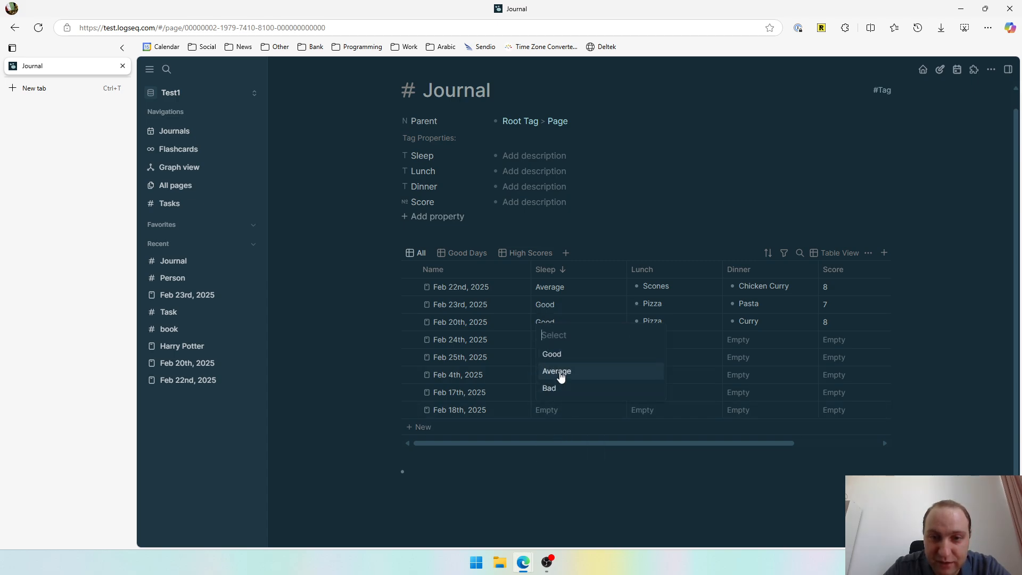
{"action": "left_click", "coordinate": [553, 356]}
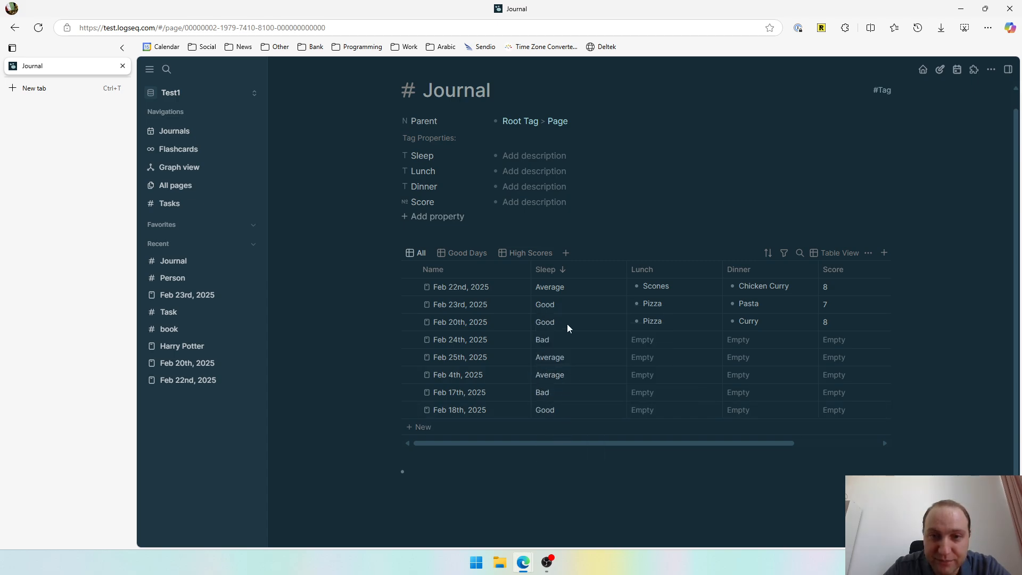
Sort the Journal table by Sleep in ascending order and switch it back to descending.
{"action": "left_click", "coordinate": [554, 271]}
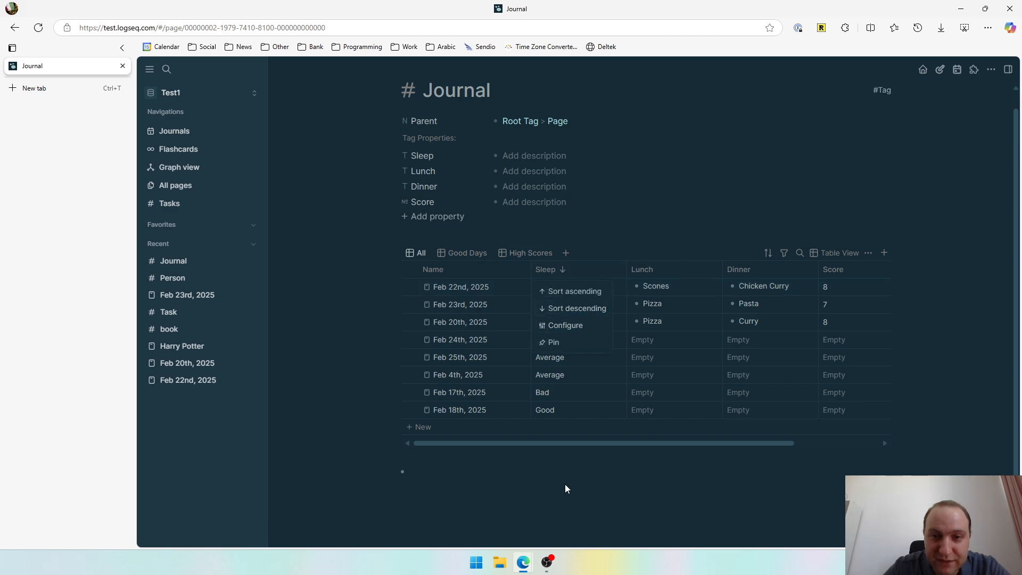
{"action": "left_click", "coordinate": [559, 292]}
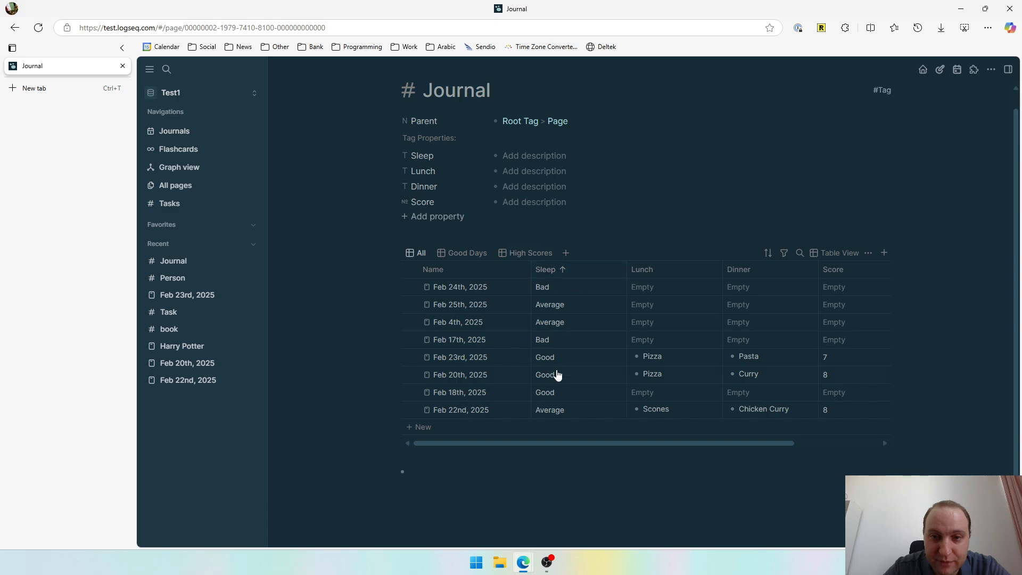
{"action": "left_click", "coordinate": [557, 270]}
{"action": "left_click", "coordinate": [558, 314]}
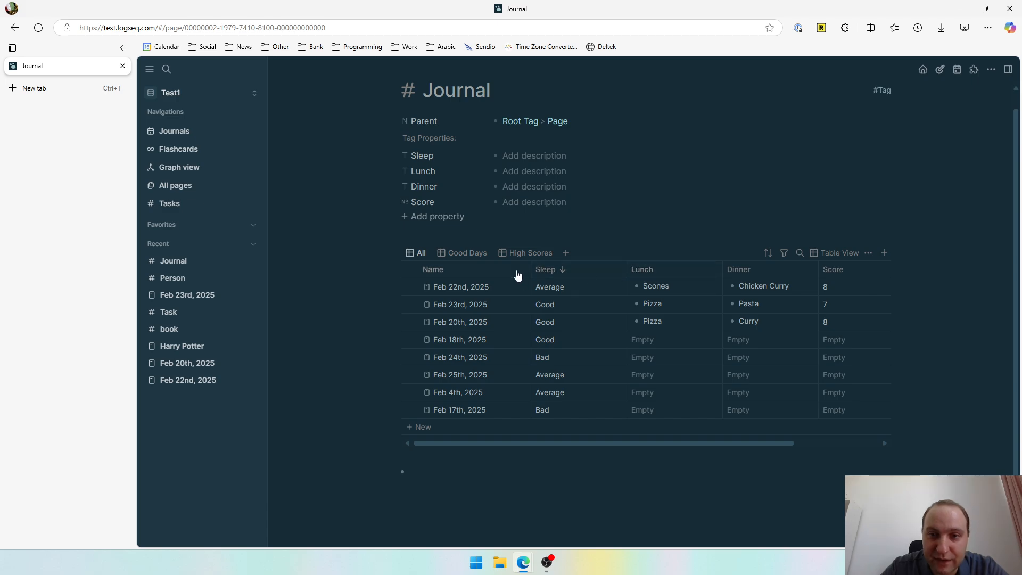
Add an ascending sort on Score to the Journal table.
{"action": "left_click", "coordinate": [552, 270]}
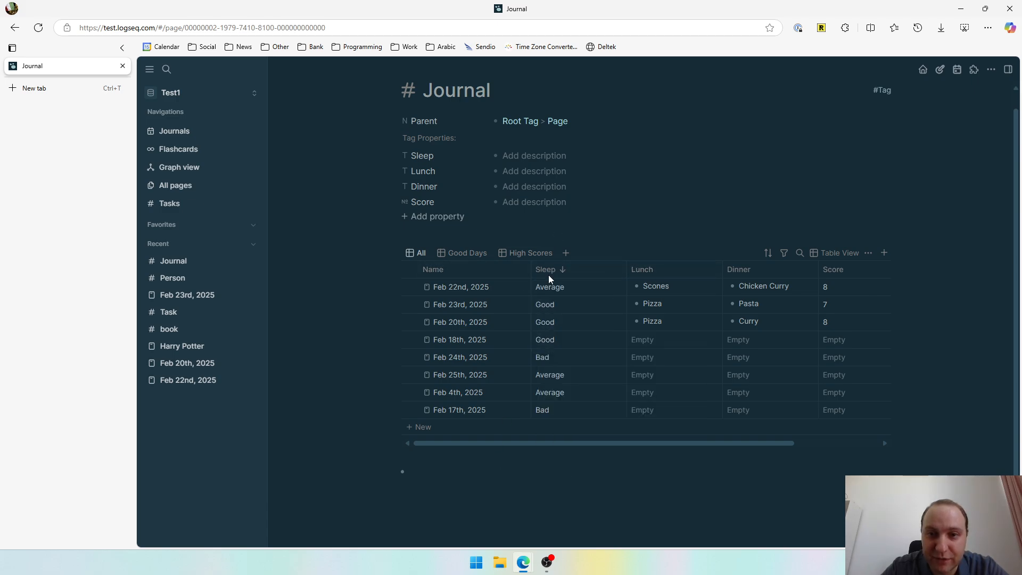
{"action": "left_click", "coordinate": [832, 264]}
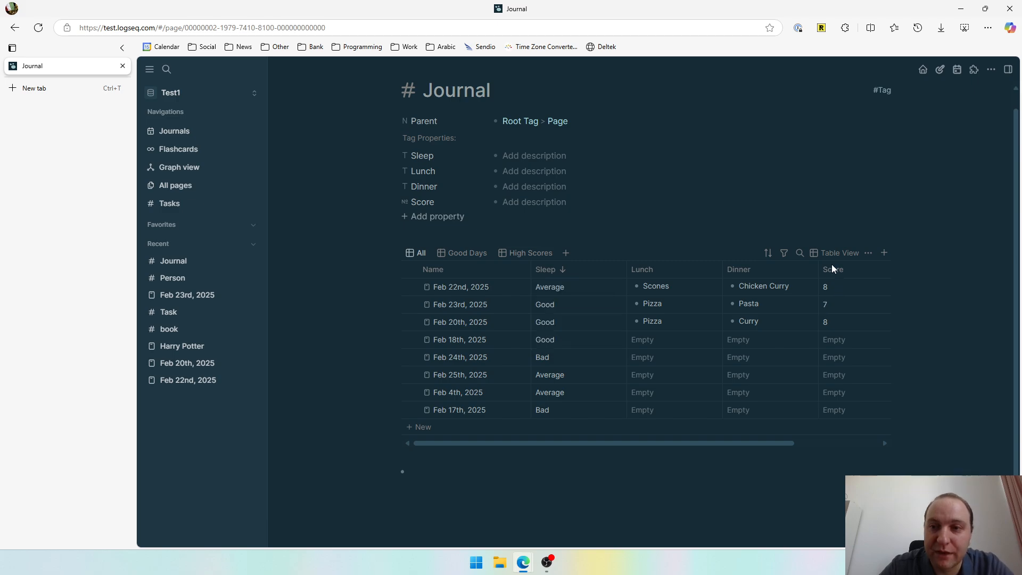
{"action": "left_click", "coordinate": [832, 264]}
{"action": "left_click", "coordinate": [841, 292]}
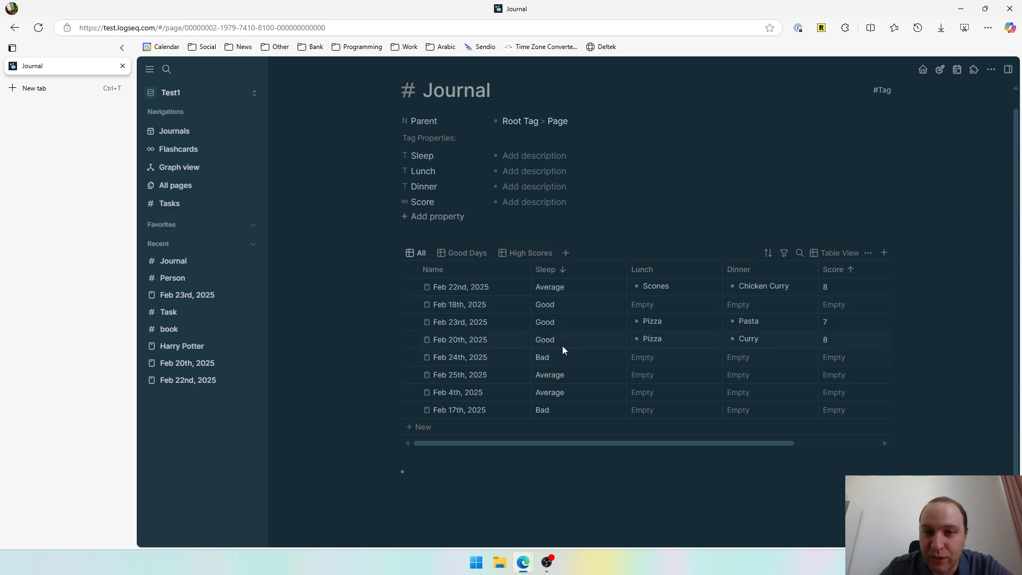
Review the graph export options and export the Test1 graph as an SQLite DB file.
{"action": "left_click", "coordinate": [992, 70]}
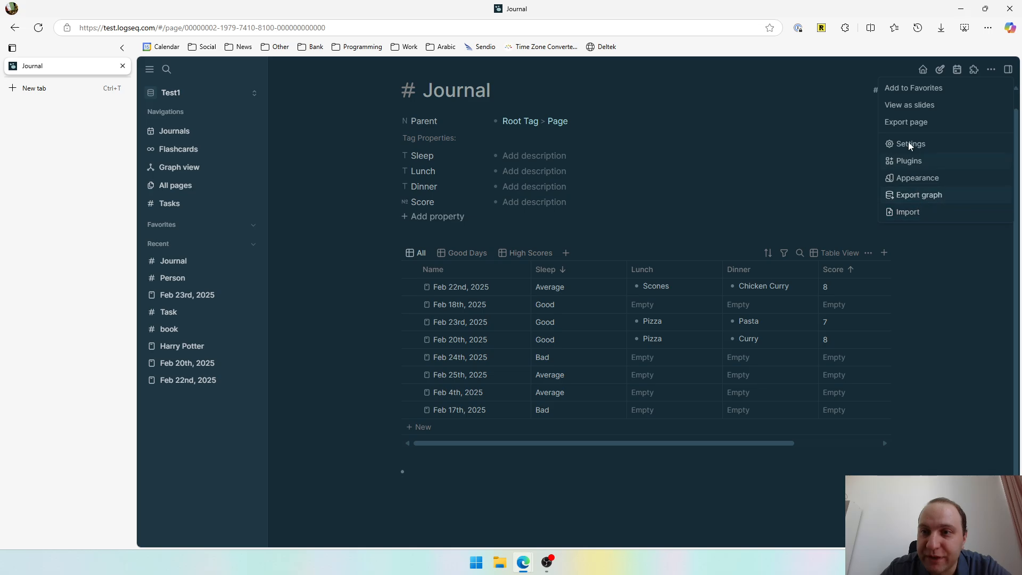
{"action": "left_click", "coordinate": [916, 196]}
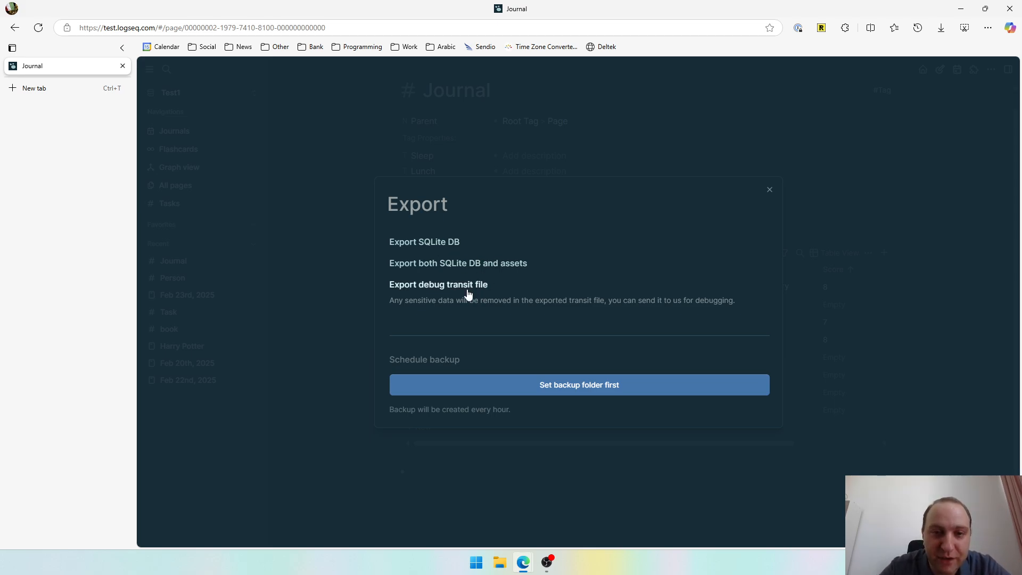
{"action": "left_click_drag", "start_coordinate": [502, 305], "coordinate": [696, 301]}
{"action": "left_click", "coordinate": [705, 297]}
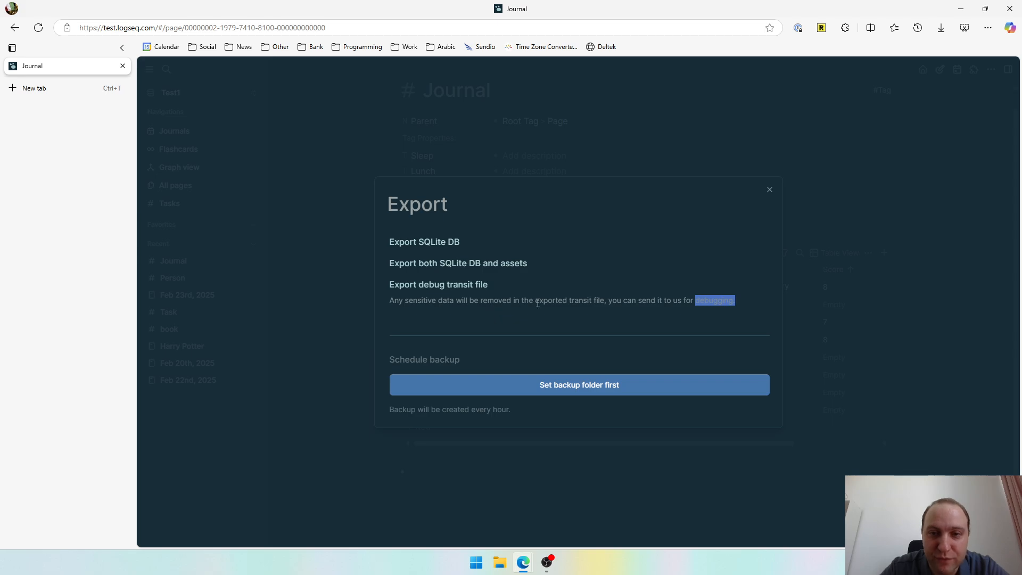
{"action": "left_click_drag", "start_coordinate": [567, 301], "coordinate": [469, 301]}
{"action": "left_click", "coordinate": [430, 303]}
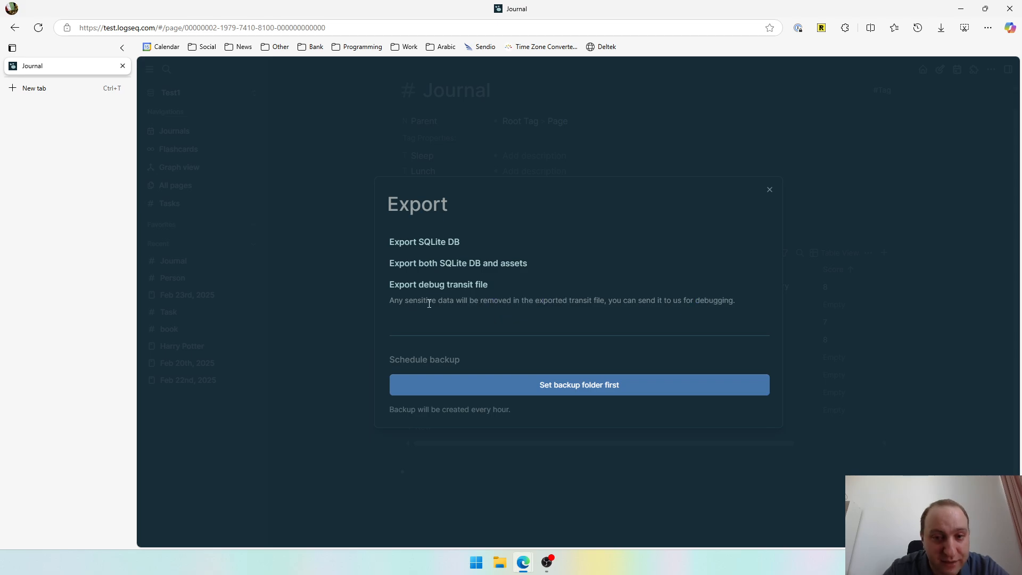
{"action": "left_click", "coordinate": [440, 242]}
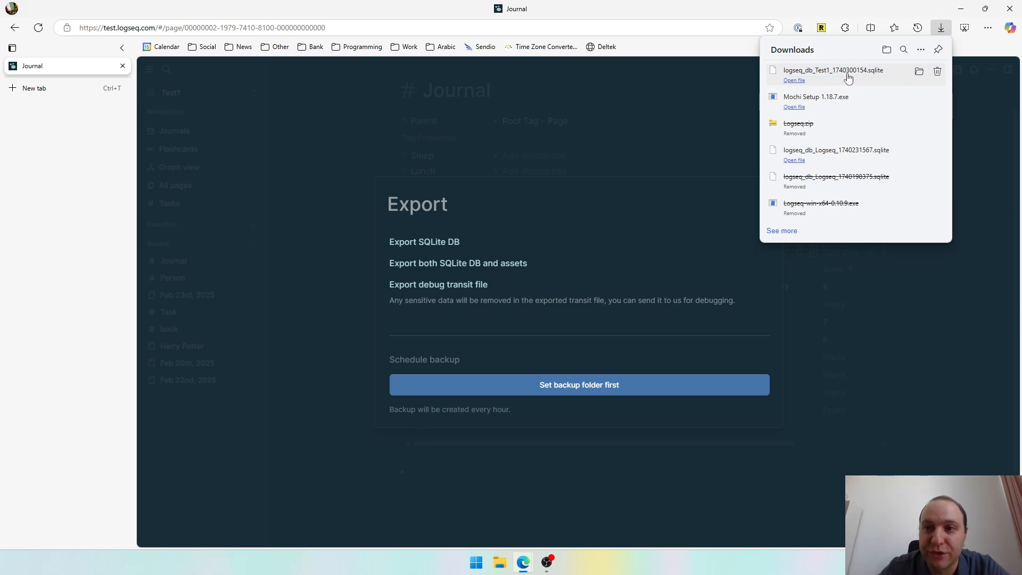
{"action": "left_click", "coordinate": [329, 334]}
{"action": "left_click", "coordinate": [216, 95]}
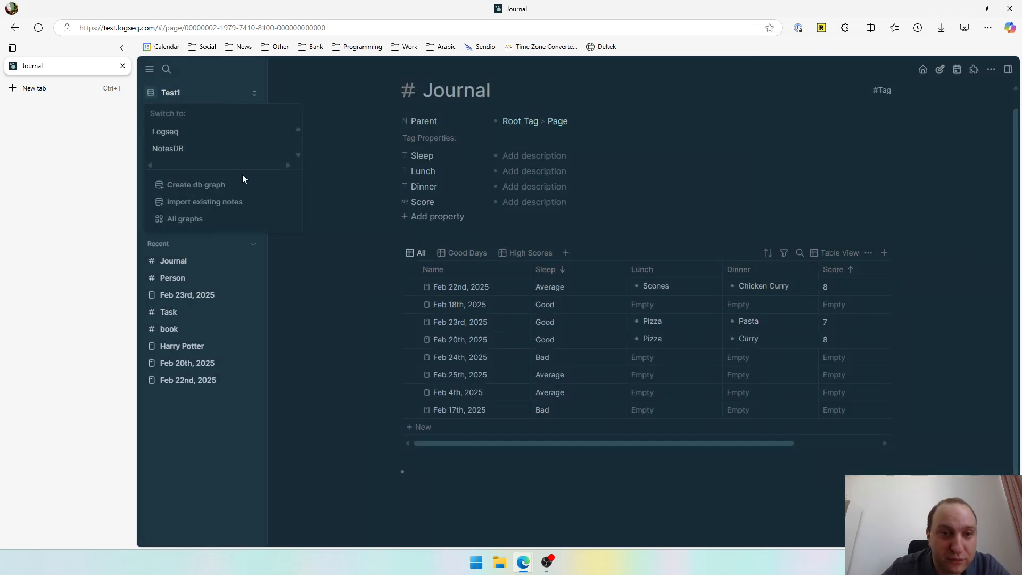
{"action": "left_click", "coordinate": [225, 185]}
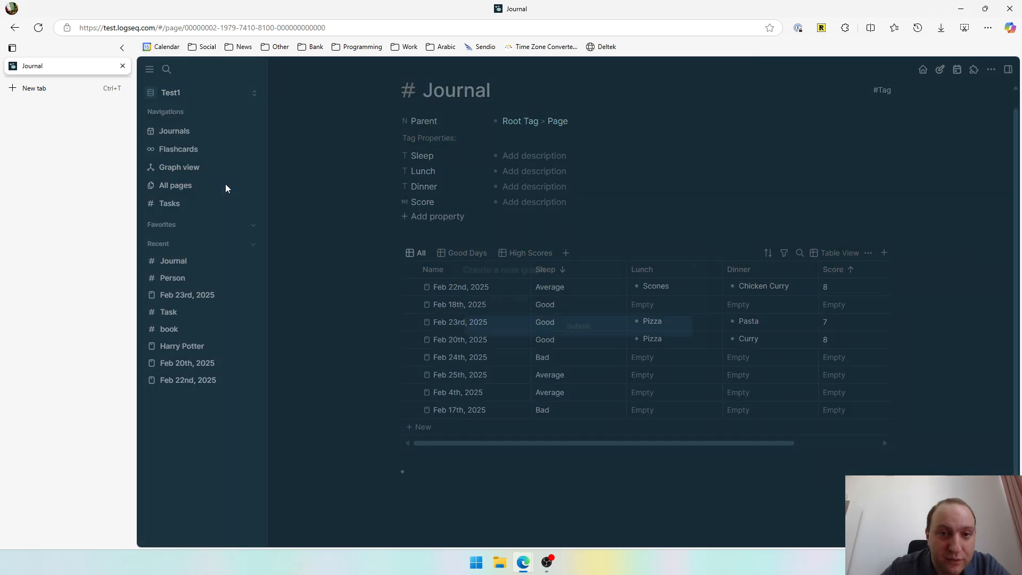
{"action": "left_click", "coordinate": [308, 226]}
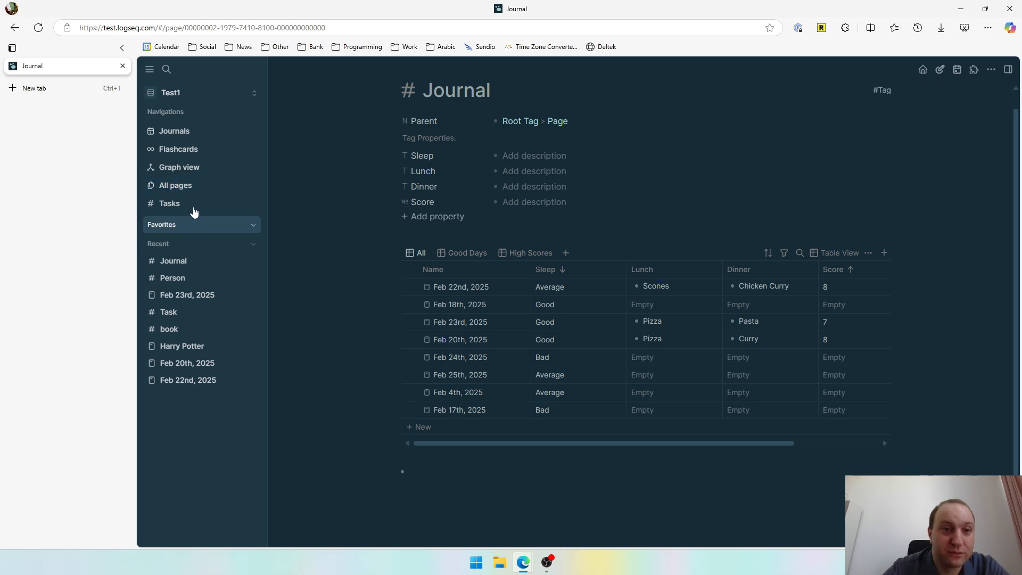
Import the SQLite export logseq_db_Test1_1740300154.sqlite from Downloads as a new graph named test2.
{"action": "left_click", "coordinate": [241, 91]}
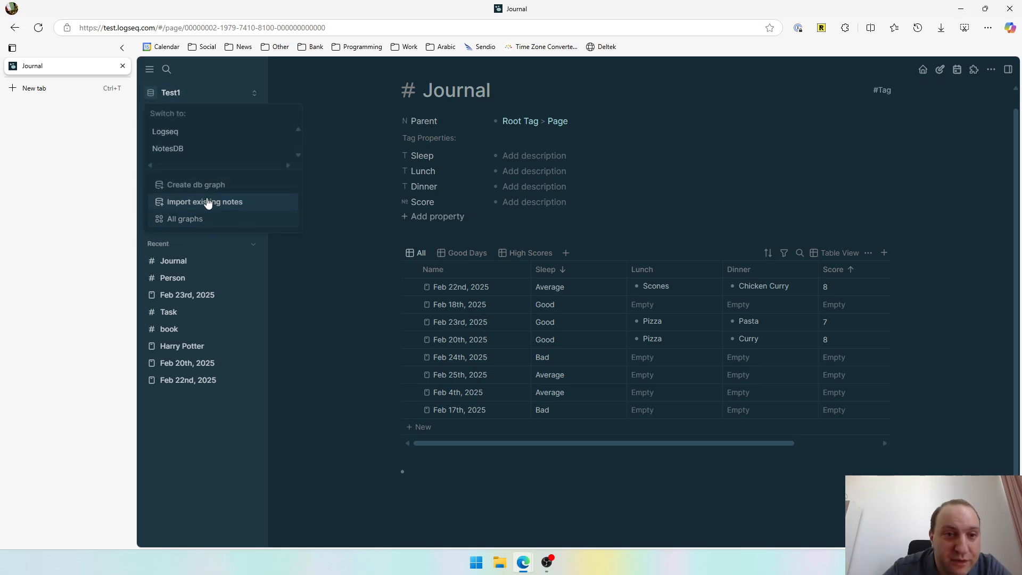
{"action": "left_click", "coordinate": [206, 198]}
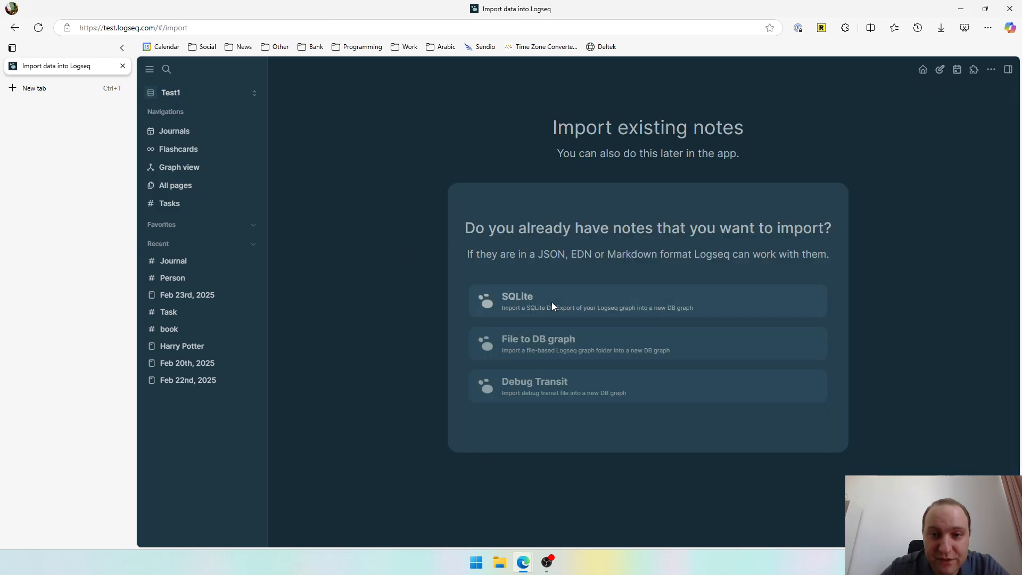
{"action": "left_click", "coordinate": [552, 304]}
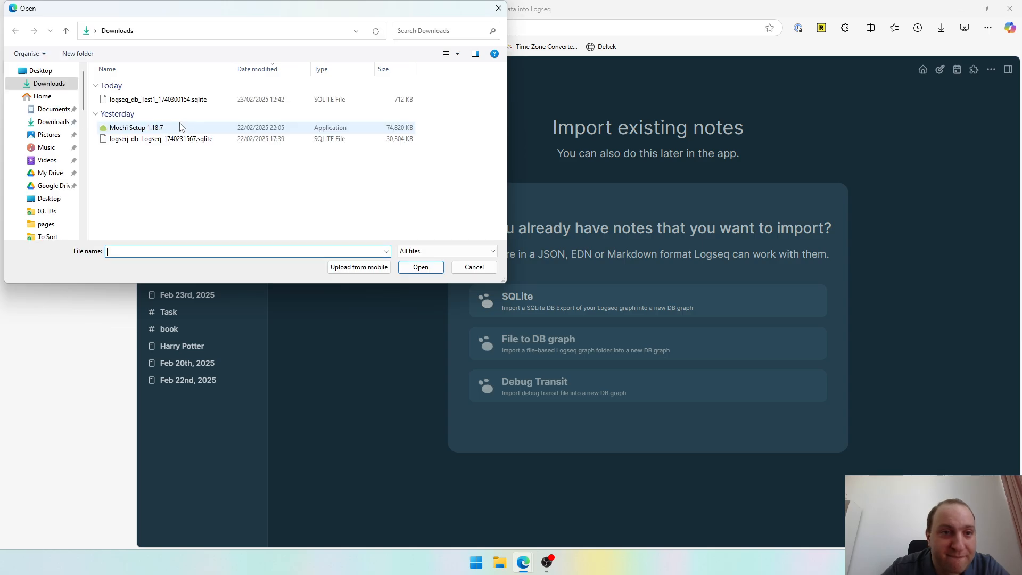
{"action": "left_click", "coordinate": [160, 100]}
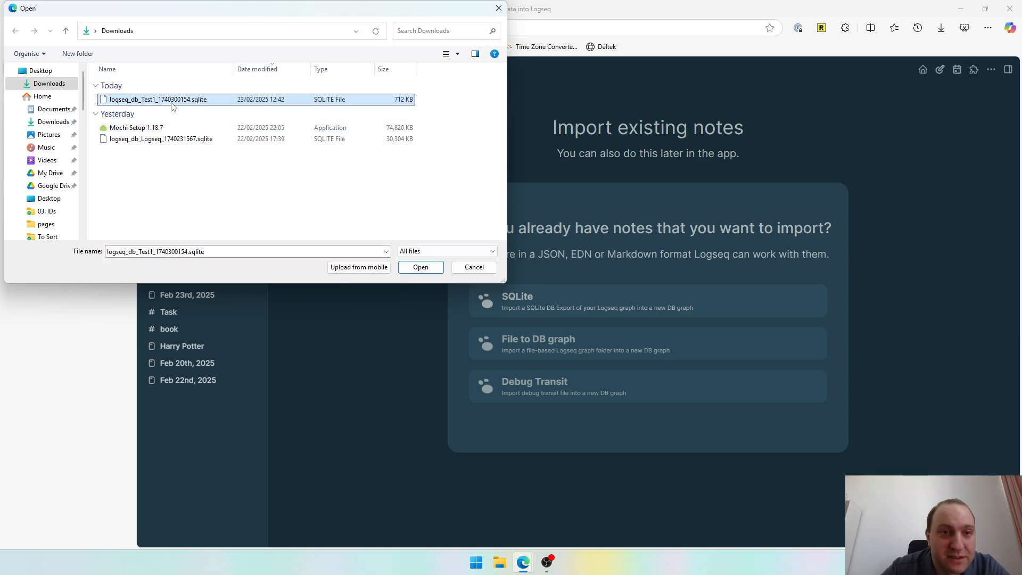
{"action": "left_click", "coordinate": [421, 268]}
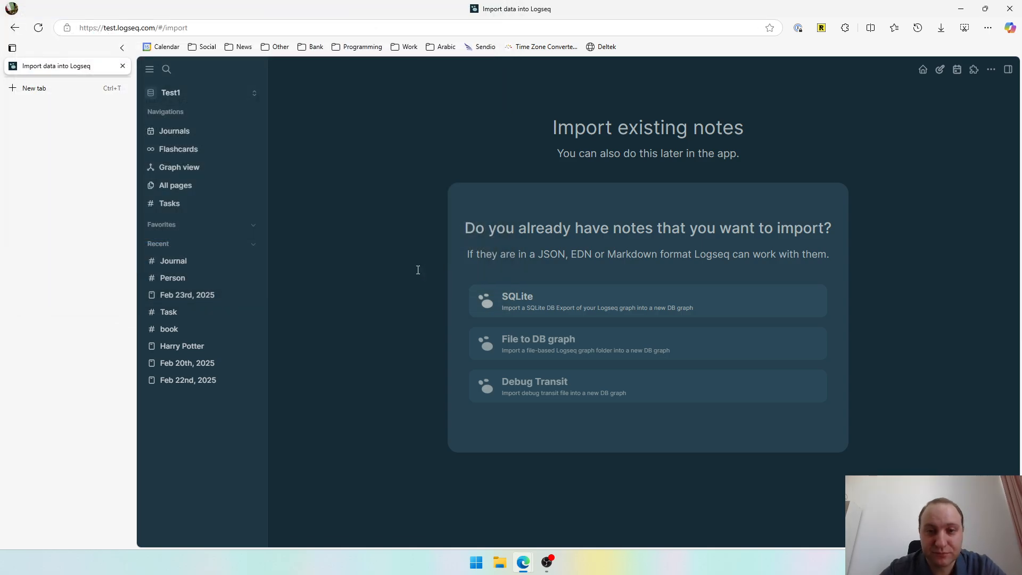
{"action": "type", "text": "test"}
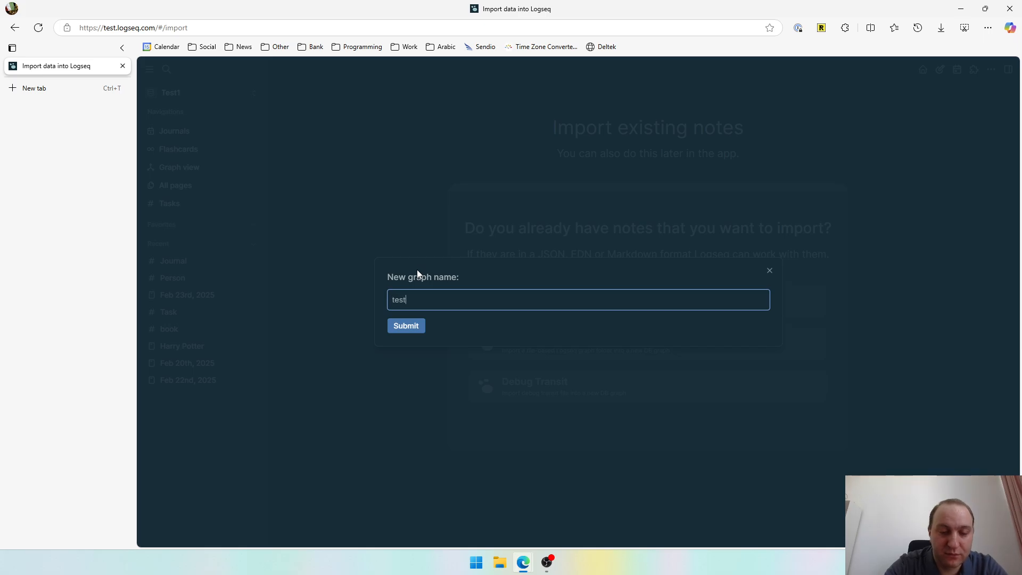
{"action": "key", "text": "Return"}
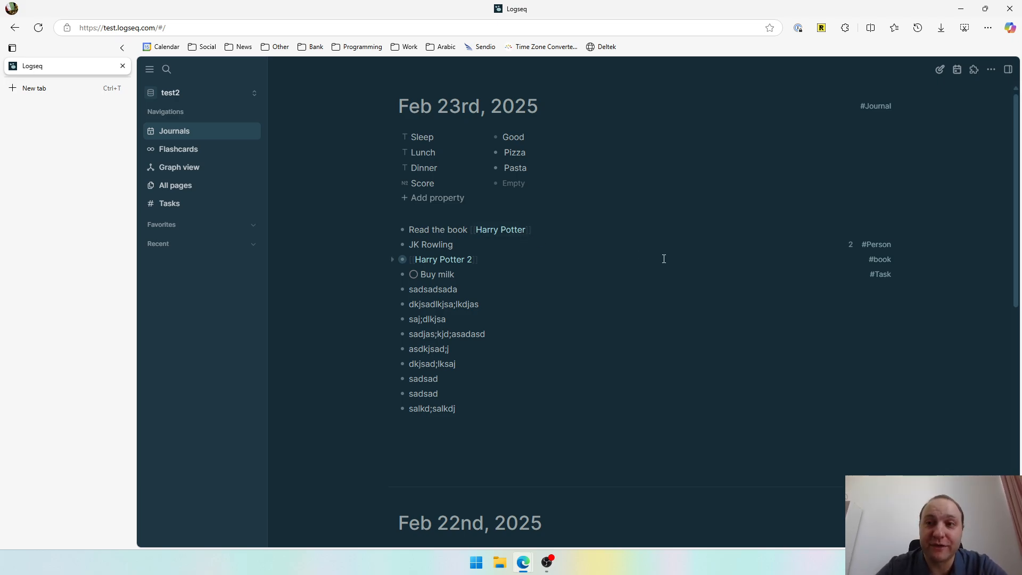
Review the appearance options for theme mode, font, wide mode, brackets and accent color.
{"action": "left_click", "coordinate": [991, 69]}
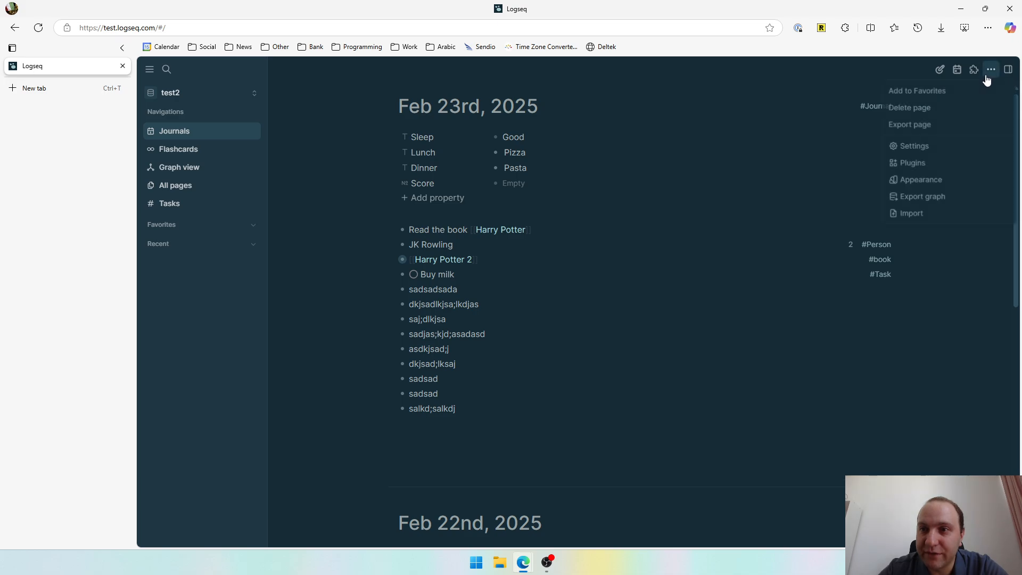
{"action": "left_click", "coordinate": [920, 182]}
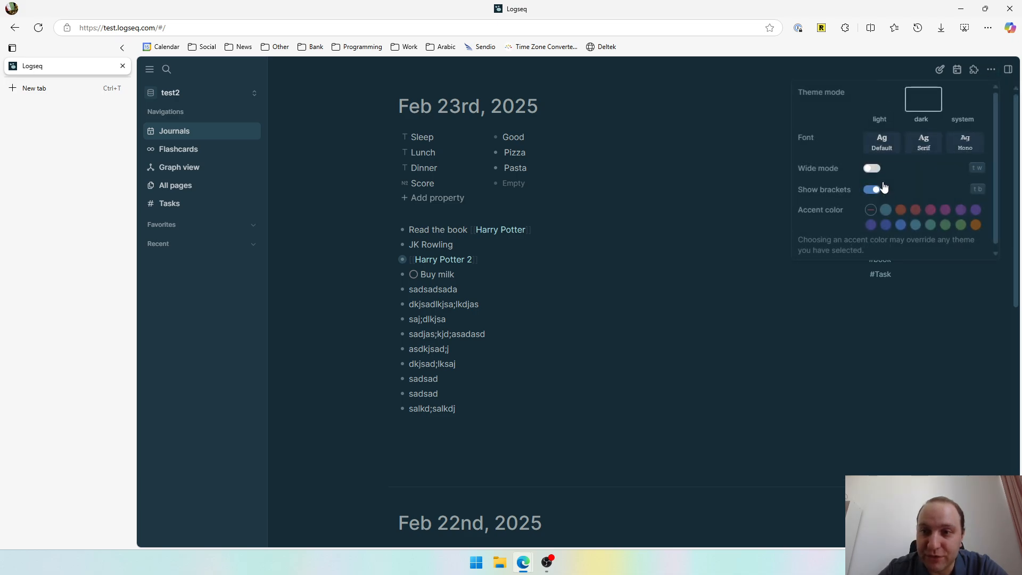
{"action": "left_click", "coordinate": [823, 355]}
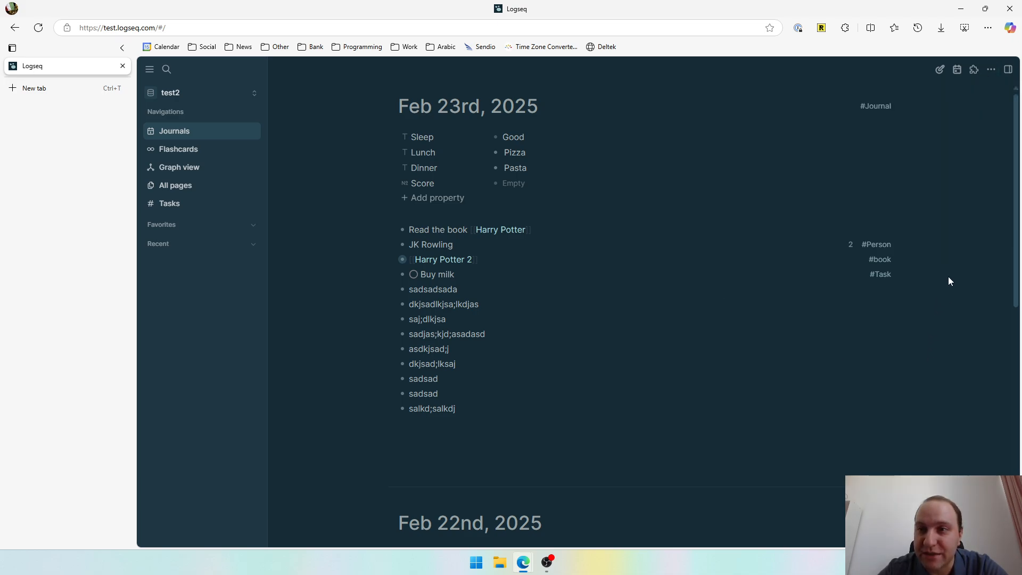
Start setting a scheduled backup folder for the graph and create a new folder named test in Documents.
{"action": "left_click", "coordinate": [992, 69]}
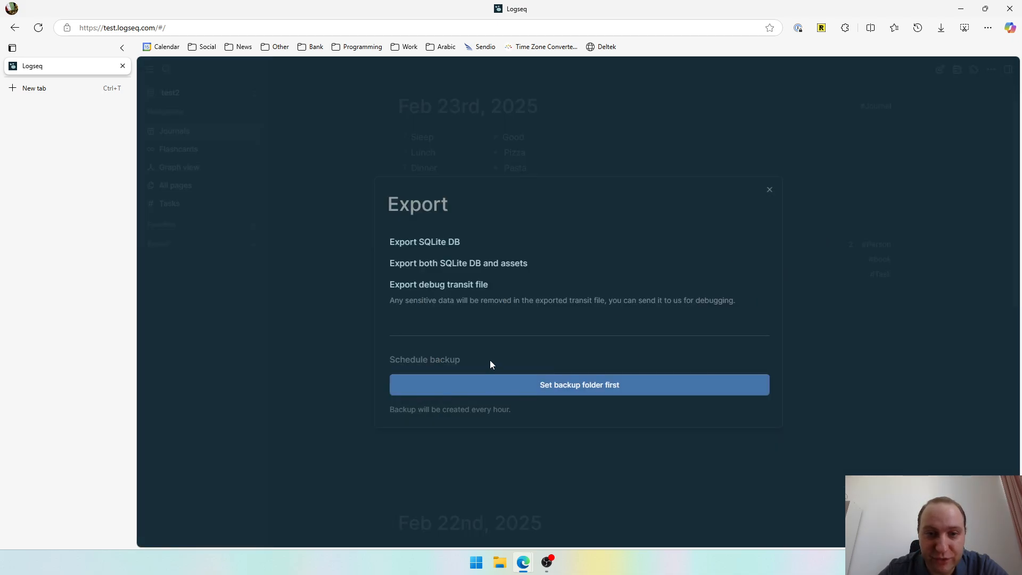
{"action": "left_click", "coordinate": [565, 391]}
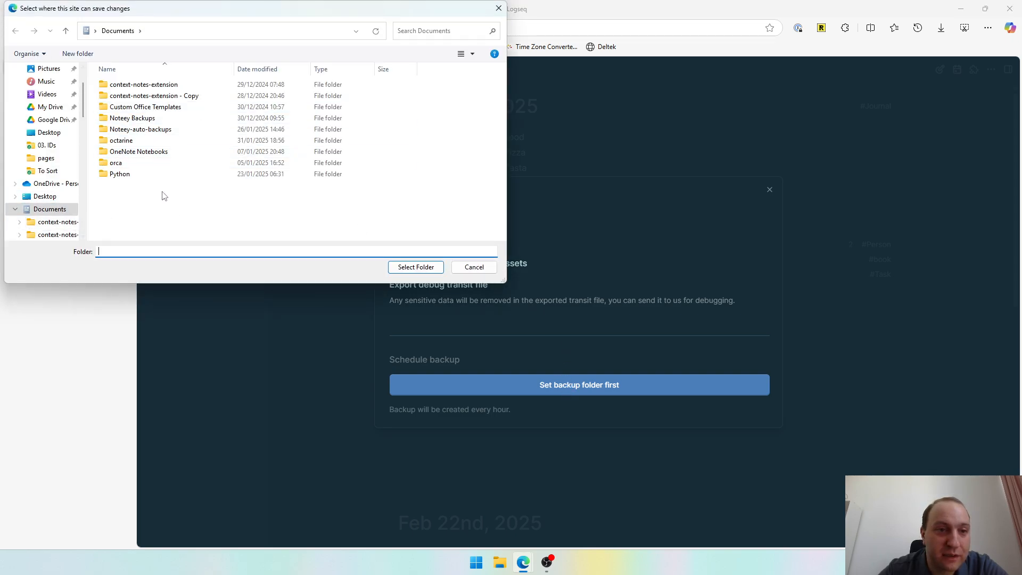
{"action": "left_click", "coordinate": [78, 53]}
{"action": "type", "text": "tr"}
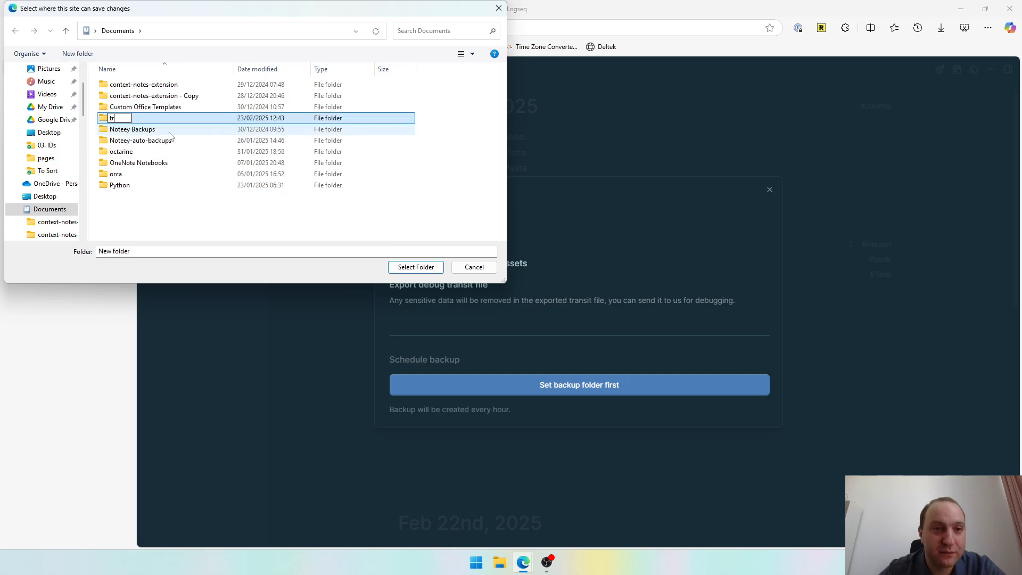
{"action": "type", "text": "est"}
{"action": "key", "text": "Delete"}
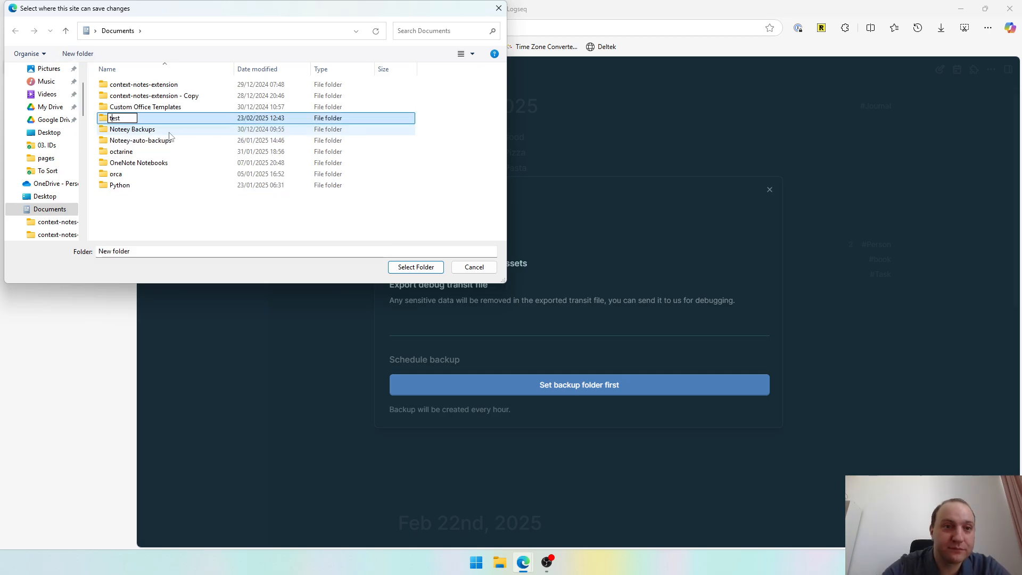
{"action": "key", "text": "Return"}
Choose the test folder as the hourly backup location, allow the site to edit its files, and close the export dialog.
{"action": "double_click", "coordinate": [158, 187]}
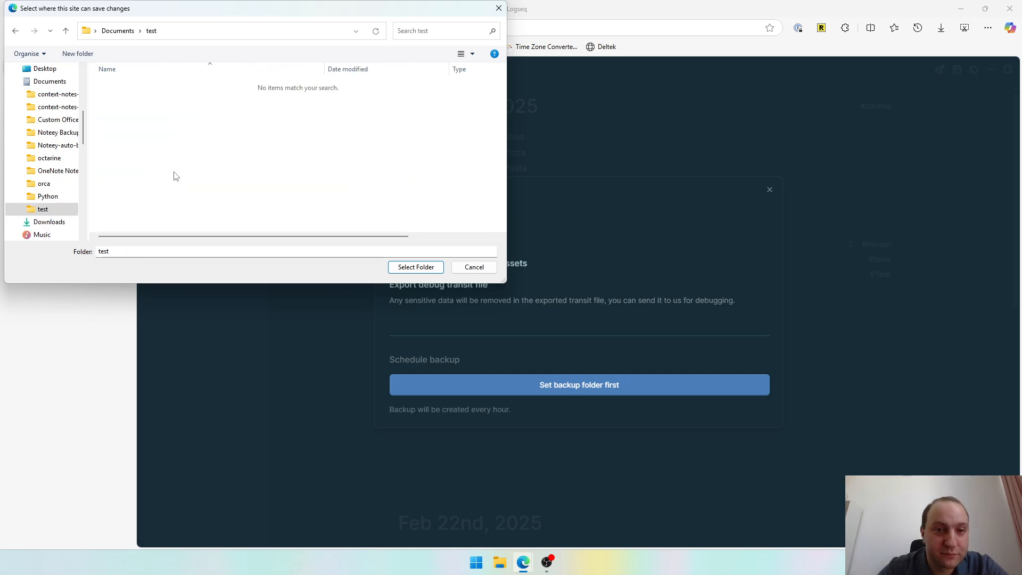
{"action": "left_click", "coordinate": [407, 267]}
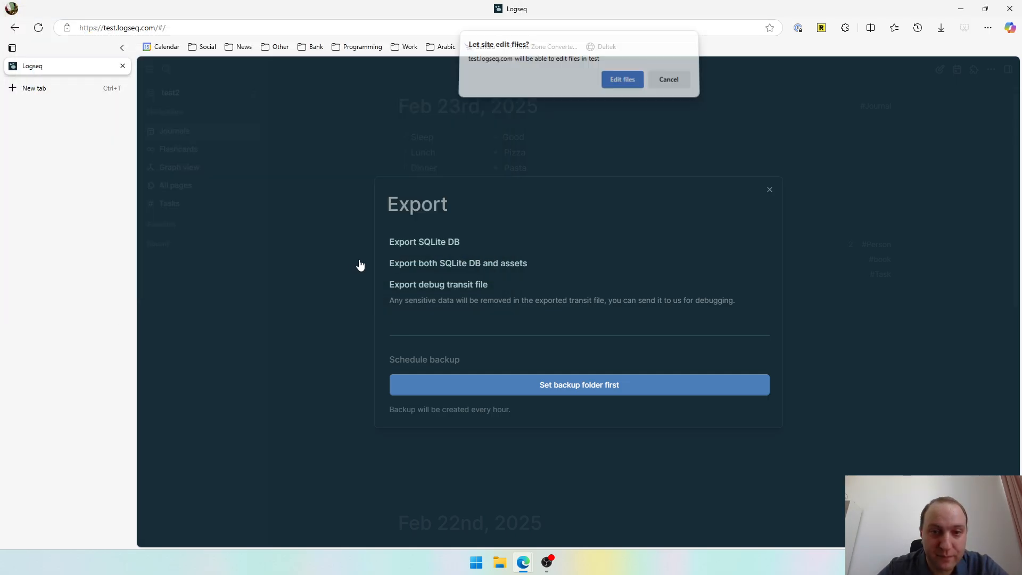
{"action": "left_click", "coordinate": [626, 84]}
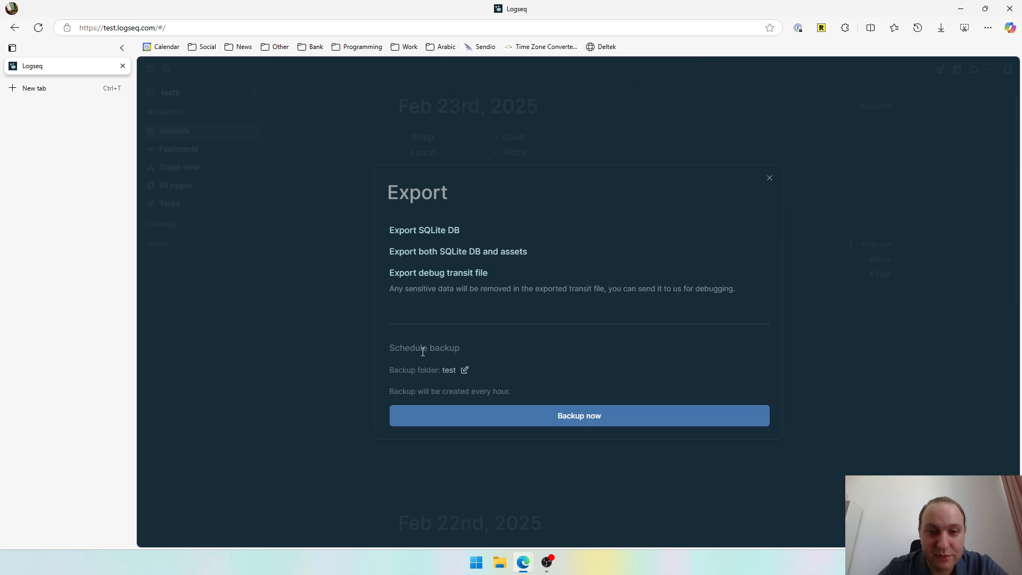
{"action": "left_click_drag", "start_coordinate": [457, 392], "coordinate": [519, 396]}
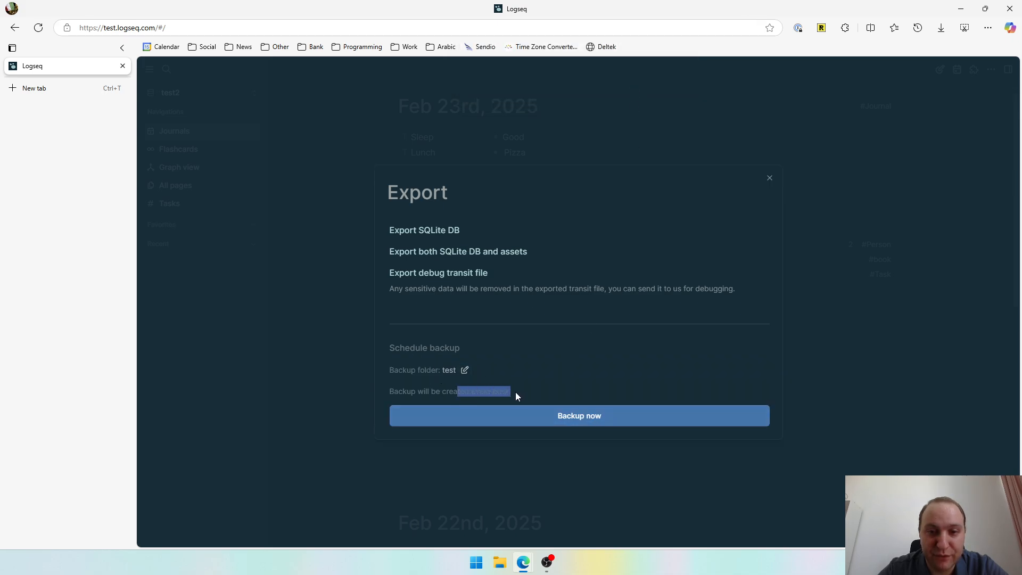
{"action": "left_click", "coordinate": [770, 180]}
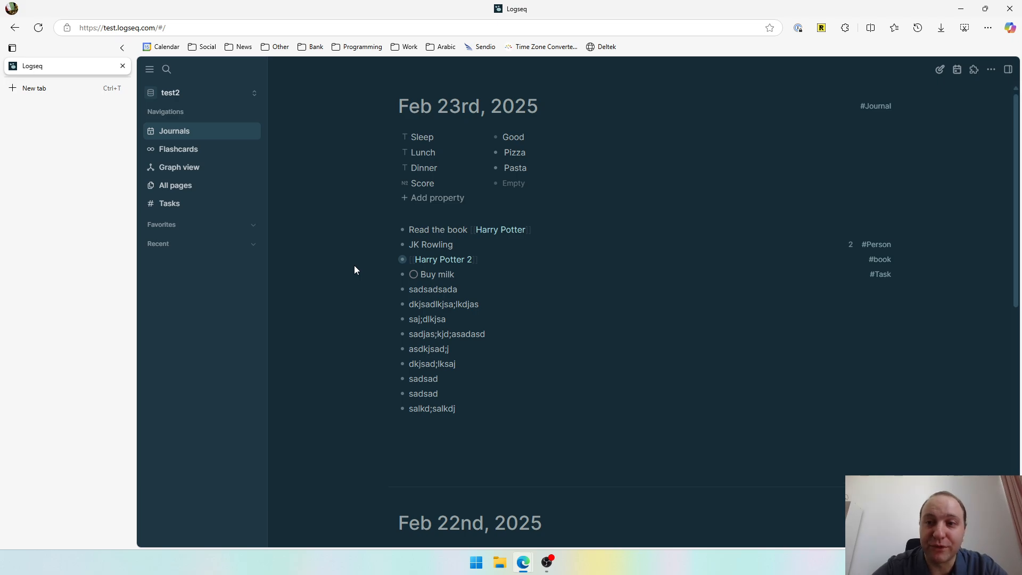
Open the #book tag page and expand the list of recently visited pages.
{"action": "left_click", "coordinate": [255, 245]}
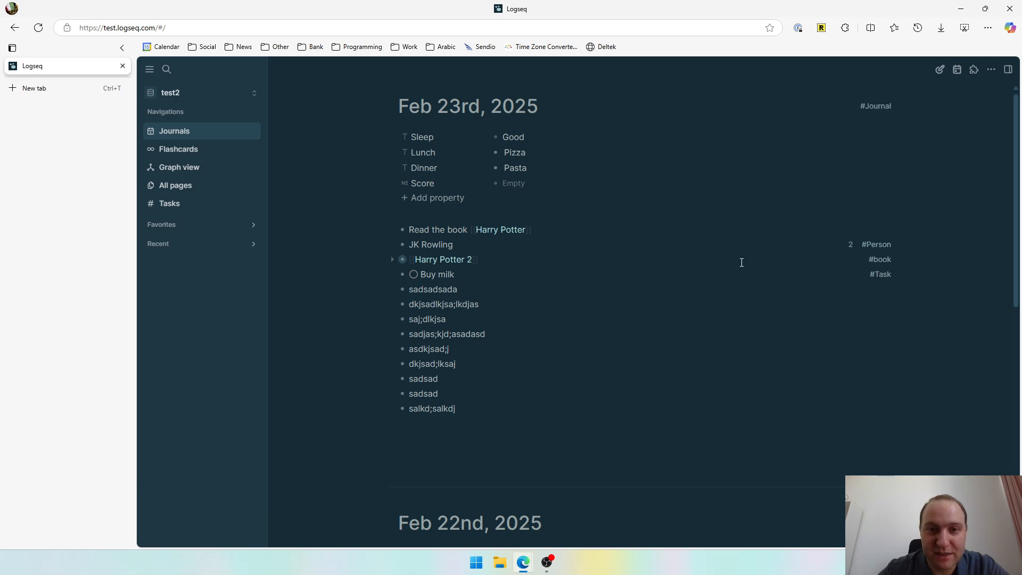
{"action": "left_click", "coordinate": [885, 261]}
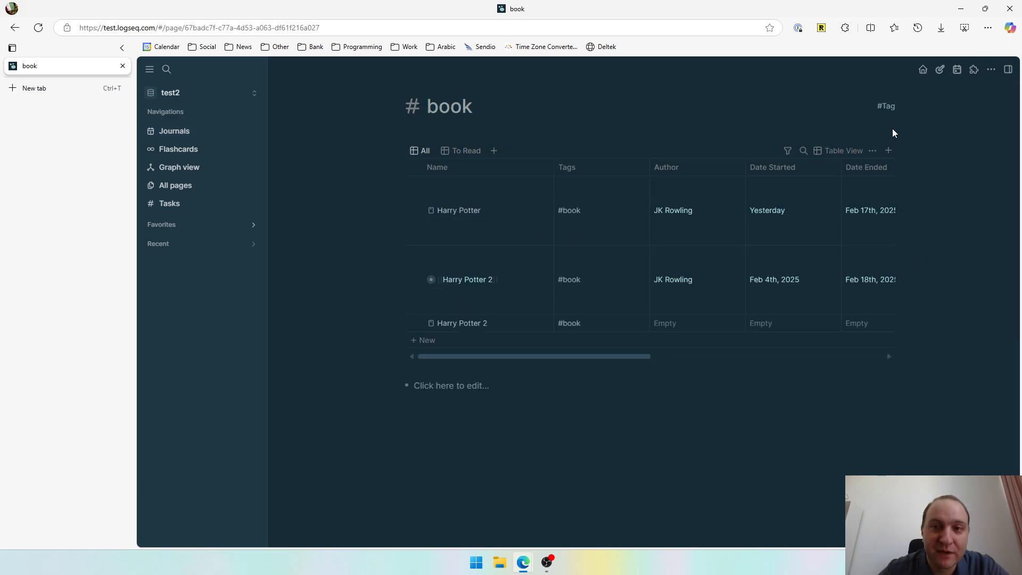
{"action": "right_click", "coordinate": [456, 109]}
{"action": "left_click", "coordinate": [446, 119]}
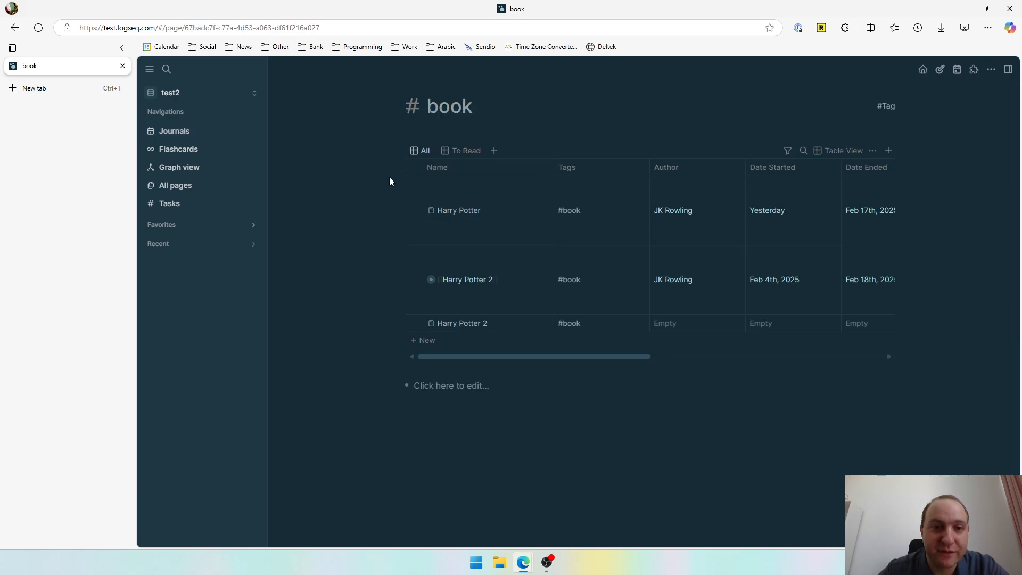
{"action": "left_click", "coordinate": [192, 243]}
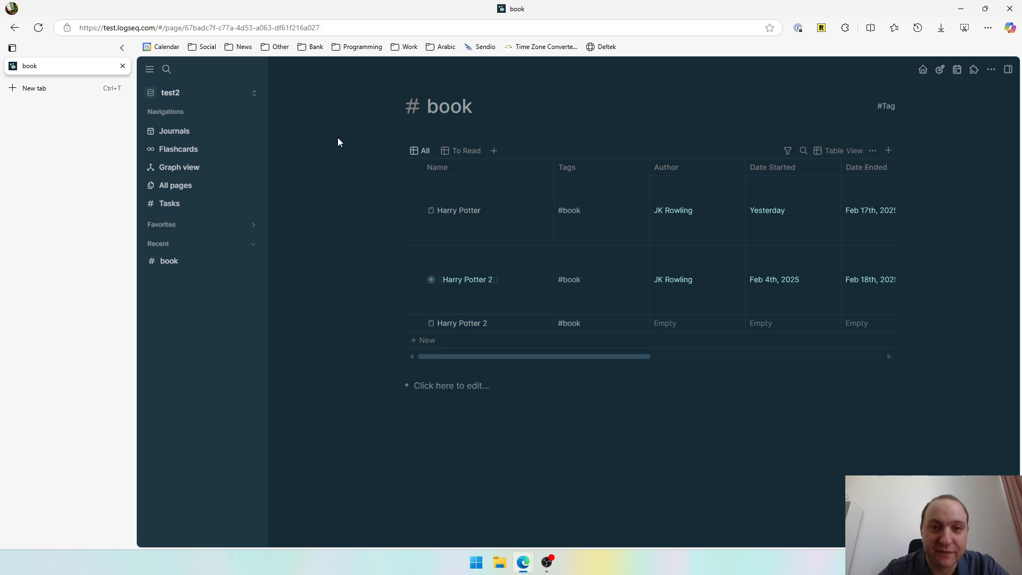
Return to the journals and open the status choices for the Buy milk task.
{"action": "left_click", "coordinate": [183, 132]}
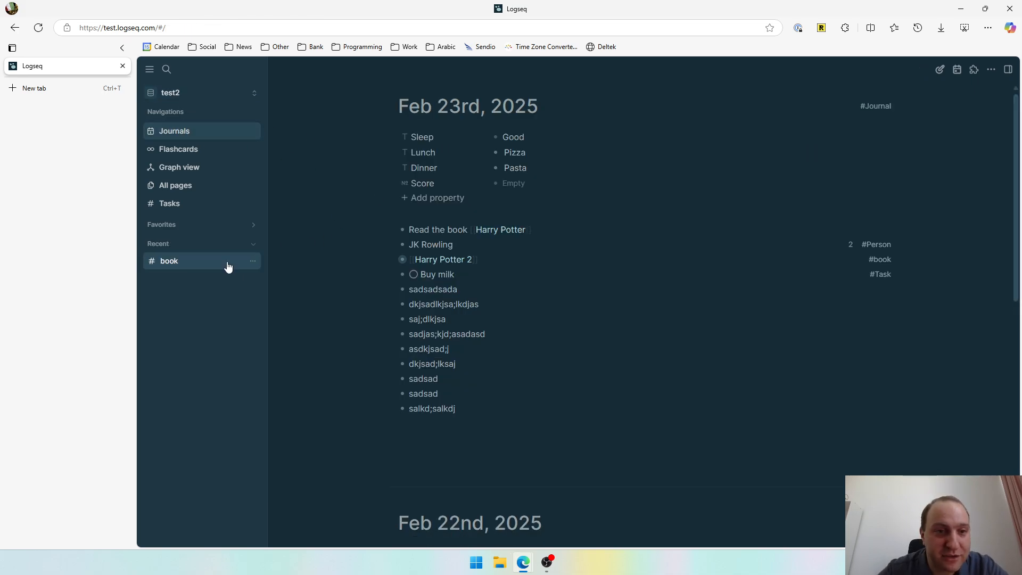
{"action": "left_click", "coordinate": [414, 274]}
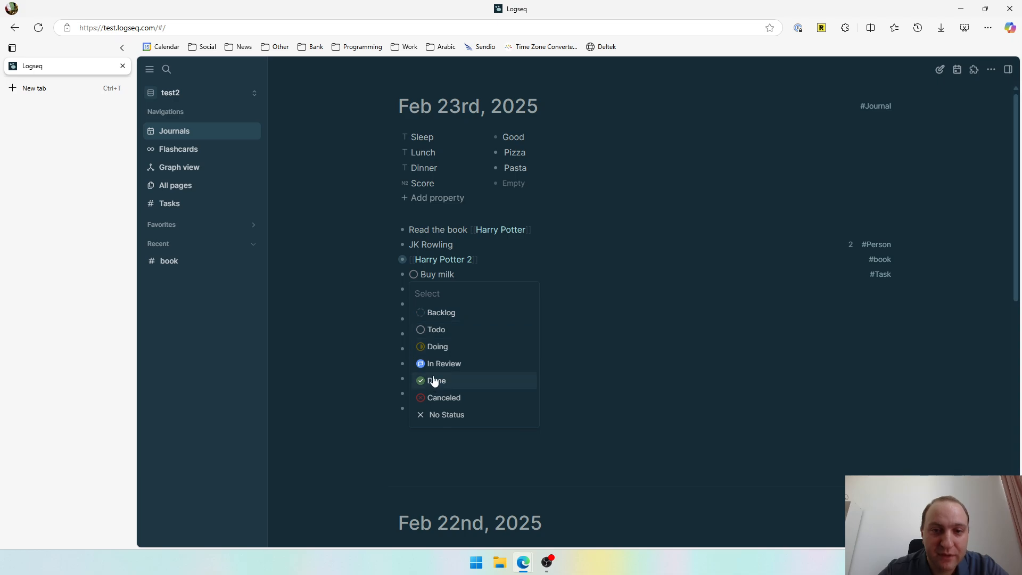